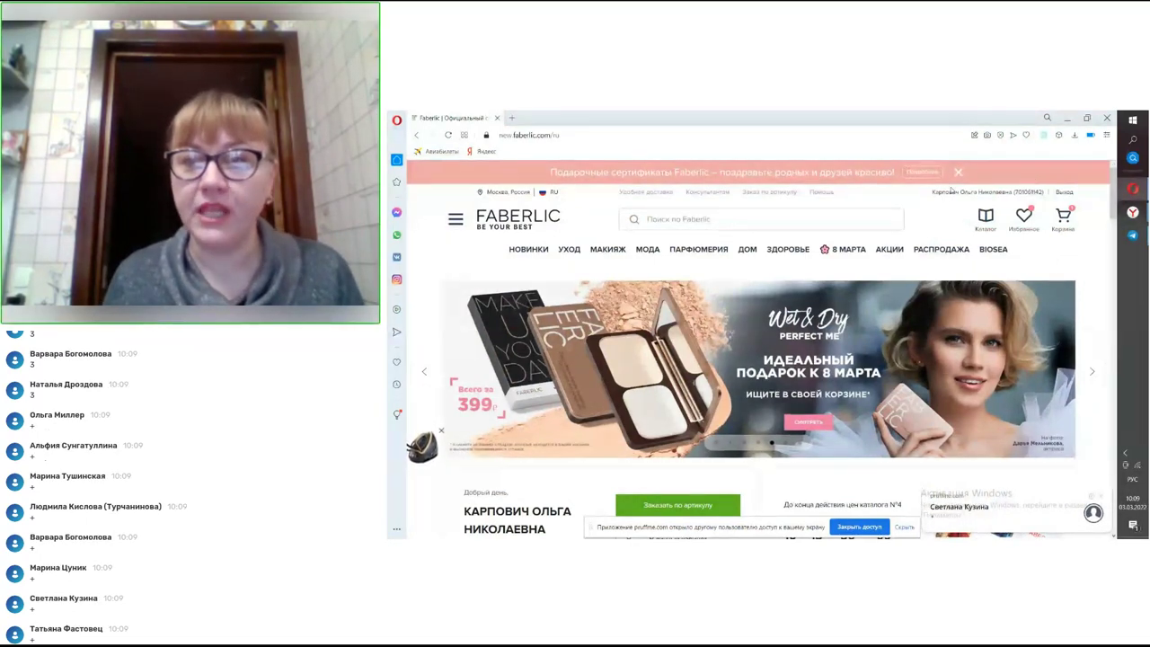
- Open Личный кабинет from the account name dropdown at the top right
mouse_move(975, 193)
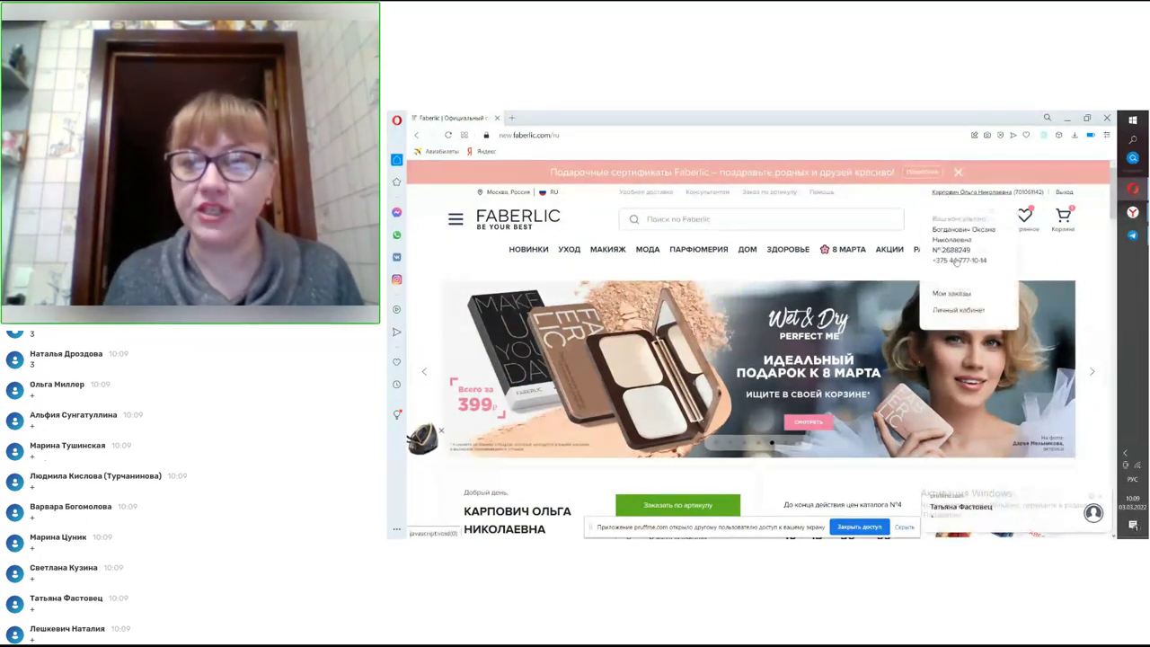
left_click(955, 313)
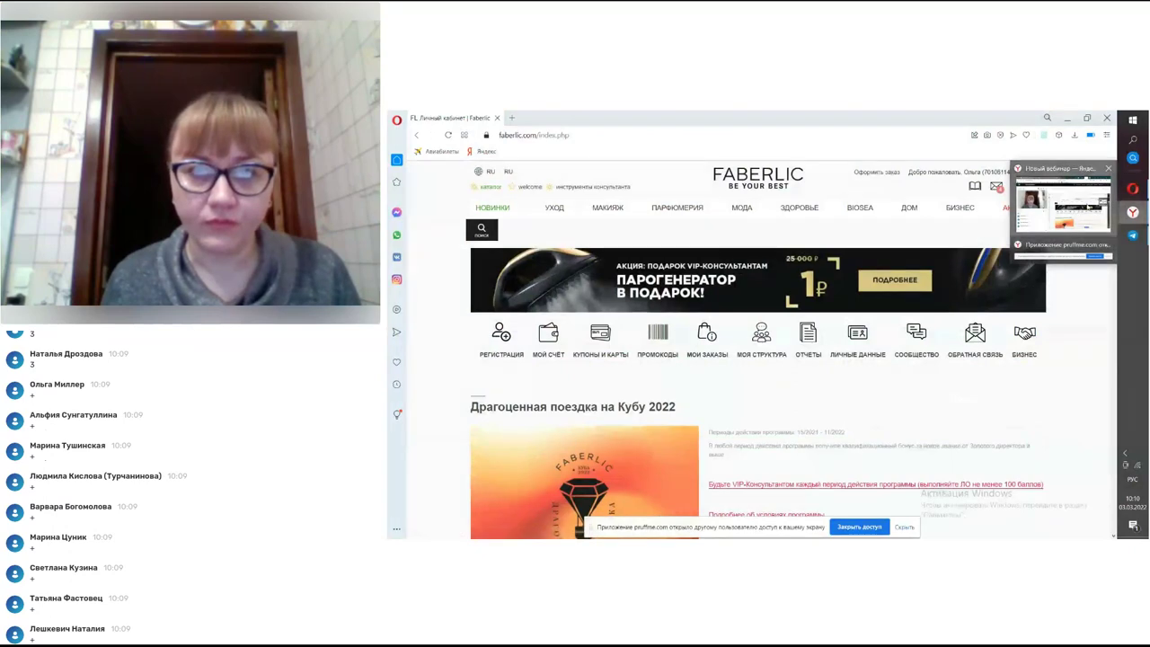
left_click(1044, 213)
left_click(1056, 205)
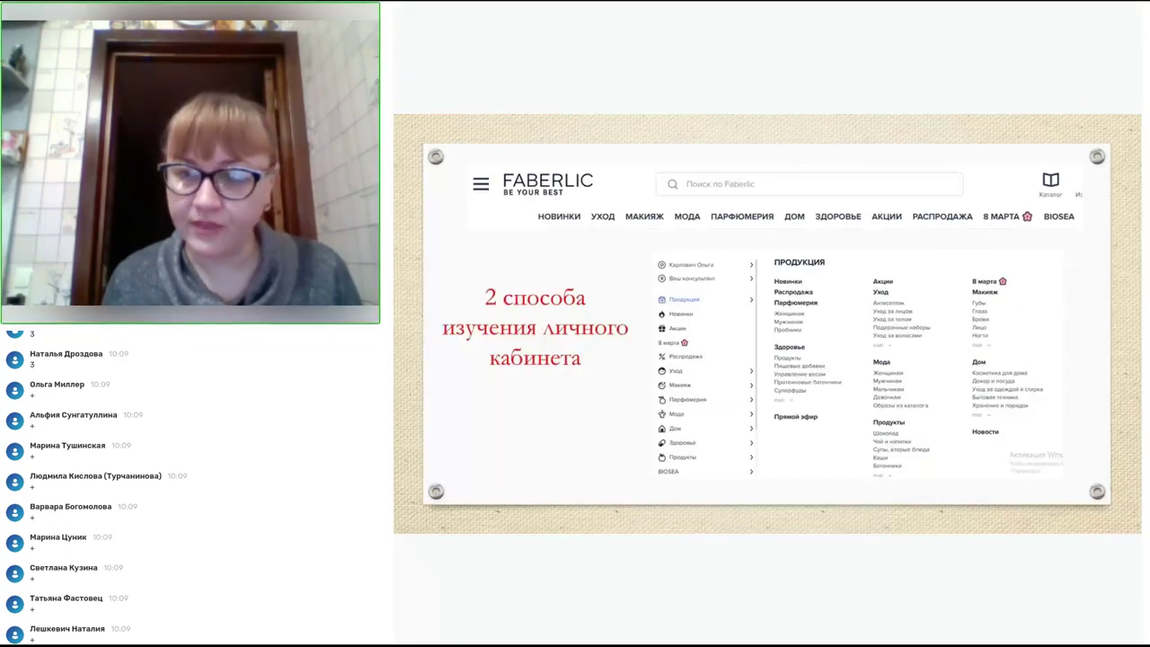
key("Right")
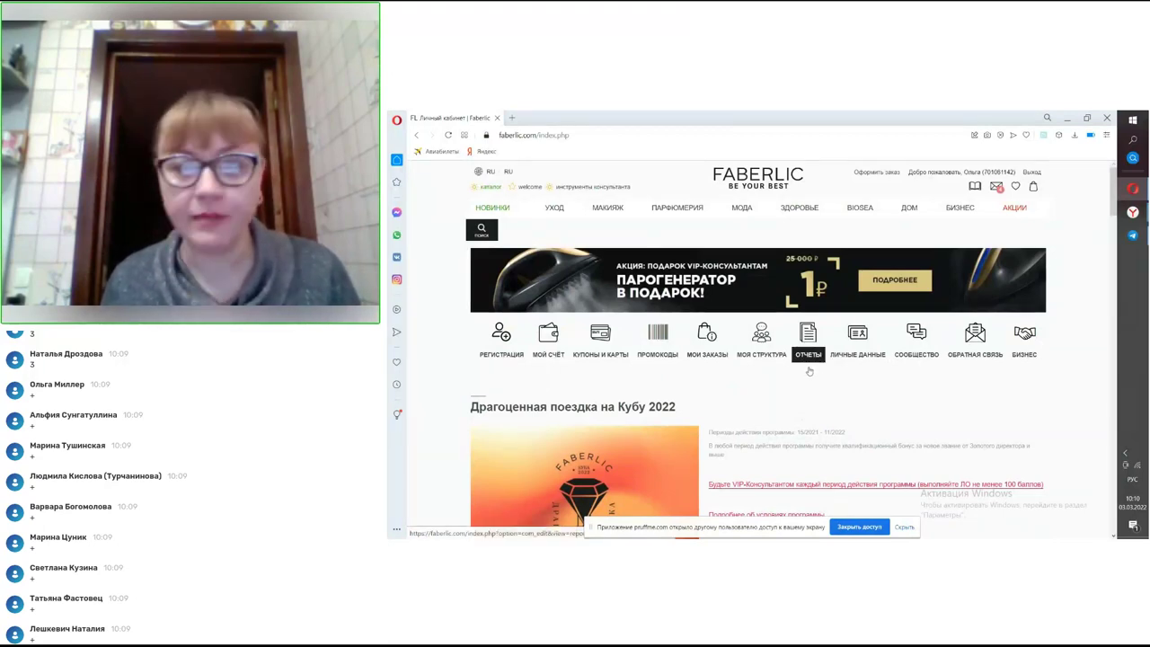
scroll(781, 360, "down", 1)
scroll(775, 350, "up", 1)
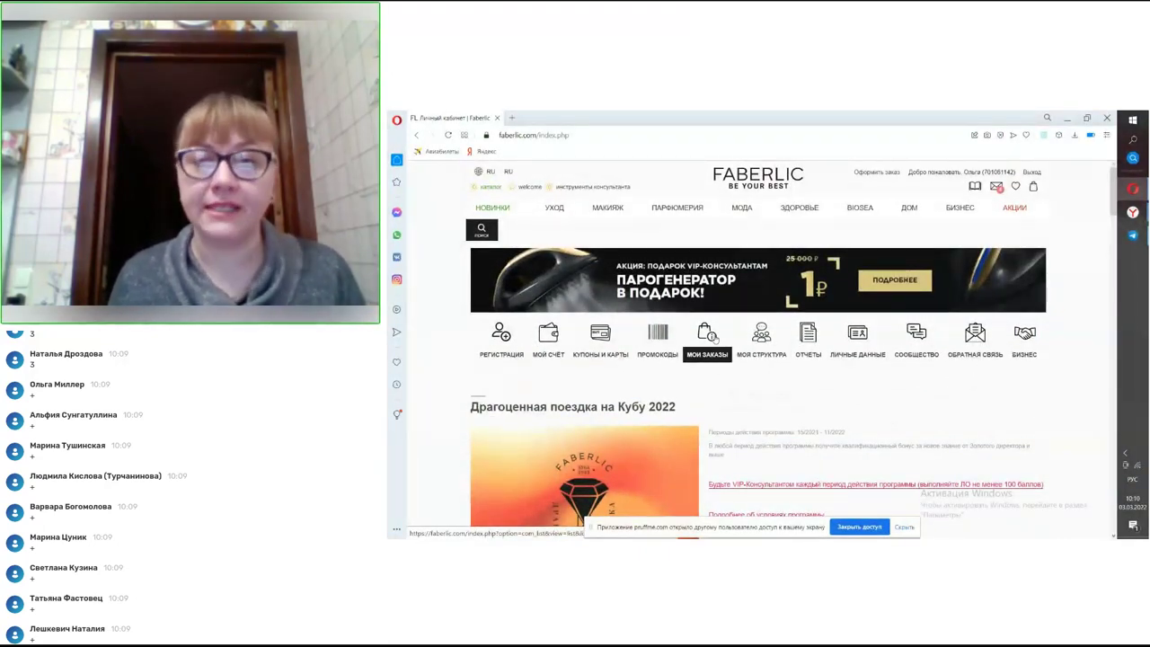
- Open МОИ ЗАКАЗЫ, review the 07.02.2022–13.03.2022 orders totalling 206.35 BYN, and export them to Excel
left_click(712, 339)
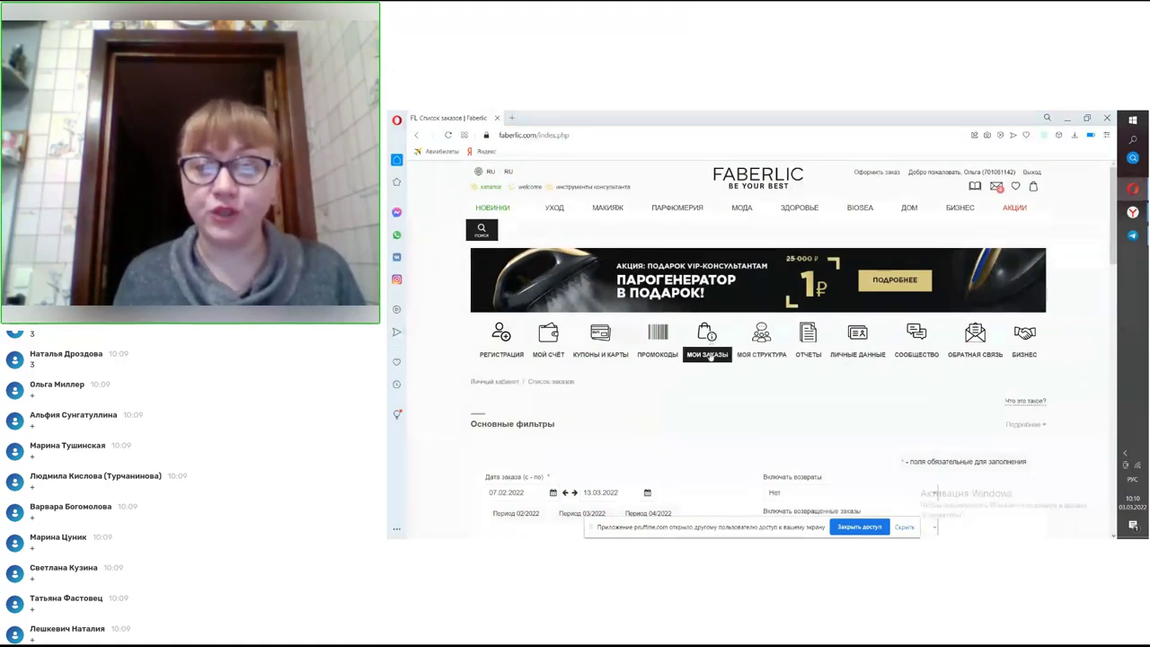
scroll(706, 340, "down", 1)
scroll(699, 337, "down", 2)
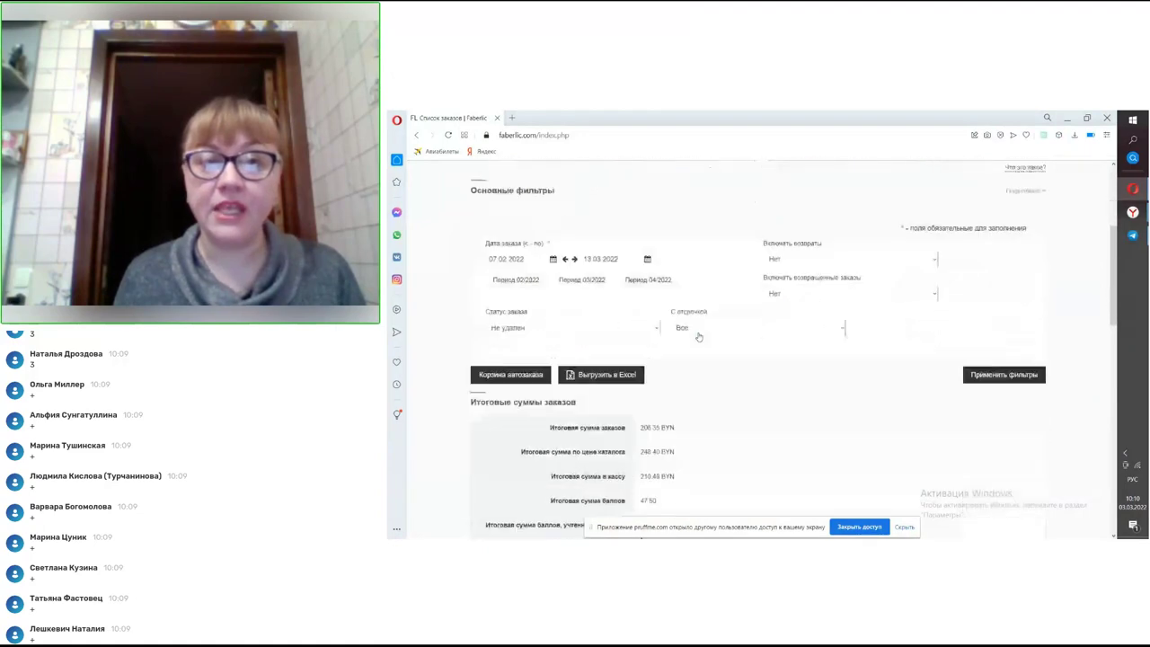
left_click(618, 311)
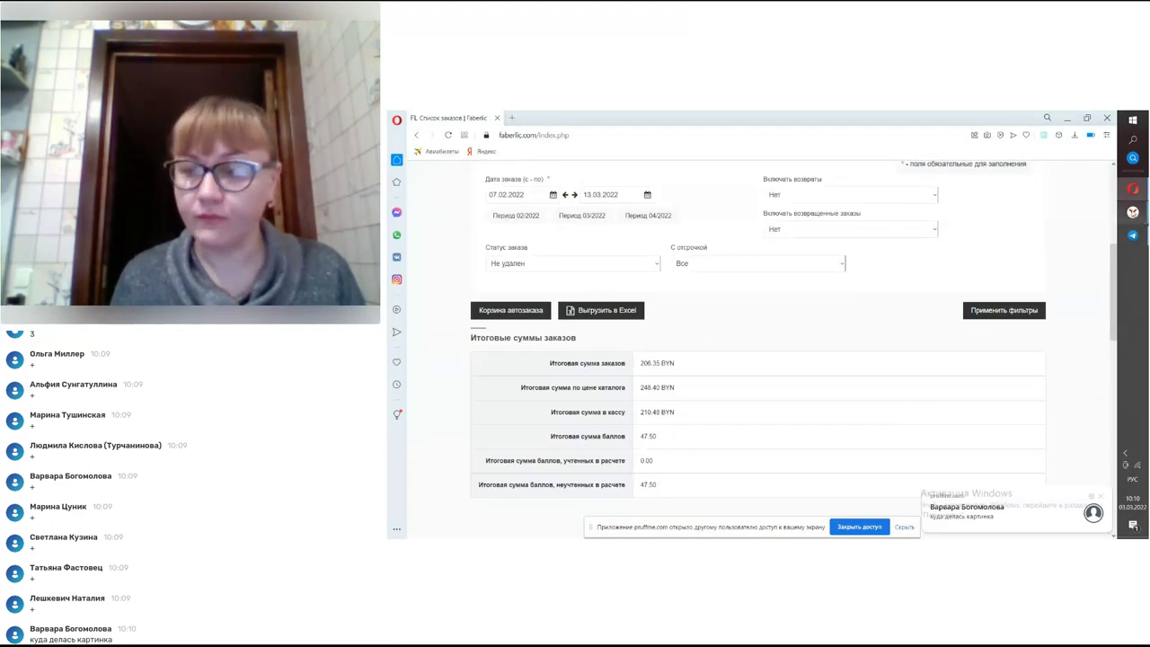
mouse_move(1133, 213)
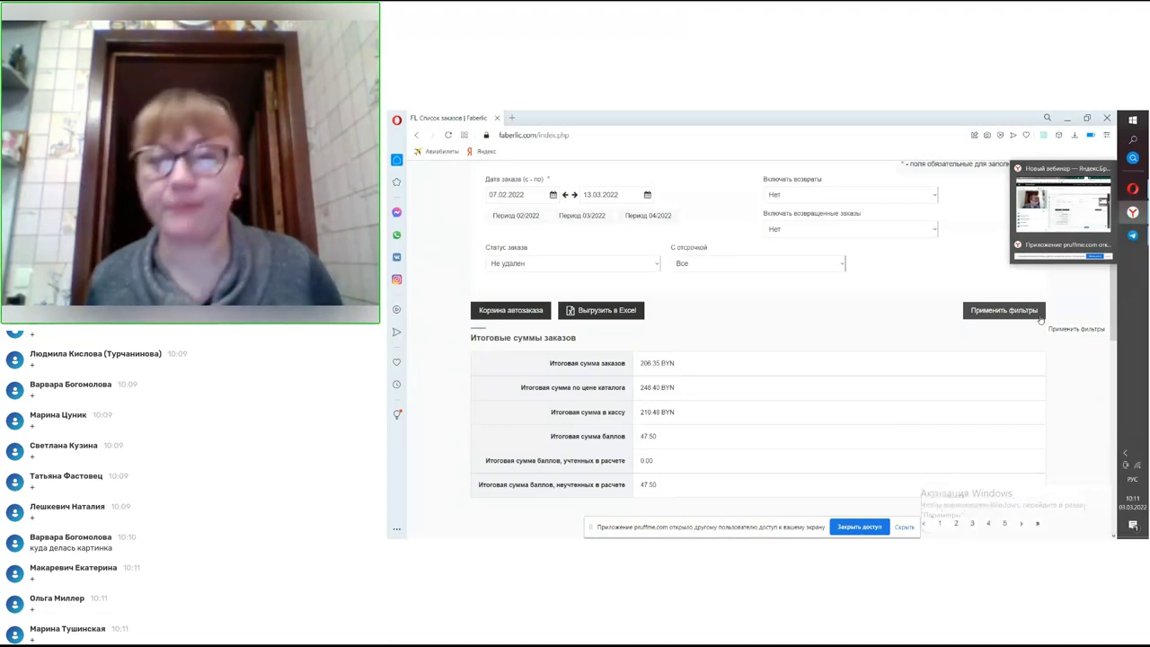
scroll(977, 374, "up", 3)
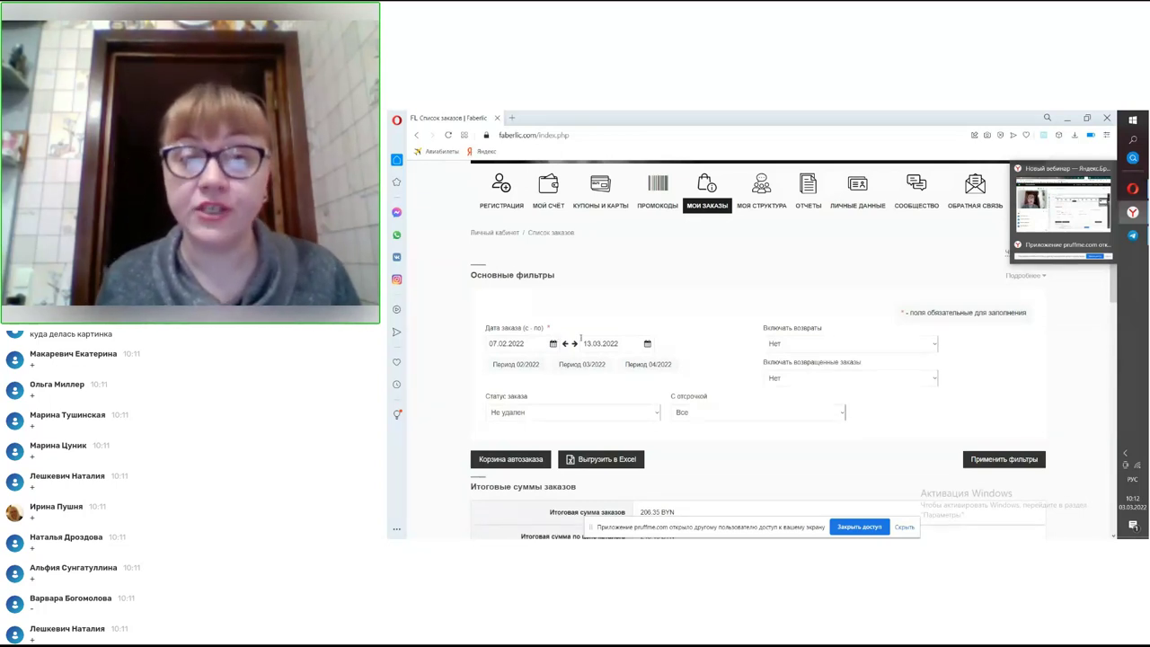
- Change the order filter start date to 10 January 2022 and apply it
left_click(553, 345)
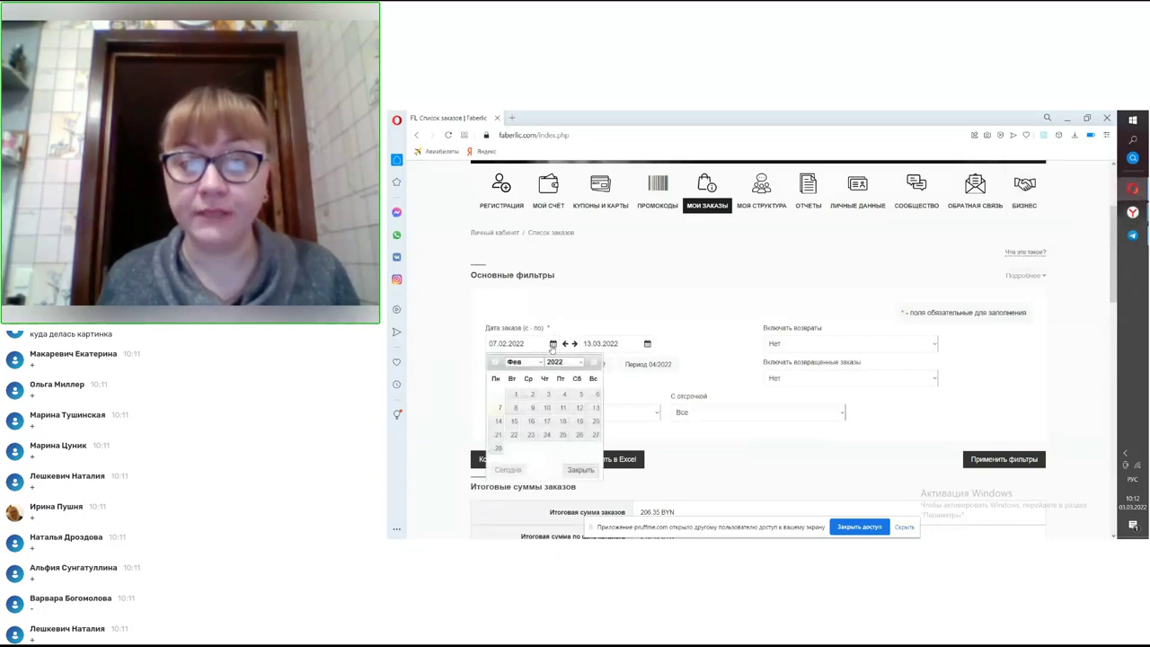
left_click(539, 362)
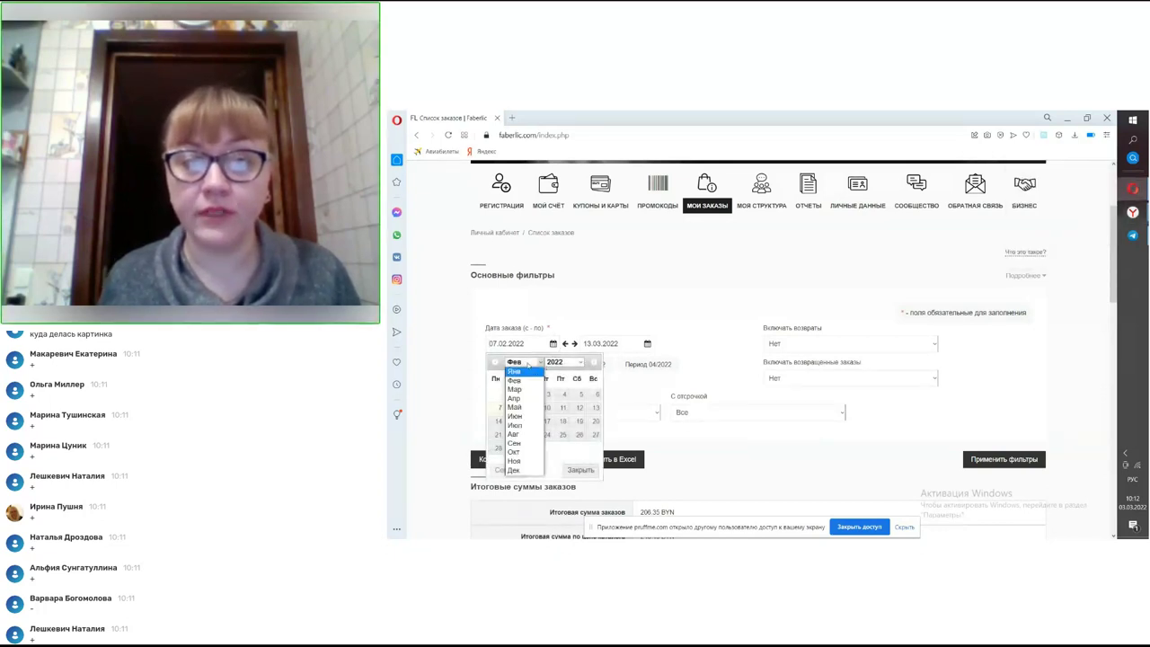
left_click(527, 371)
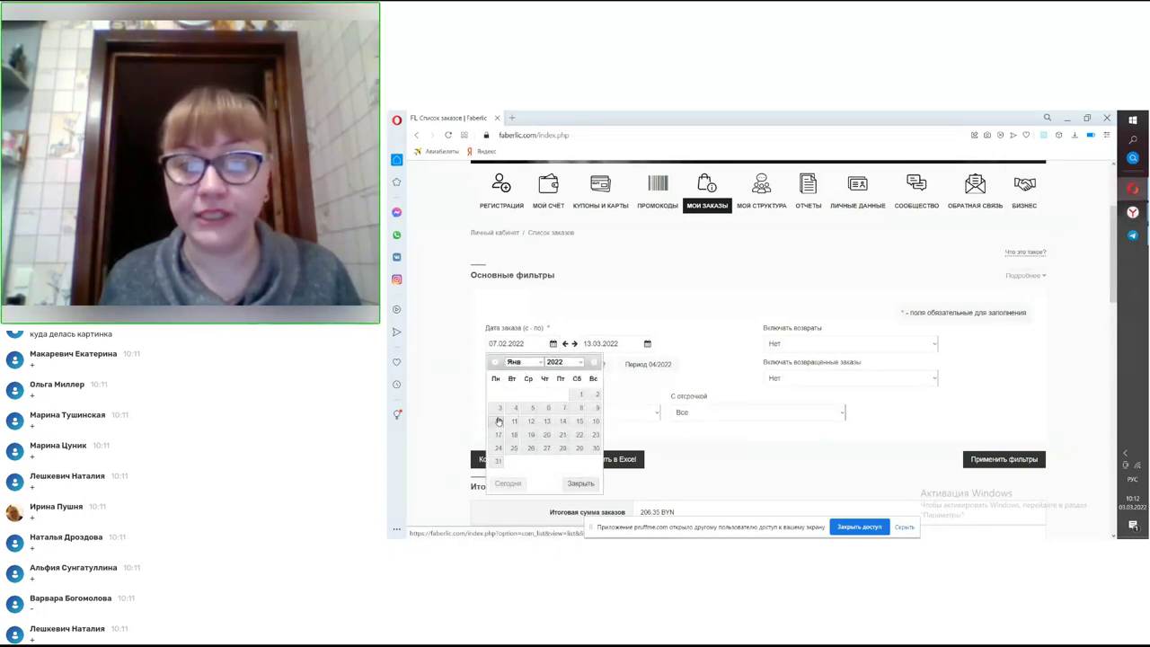
left_click(499, 422)
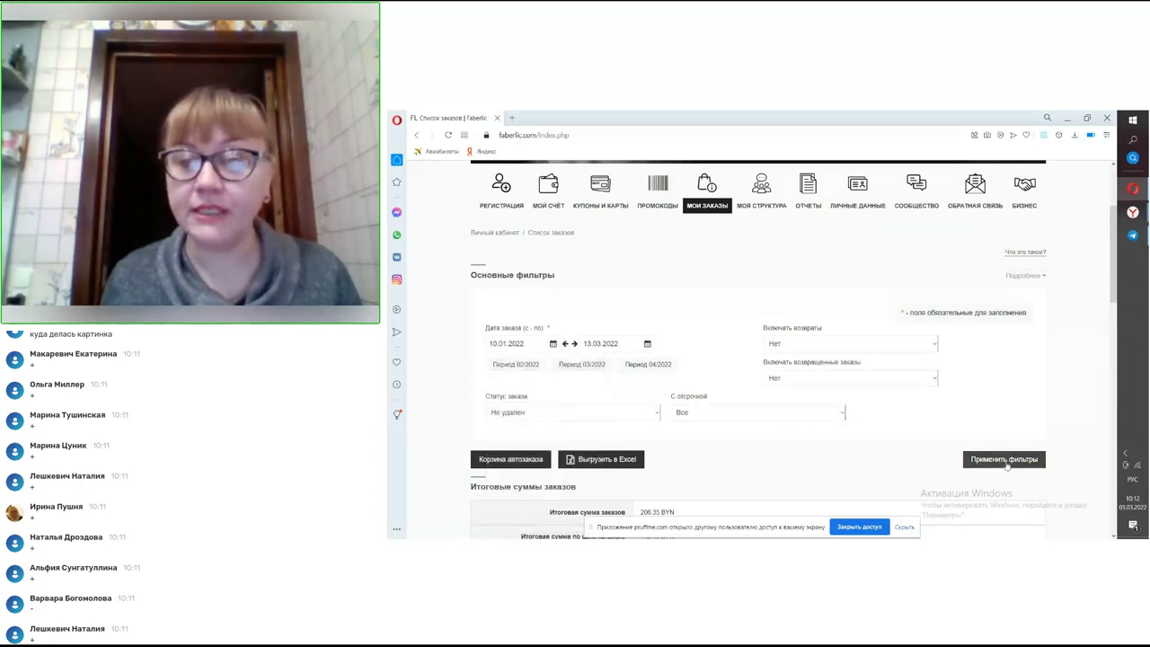
left_click(1004, 460)
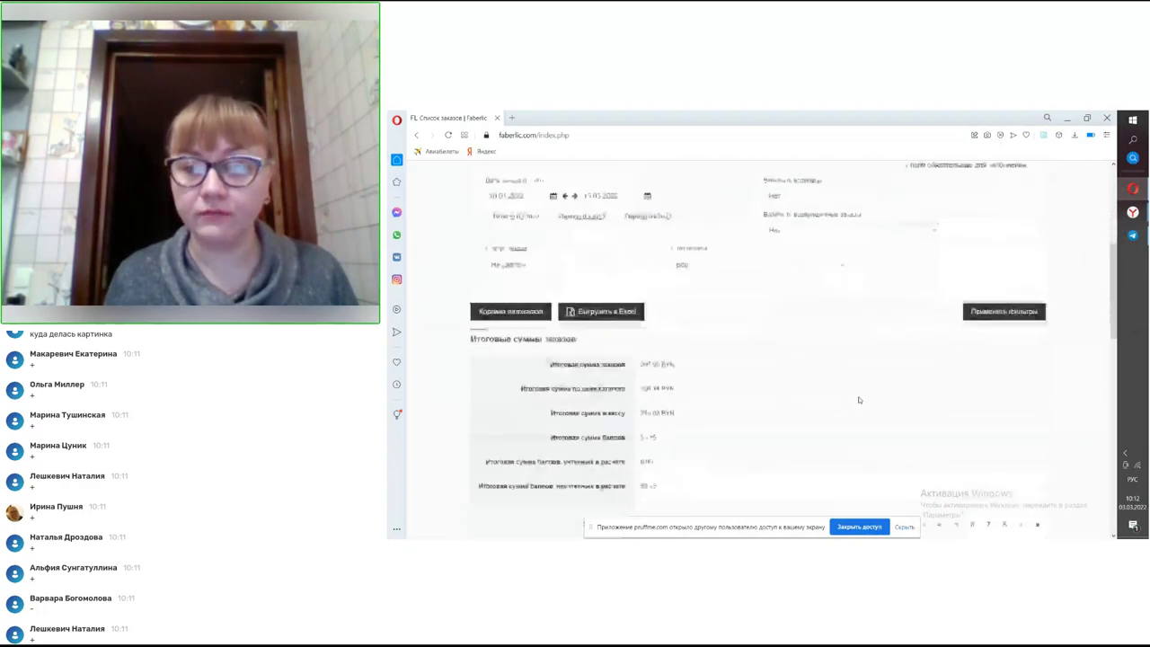
- Jump to the last results page (71–78 of 78) and review the January issued orders
scroll(858, 400, "down", 3)
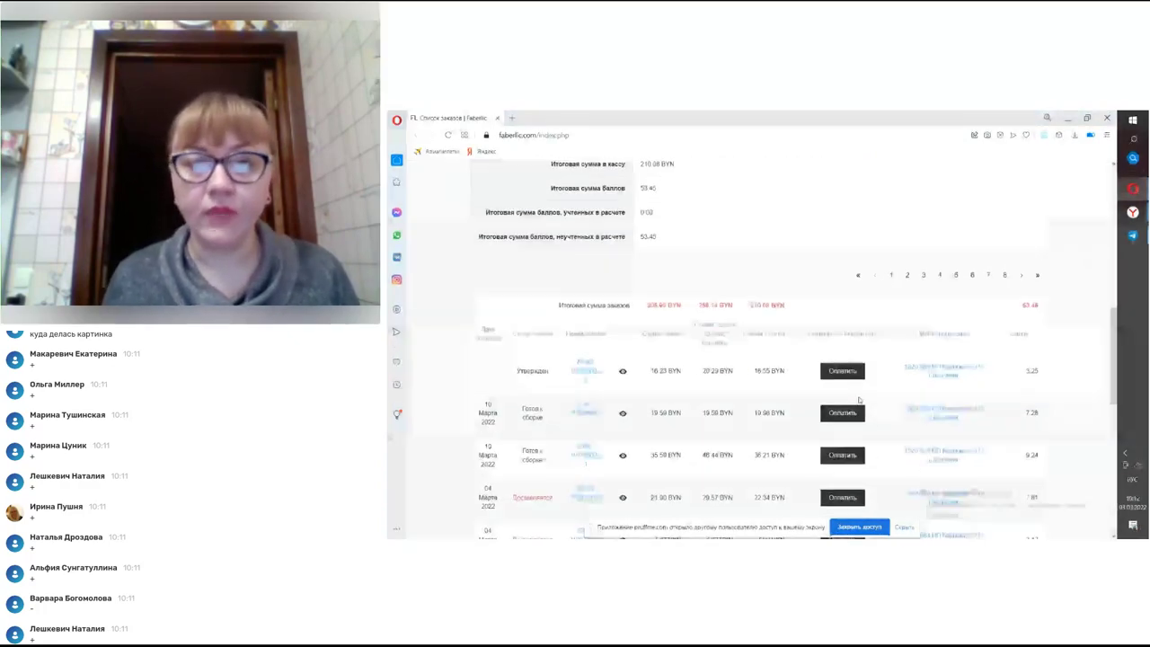
scroll(859, 399, "down", 1)
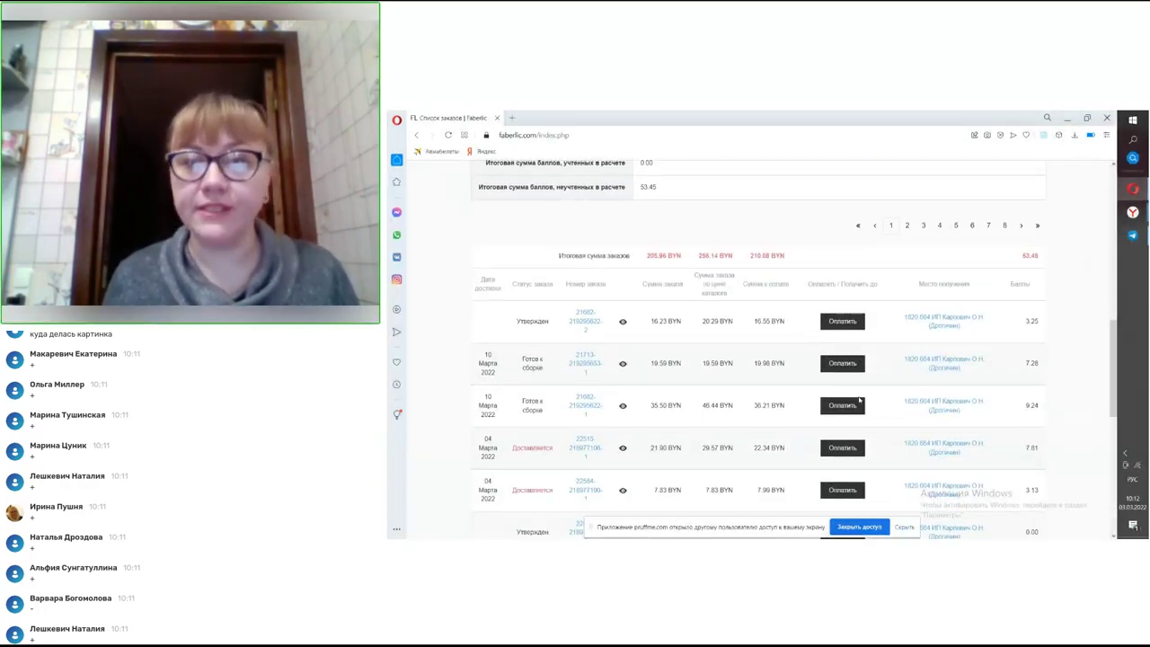
left_click(860, 400)
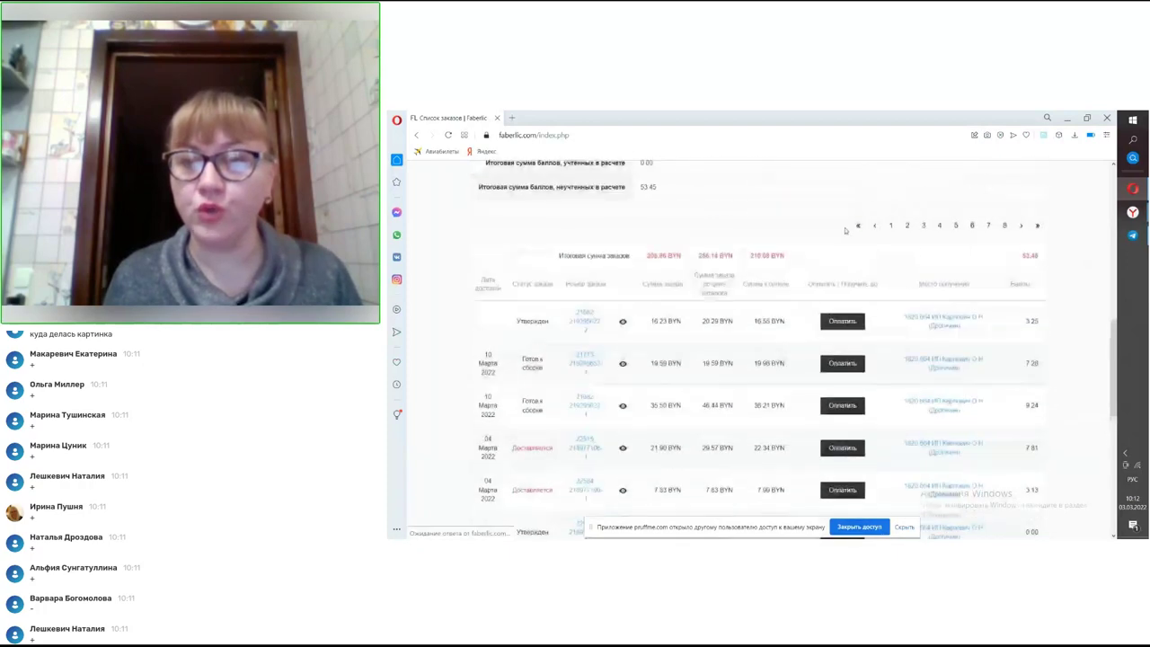
left_click(1040, 226)
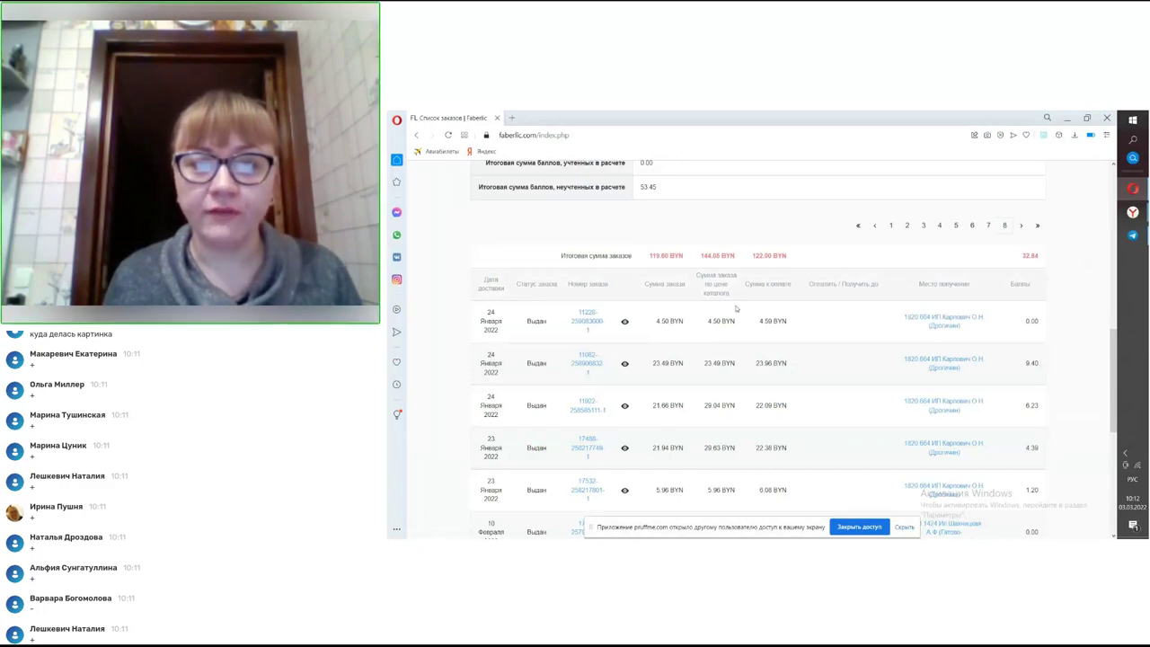
scroll(726, 306, "down", 3)
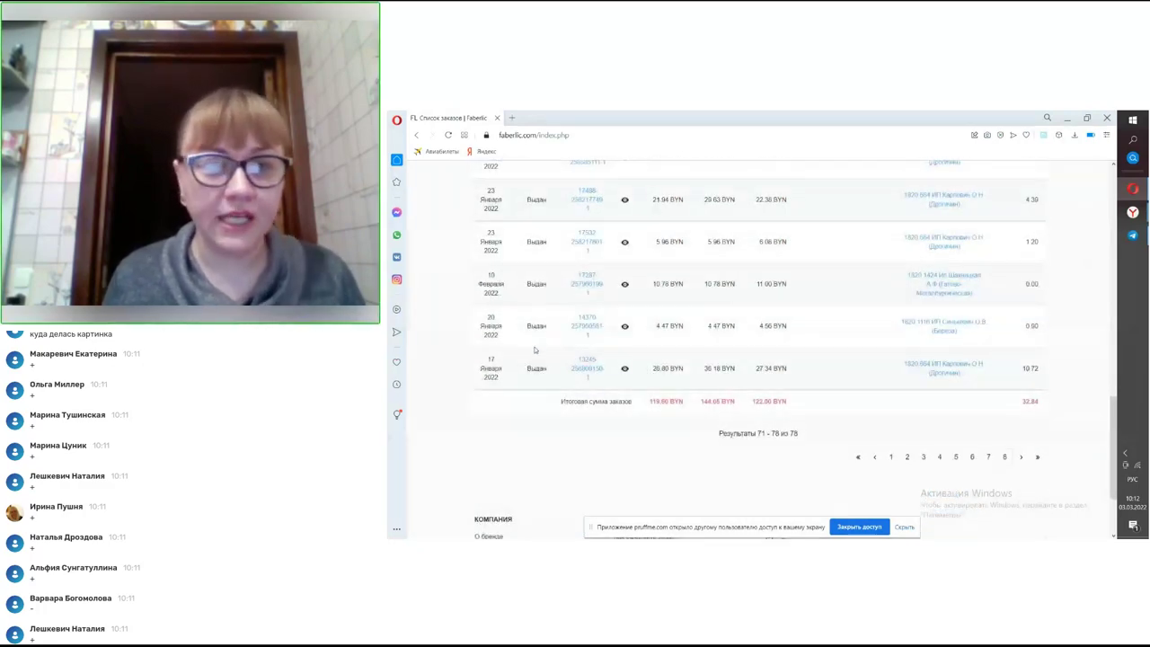
scroll(524, 367, "up", 10)
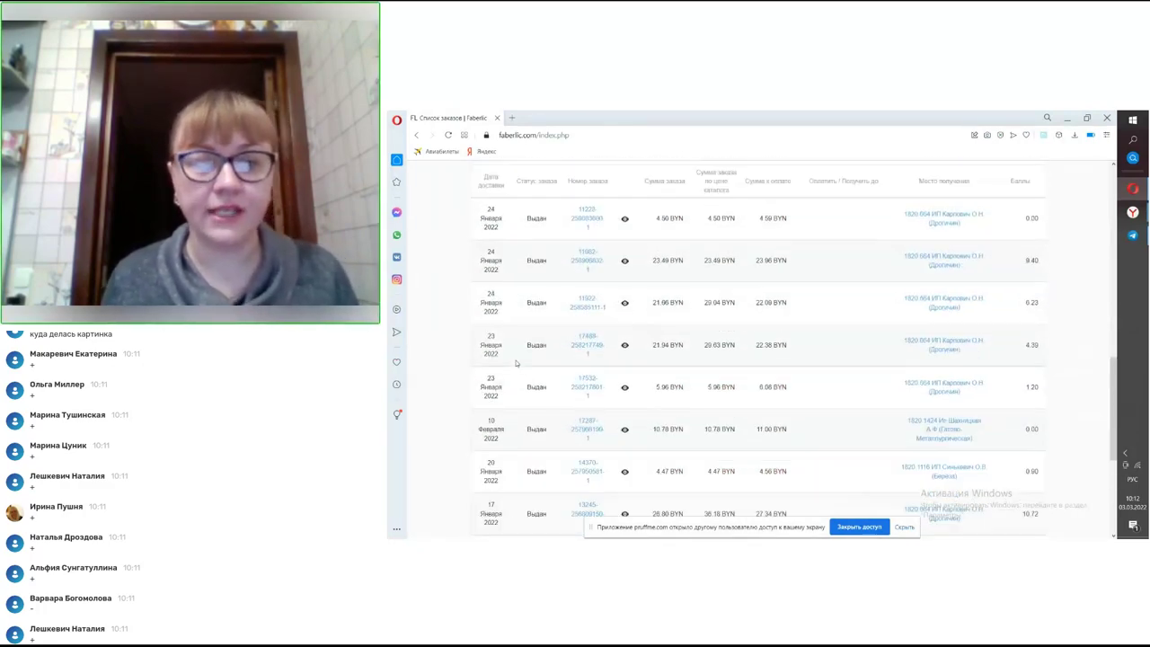
scroll(526, 361, "down", 10)
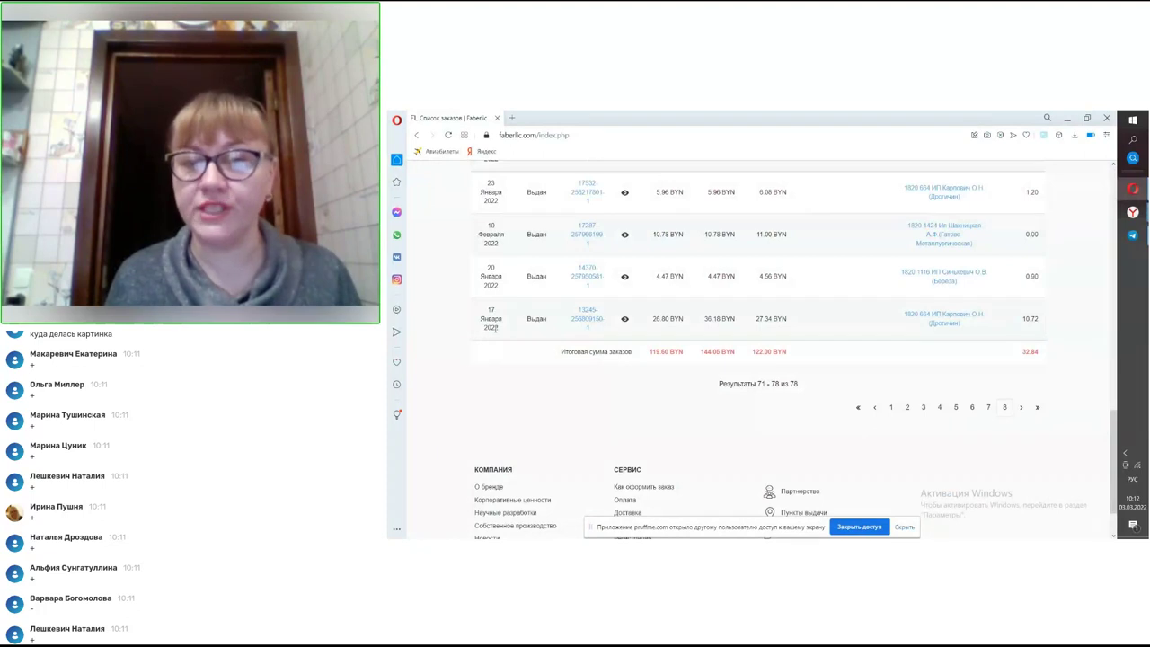
scroll(686, 291, "up", 1)
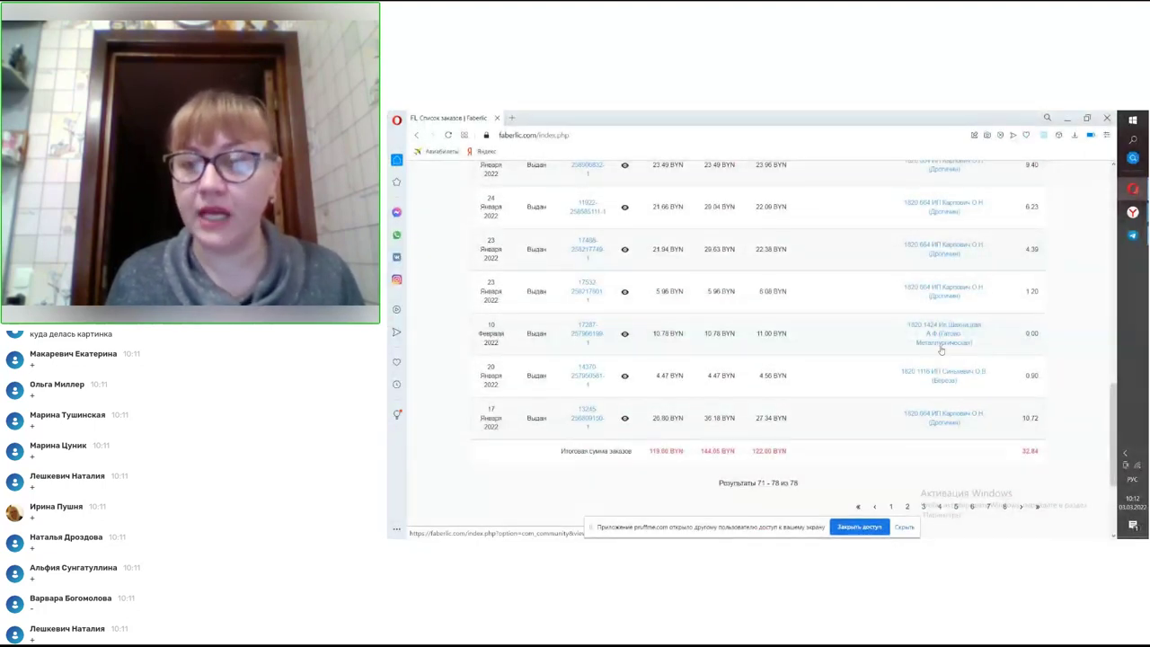
scroll(944, 344, "up", 3)
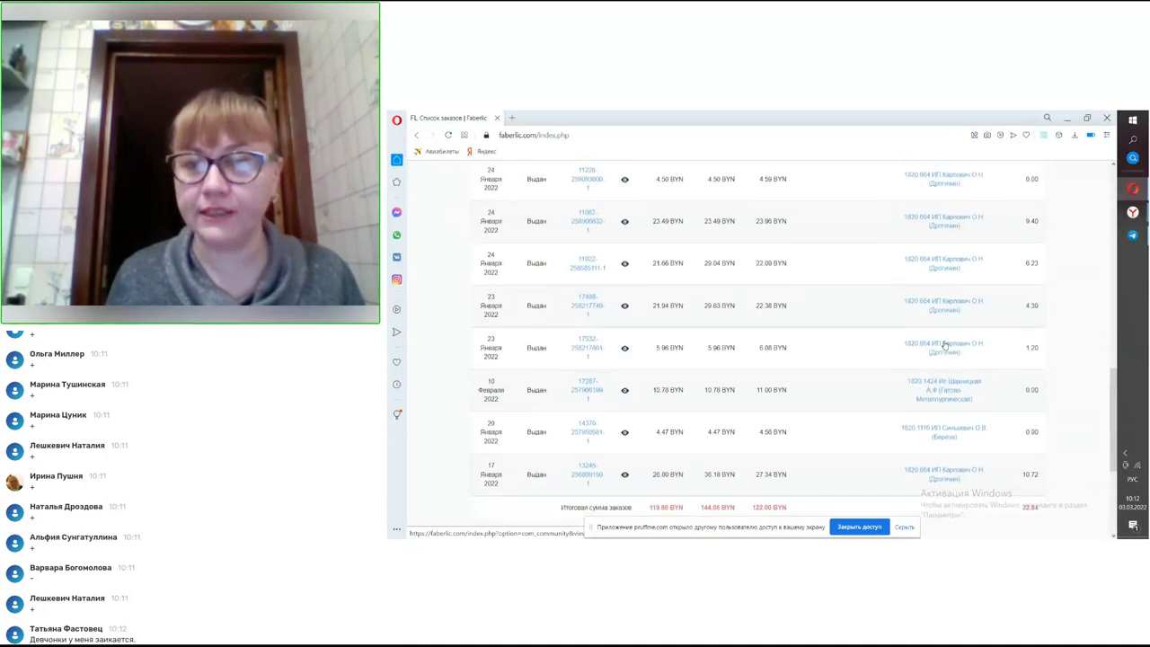
scroll(944, 344, "up", 2)
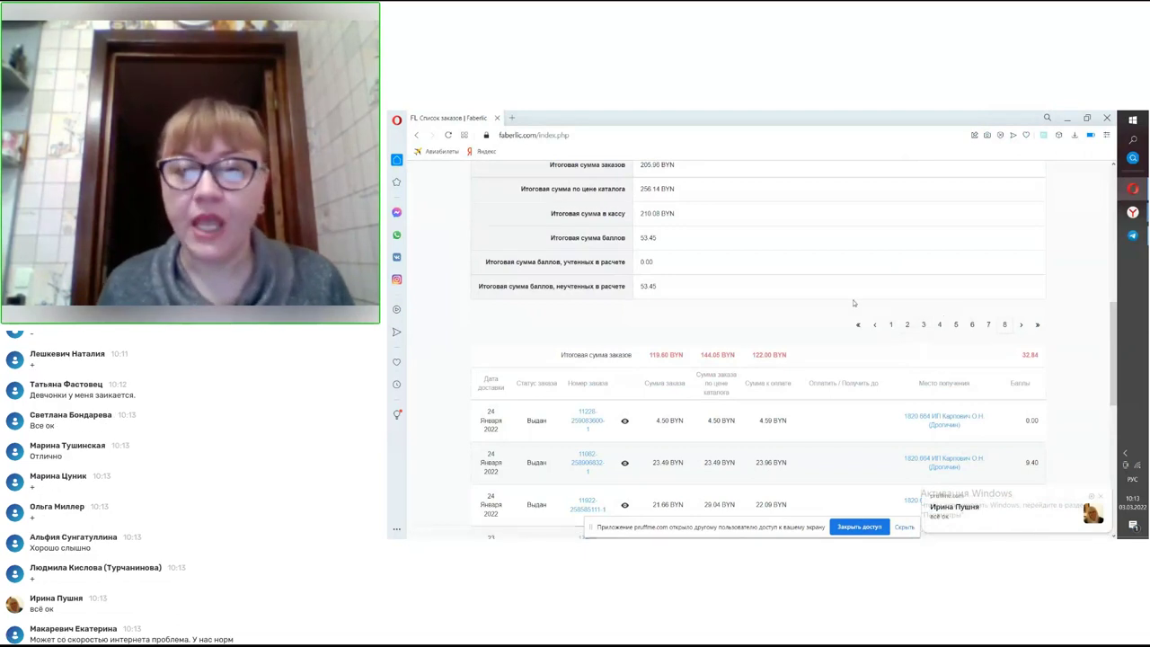
- Go back to page 1 to view March 2022 orders awaiting payment, totalling 205.96 BYN
left_click(890, 325)
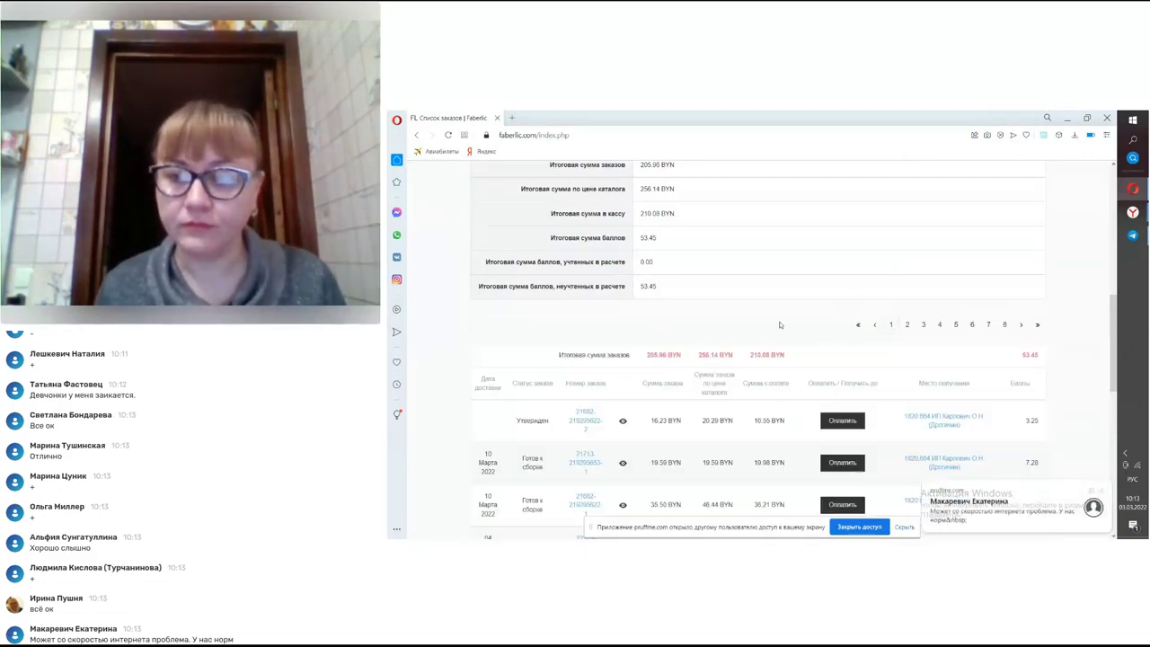
scroll(782, 327, "down", 2)
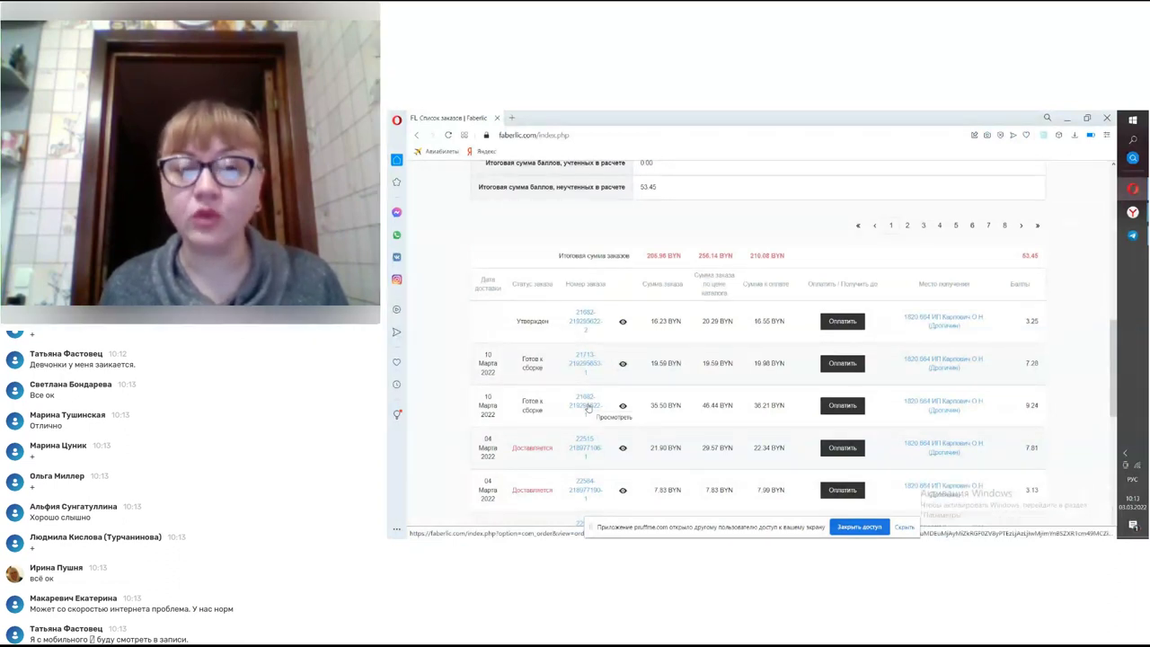
left_click(587, 406)
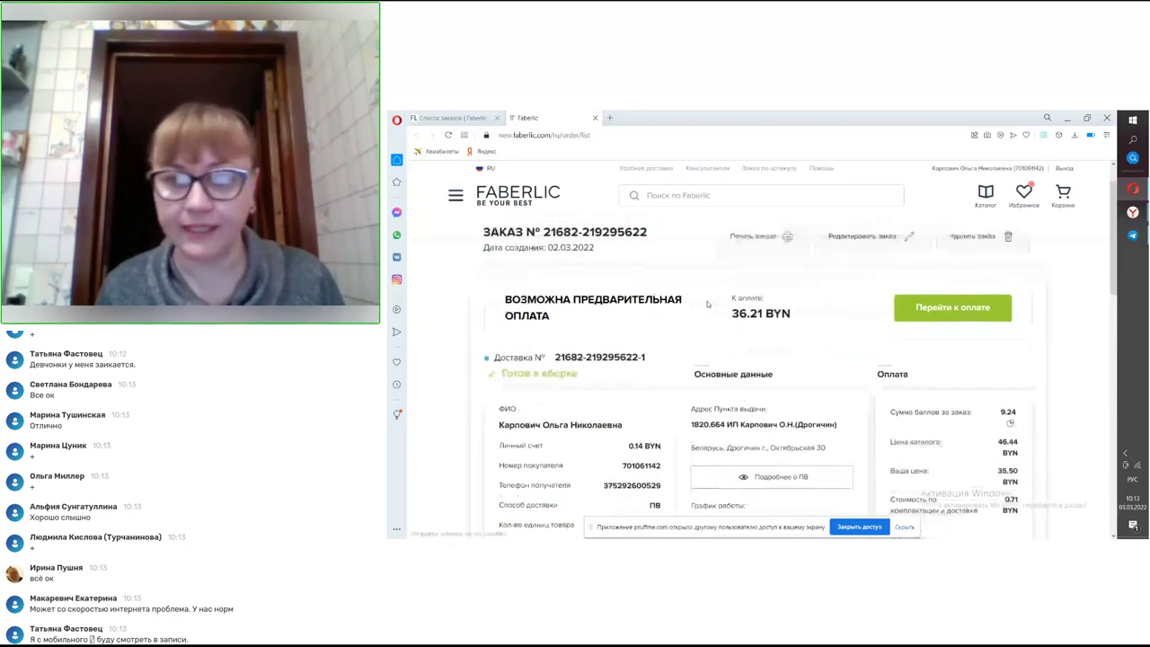
scroll(707, 305, "down", 3)
scroll(707, 289, "down", 2)
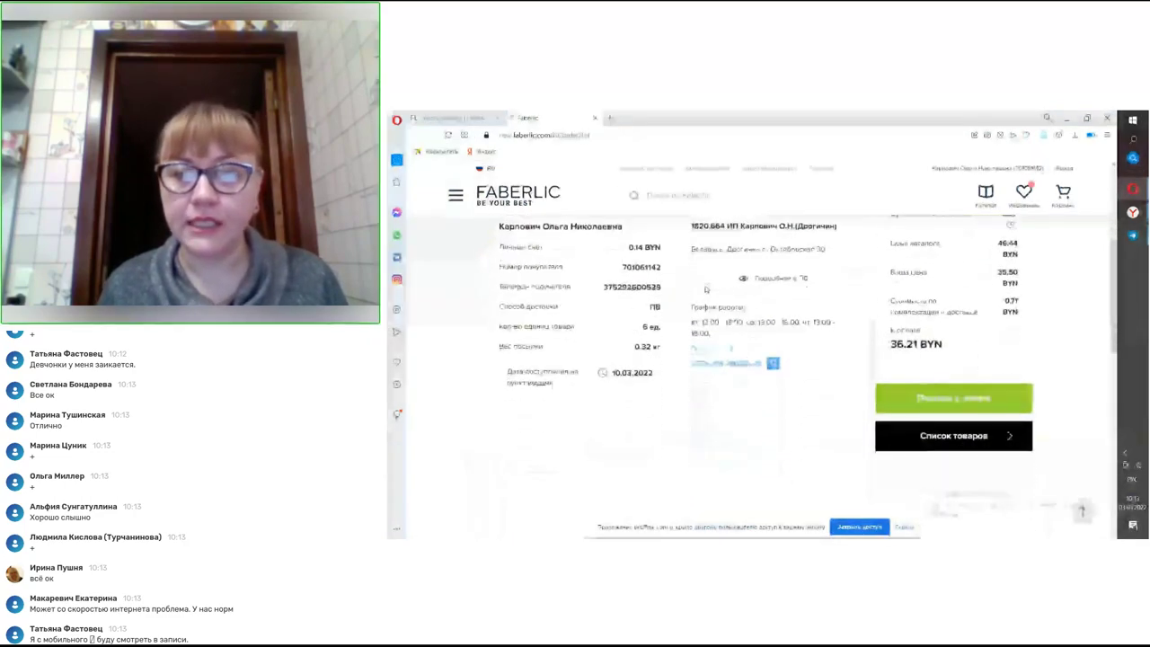
scroll(730, 386, "up", 1)
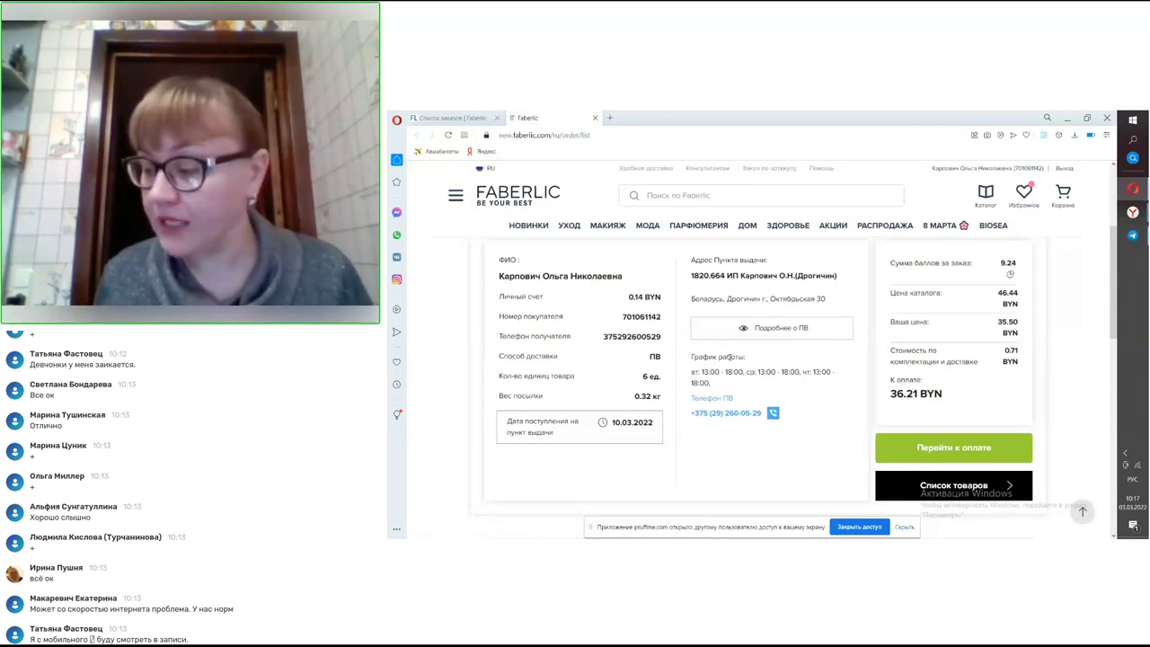
scroll(744, 371, "up", 2)
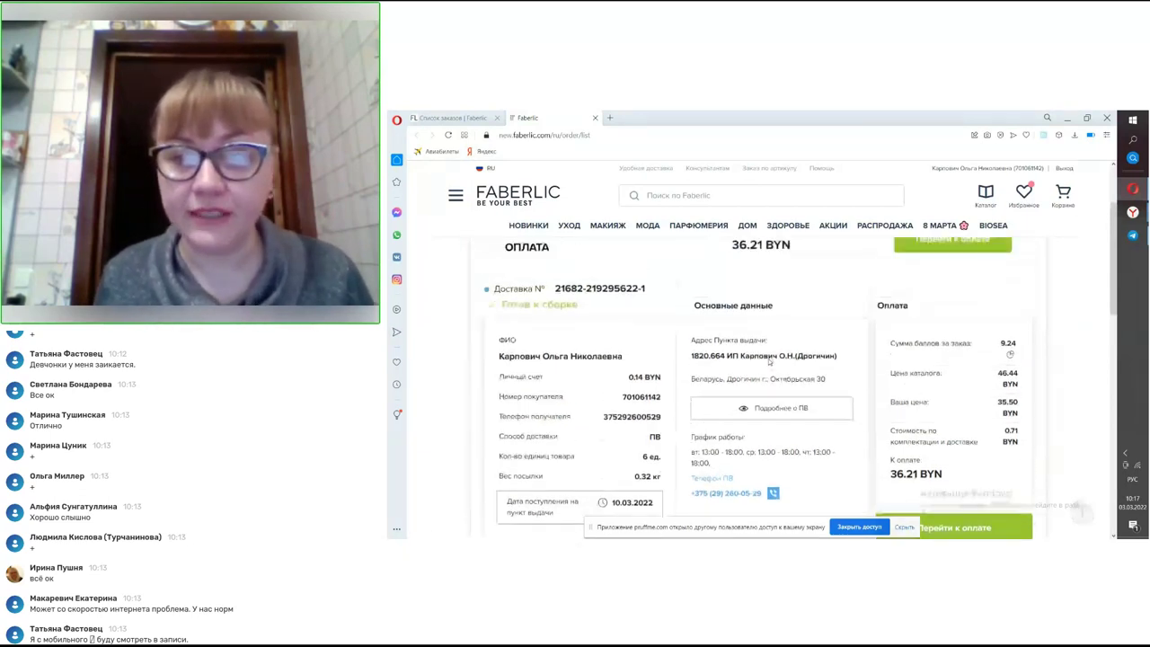
scroll(804, 385, "down", 4)
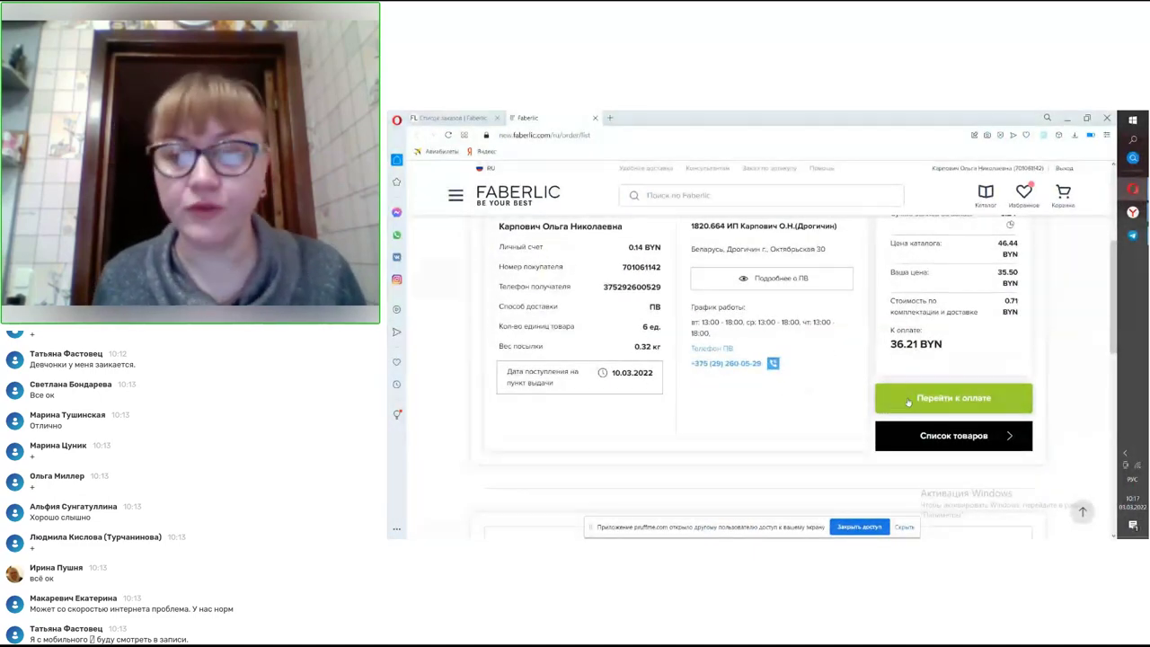
- Expand the order's Список товаров to view its six items totalling 35.50 BYN
left_click(933, 440)
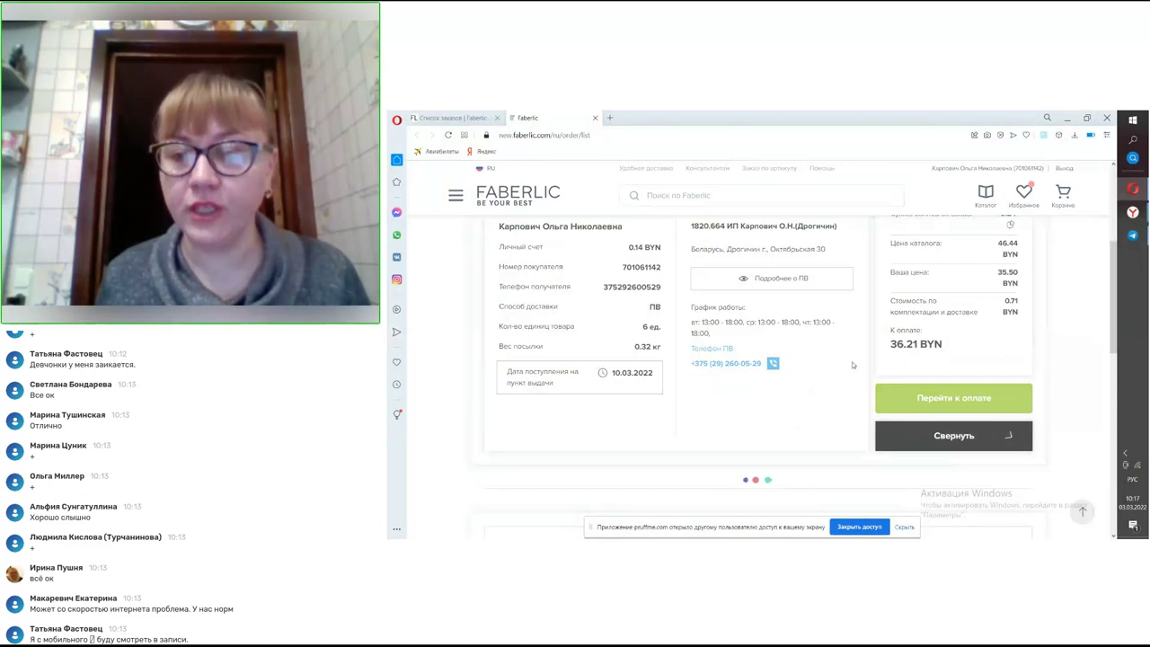
scroll(830, 344, "down", 2)
scroll(830, 344, "down", 6)
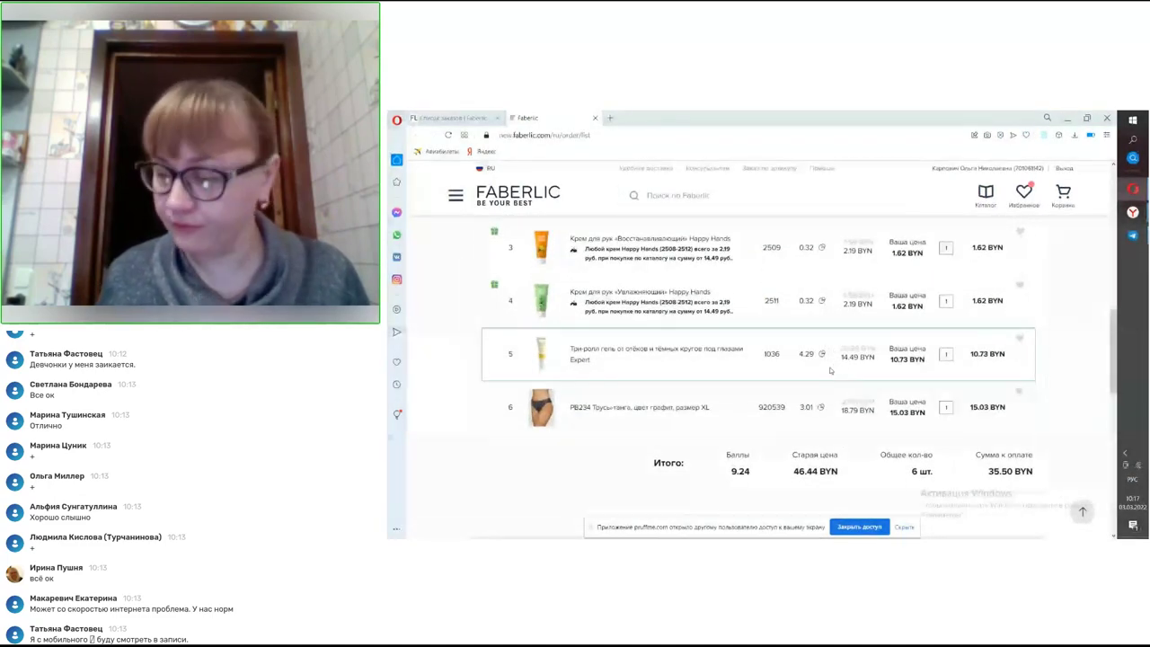
scroll(828, 370, "up", 8)
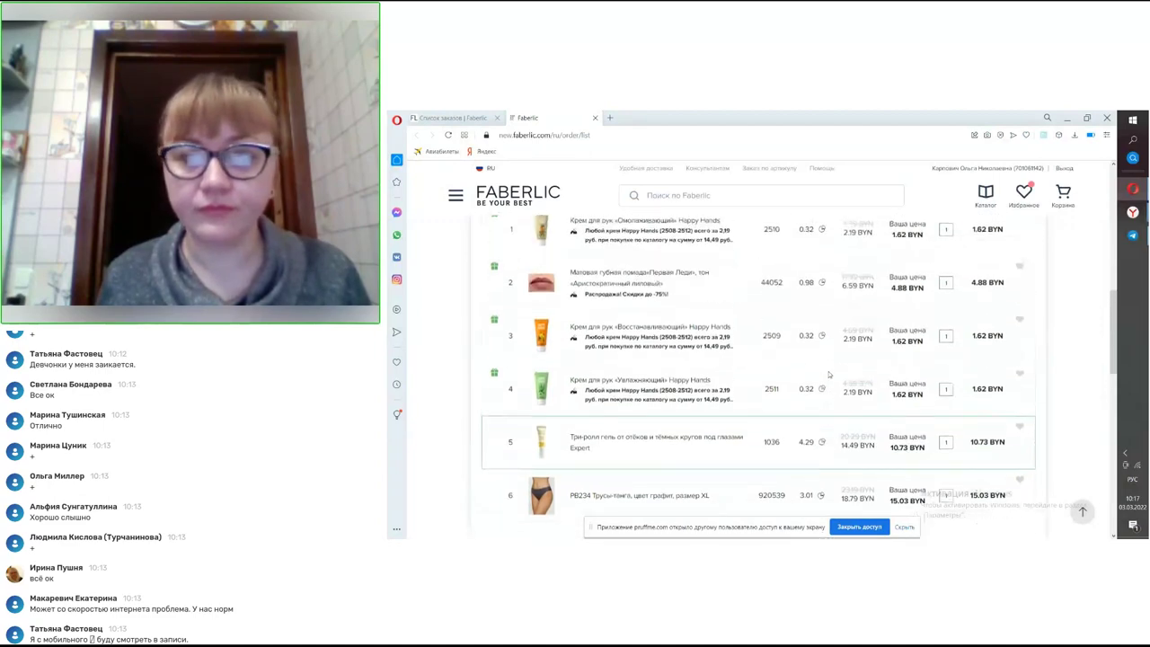
scroll(823, 374, "up", 2)
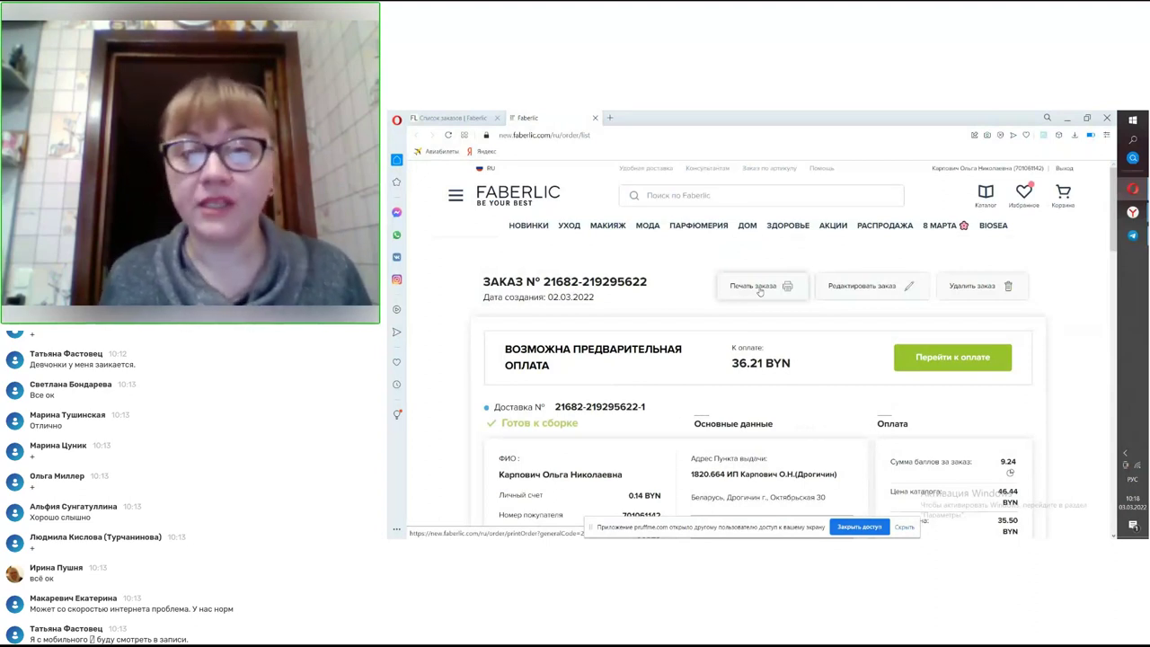
left_click(760, 287)
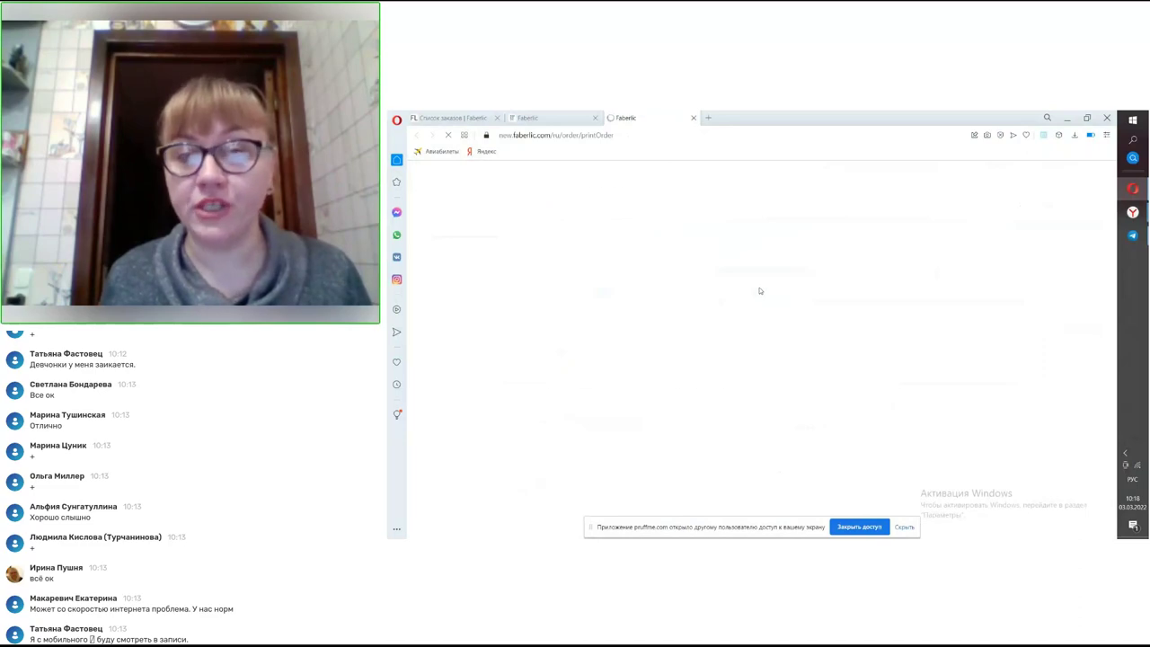
scroll(760, 288, "down", 3)
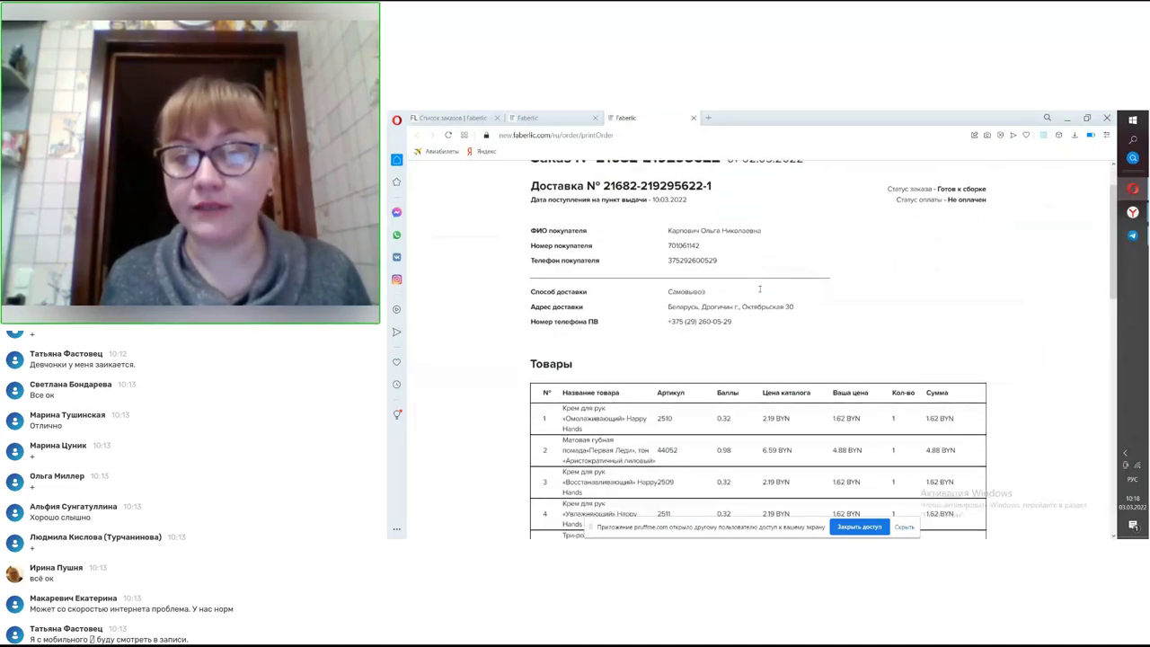
scroll(760, 288, "down", 5)
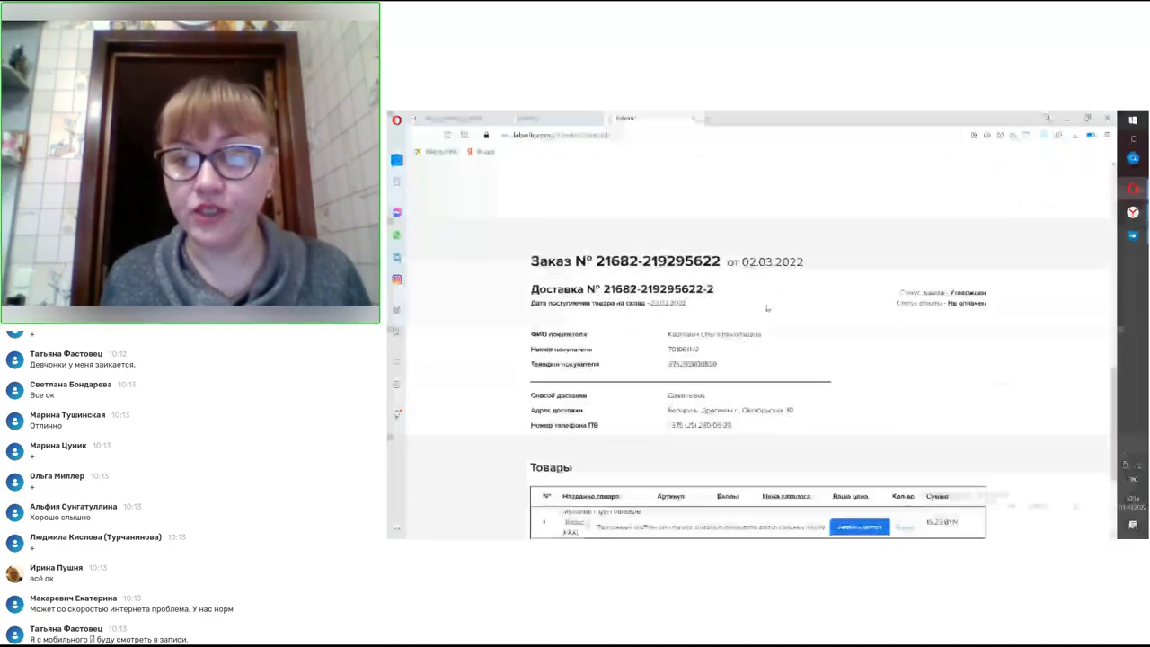
scroll(767, 308, "down", 1)
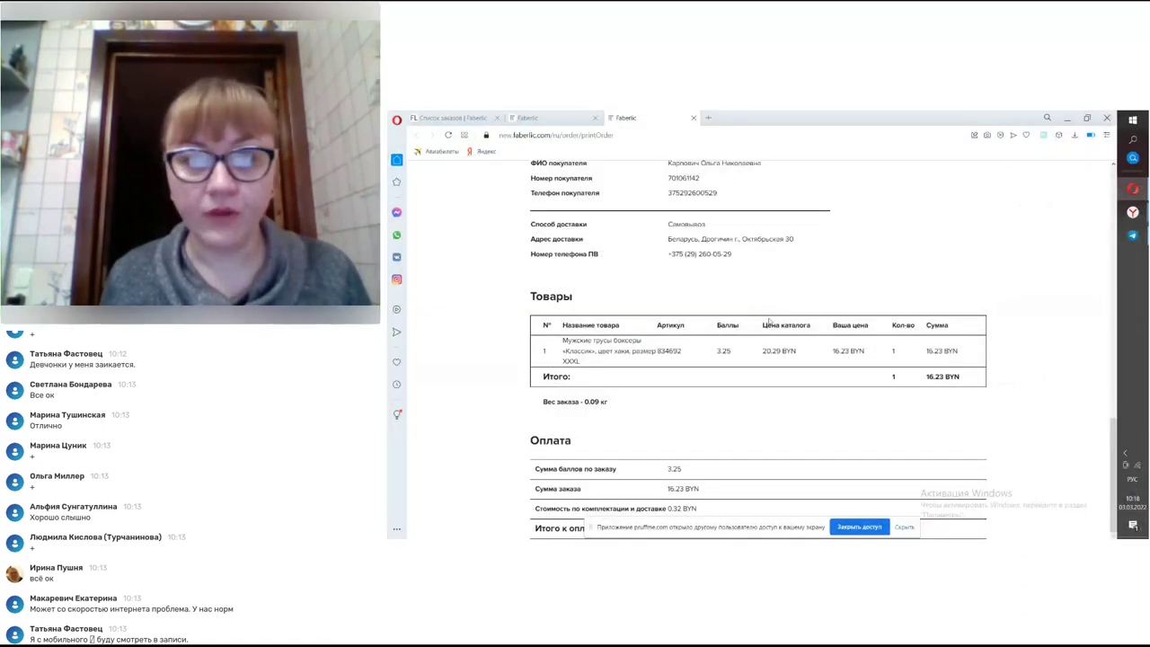
scroll(769, 325, "up", 3)
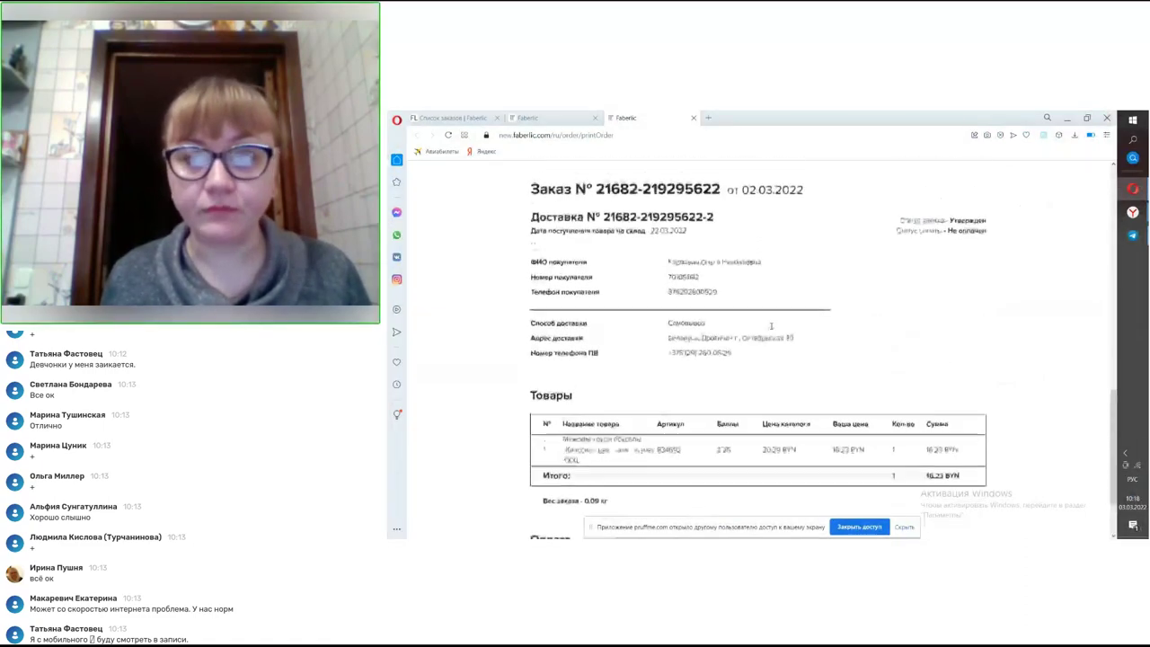
scroll(771, 330, "up", 4)
scroll(771, 288, "down", 8)
right_click(773, 242)
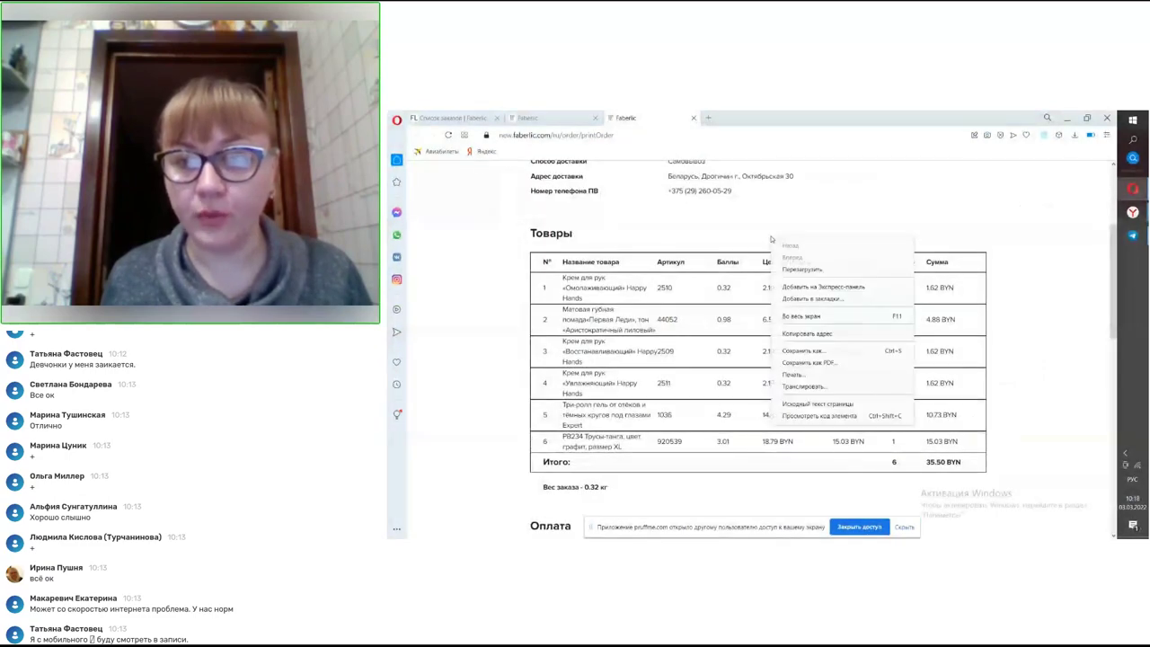
left_click(735, 282)
scroll(735, 282, "down", 3)
scroll(735, 282, "up", 1)
scroll(735, 282, "down", 1)
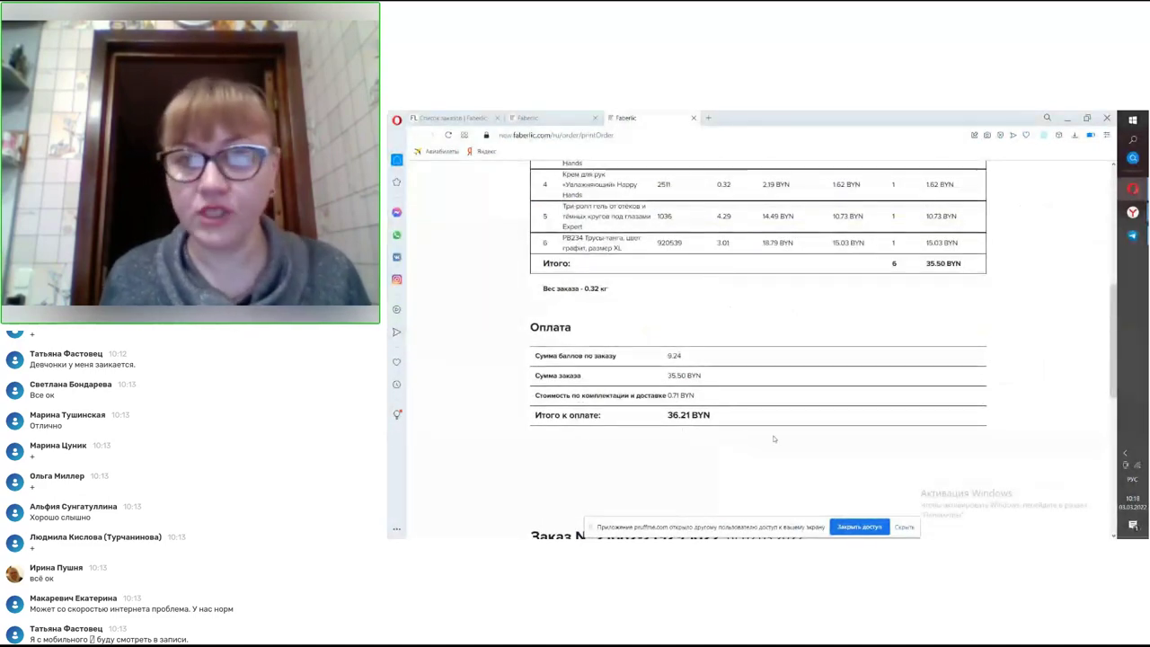
scroll(745, 342, "up", 5)
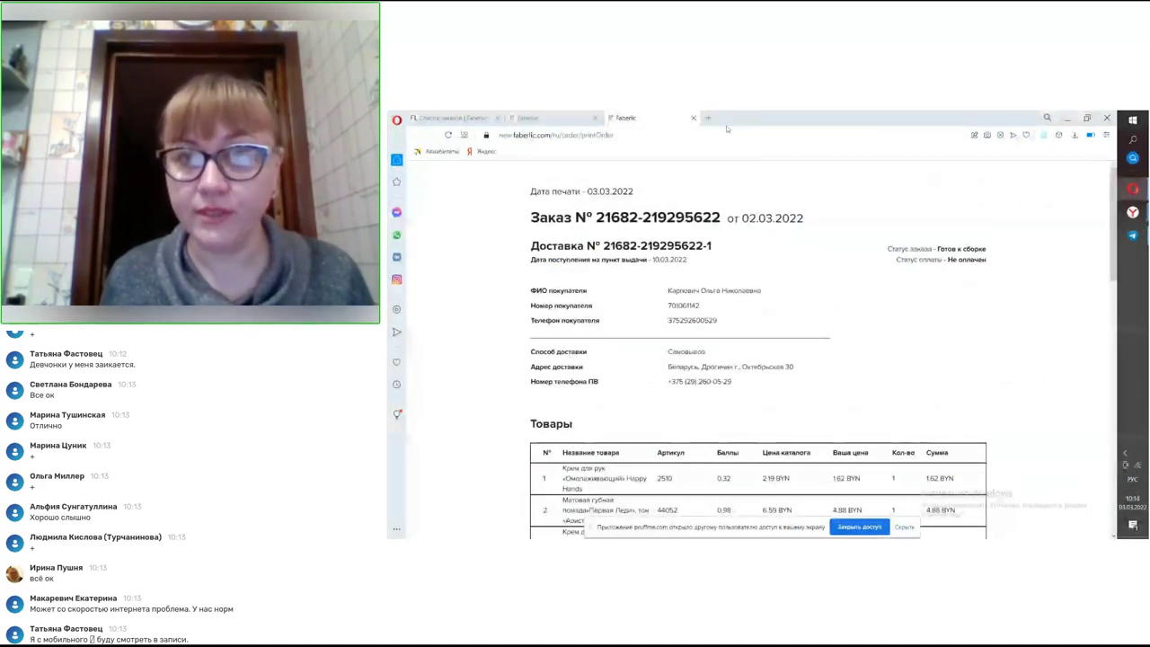
left_click(692, 117)
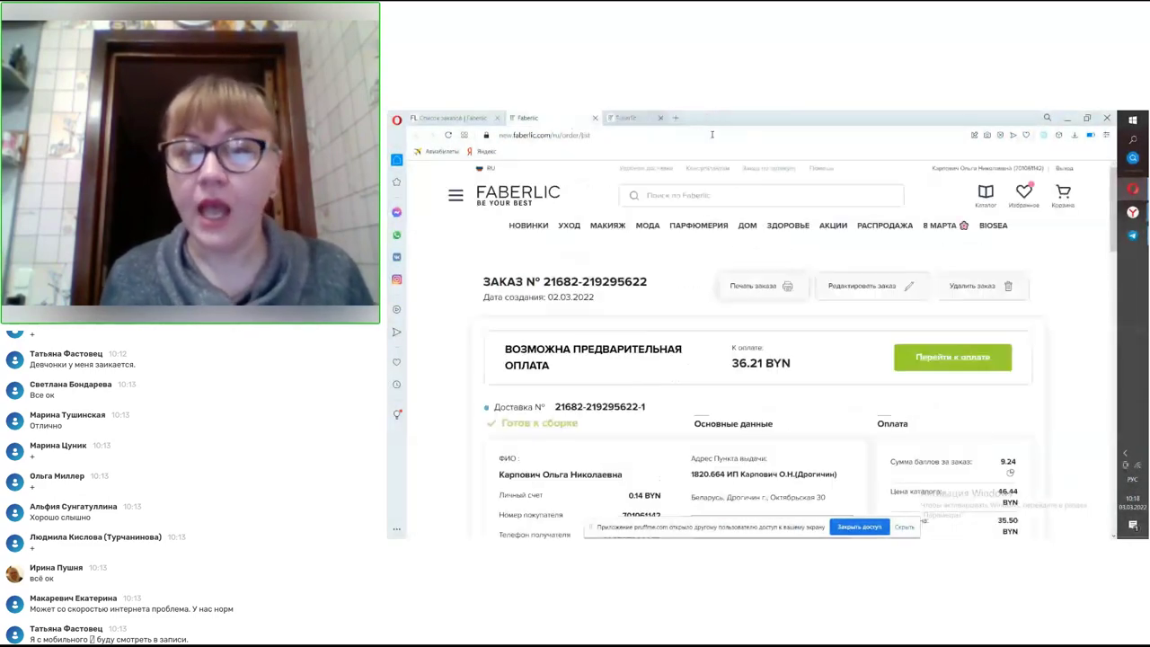
- Edit the order, confirm moving its goods to the cart, and review the 7 cart items
left_click(859, 288)
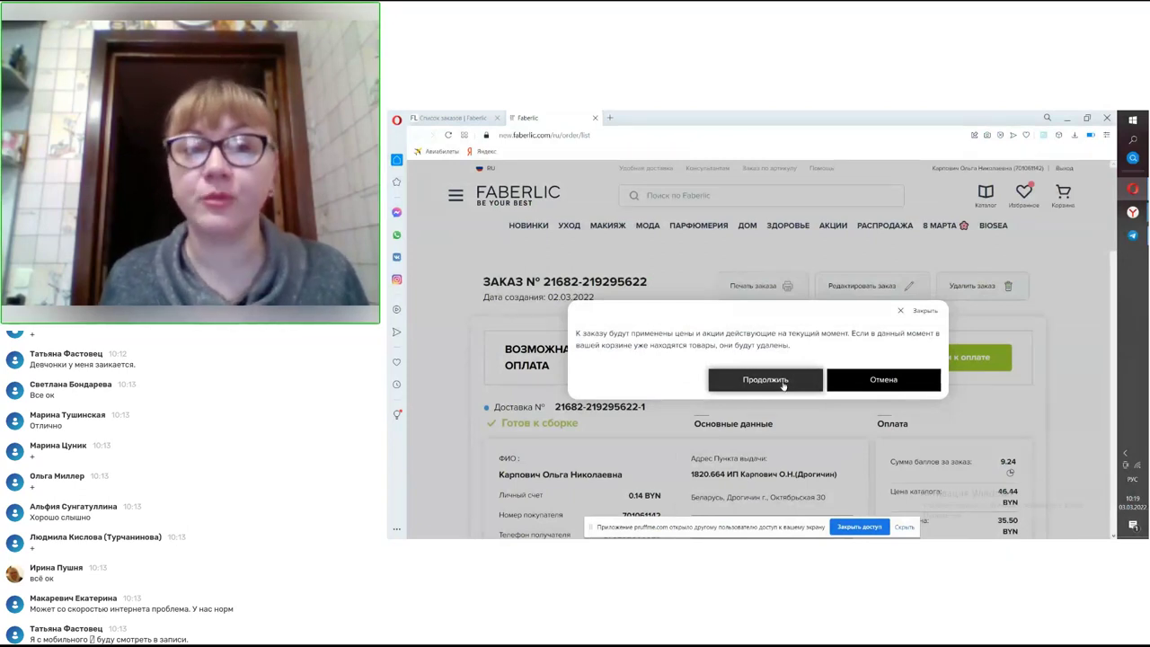
left_click(783, 382)
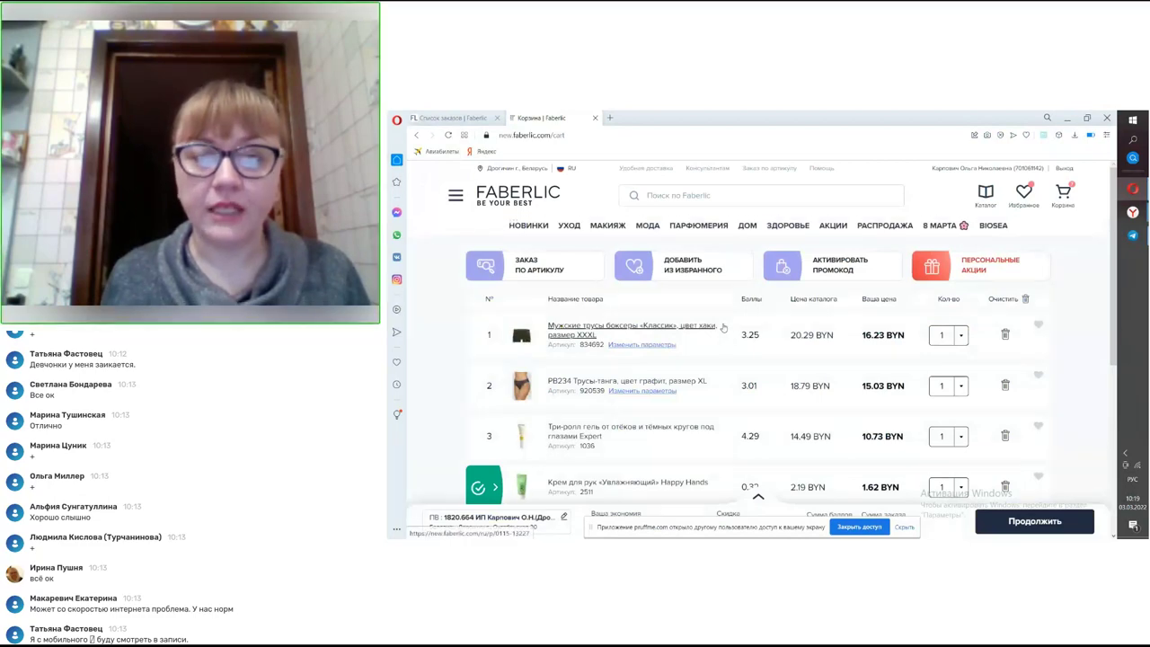
scroll(723, 328, "down", 3)
scroll(723, 328, "down", 3)
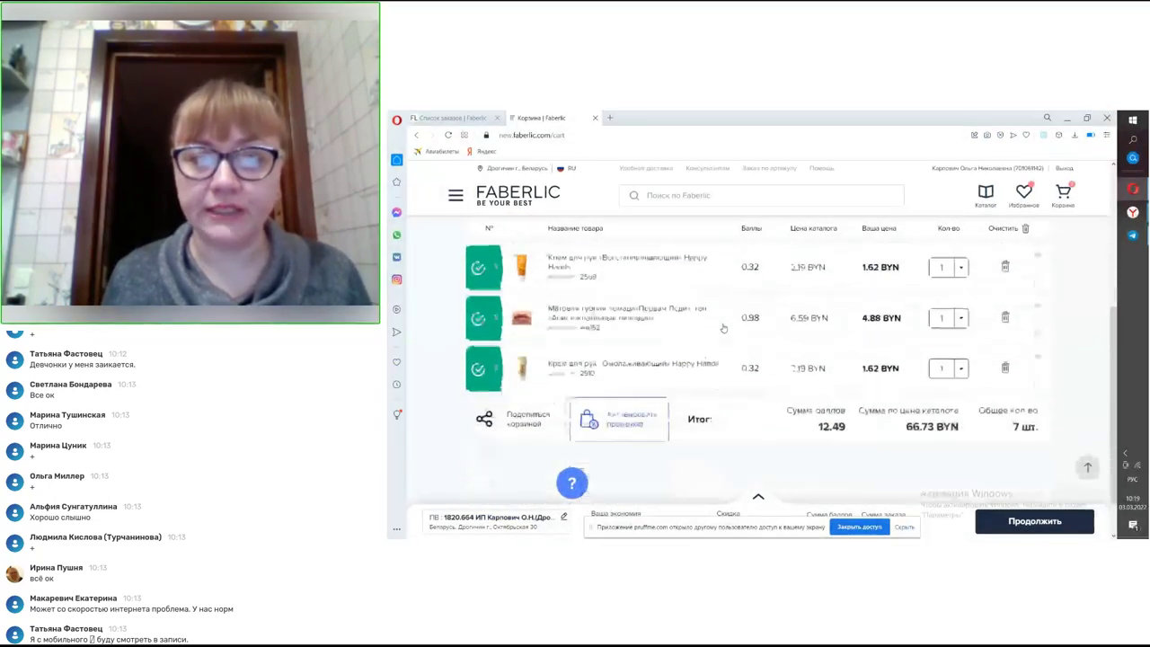
scroll(724, 330, "up", 5)
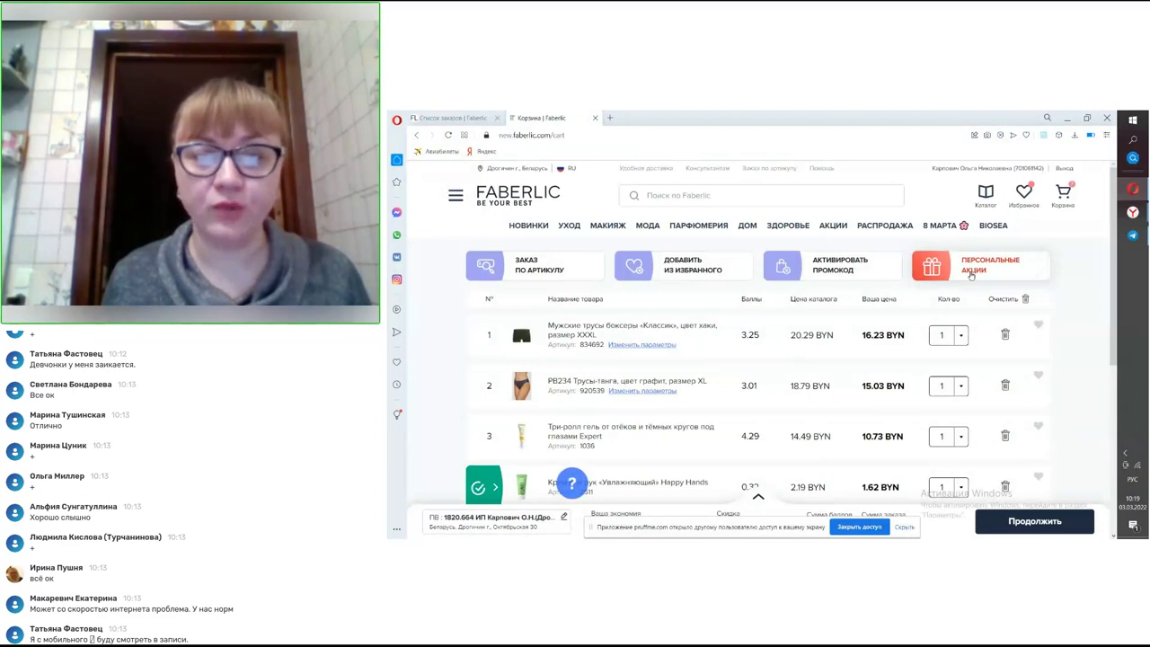
- Open the personal offers and expand the 70% clothing/underwear discount offer
left_click(971, 276)
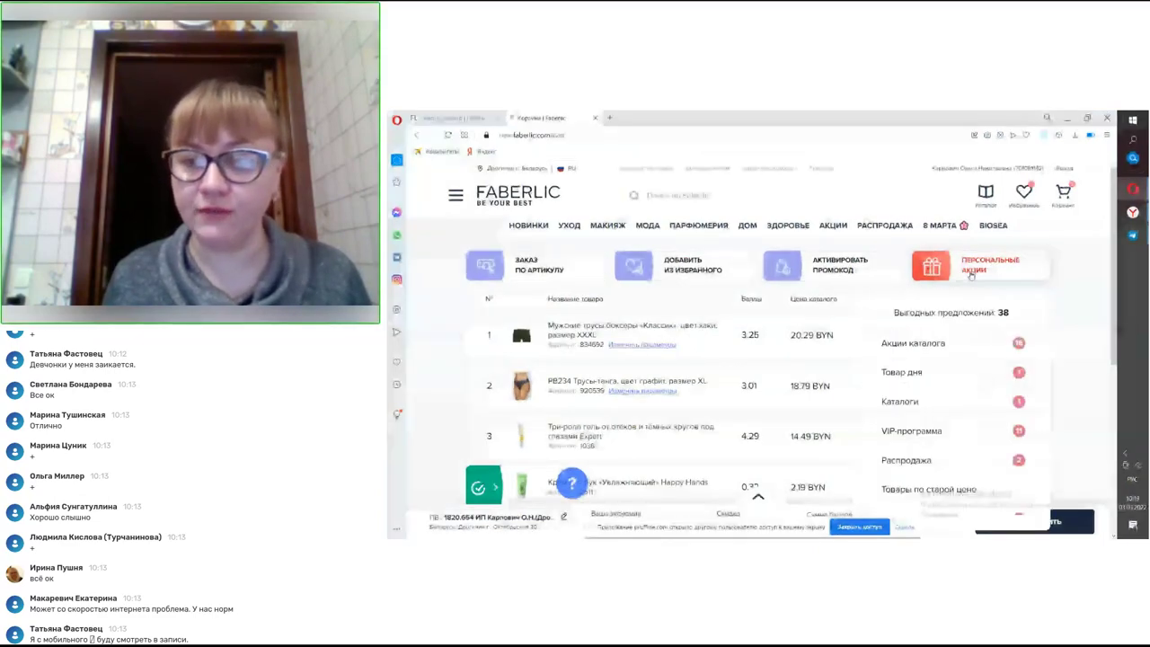
left_click(858, 364)
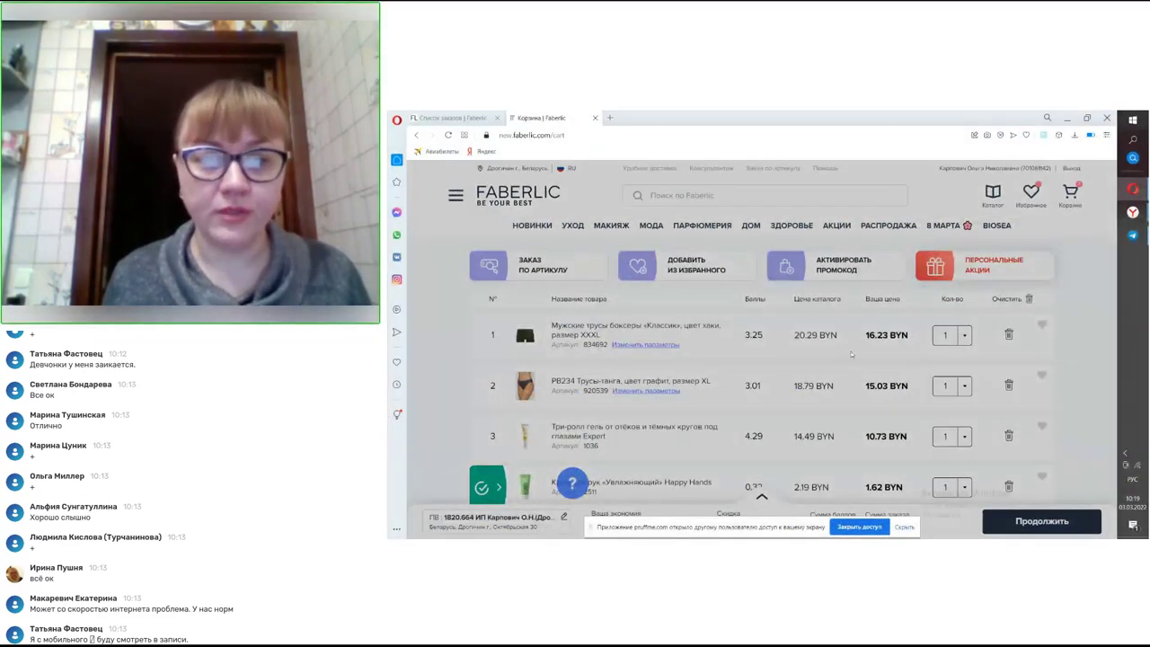
scroll(840, 346, "down", 2)
scroll(843, 348, "down", 6)
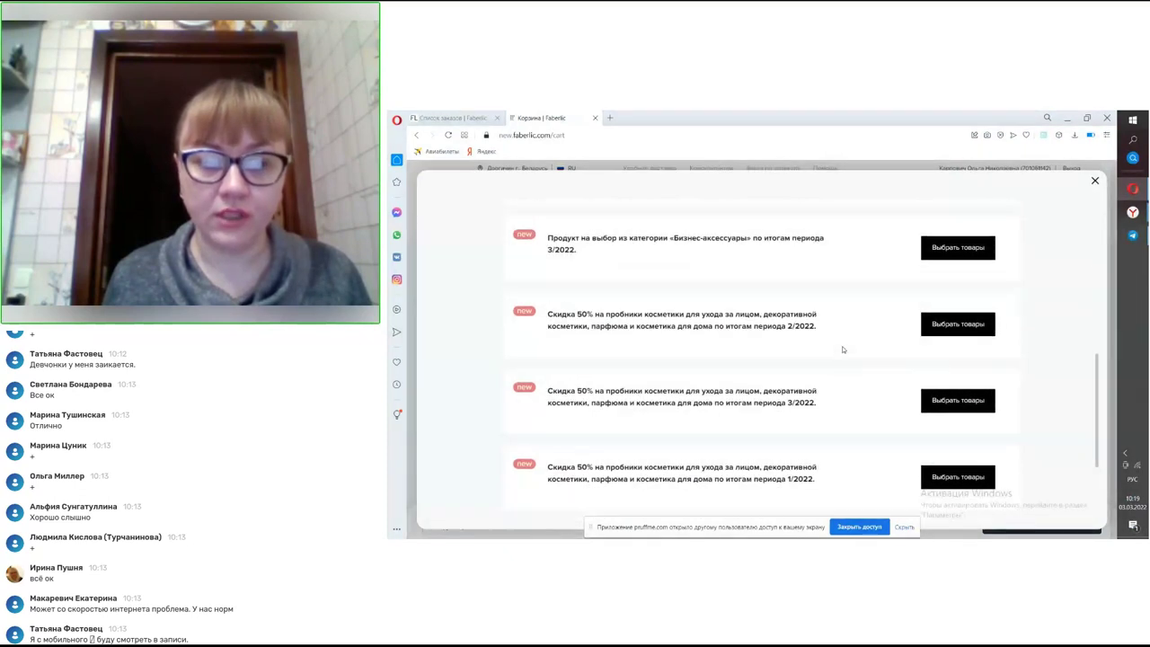
left_click(934, 409)
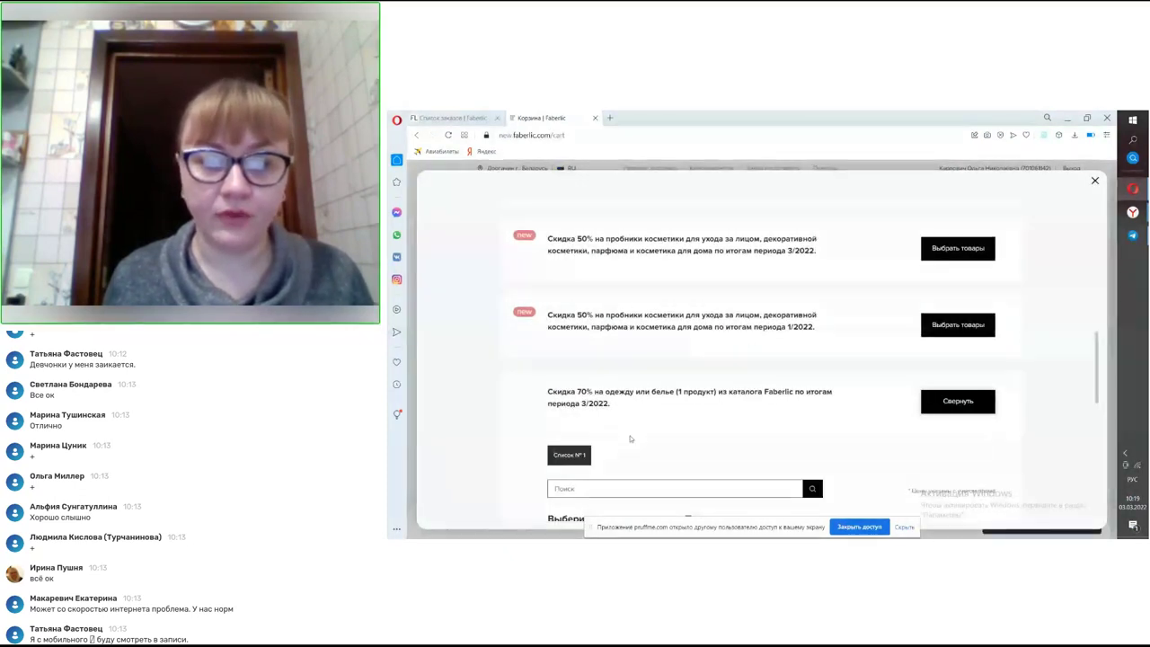
- Search the offer's products for 'трусы' and browse the results
left_click(627, 487)
type("8396")
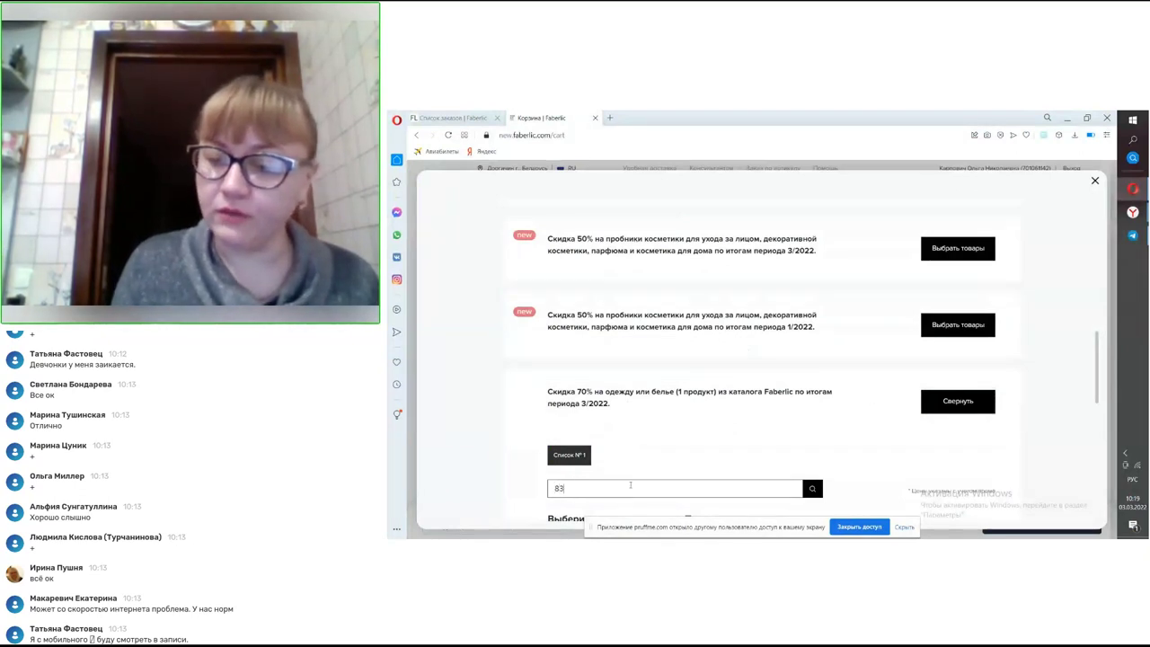
double_click(602, 492)
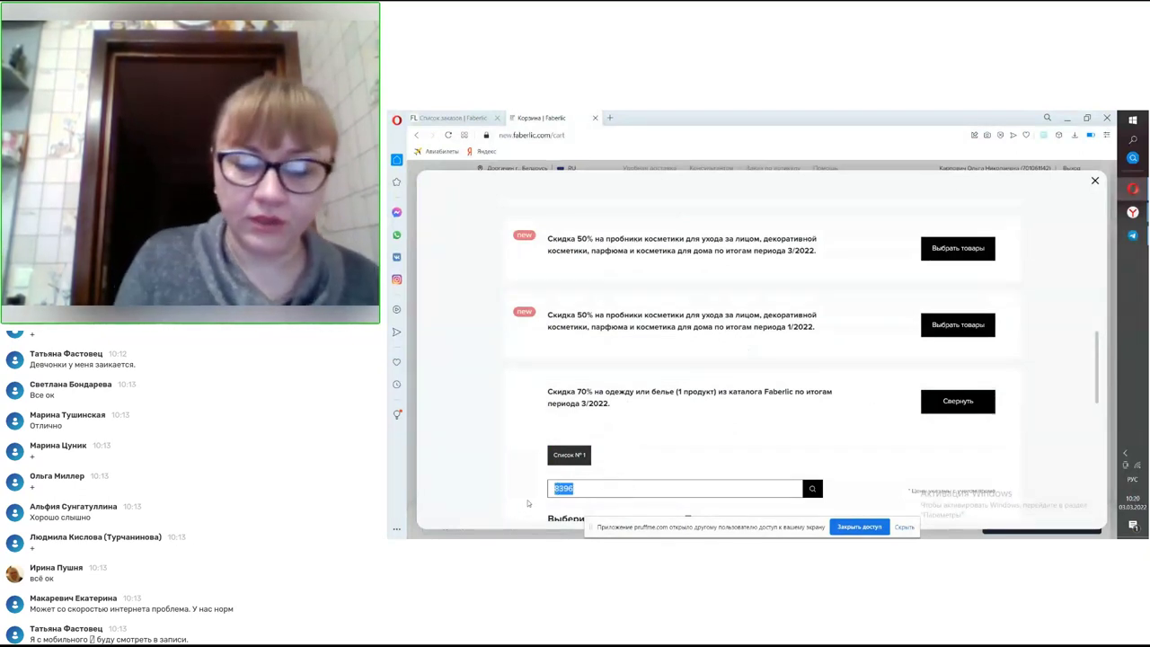
type("трусы")
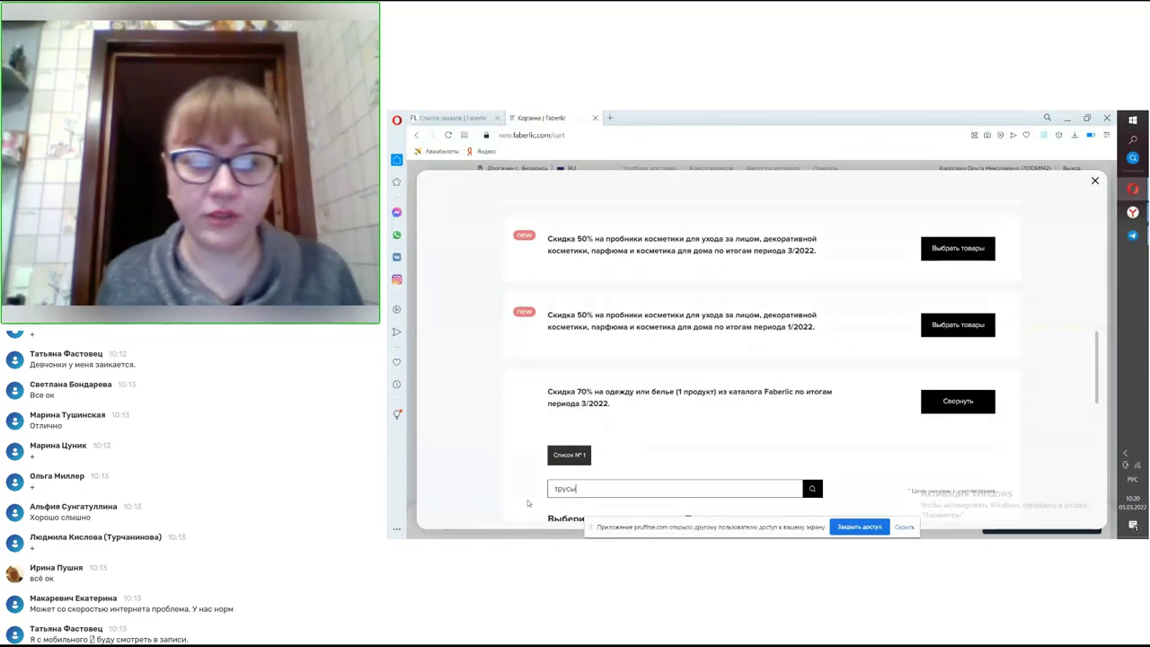
scroll(808, 346, "down", 2)
left_click(812, 363)
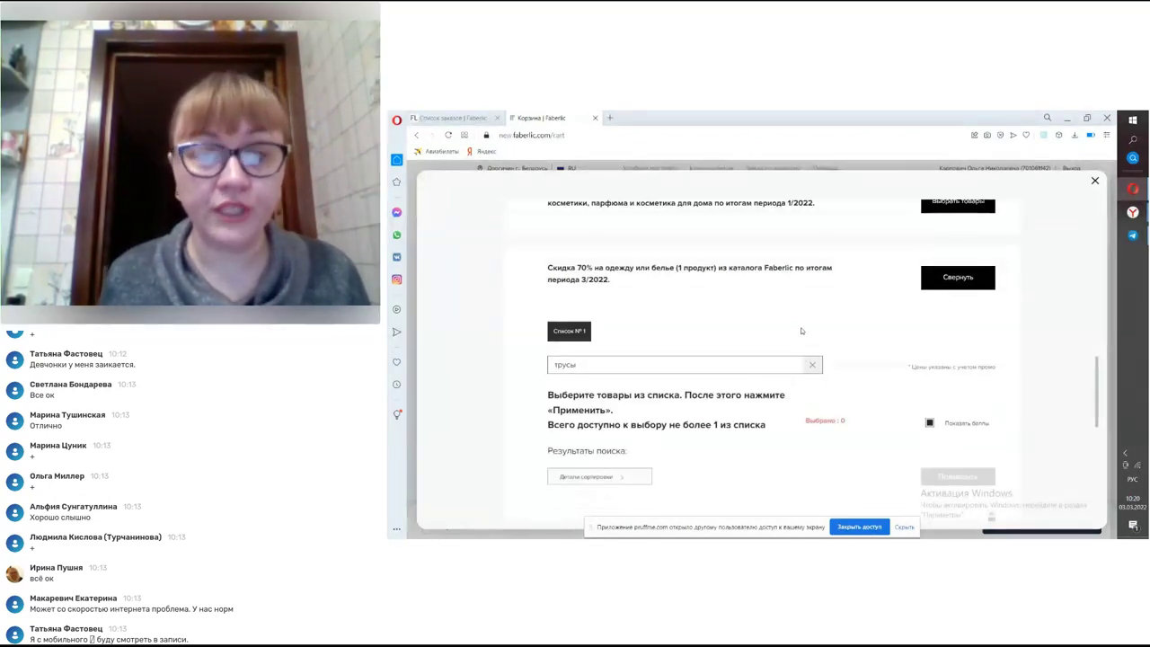
scroll(791, 355, "down", 3)
scroll(768, 372, "down", 5)
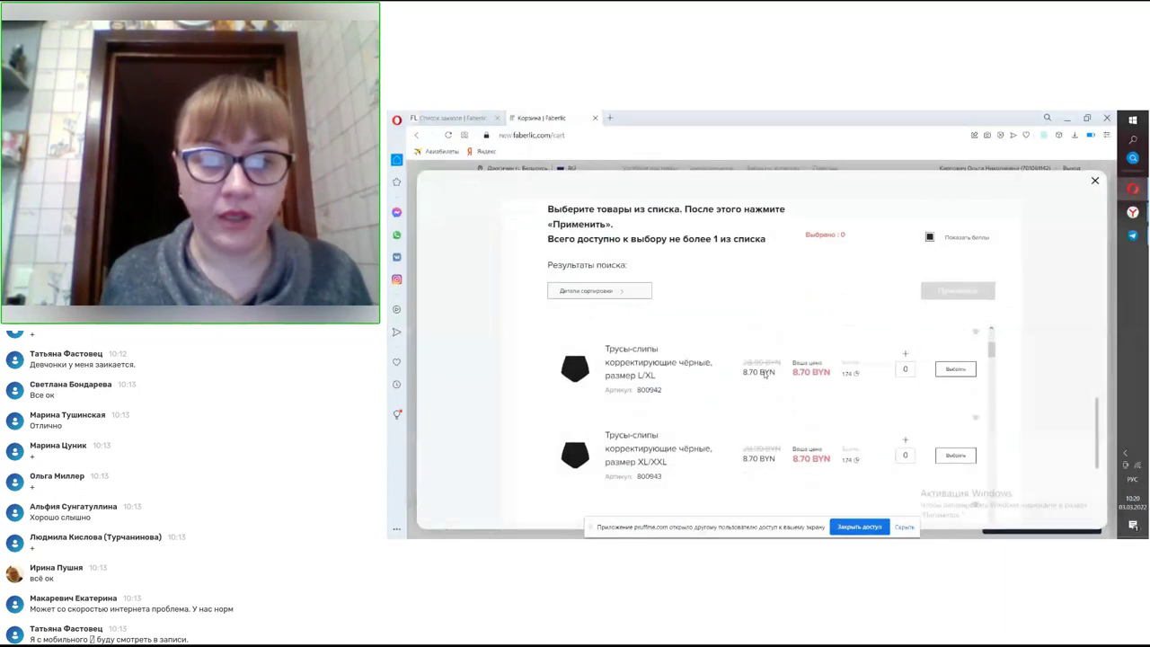
scroll(764, 374, "down", 4)
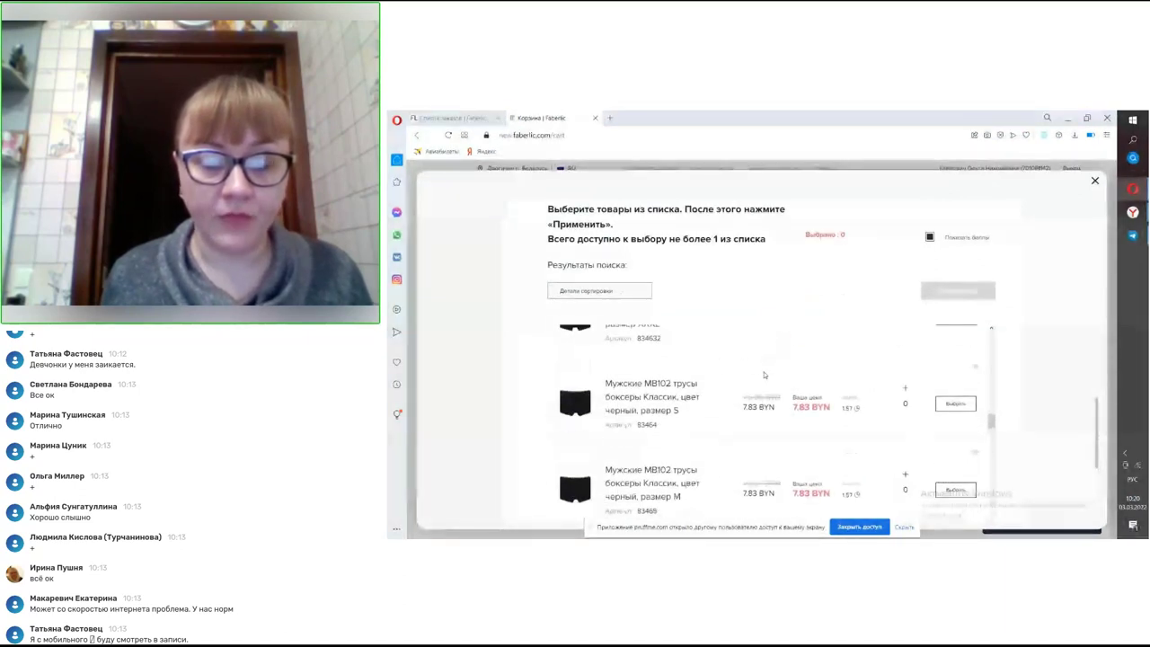
scroll(765, 375, "down", 5)
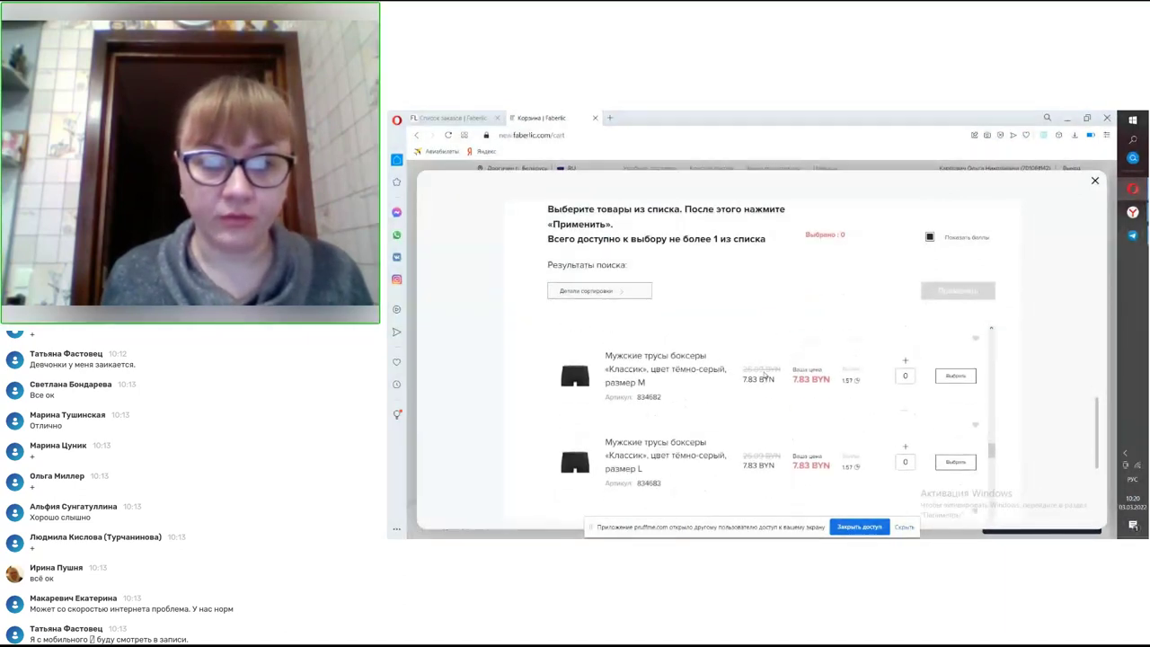
scroll(764, 375, "down", 3)
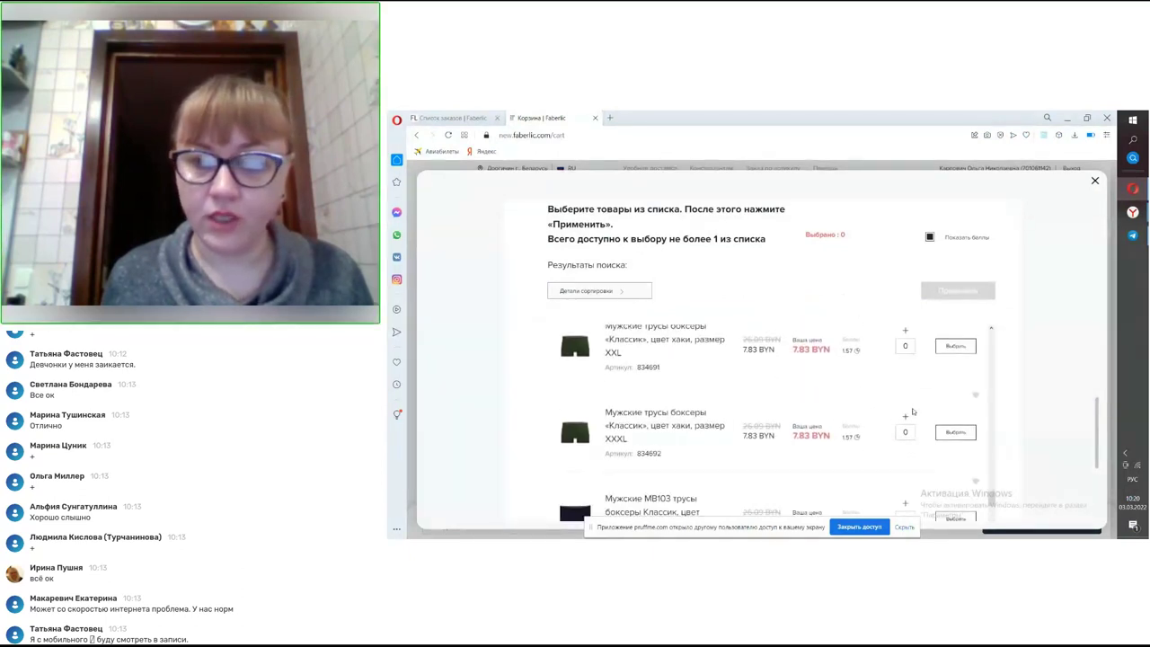
- Choose the khaki «Классик» XXXL men's boxers and apply them to the offer
left_click(905, 417)
left_click(956, 290)
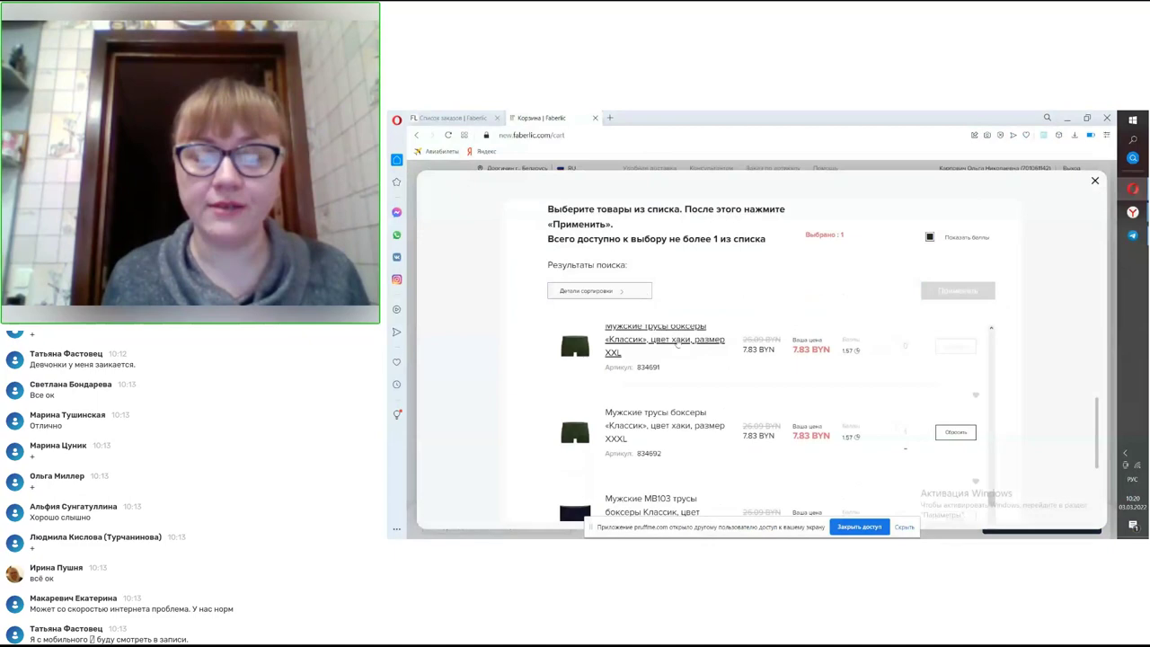
scroll(728, 368, "down", 2)
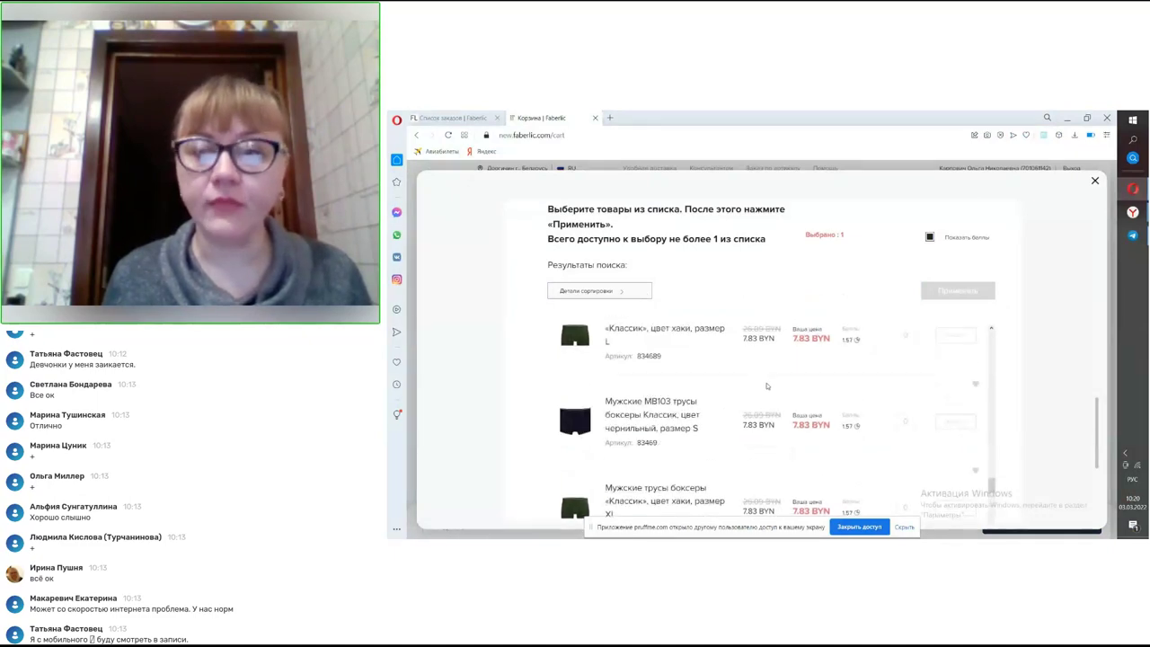
scroll(664, 331, "up", 10)
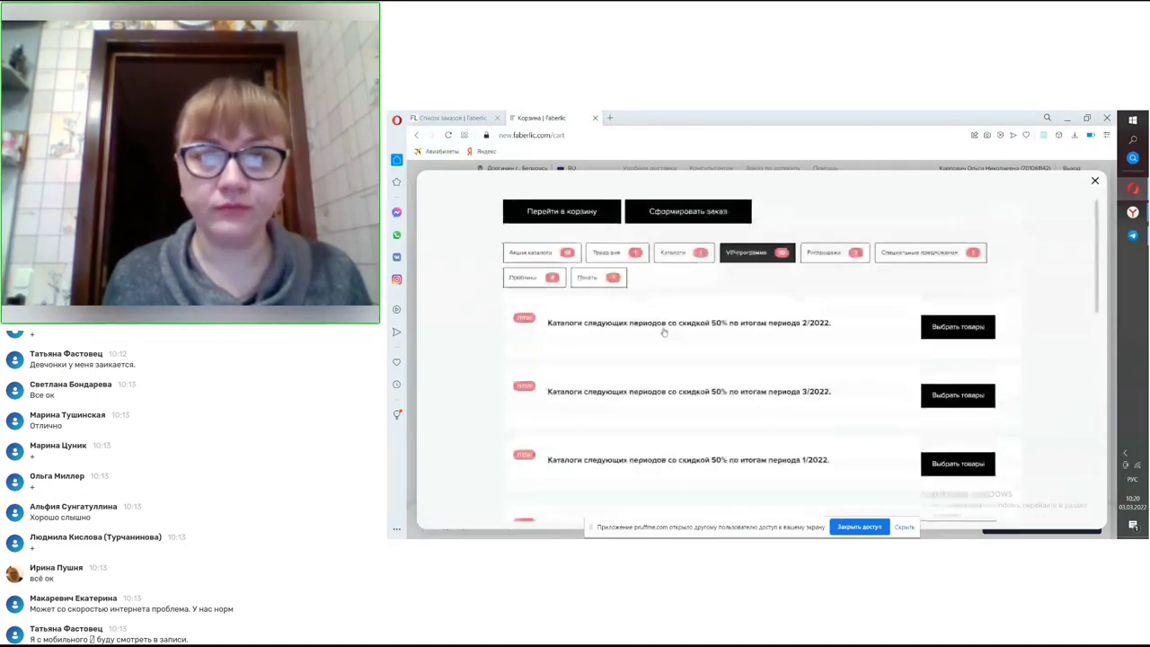
- Return to the cart and check the khaki XXXL boxers now listed as an offer item at 7.83 BYN
left_click(538, 209)
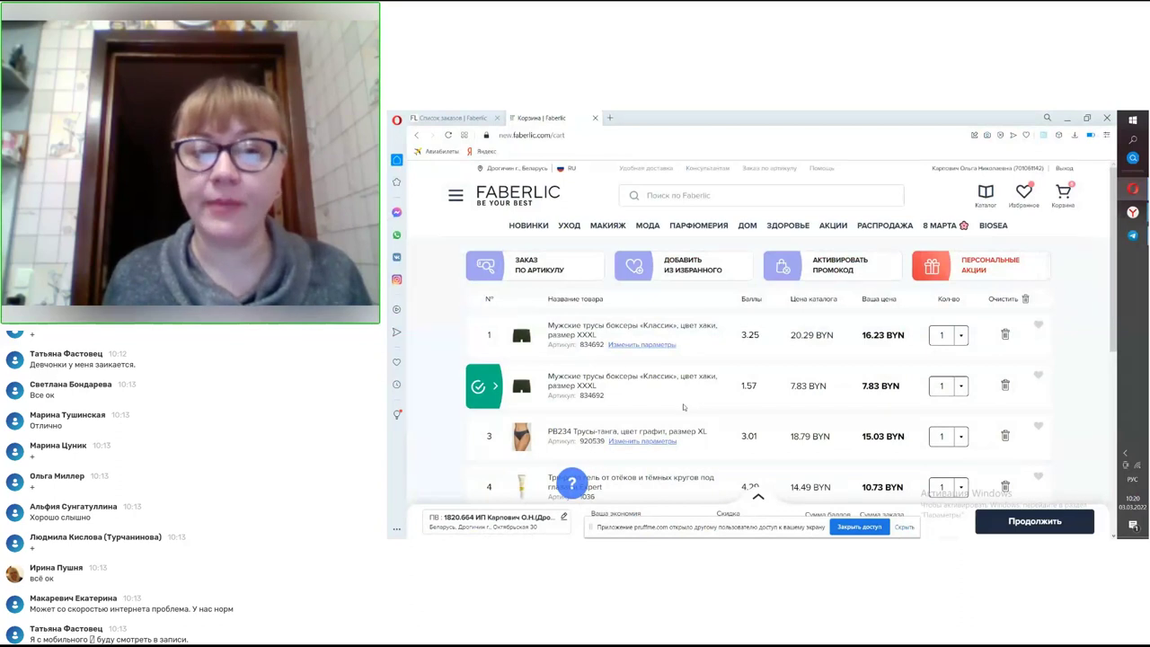
left_click(496, 403)
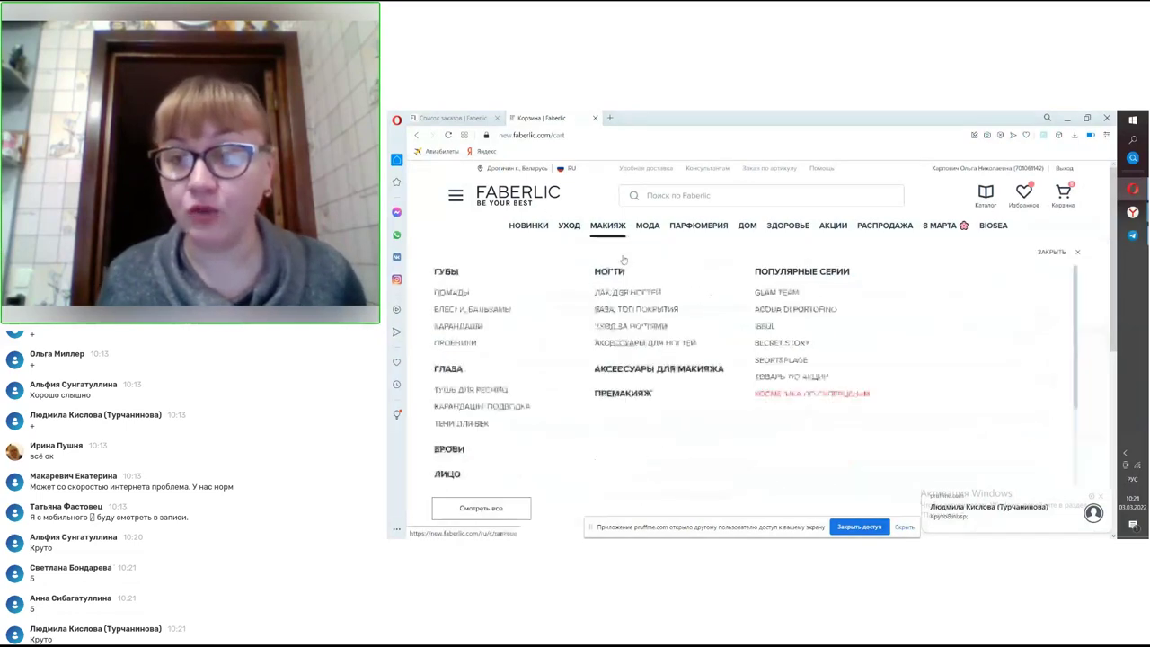
mouse_move(607, 224)
left_click(1042, 253)
scroll(876, 327, "down", 2)
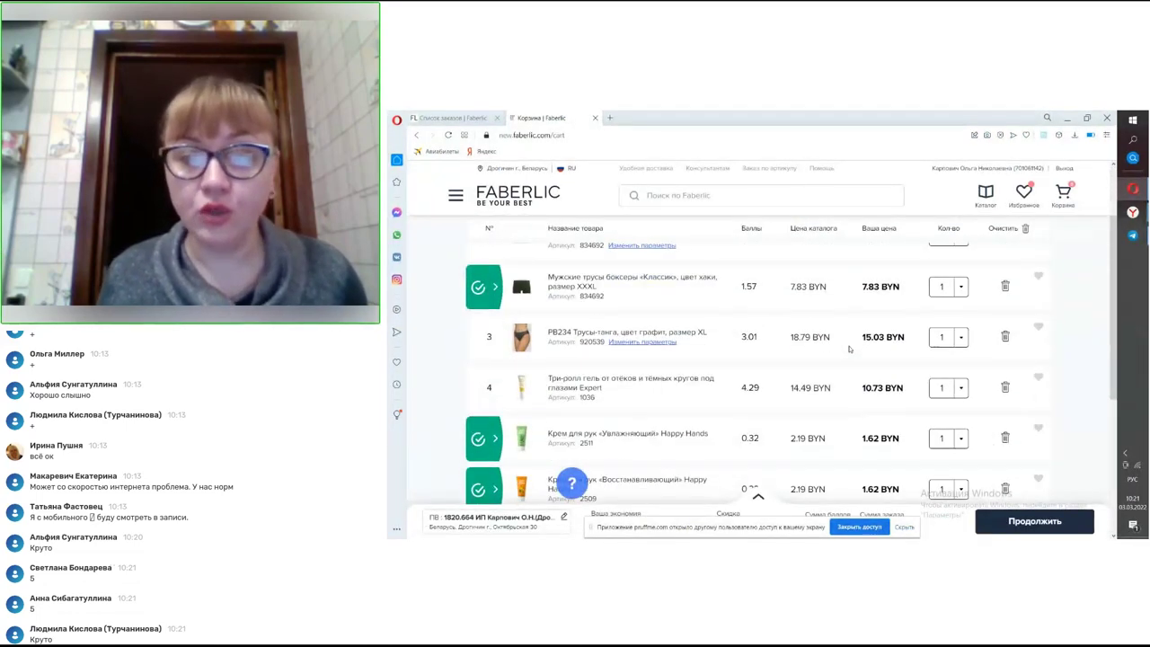
scroll(849, 348, "down", 1)
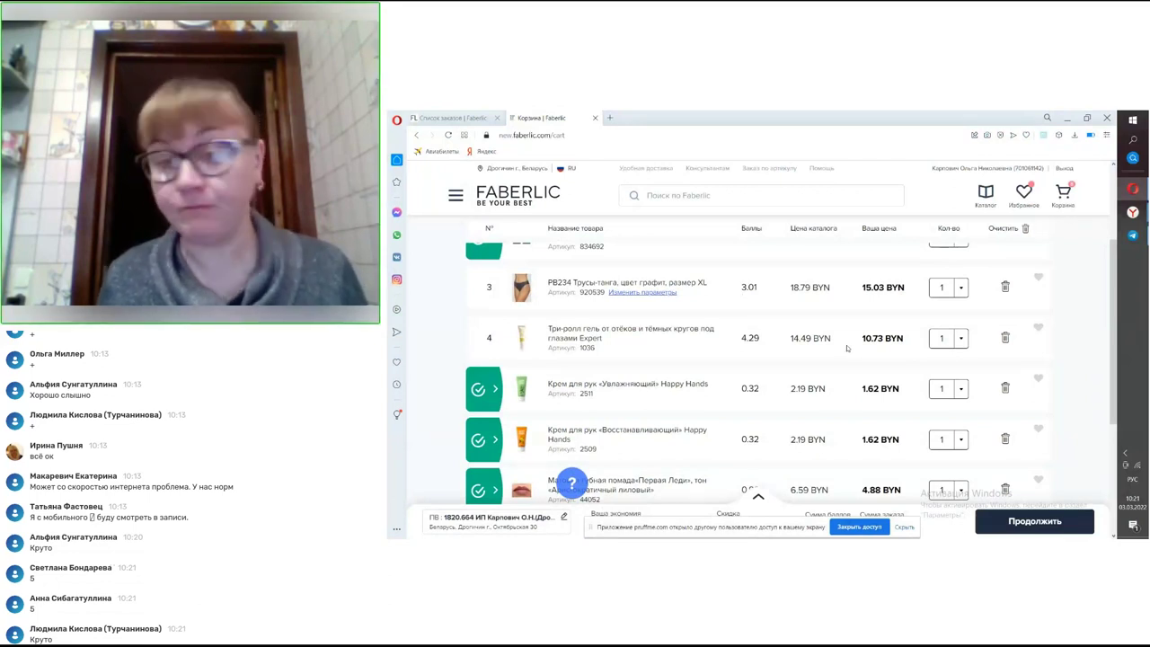
scroll(851, 362, "up", 1)
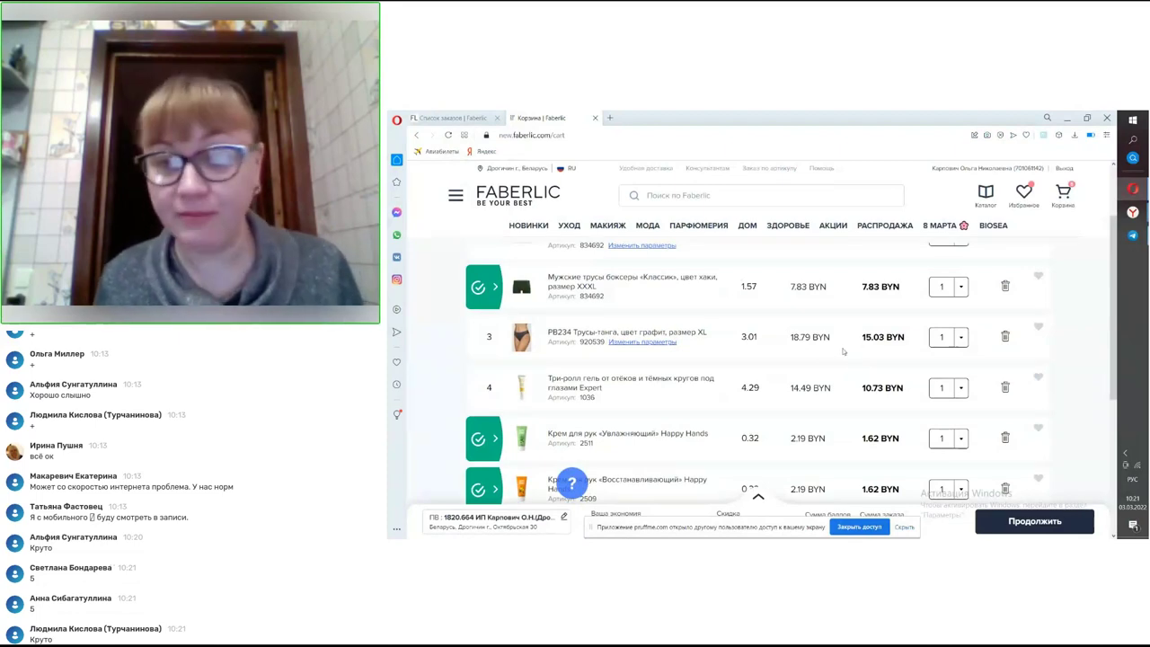
scroll(843, 351, "up", 2)
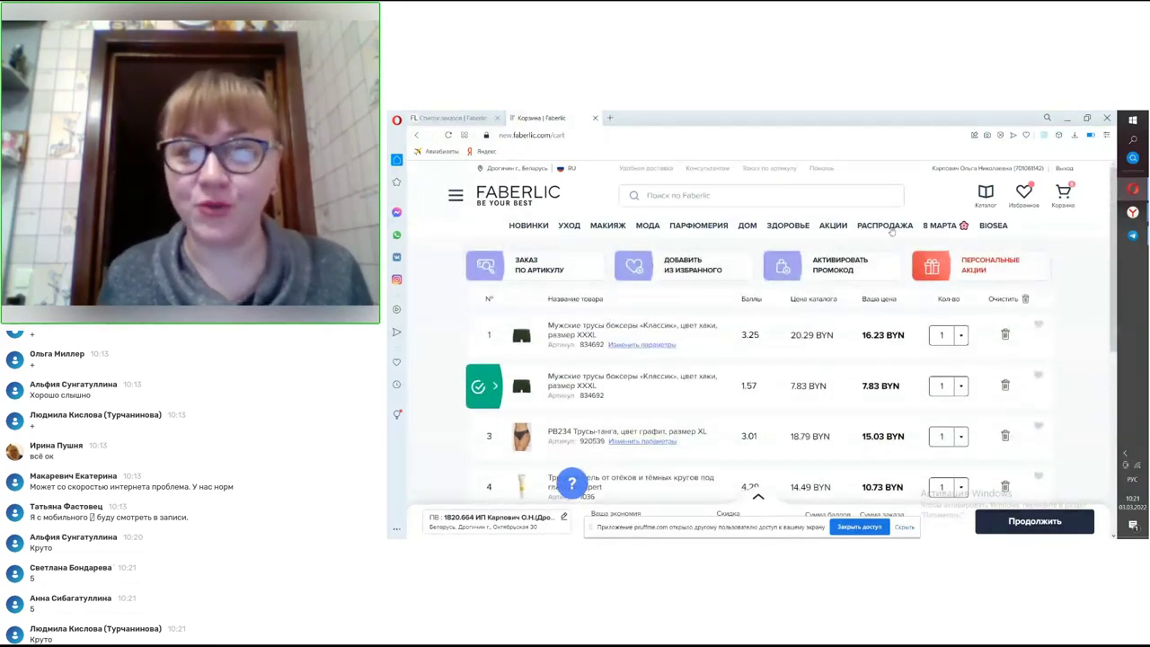
- Reopen Личный кабинет and scroll to the VIP bar showing VIP-150 Рубин reached
mouse_move(945, 171)
left_click(948, 287)
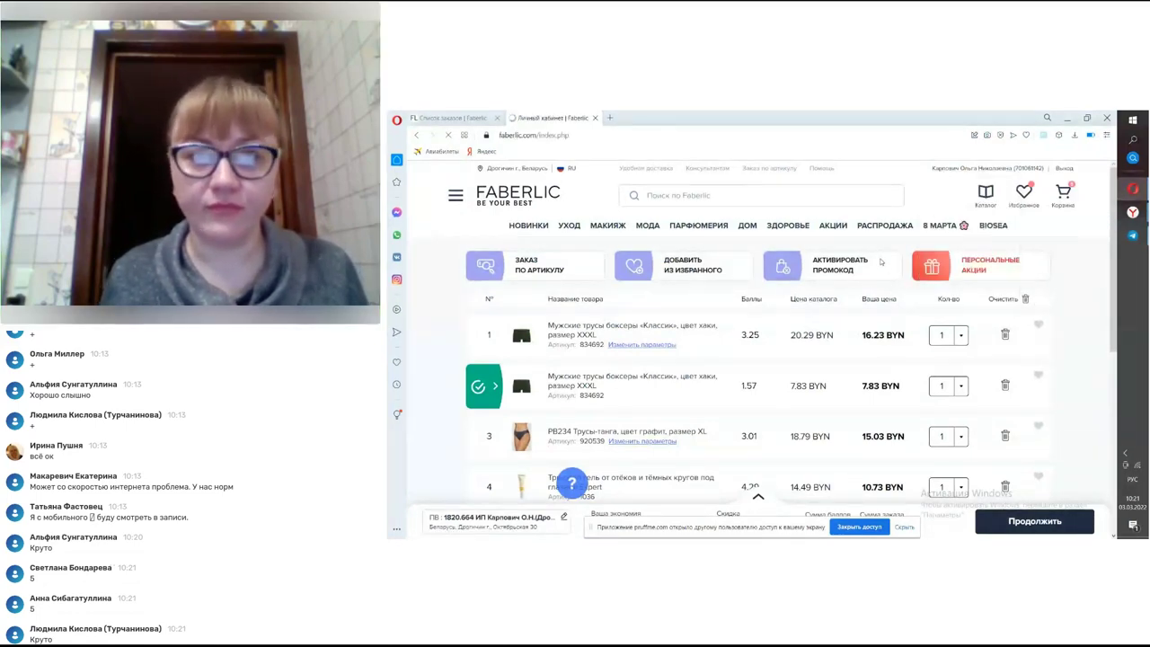
scroll(856, 305, "down", 5)
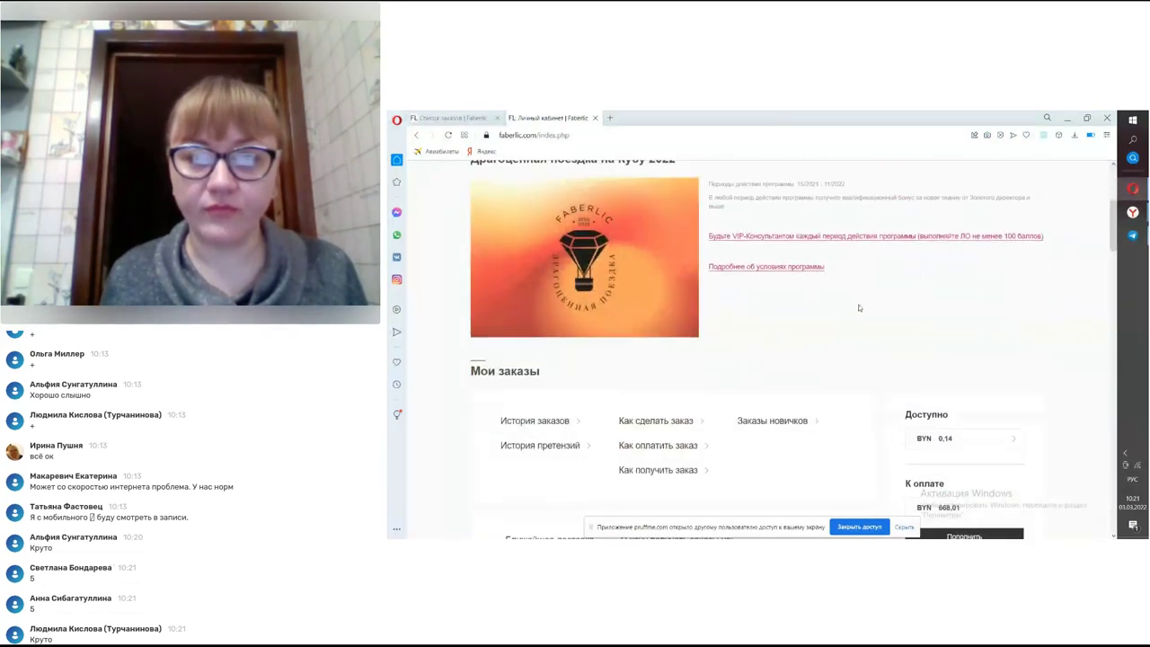
scroll(859, 308, "down", 10)
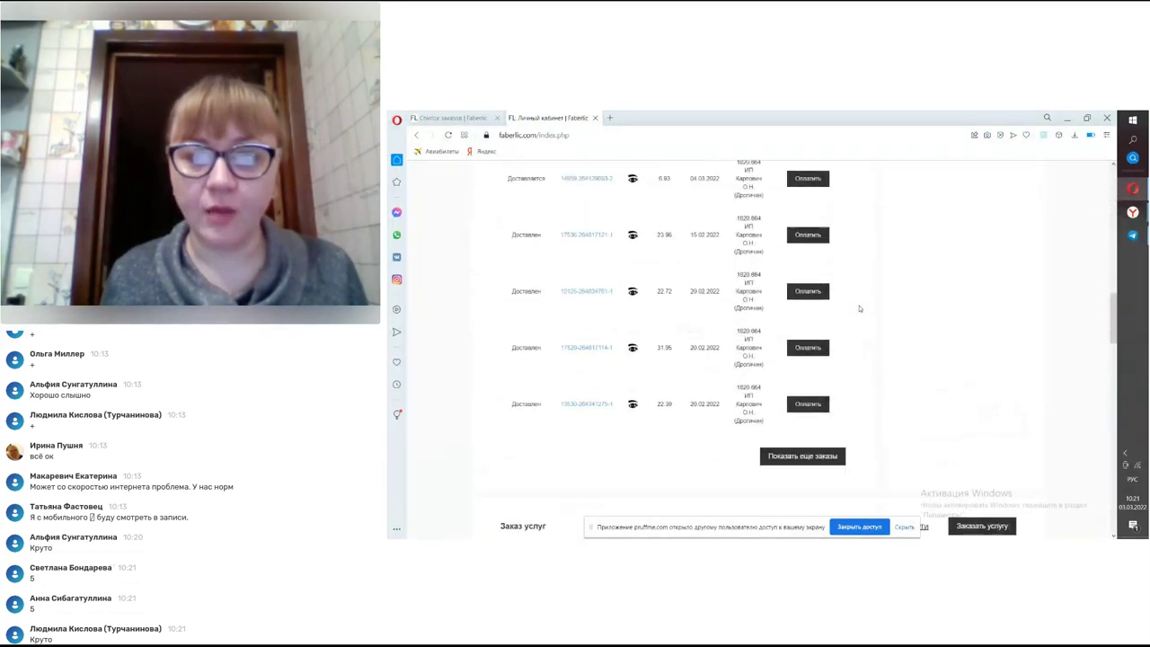
scroll(859, 309, "down", 10)
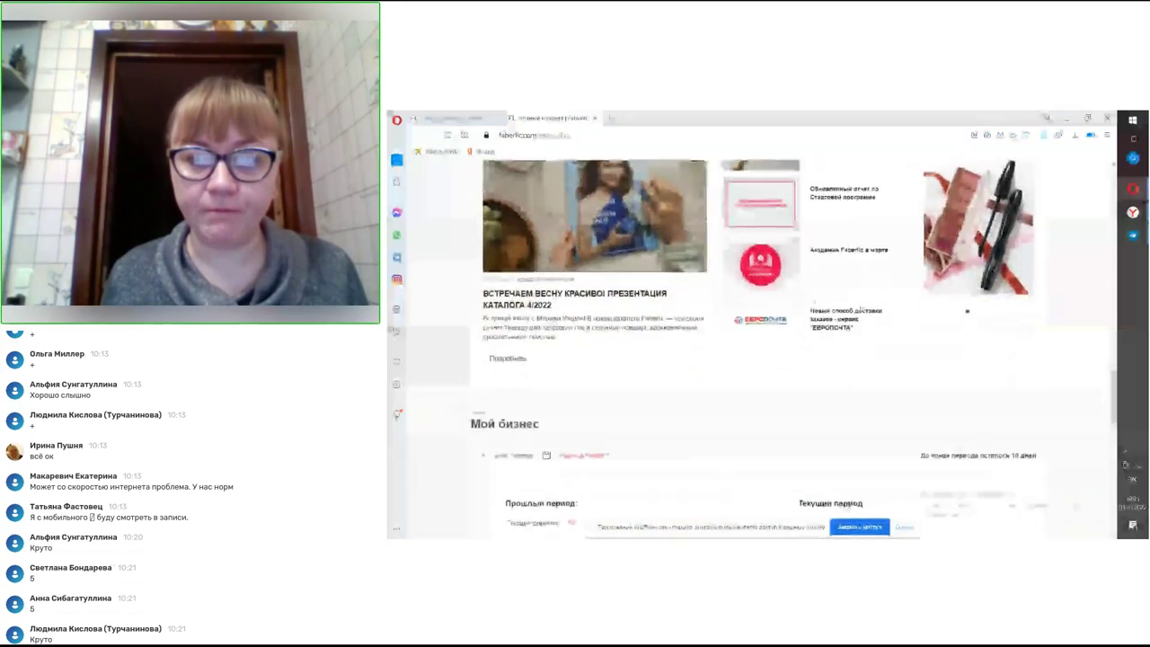
scroll(861, 308, "down", 5)
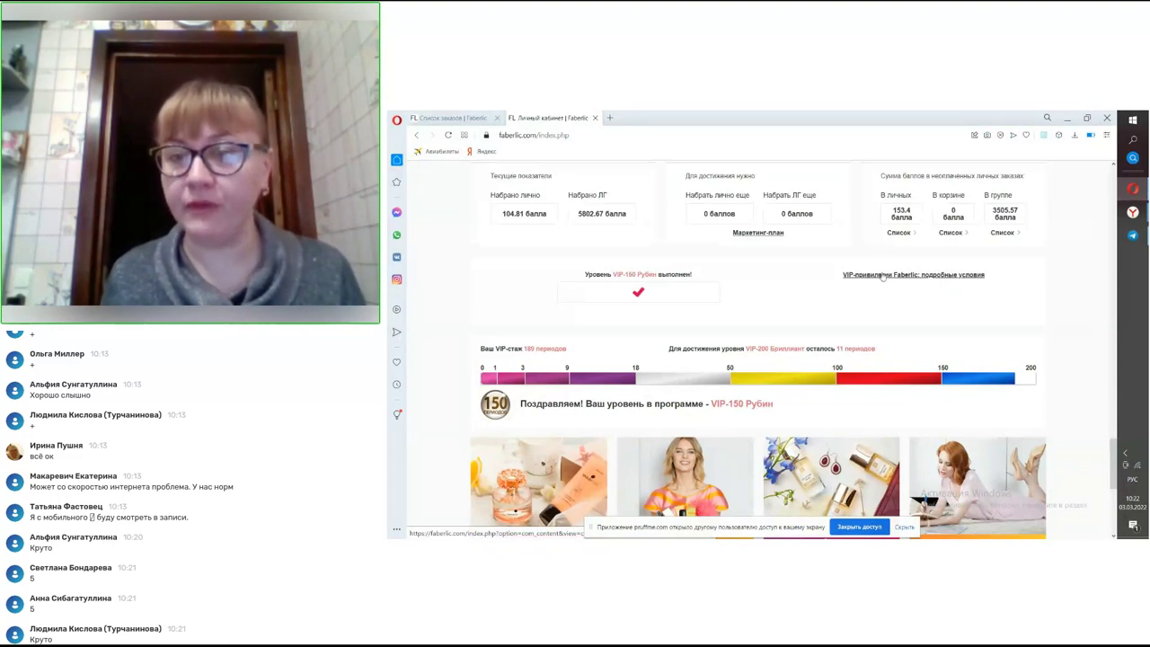
left_click(882, 275)
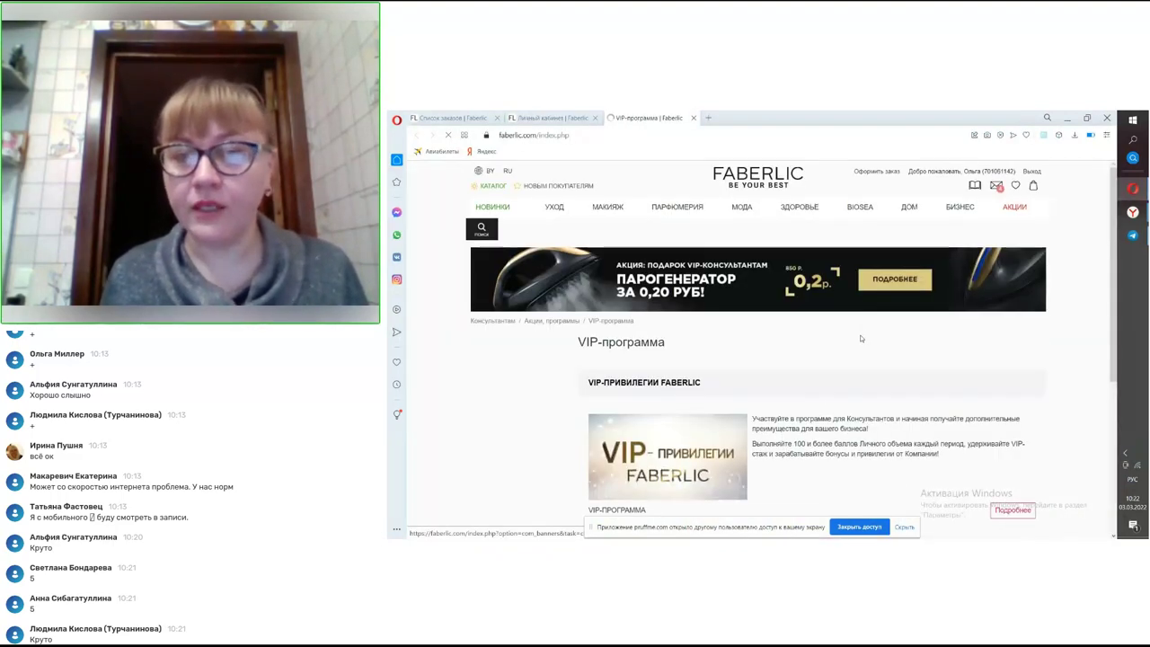
scroll(867, 324, "down", 1)
scroll(861, 338, "down", 3)
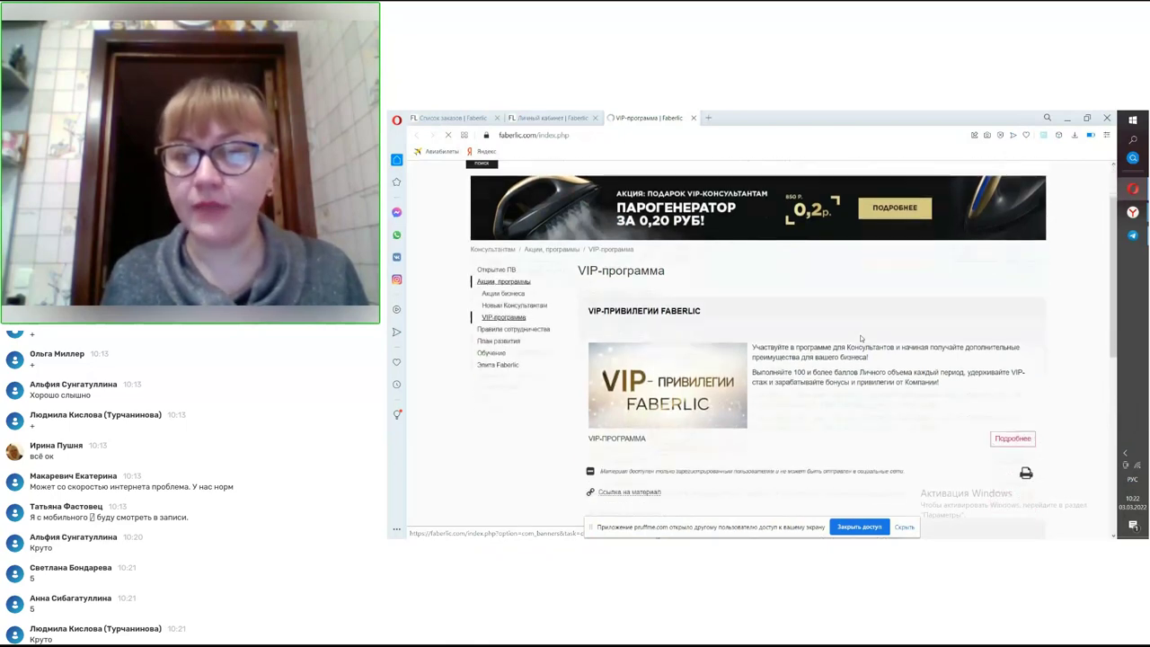
scroll(860, 338, "down", 1)
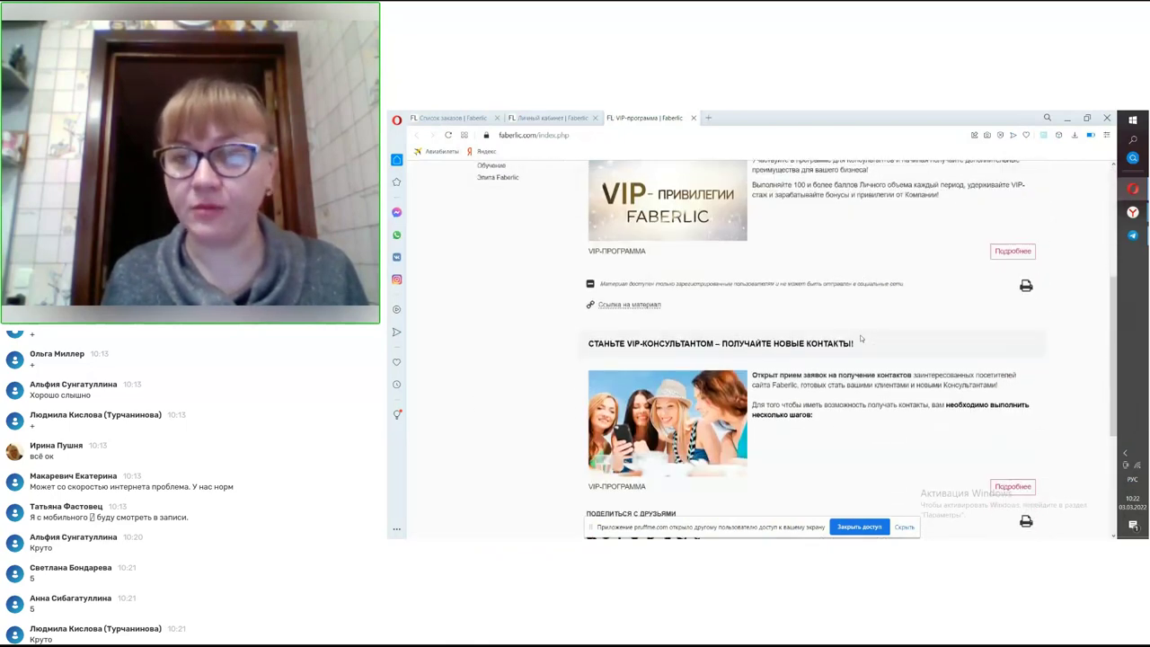
scroll(861, 338, "down", 2)
scroll(863, 338, "up", 4)
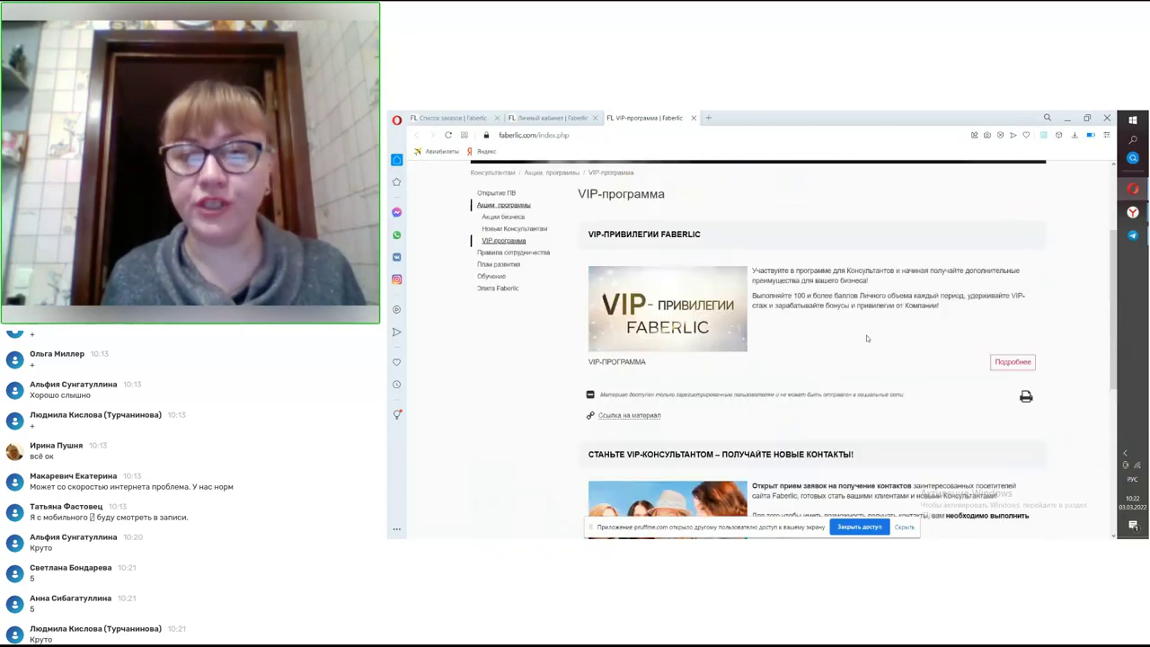
scroll(867, 338, "up", 2)
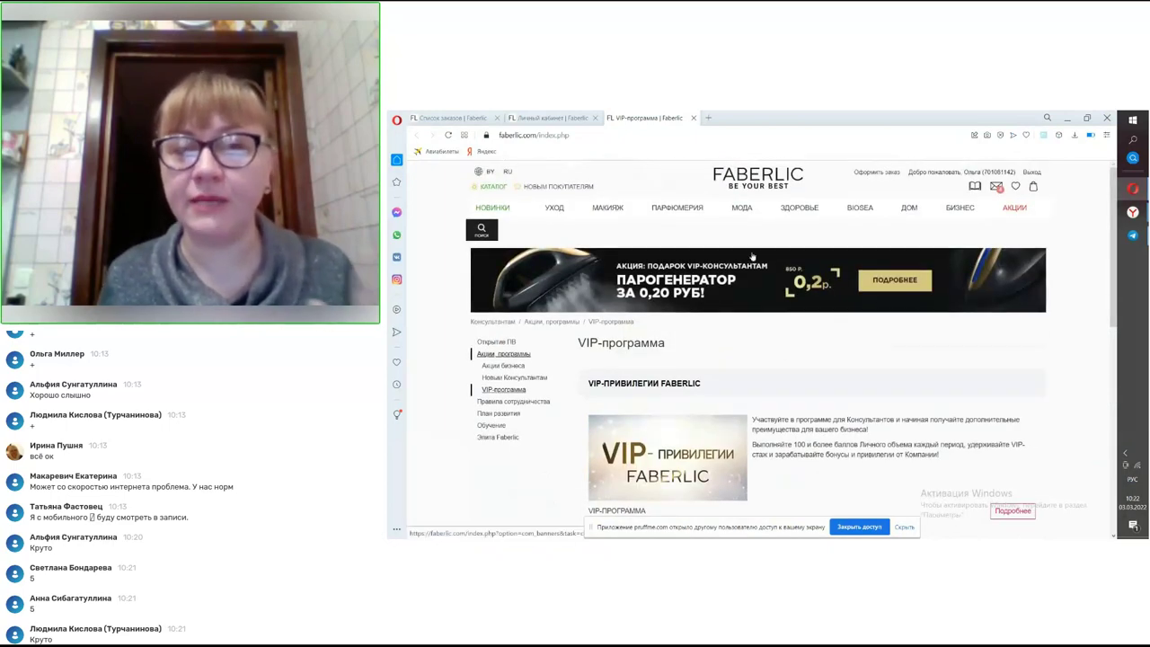
left_click(695, 119)
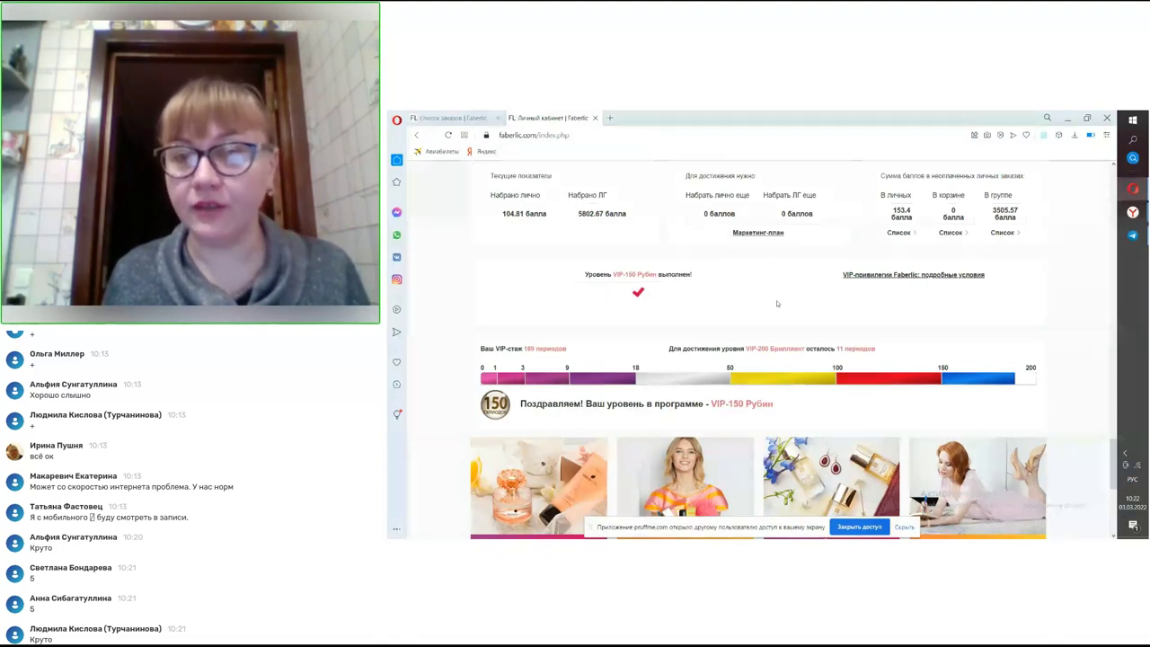
scroll(893, 251, "up", 2)
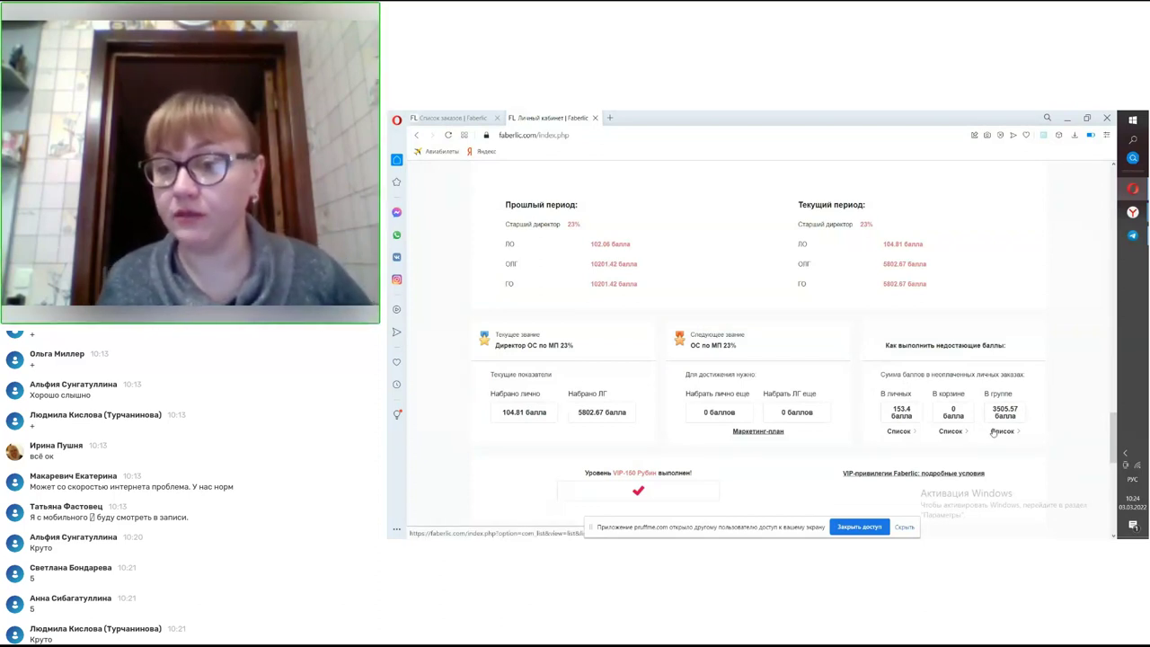
left_click(994, 432)
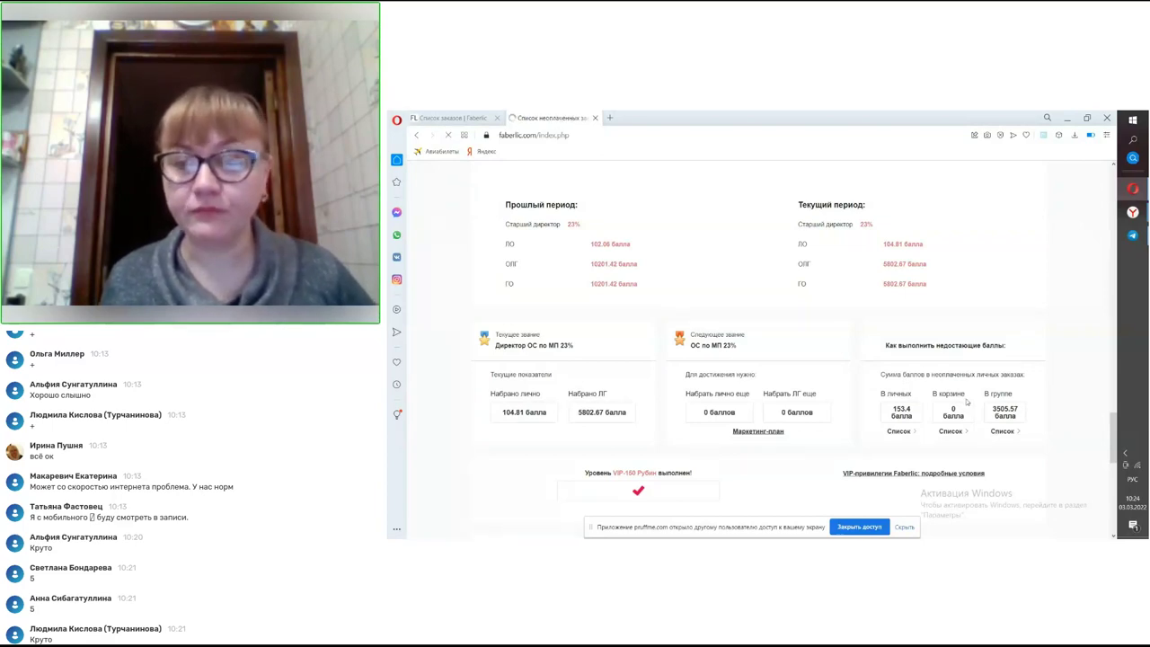
scroll(763, 350, "down", 2)
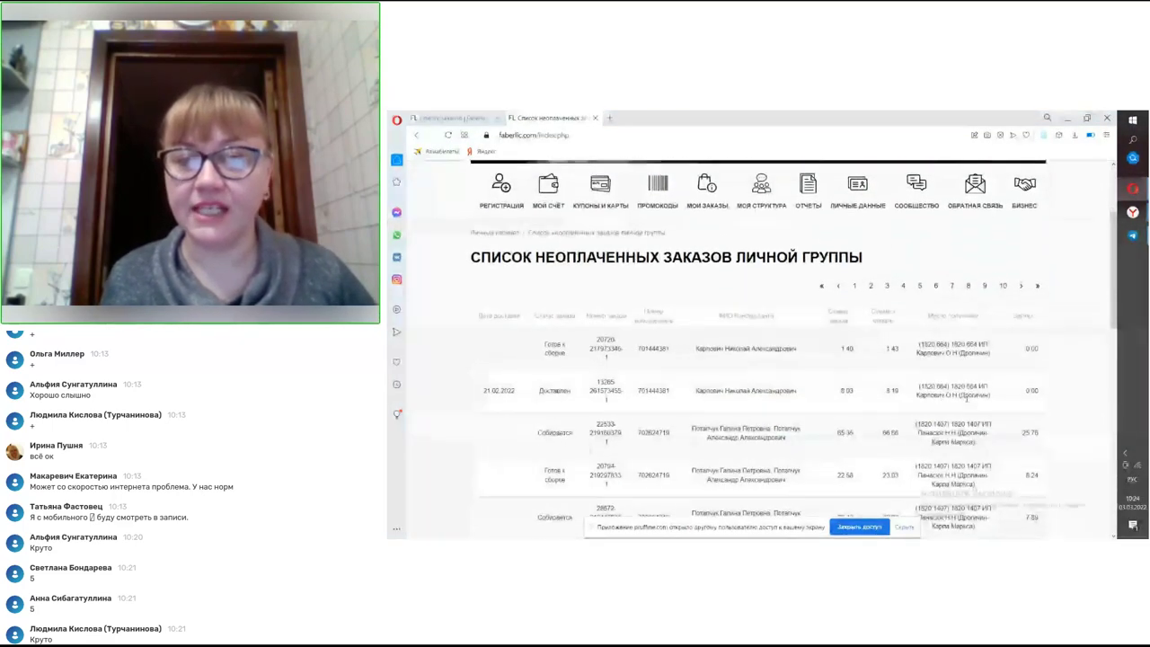
scroll(963, 402, "down", 2)
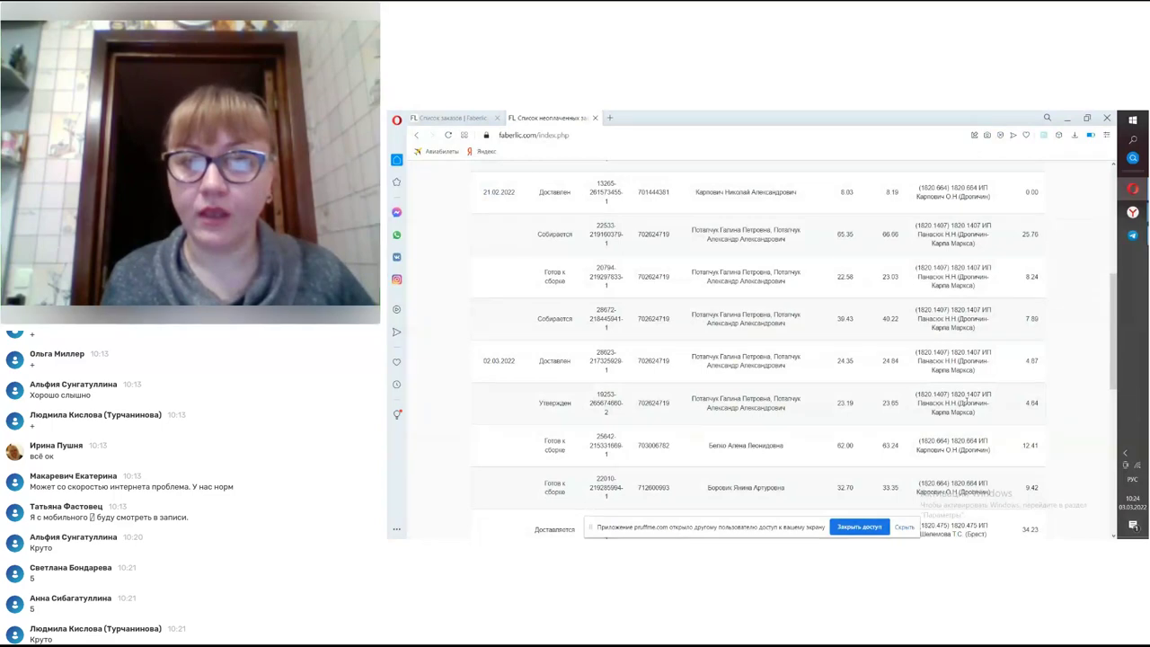
scroll(963, 402, "down", 2)
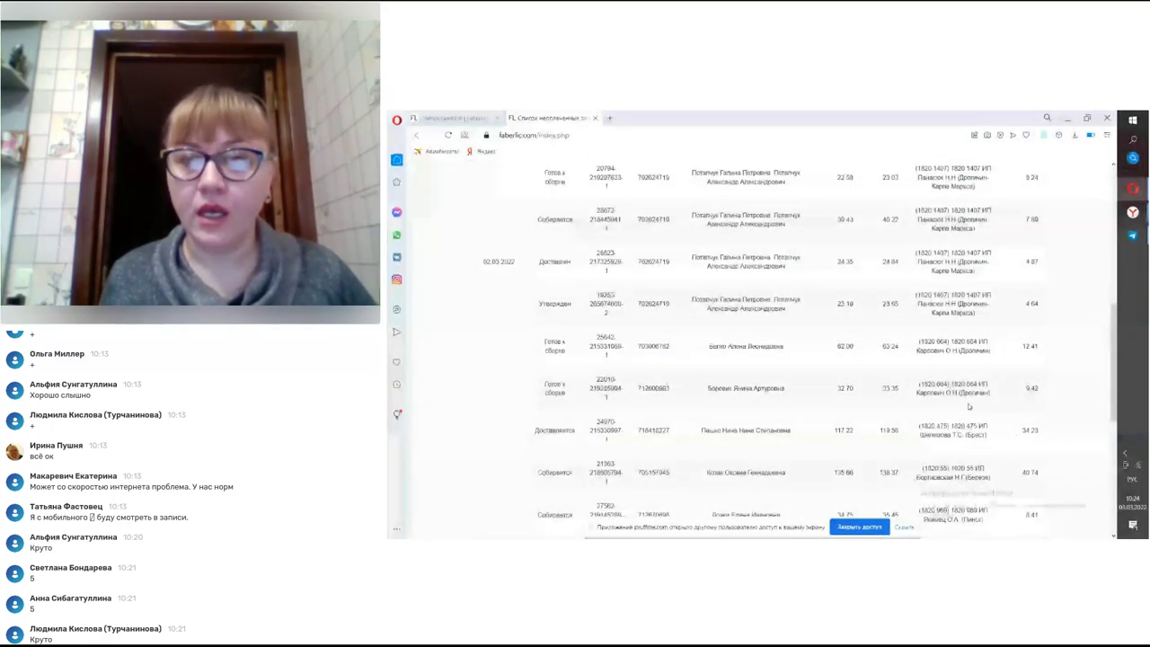
scroll(969, 406, "down", 1)
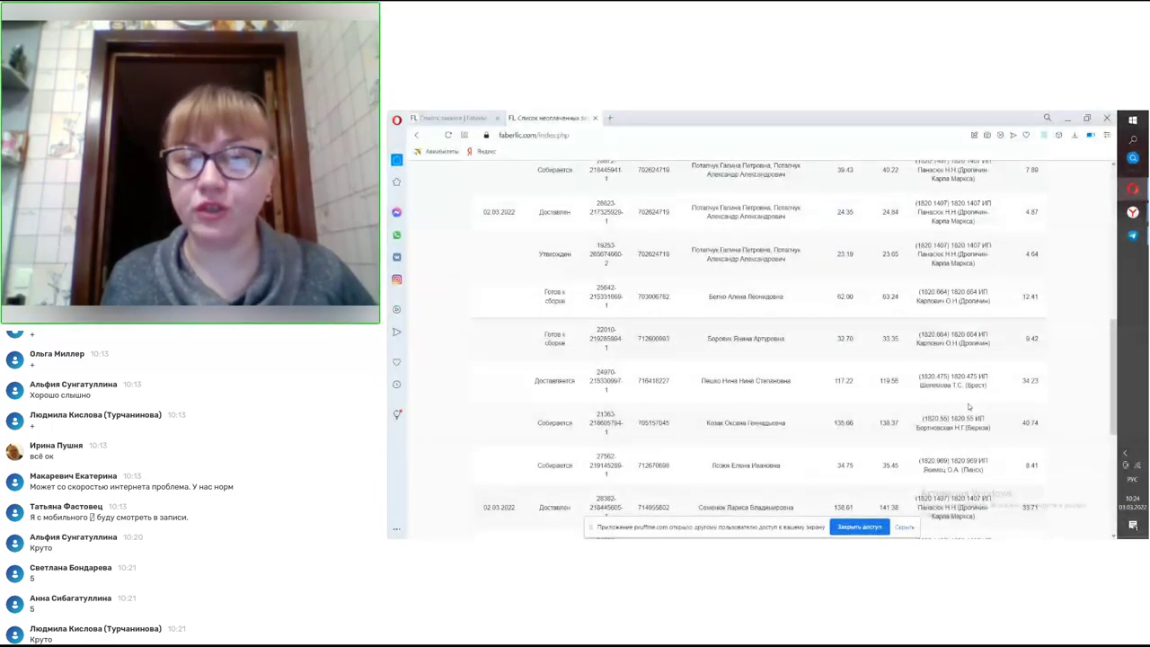
scroll(969, 406, "down", 3)
scroll(838, 364, "down", 1)
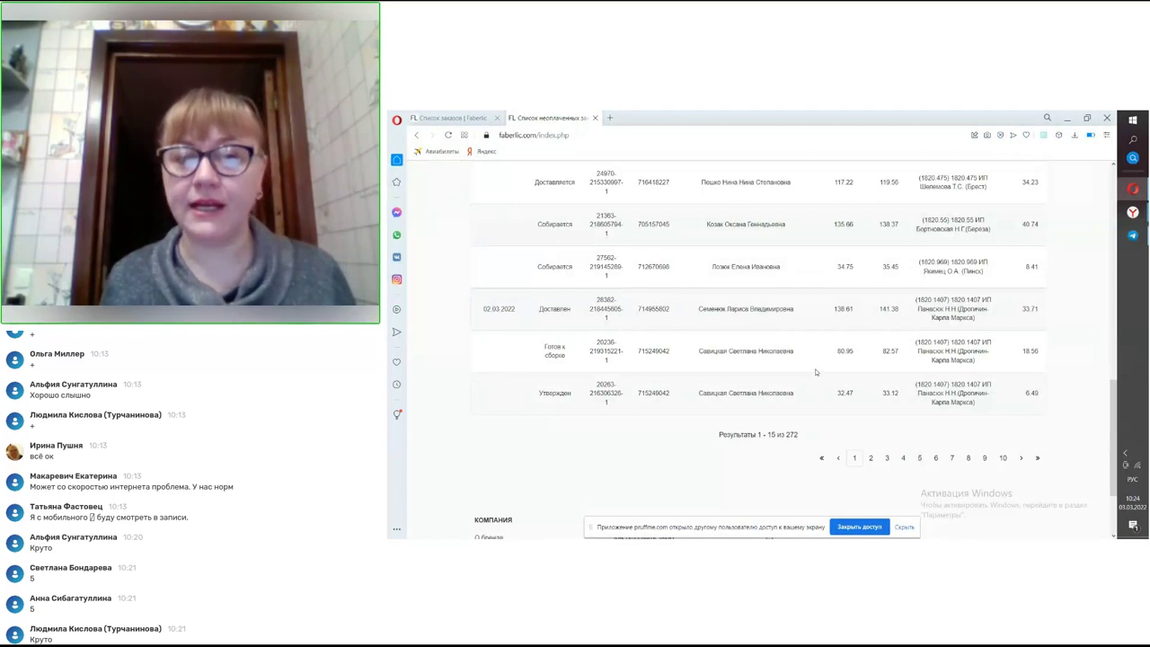
left_click(872, 459)
scroll(868, 451, "up", 2)
scroll(868, 450, "up", 2)
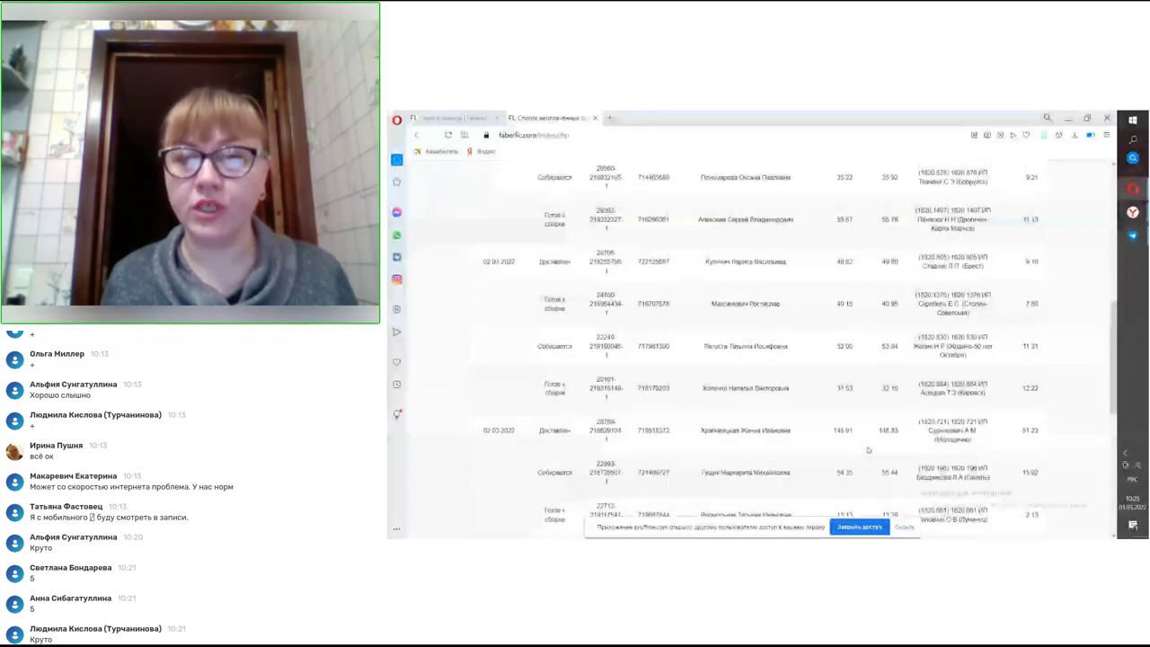
scroll(868, 449, "up", 3)
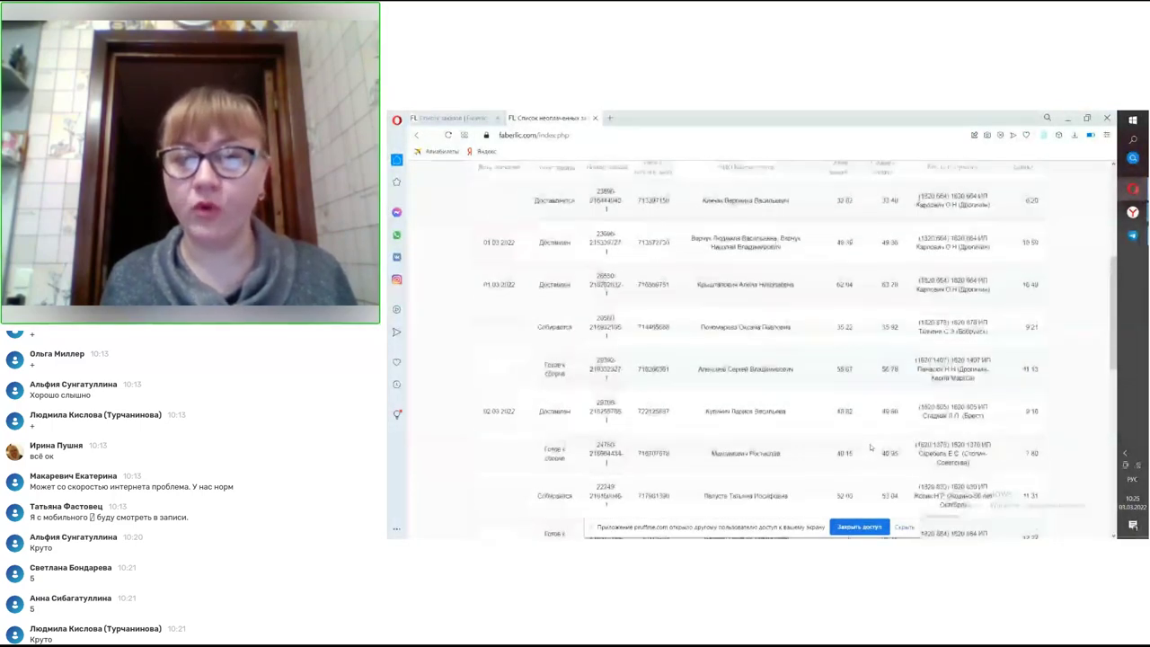
scroll(870, 446, "up", 1)
scroll(869, 447, "down", 1)
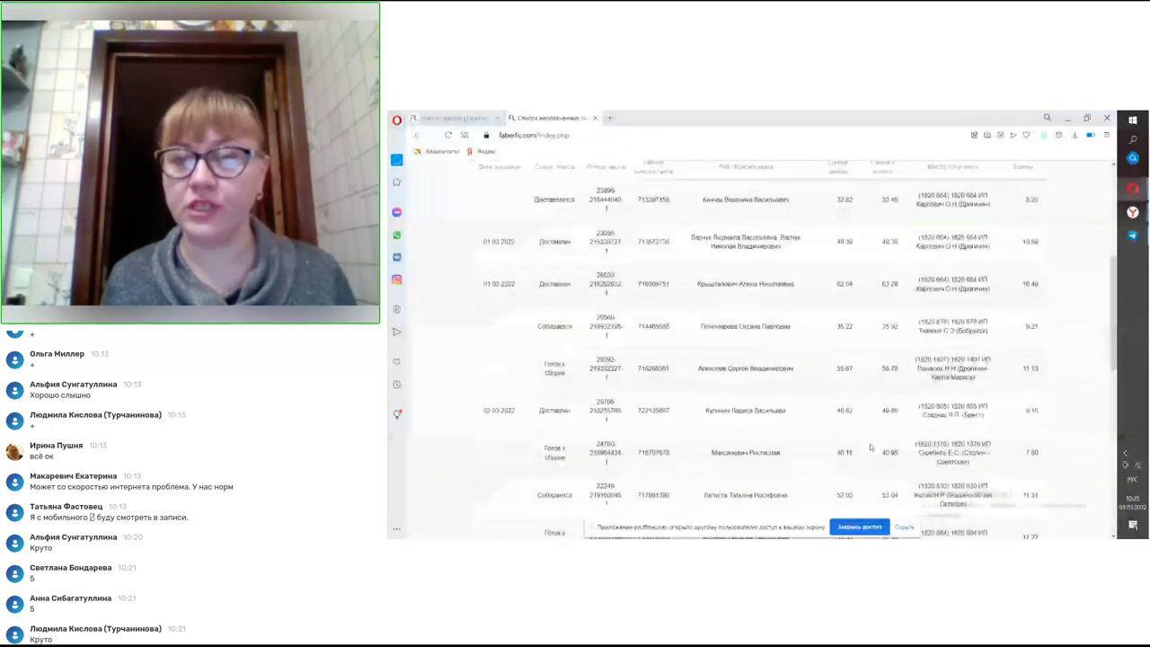
scroll(870, 446, "up", 5)
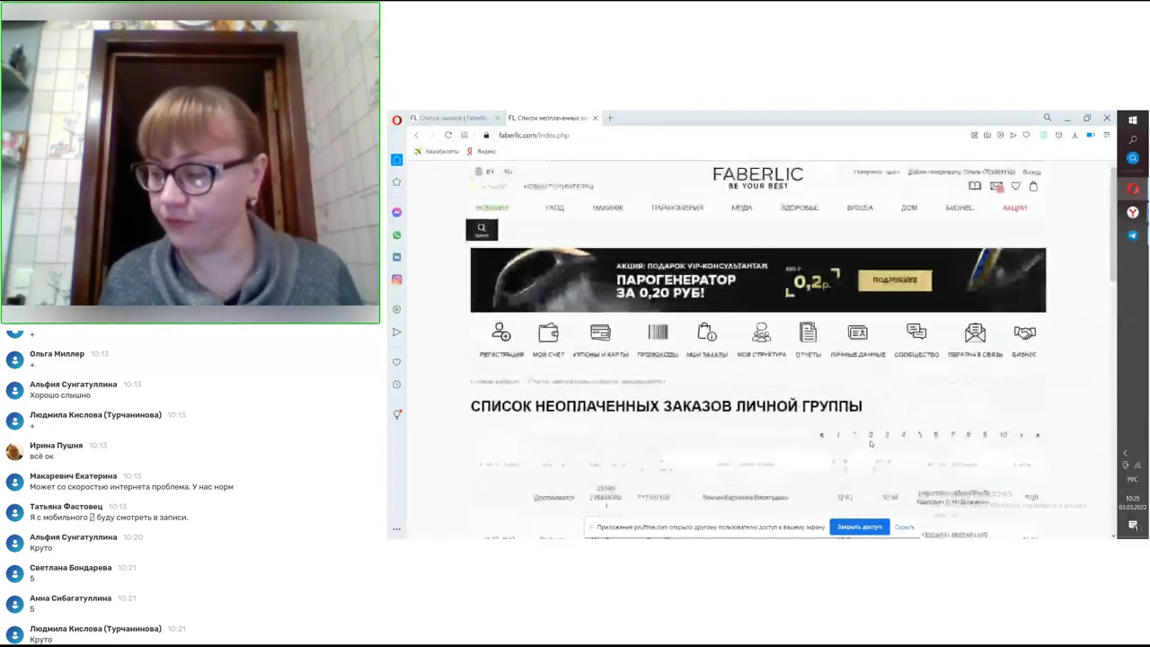
scroll(870, 443, "down", 1)
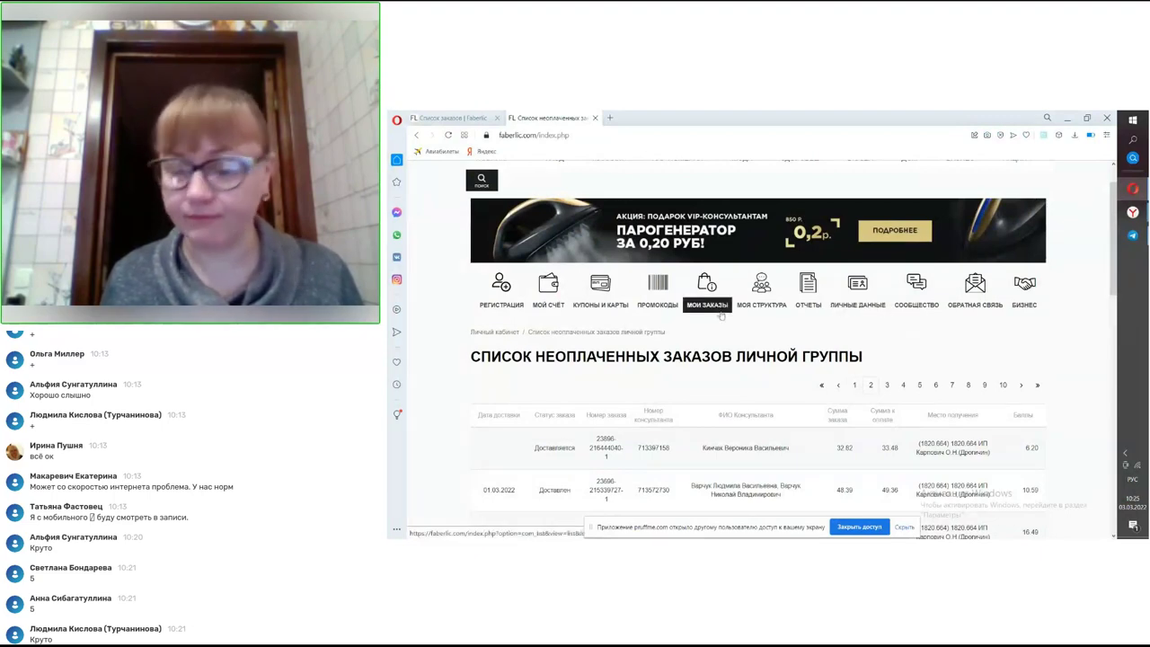
scroll(762, 287, "down", 3)
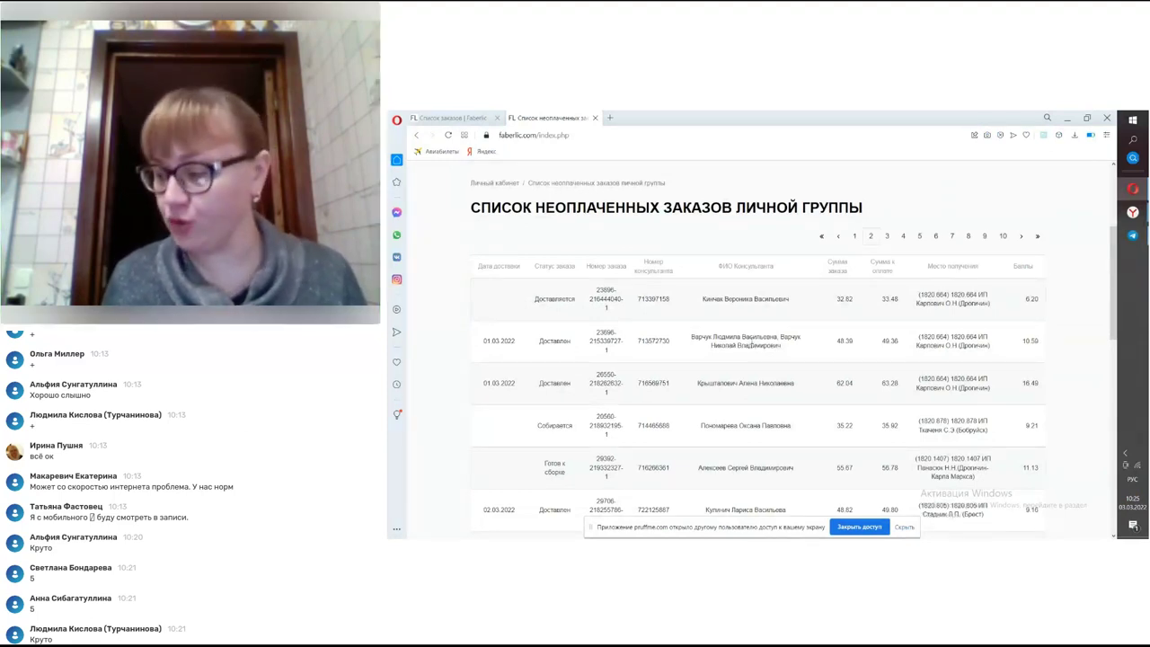
scroll(770, 330, "up", 3)
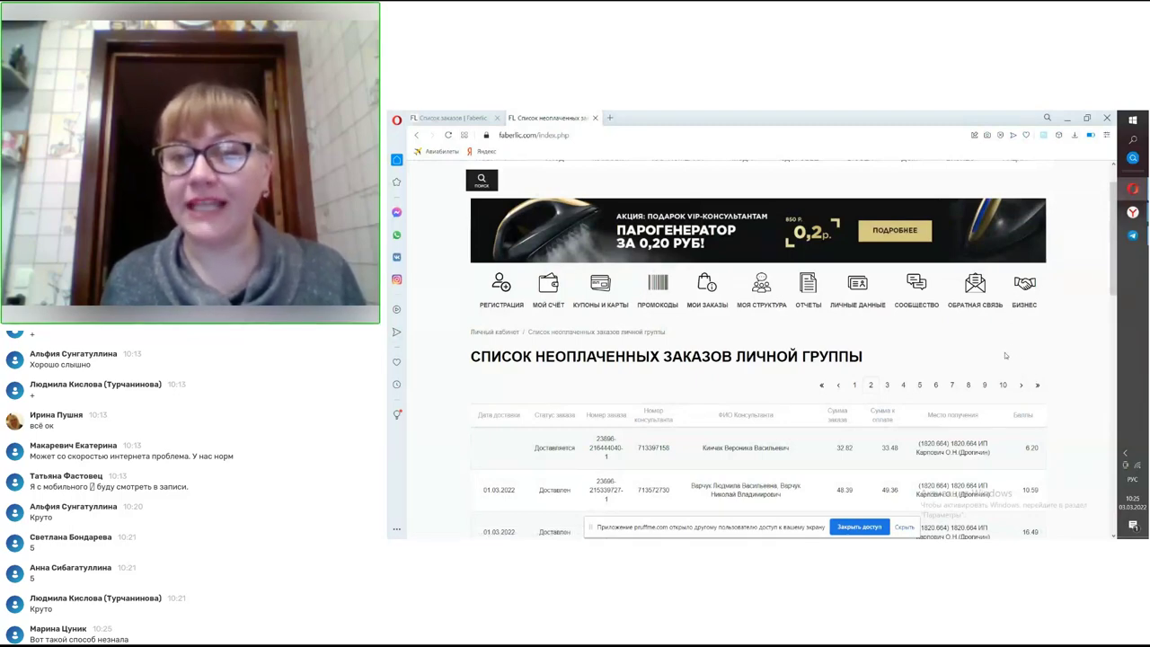
scroll(1004, 352, "up", 1)
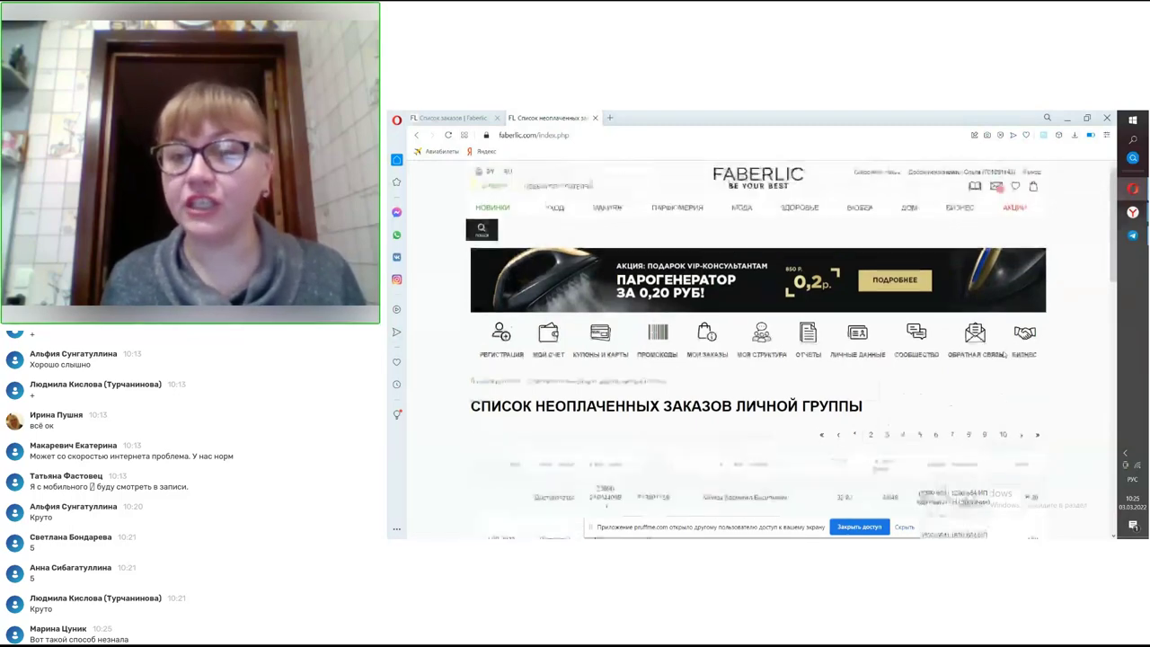
- Open Личные данные to review the registration details, then switch to the Контактные данные tab
left_click(860, 336)
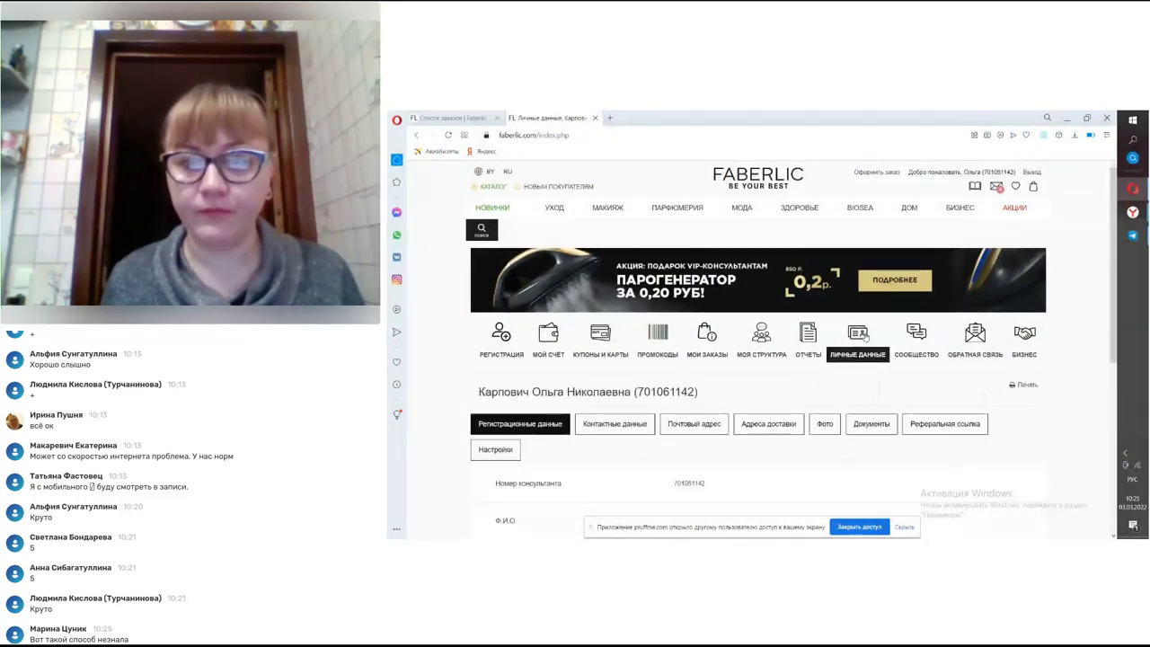
scroll(861, 337, "down", 1)
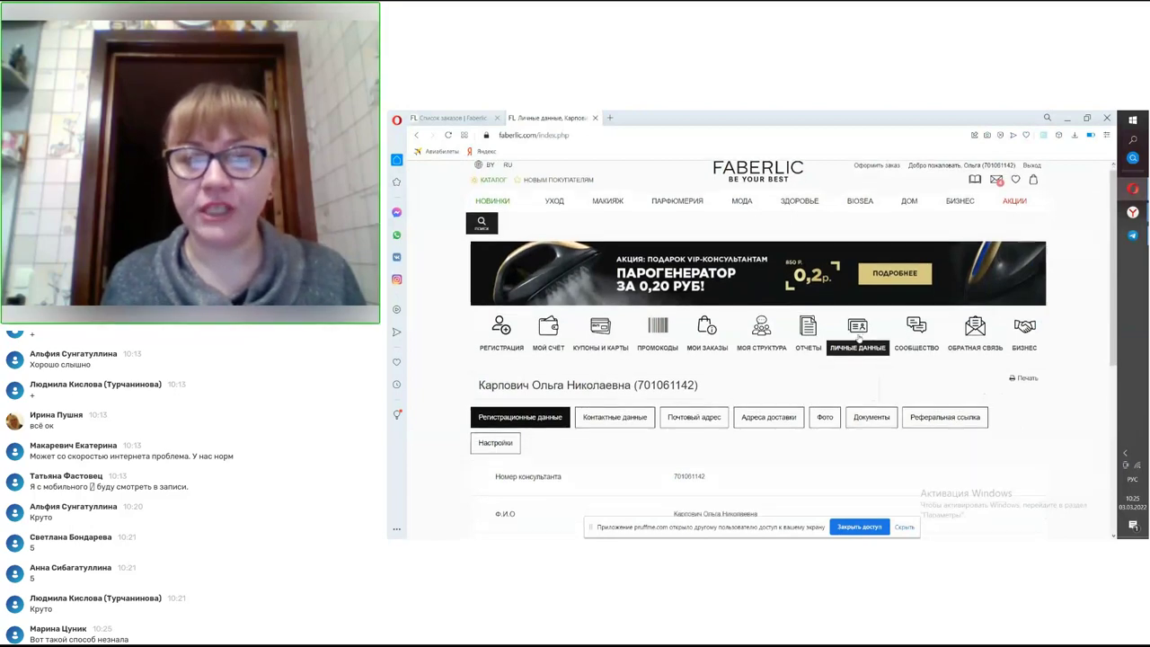
scroll(859, 339, "down", 1)
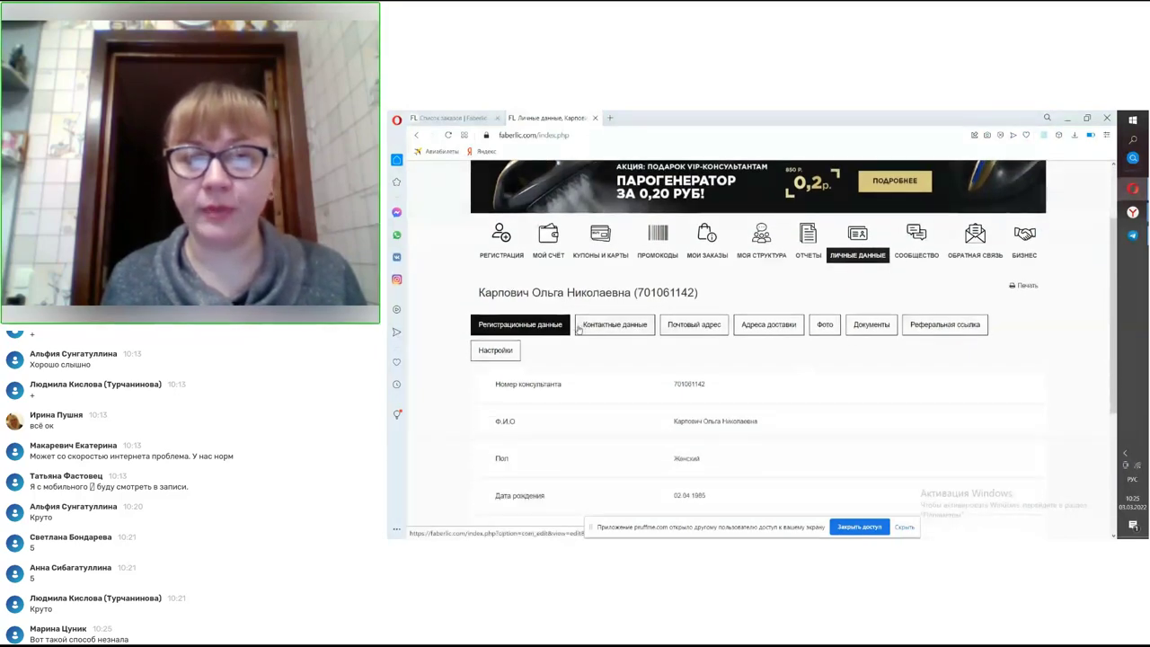
scroll(570, 347, "down", 2)
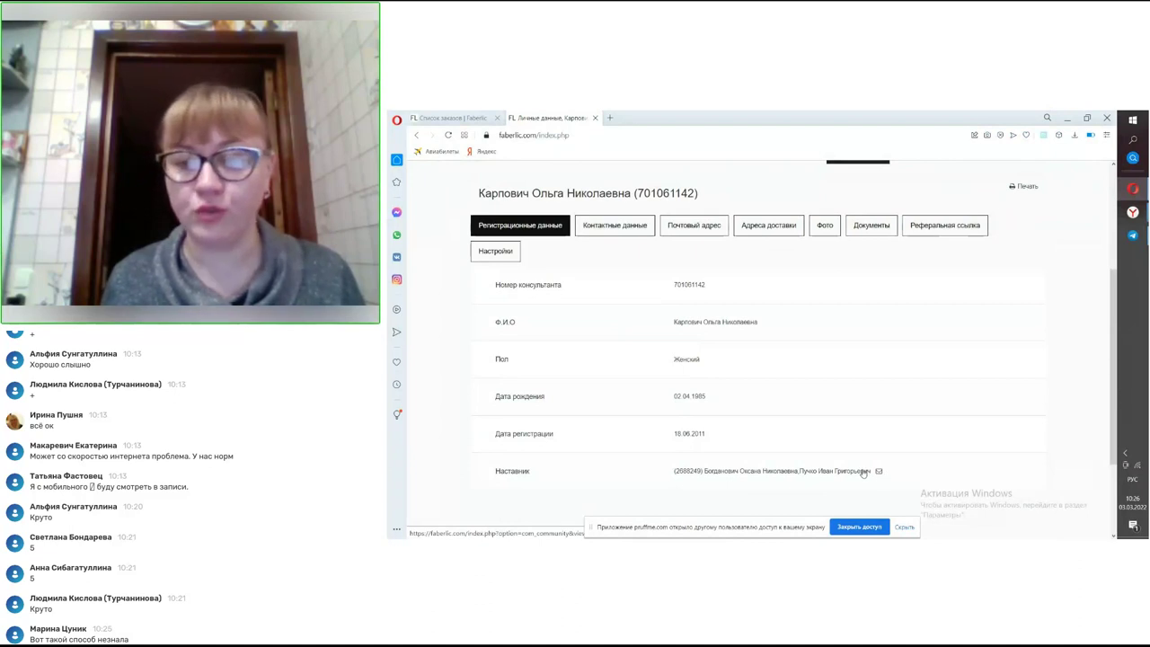
left_click(619, 230)
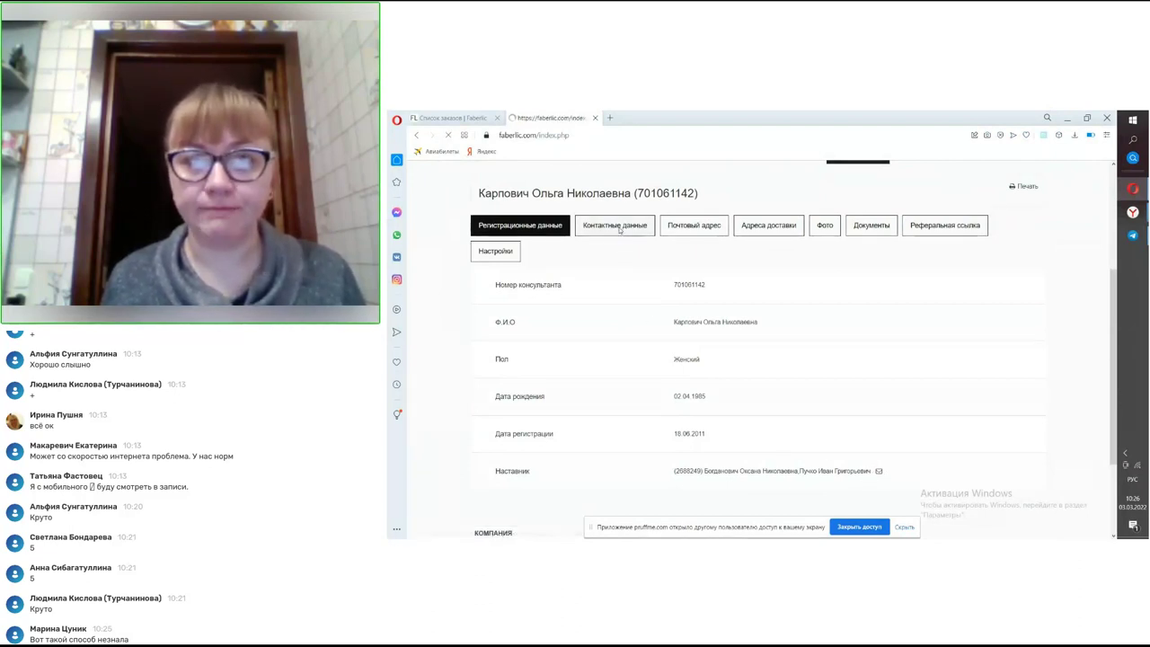
- Review the contact details: verified mobile, SMS notifications 07:00–00:00 MSK, other phones and e-mail
scroll(633, 251, "down", 3)
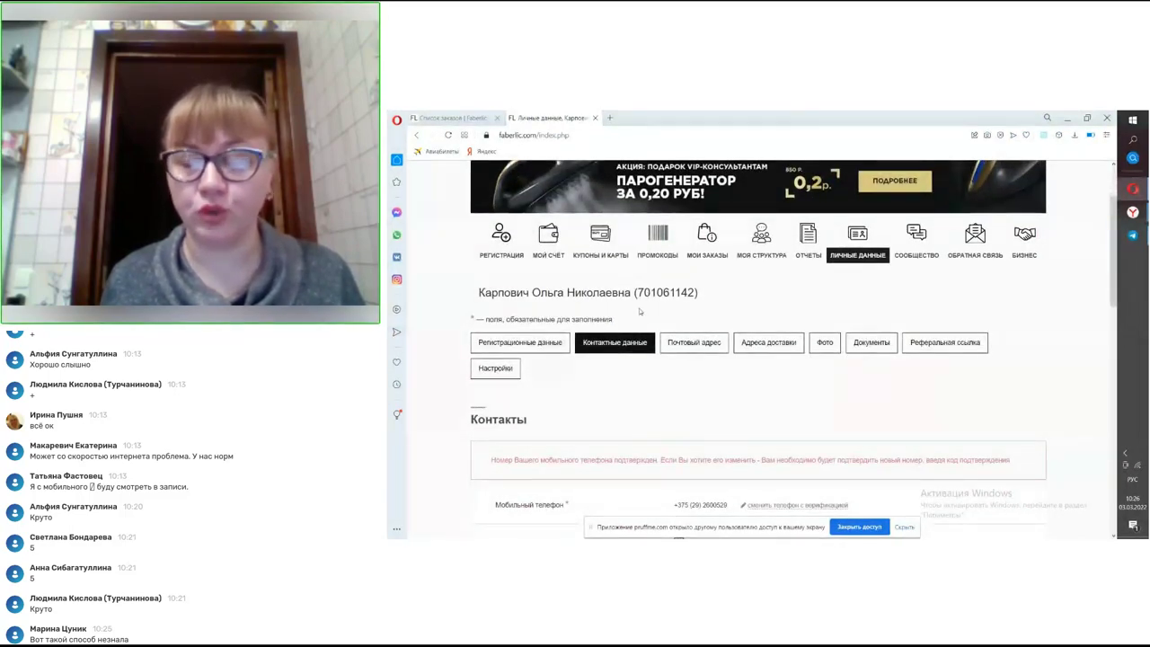
scroll(640, 311, "down", 1)
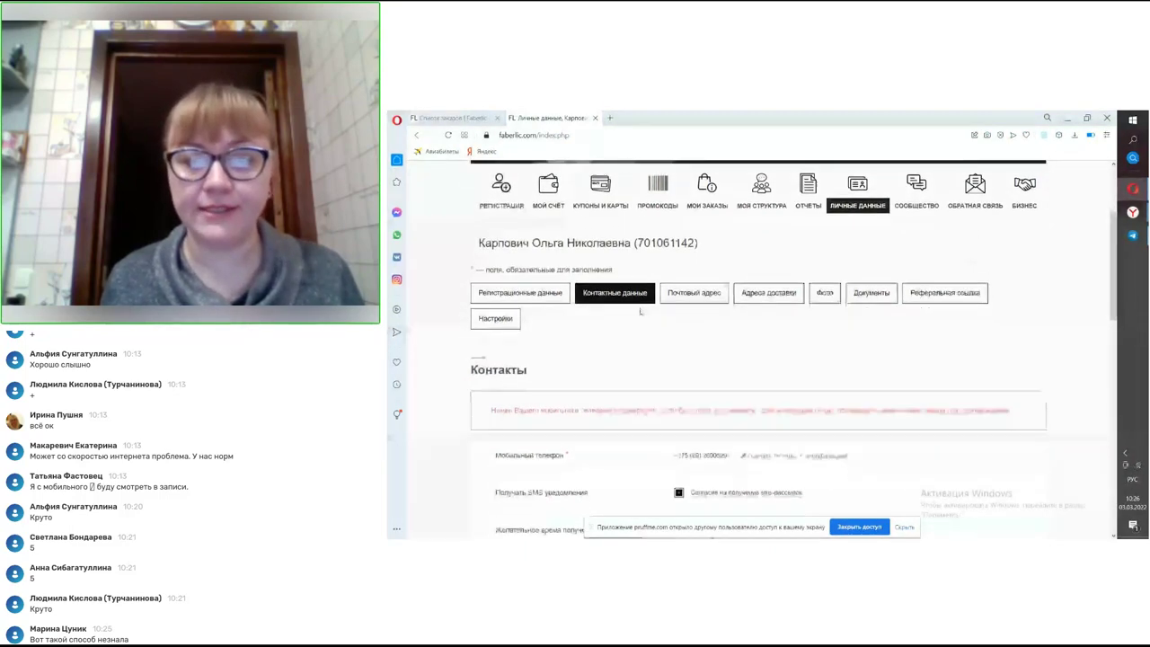
scroll(640, 312, "down", 1)
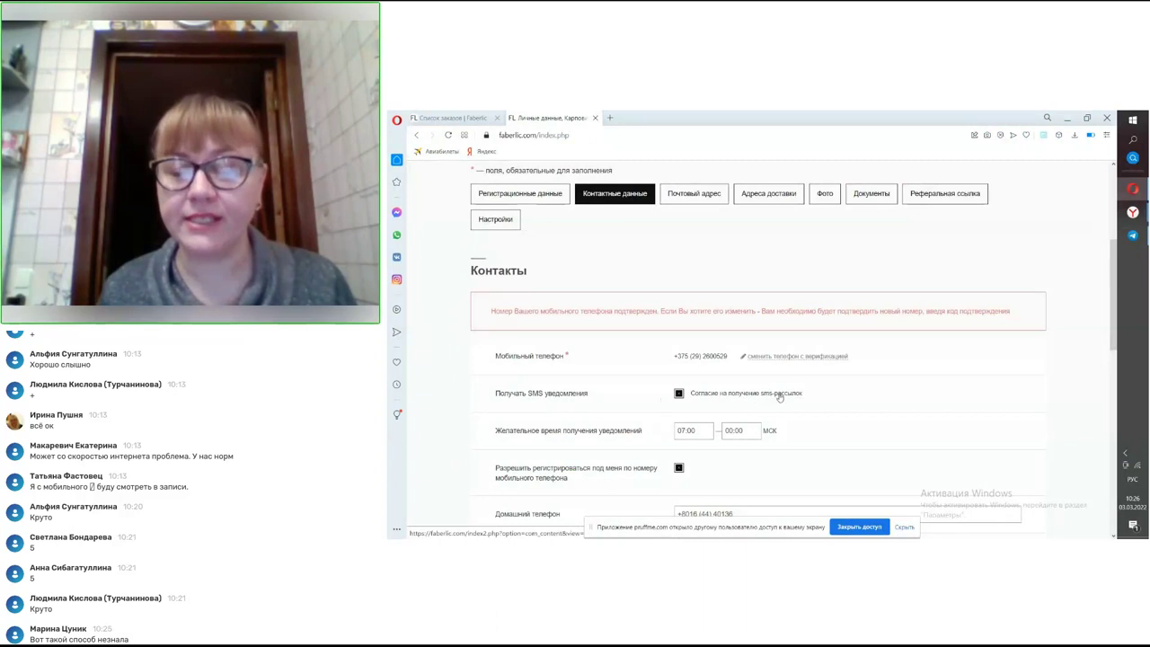
scroll(772, 398, "down", 1)
scroll(772, 399, "down", 1)
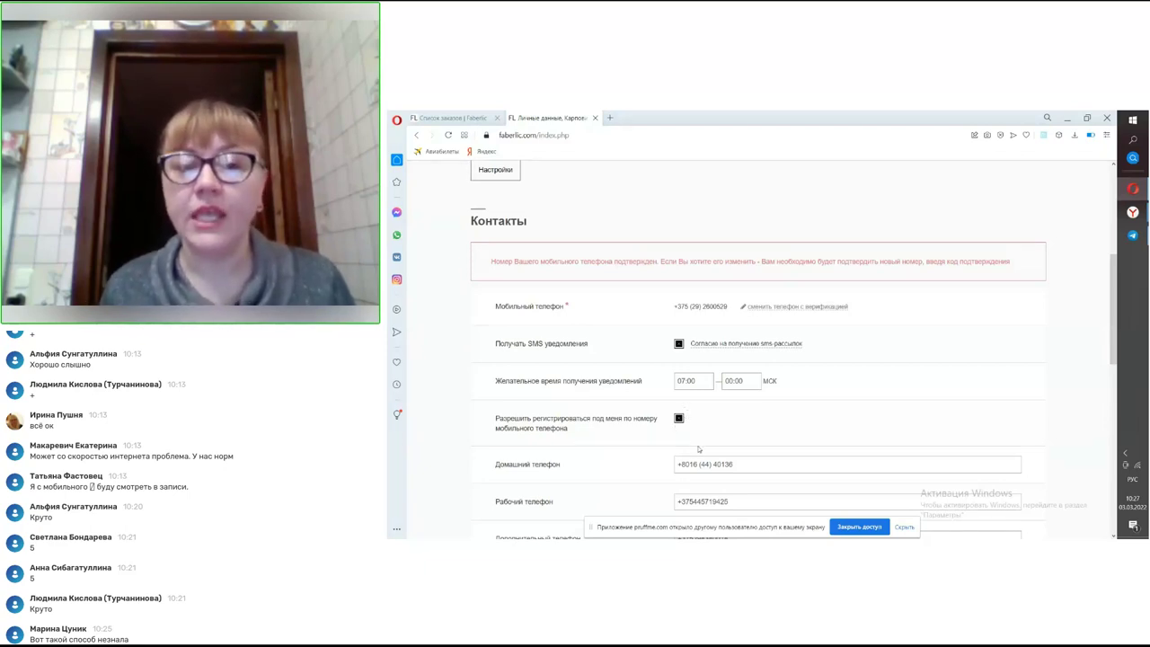
scroll(715, 427, "down", 2)
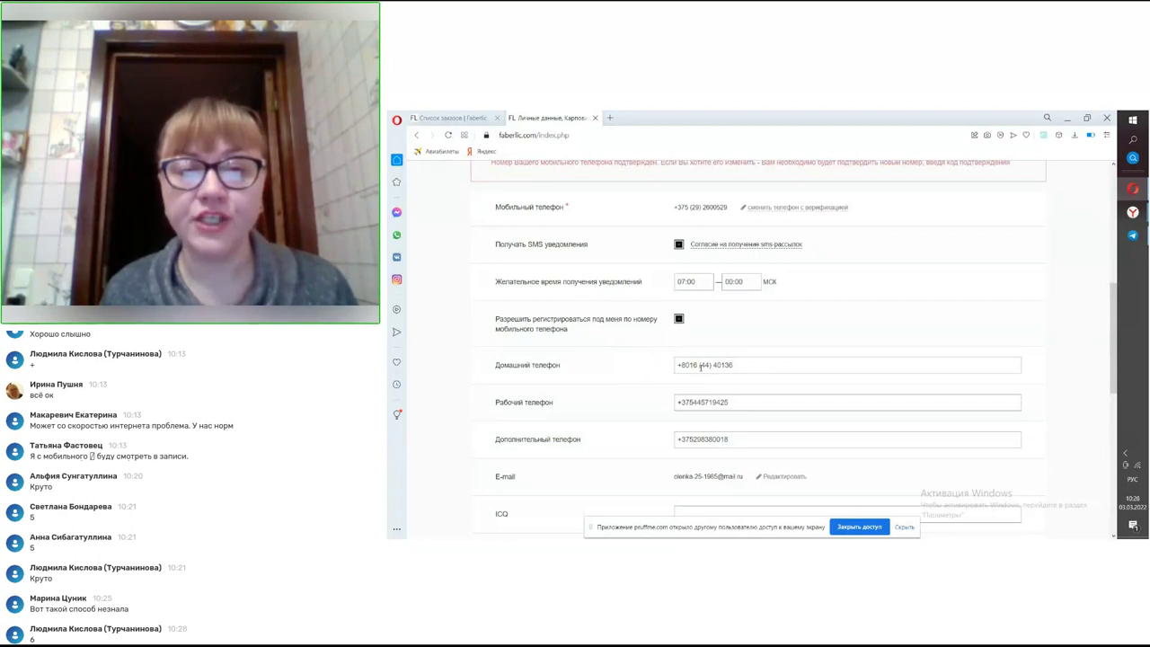
scroll(701, 368, "down", 1)
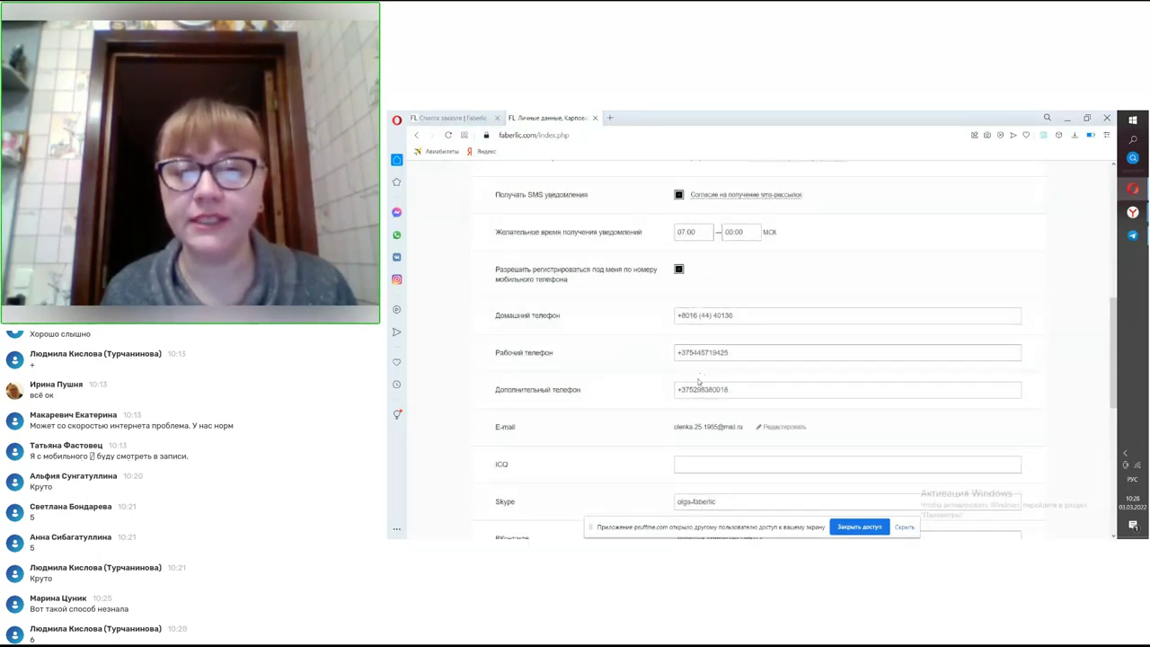
scroll(699, 382, "down", 1)
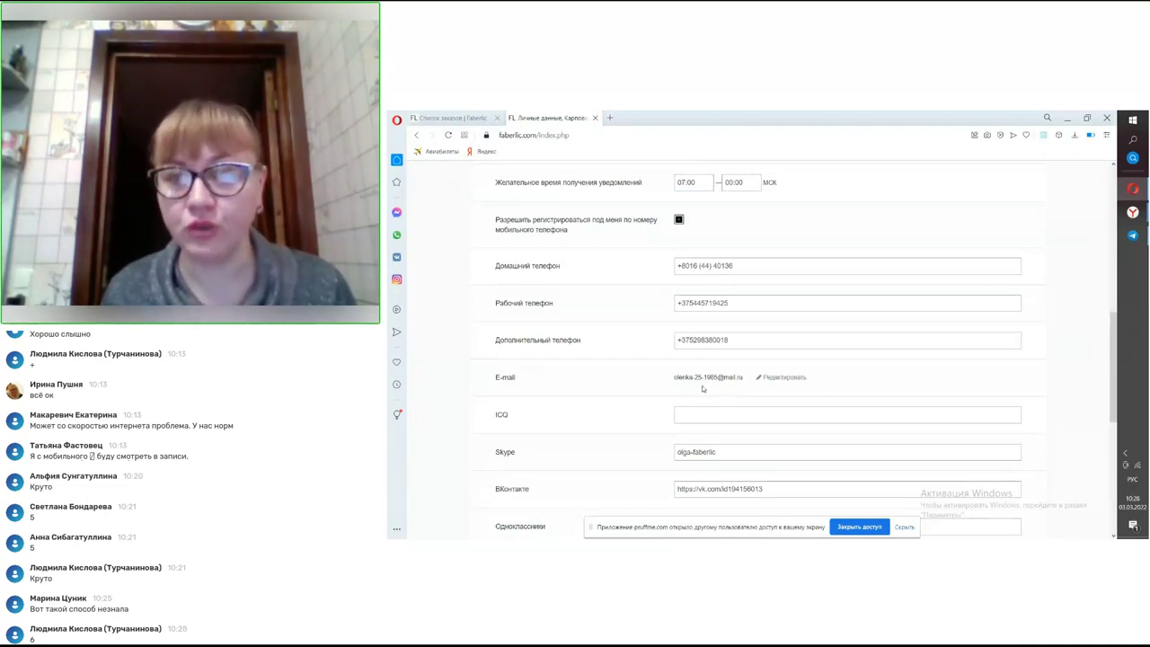
scroll(702, 387, "up", 3)
scroll(702, 387, "up", 3)
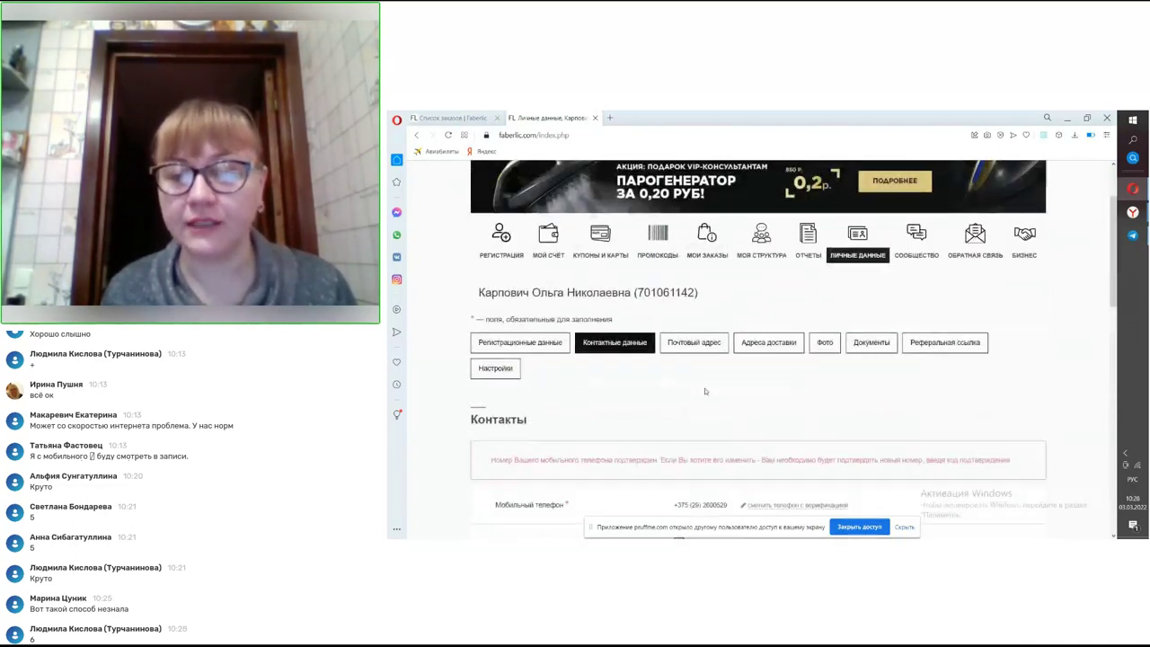
- Review the social profile links and Save button, then open the Сообщество community page
scroll(698, 308, "down", 8)
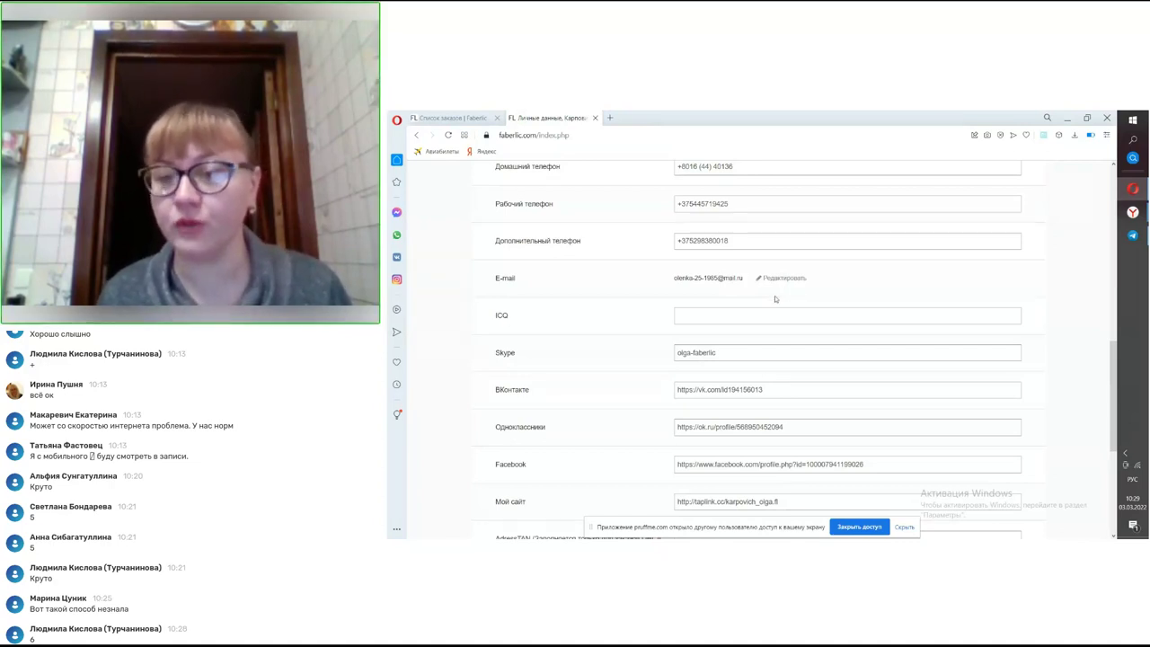
scroll(721, 302, "down", 1)
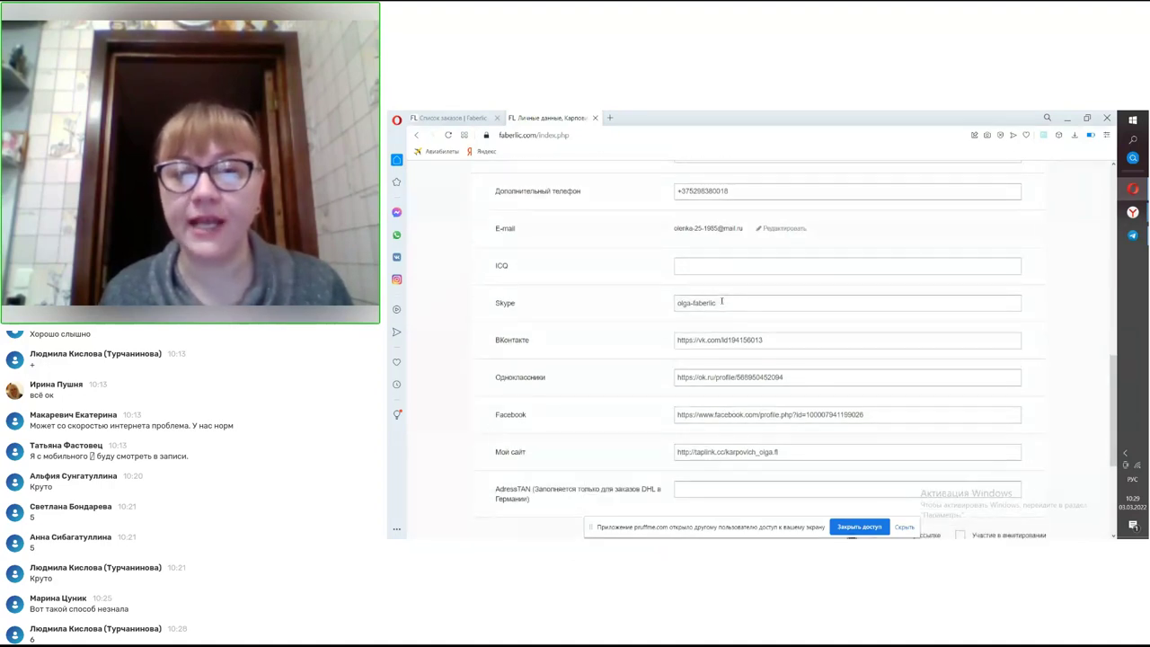
scroll(720, 302, "down", 1)
scroll(728, 325, "down", 1)
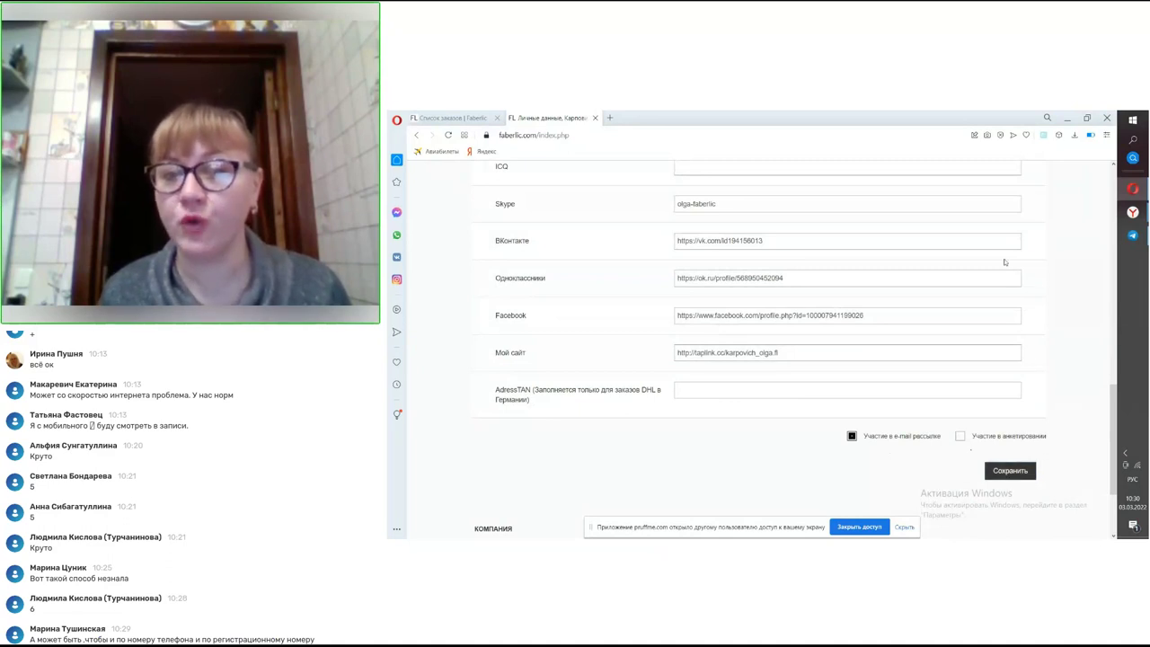
scroll(872, 380, "up", 3)
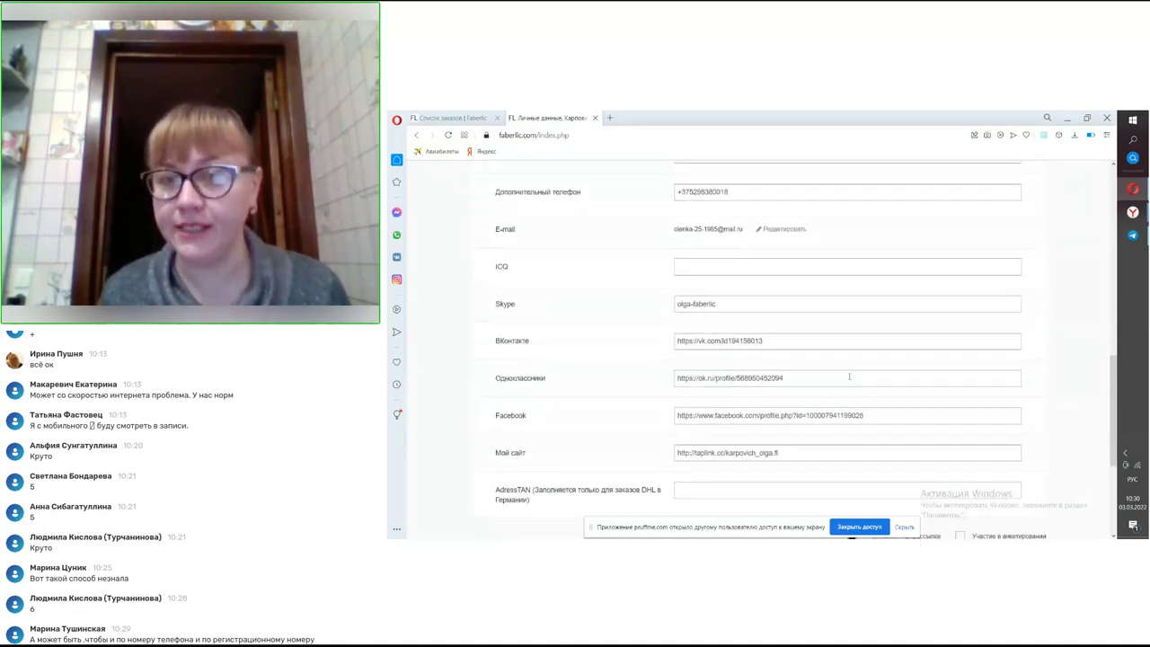
scroll(849, 379, "down", 3)
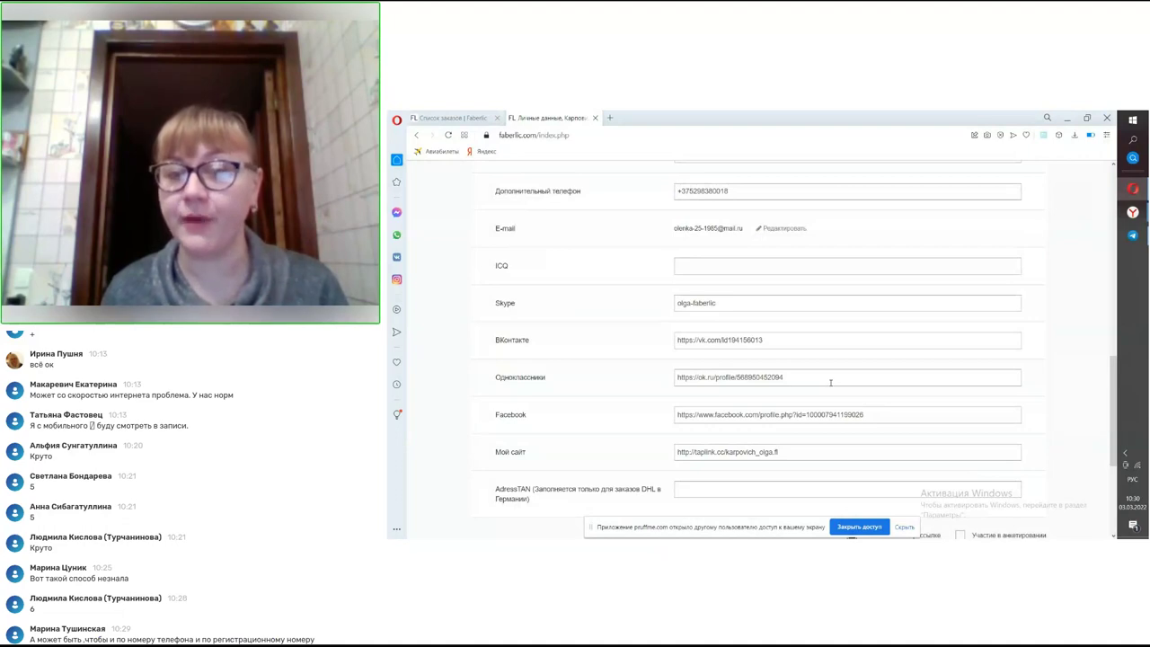
scroll(836, 379, "up", 3)
scroll(858, 370, "down", 6)
scroll(872, 404, "up", 3)
scroll(872, 404, "up", 10)
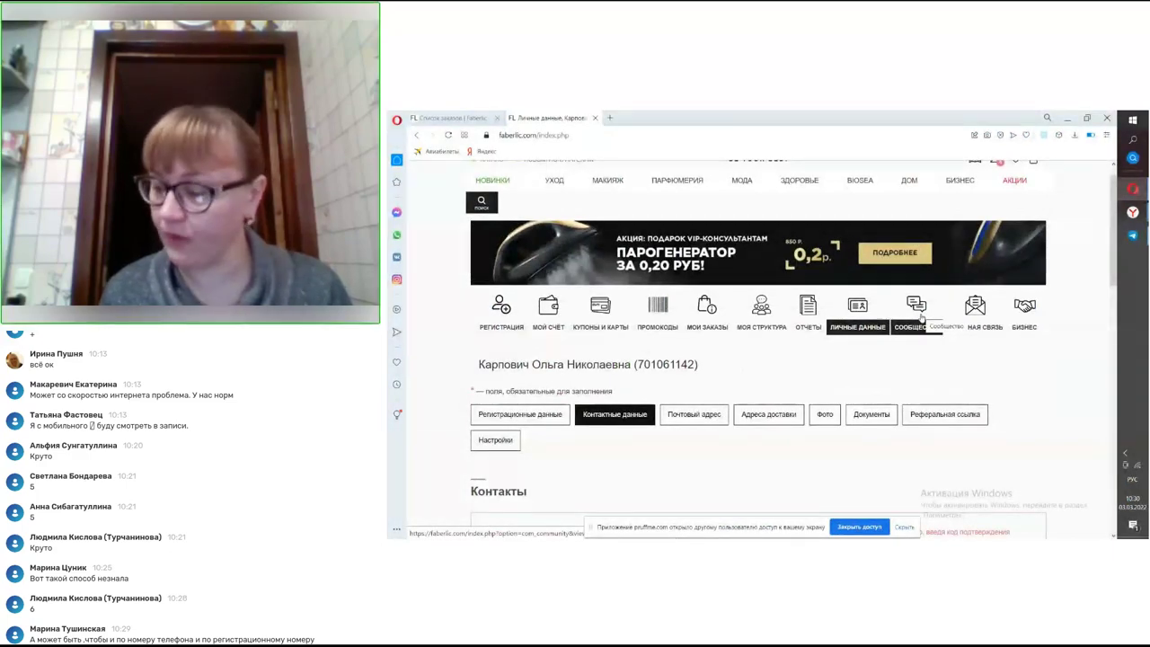
left_click(920, 315)
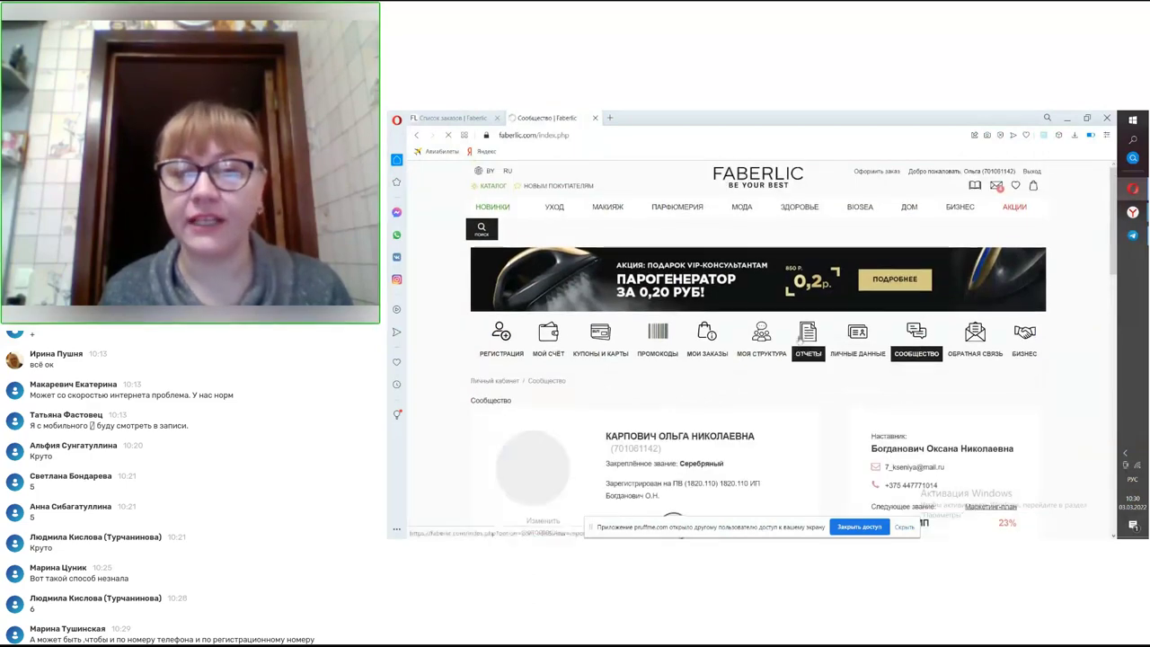
- Search the community for a consultant by full name and review the three matching results
scroll(775, 352, "down", 1)
scroll(775, 351, "down", 2)
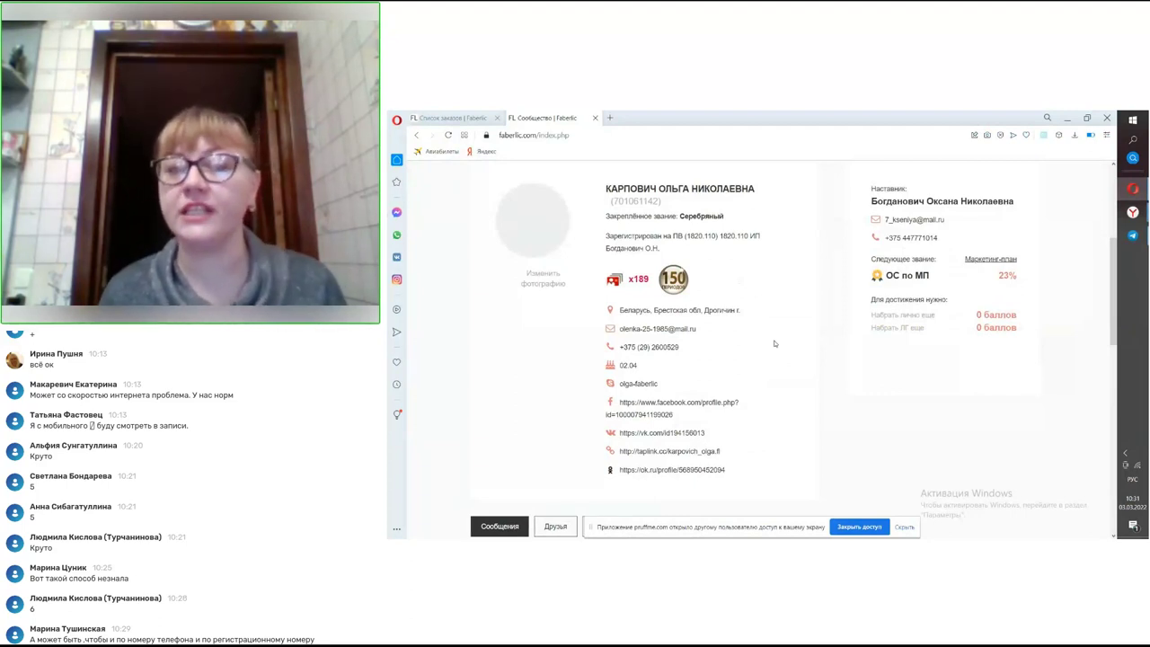
scroll(757, 338, "down", 3)
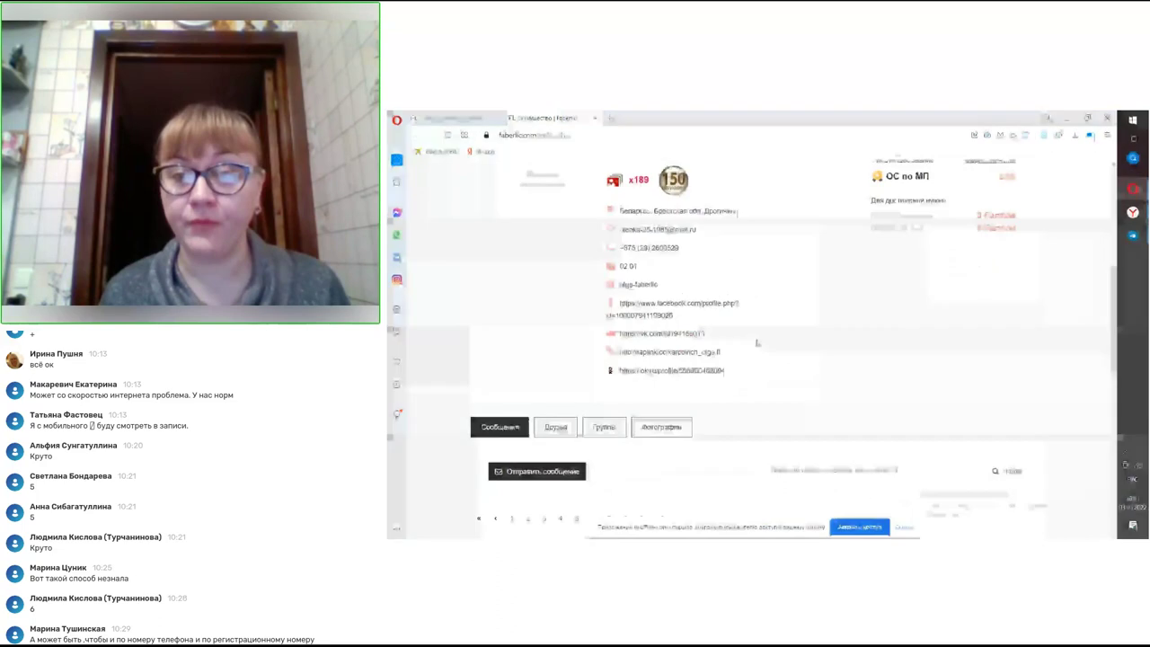
left_click(809, 323)
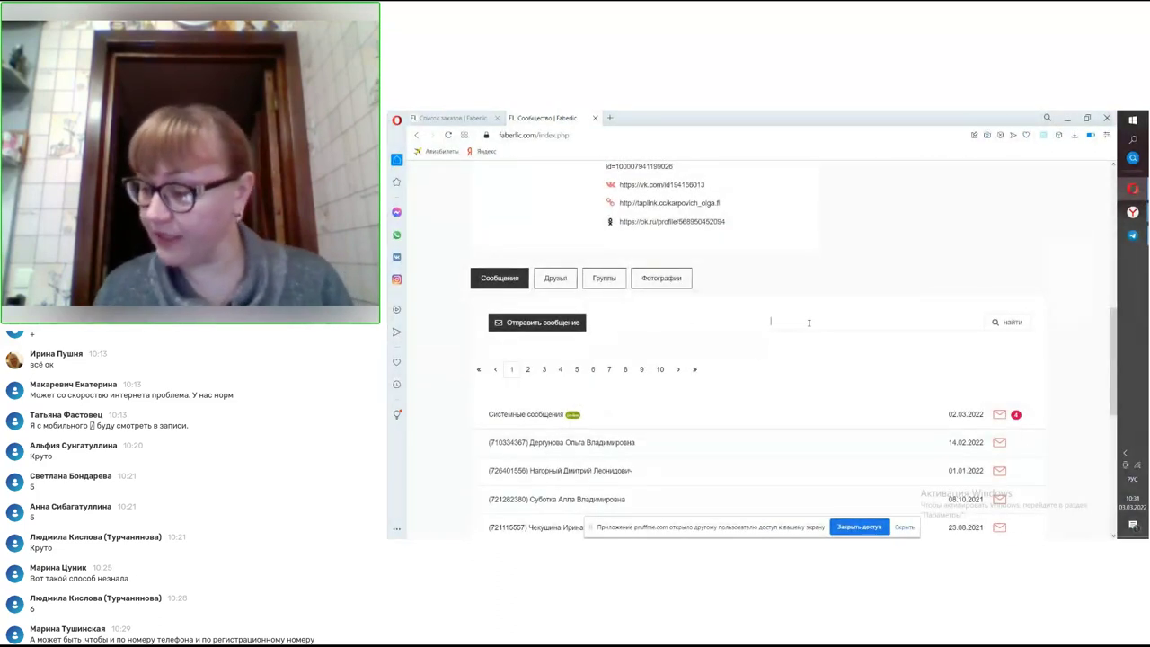
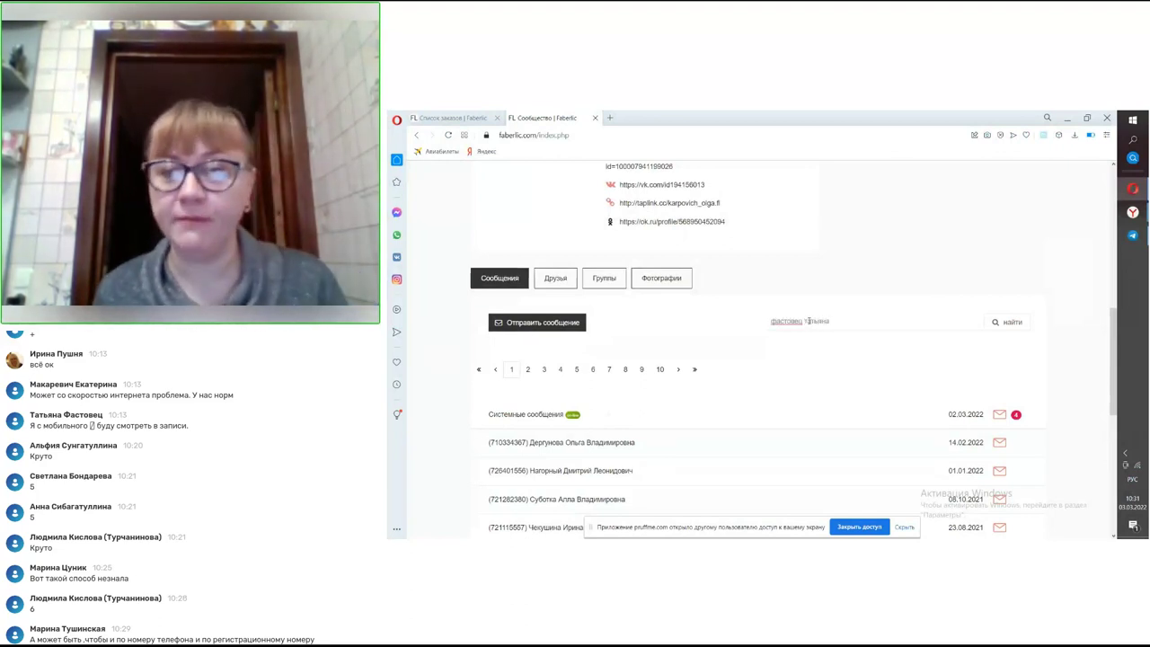
left_click(1001, 322)
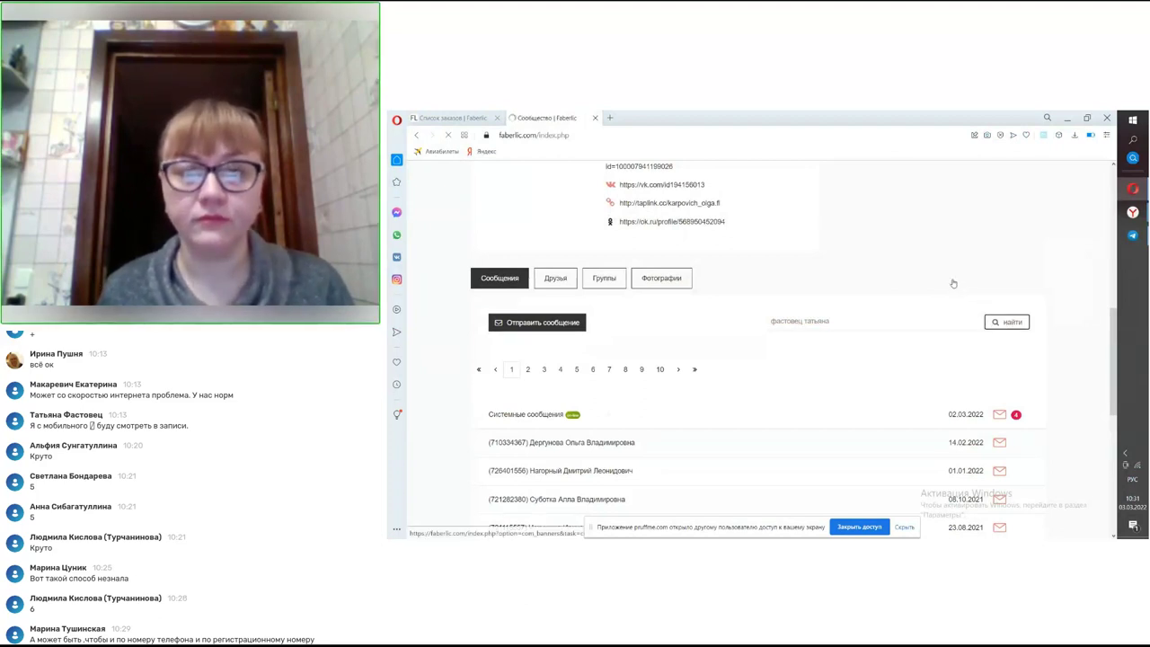
scroll(869, 335, "down", 5)
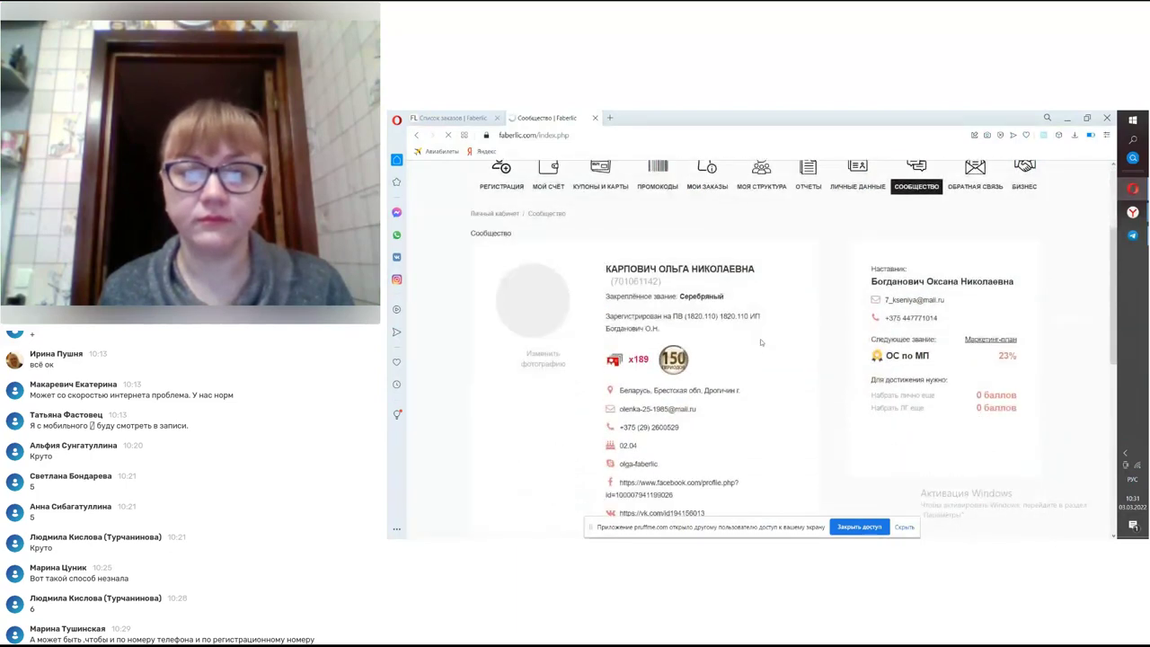
scroll(740, 338, "down", 2)
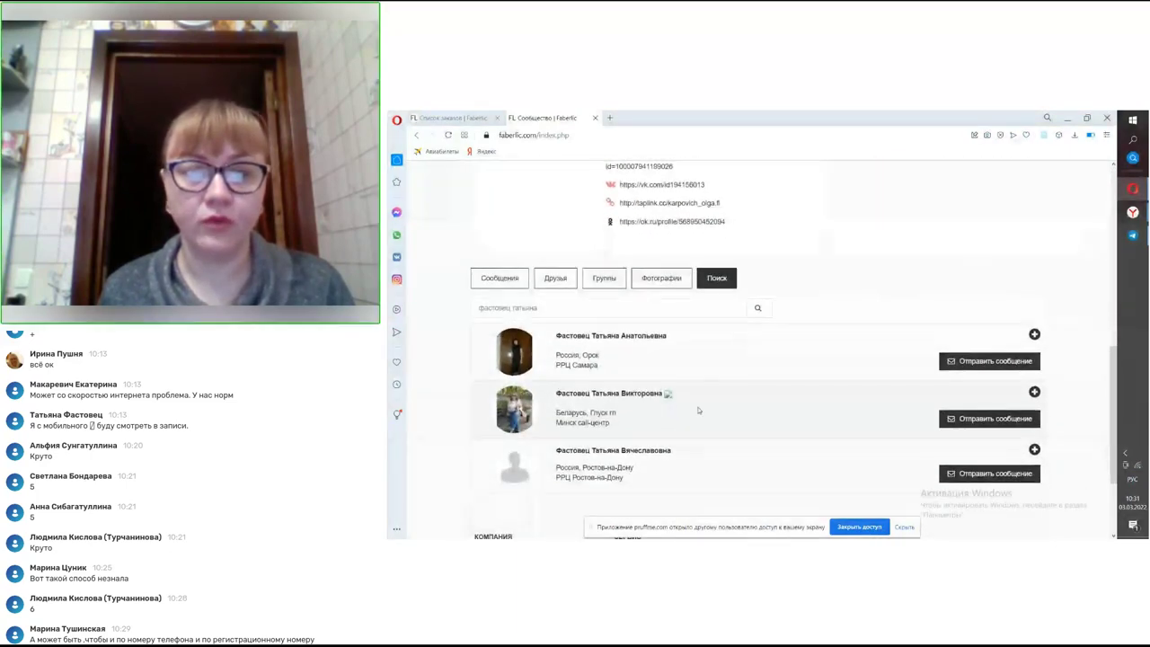
- Open the second matching consultant's profile and review her location, contacts, social links and mentor
left_click(633, 396)
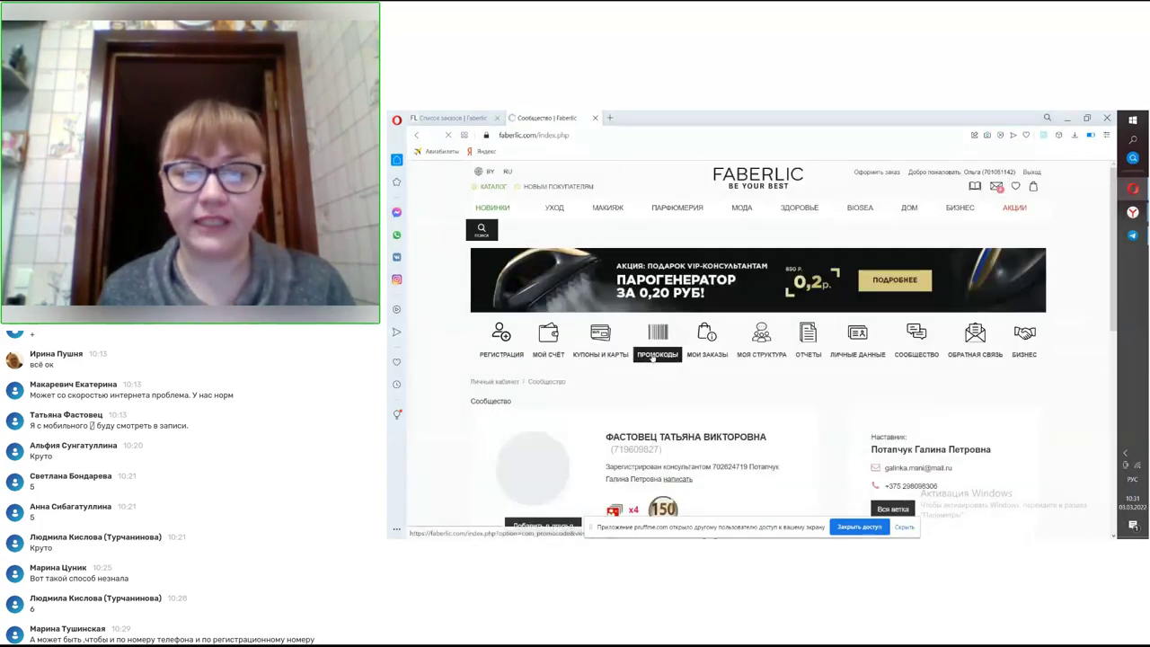
scroll(648, 349, "down", 1)
scroll(650, 348, "down", 2)
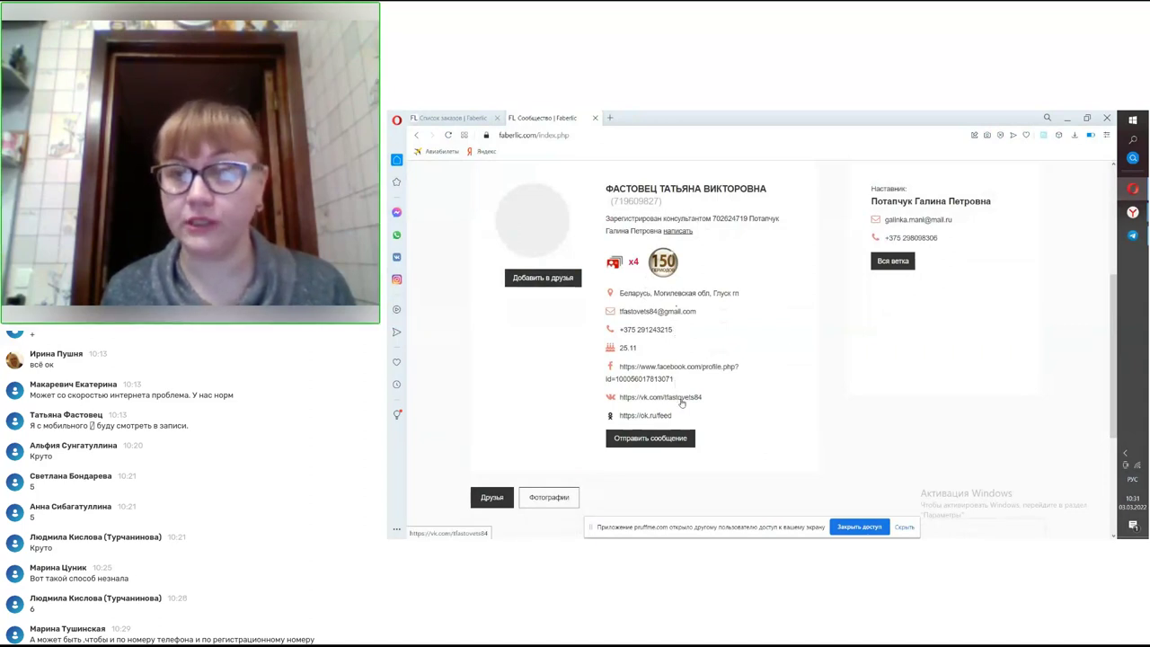
scroll(899, 269, "down", 2)
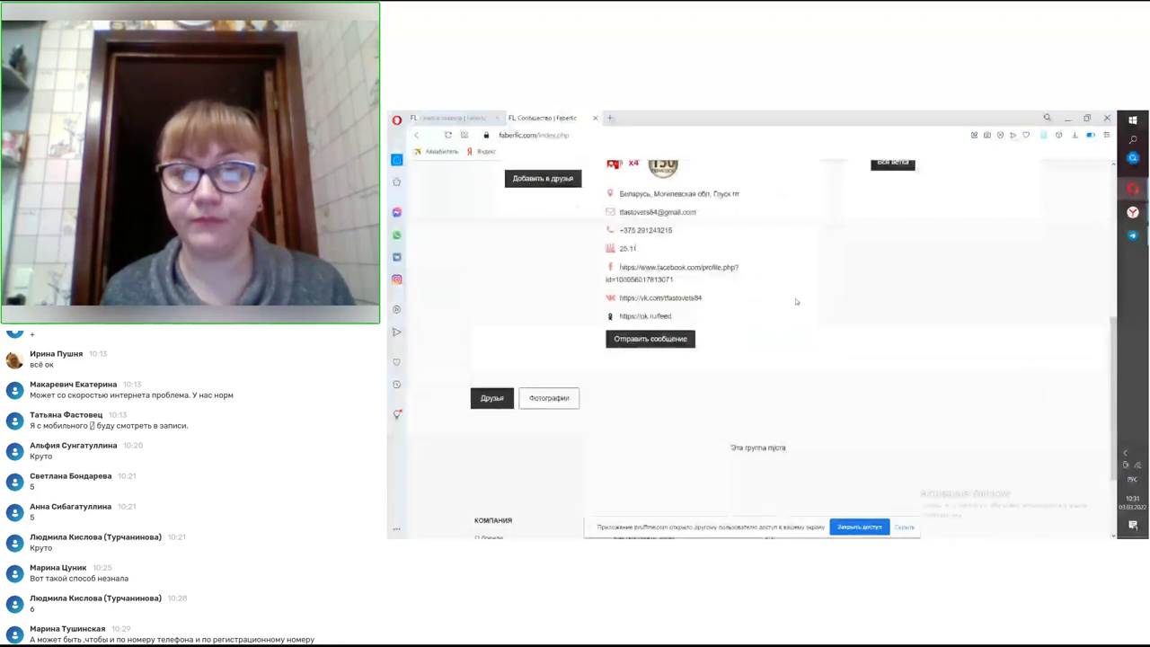
scroll(780, 308, "up", 2)
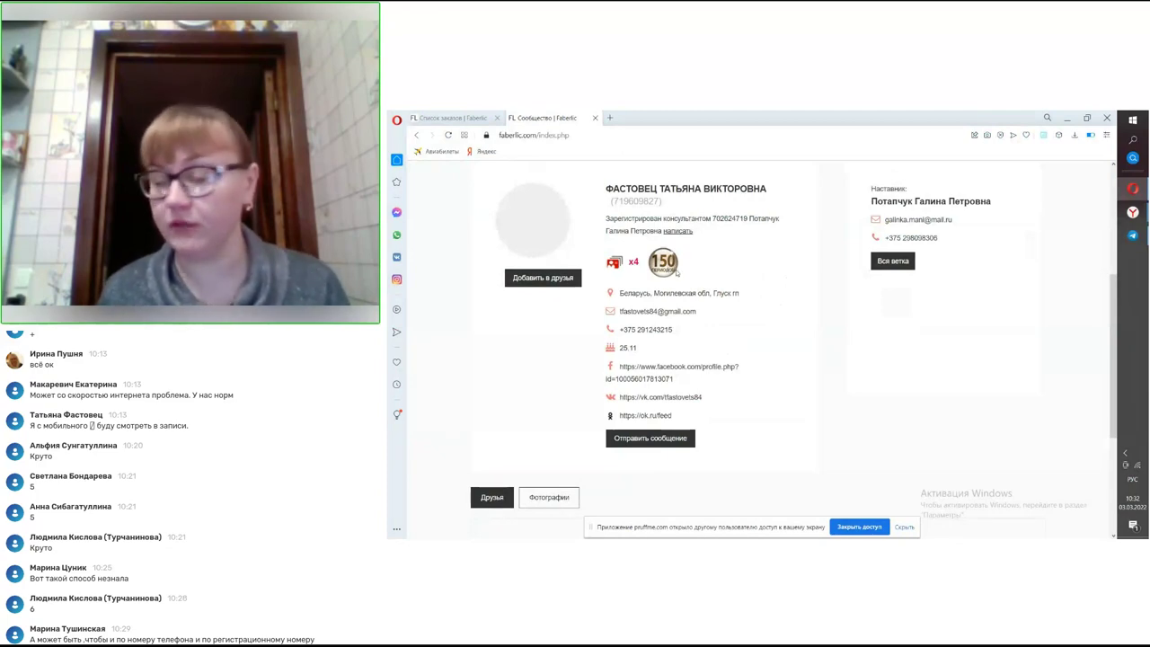
scroll(707, 308, "up", 2)
scroll(706, 309, "up", 3)
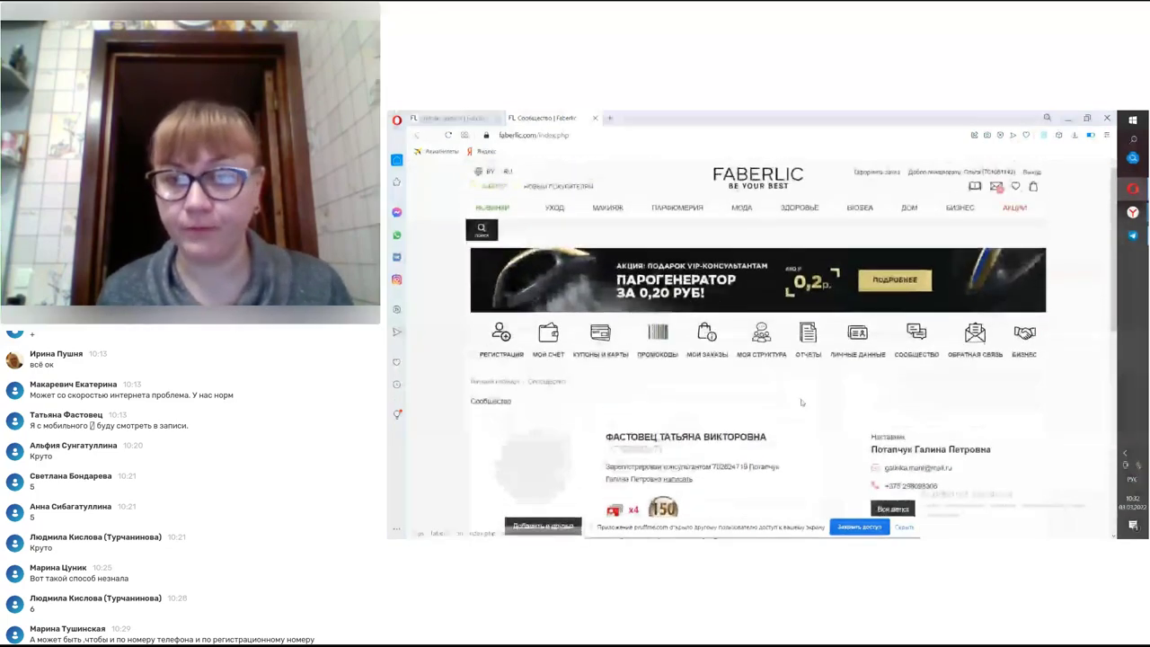
- Open Личные данные and view the Почтовый адрес tab's street, house, flat and postcode form
left_click(832, 352)
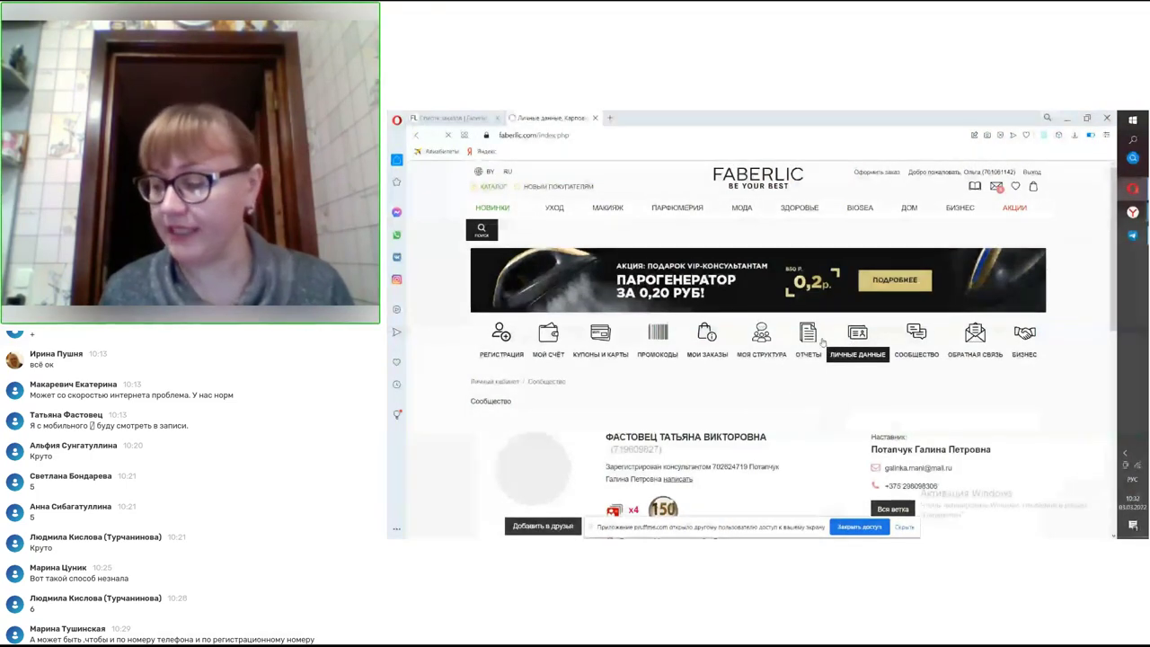
scroll(820, 340, "down", 3)
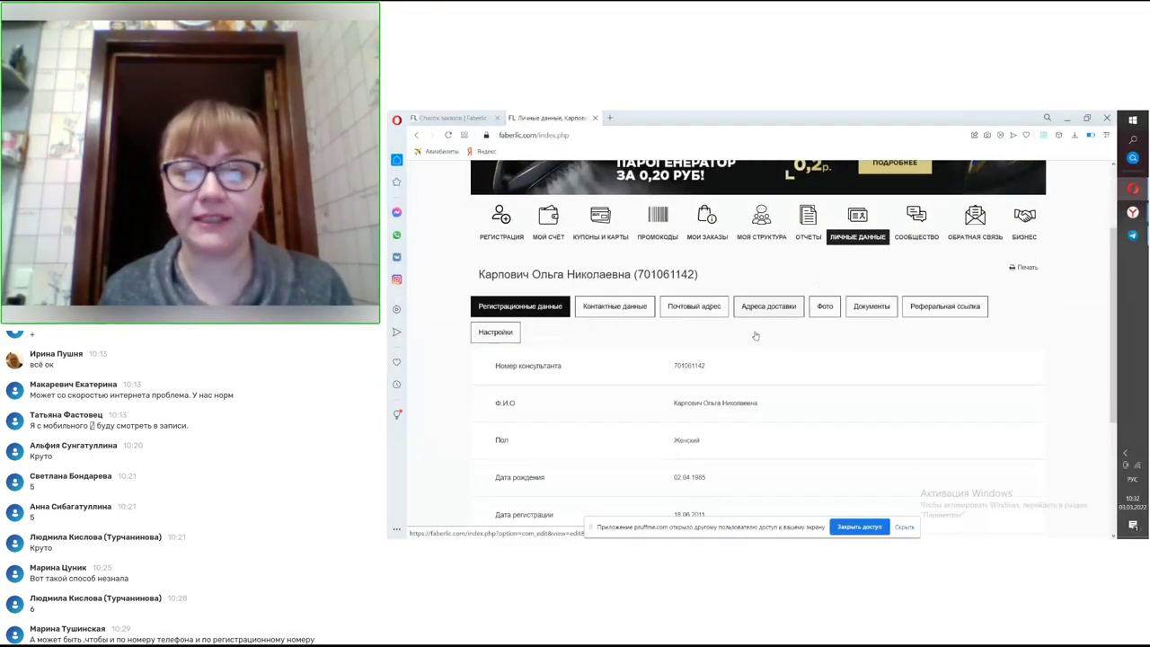
left_click(694, 226)
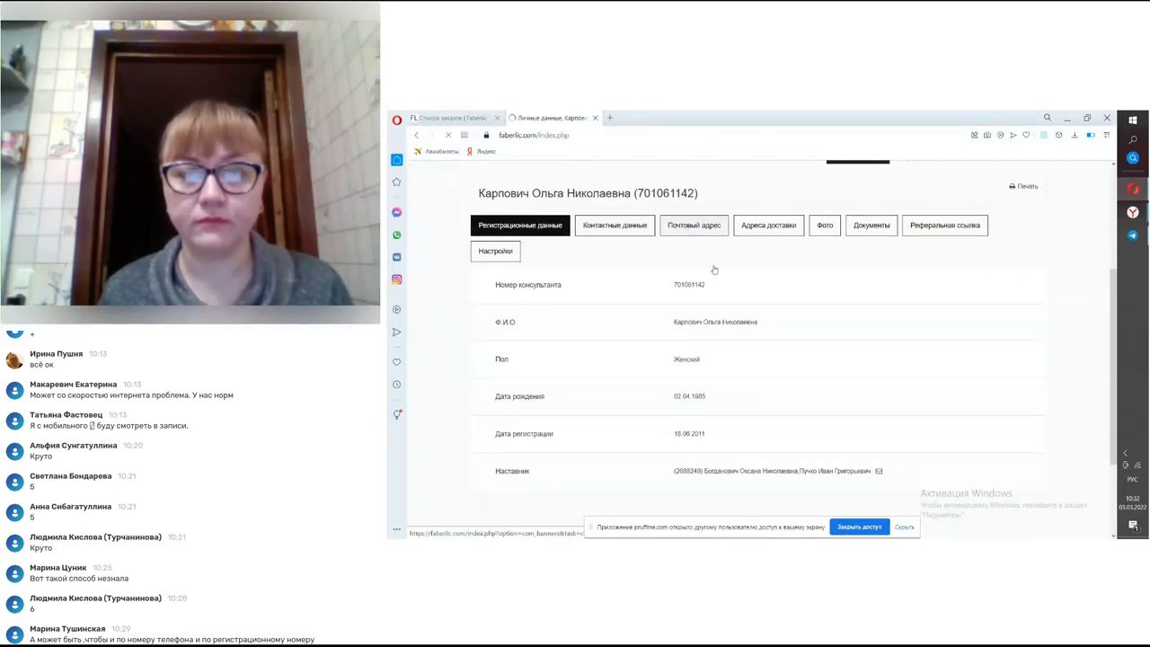
scroll(717, 283, "down", 4)
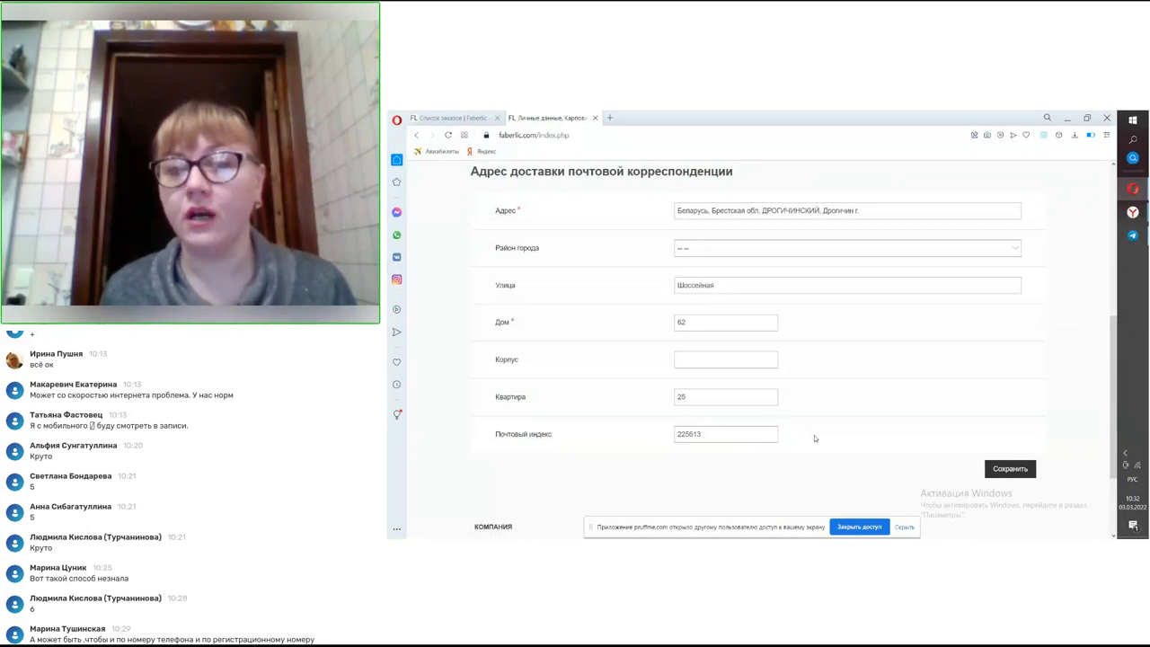
scroll(813, 438, "up", 2)
scroll(816, 439, "down", 2)
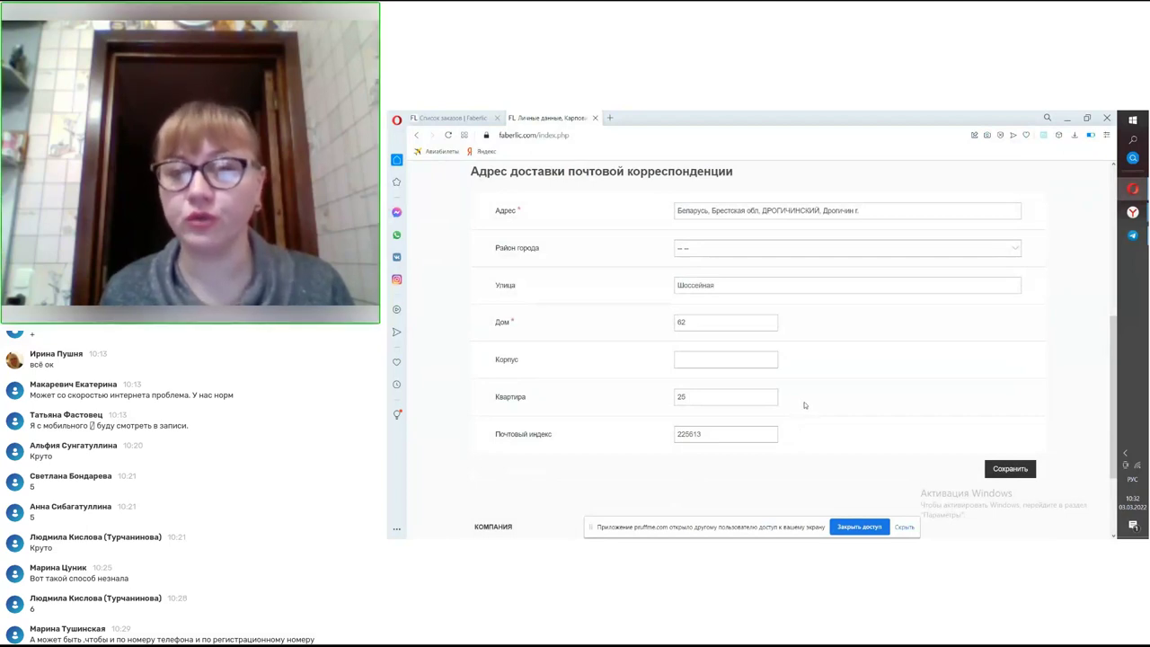
scroll(805, 420, "up", 3)
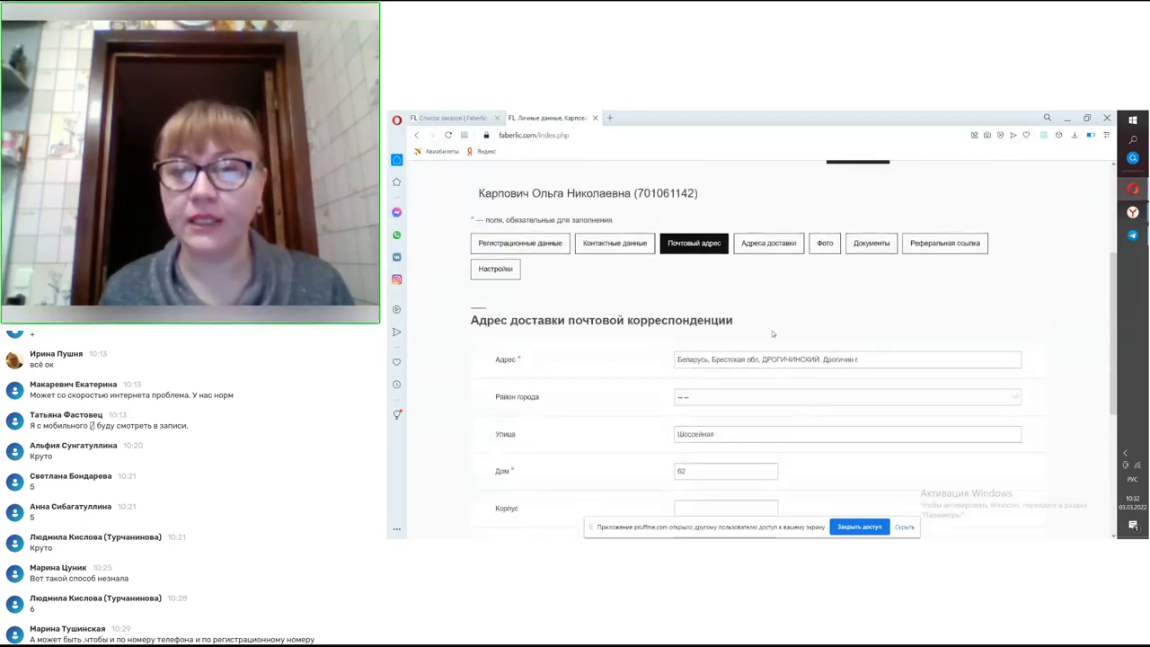
- View the Адреса доставки tab with its single saved pickup-point address in Brest region
left_click(776, 251)
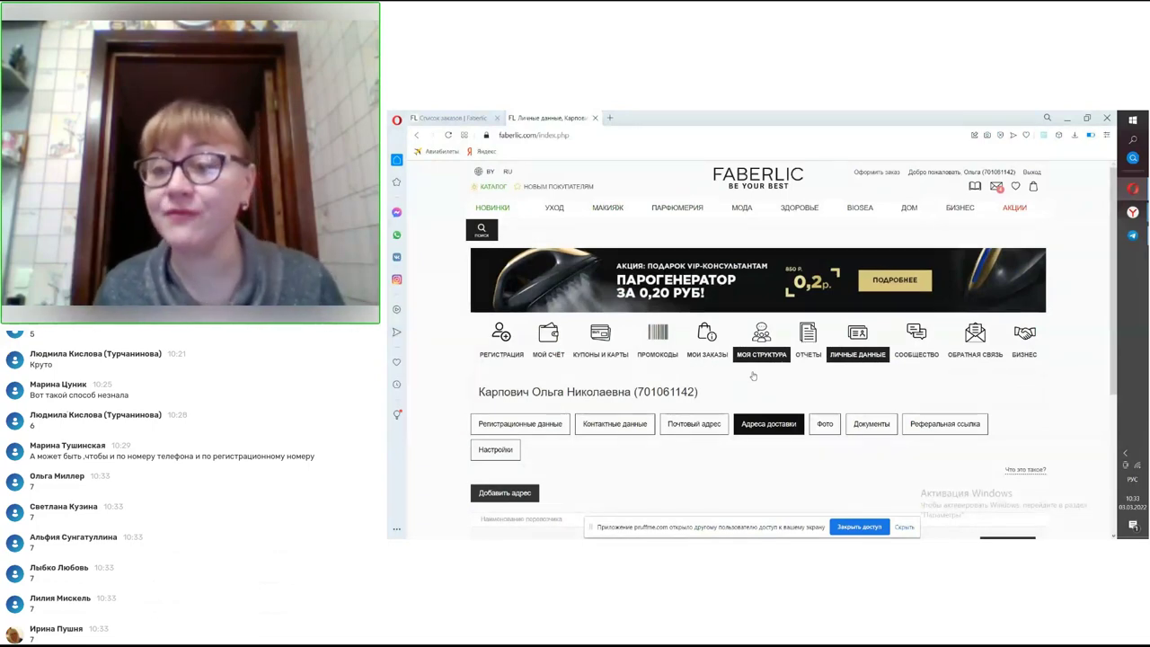
scroll(760, 401, "down", 2)
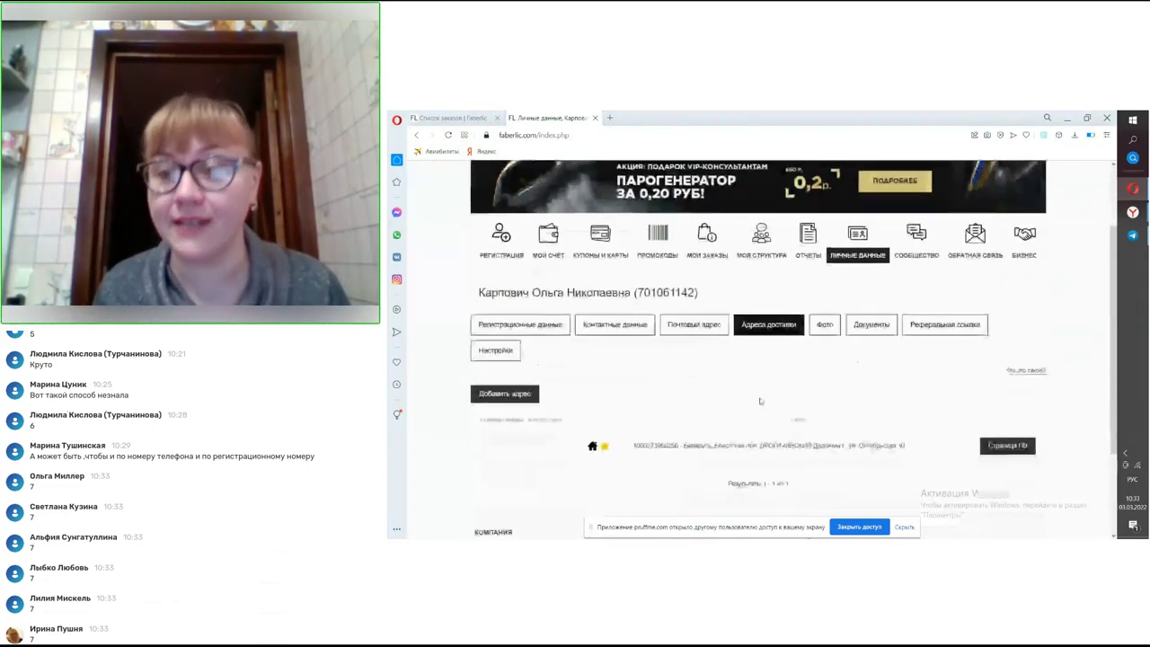
scroll(760, 401, "down", 1)
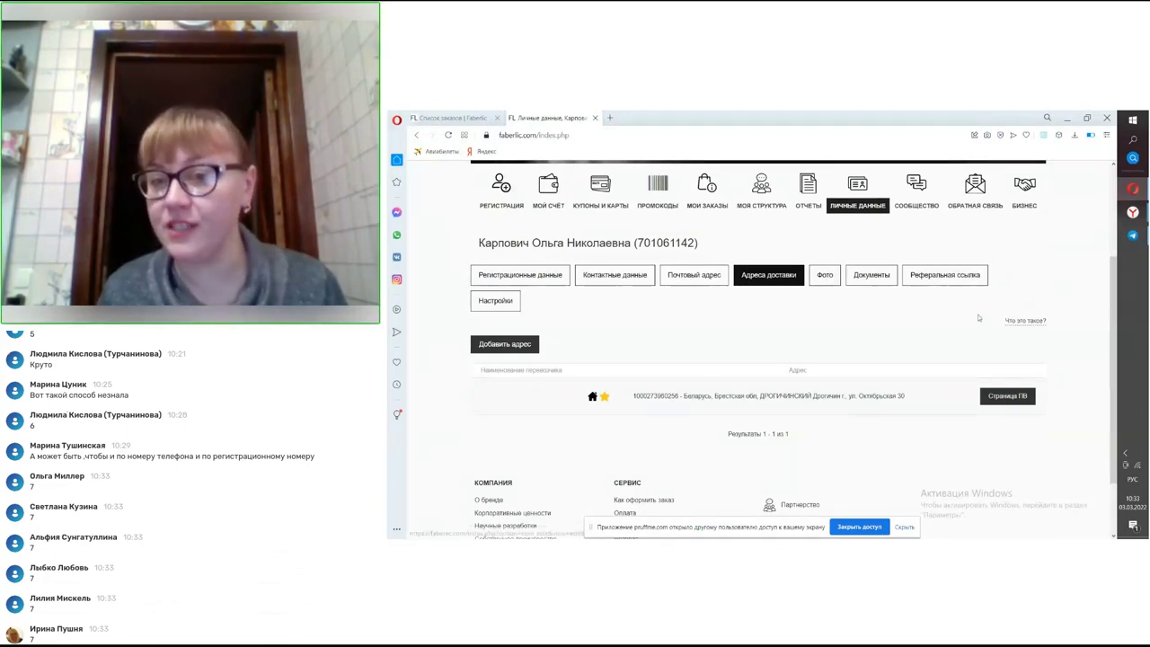
scroll(988, 359, "down", 1)
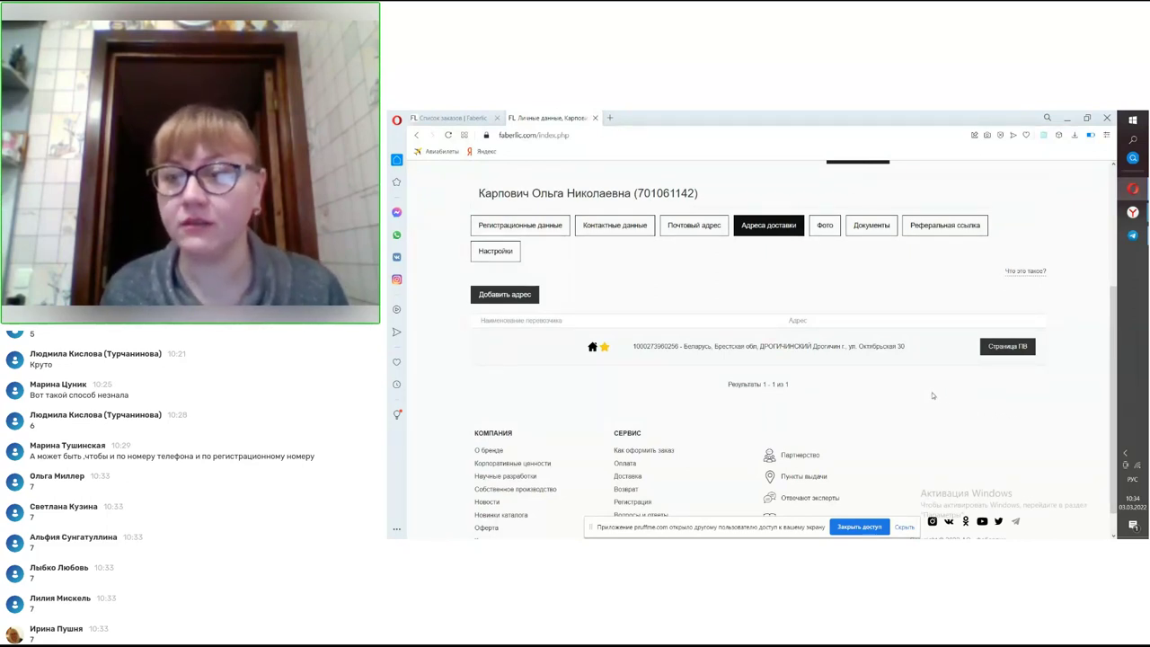
- Look over the Фото tab's photo options, then view the empty Документы tab
left_click(827, 232)
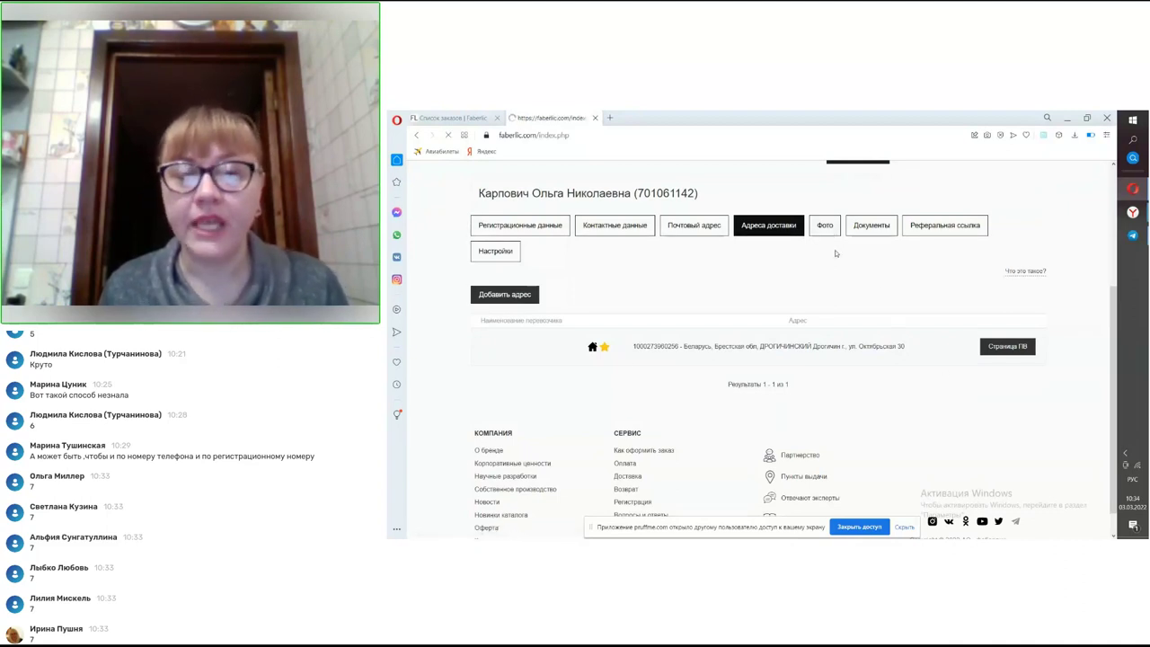
scroll(811, 301, "down", 2)
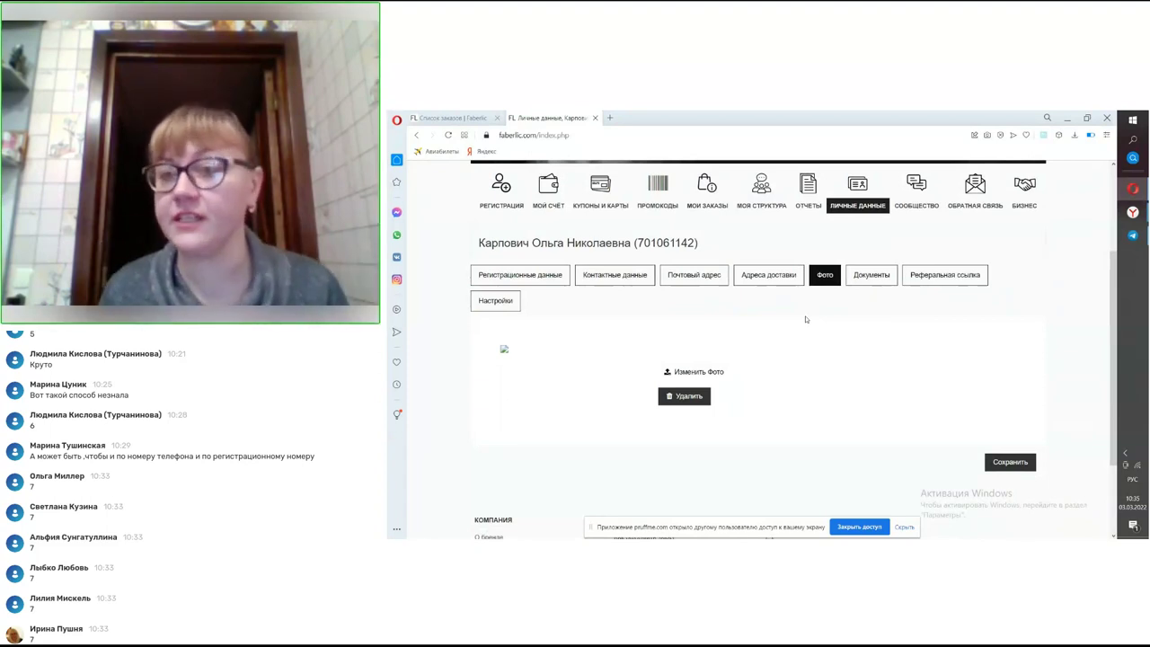
left_click(860, 276)
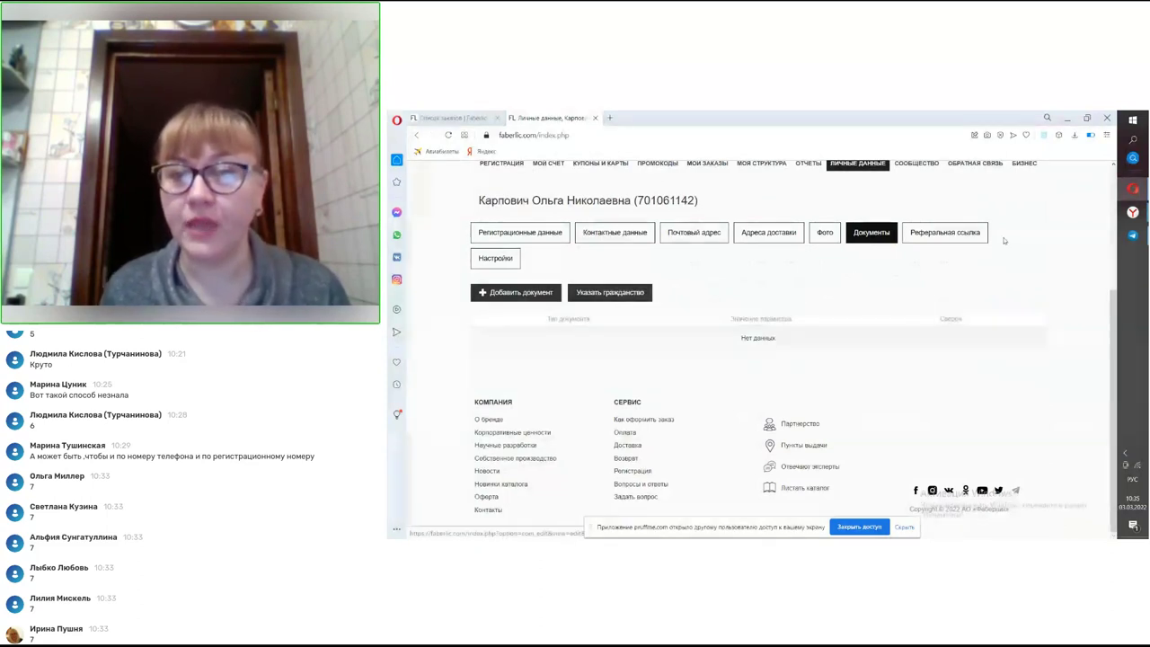
- Review the registration and site referral links with country Беларусь and language Русский
left_click(957, 231)
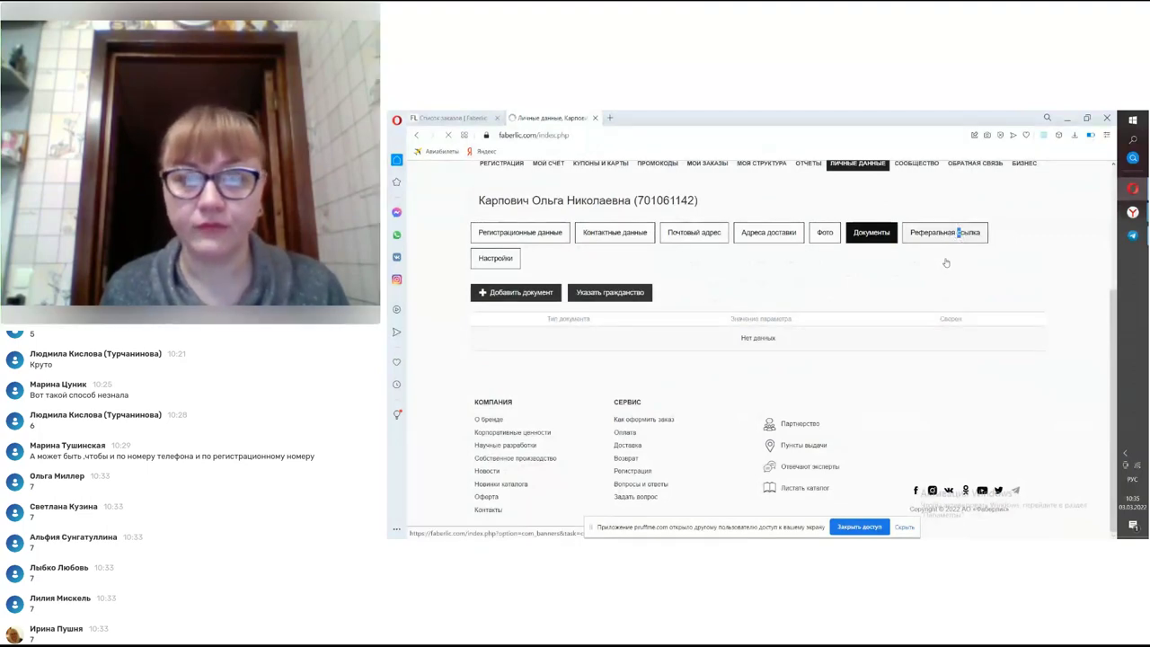
scroll(941, 252, "down", 3)
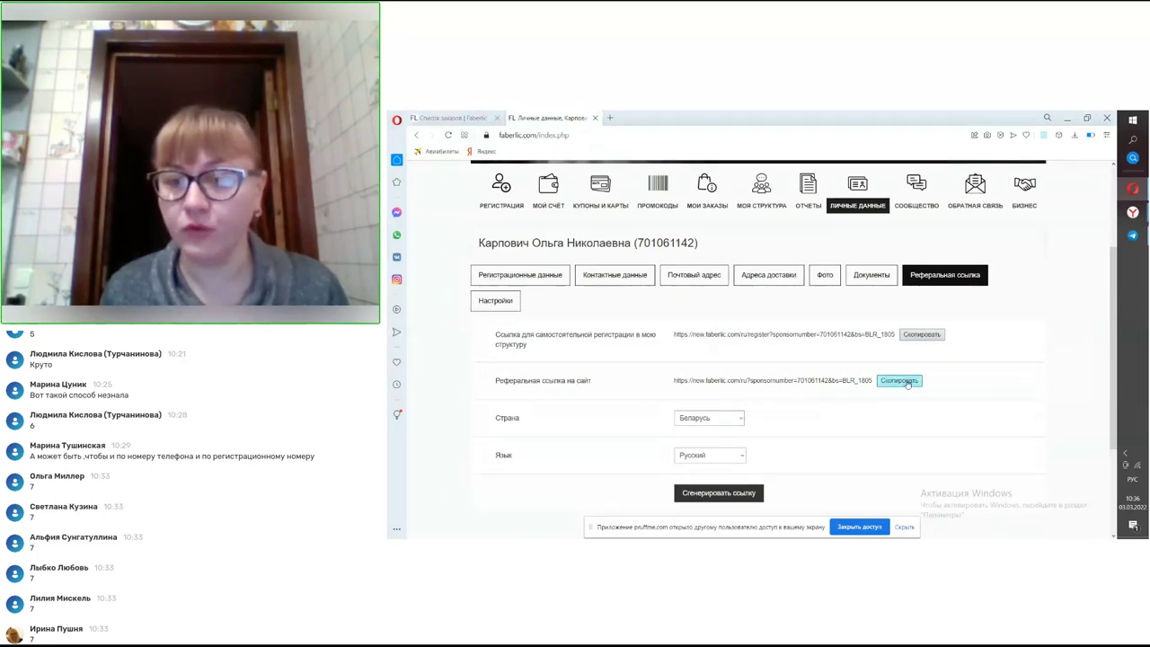
scroll(907, 381, "down", 2)
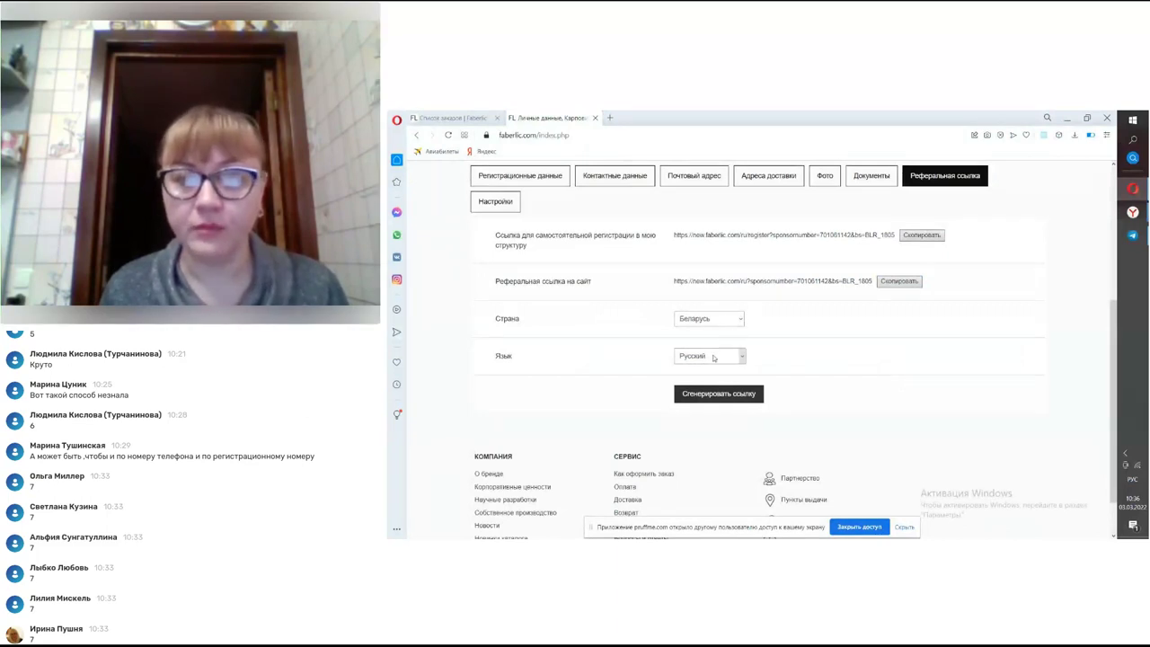
scroll(503, 353, "up", 3)
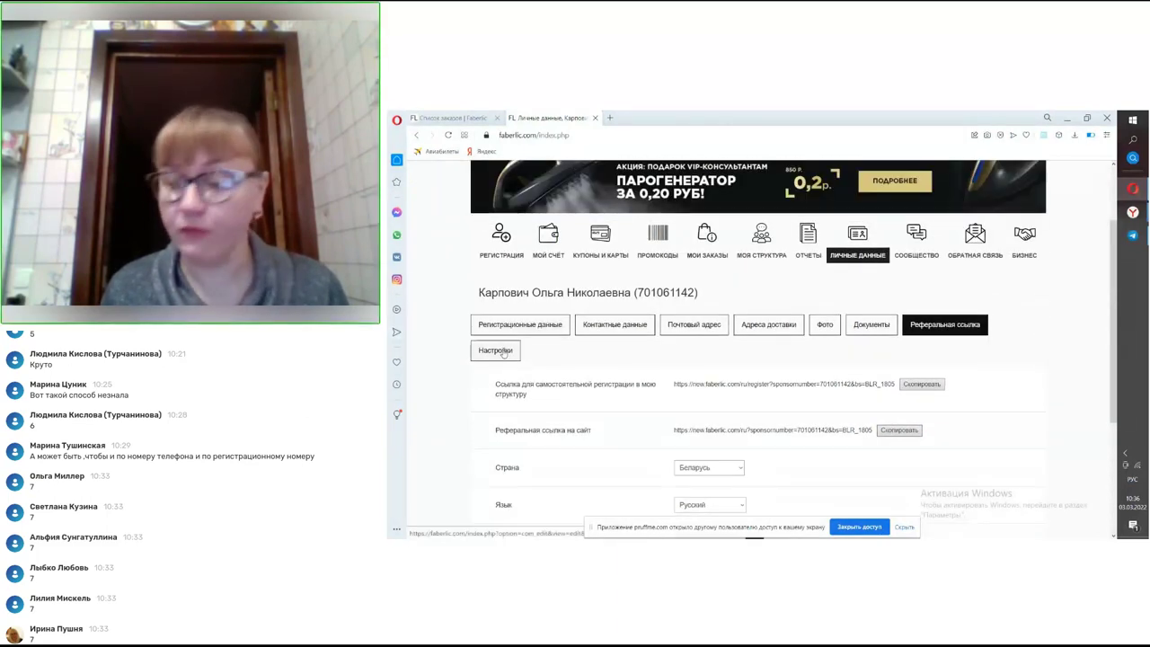
left_click(503, 351)
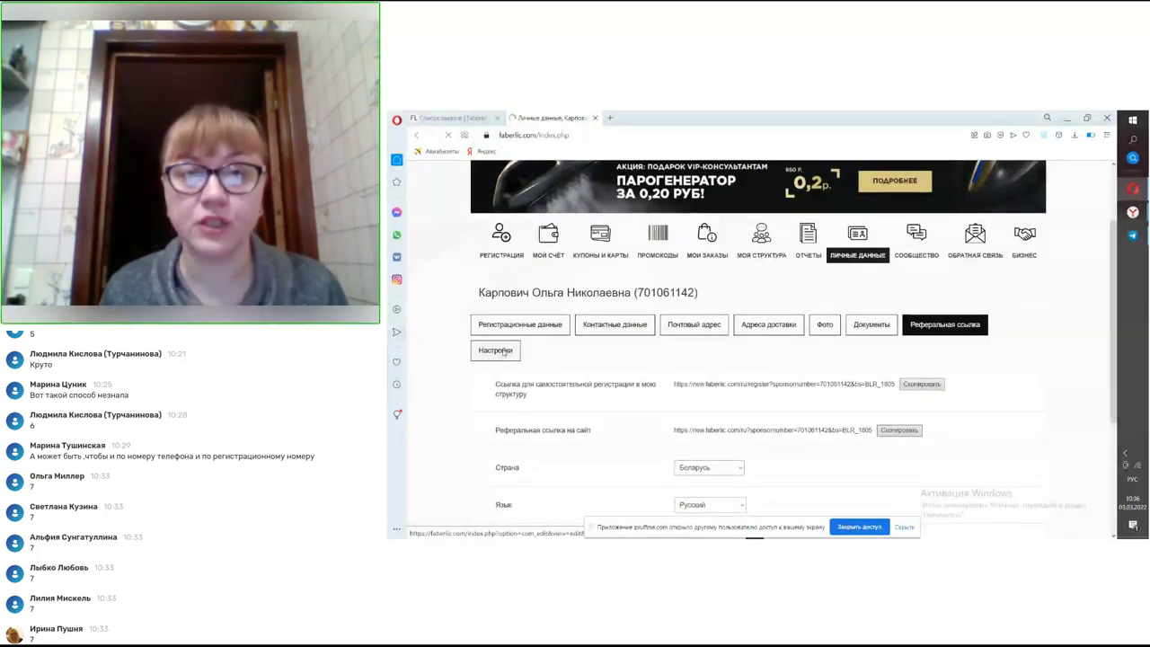
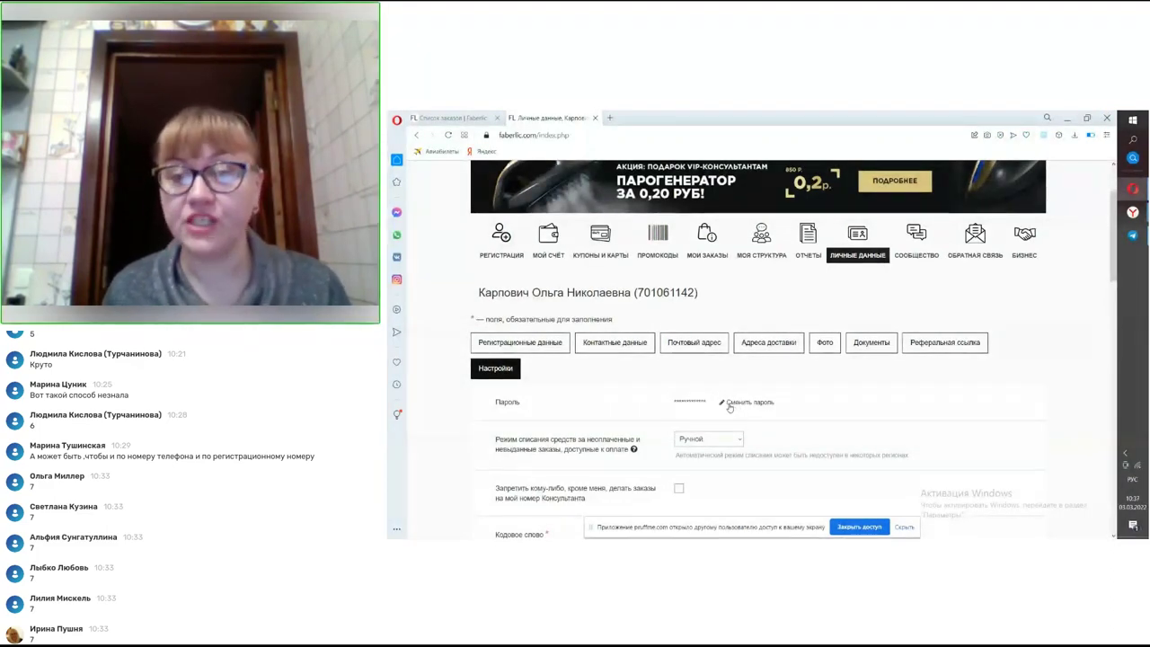
- Scroll through the personal data page to review the linked VK, Facebook, Odnoklassniki, Google and Mail.Ru accounts
scroll(732, 408, "down", 1)
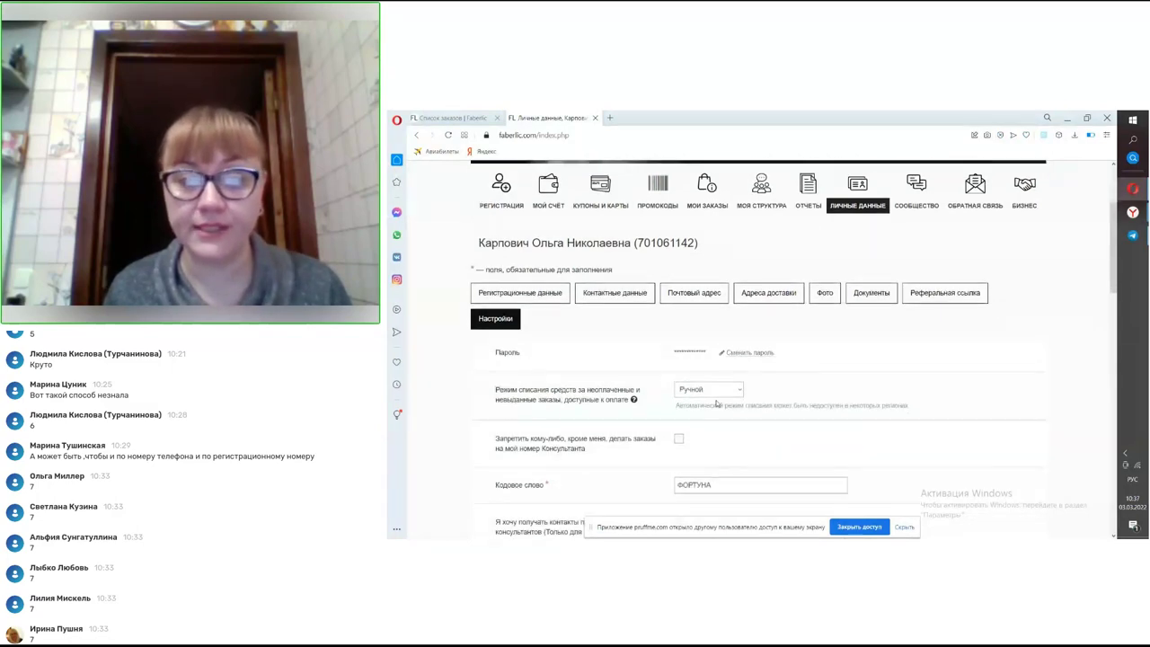
scroll(718, 400, "down", 1)
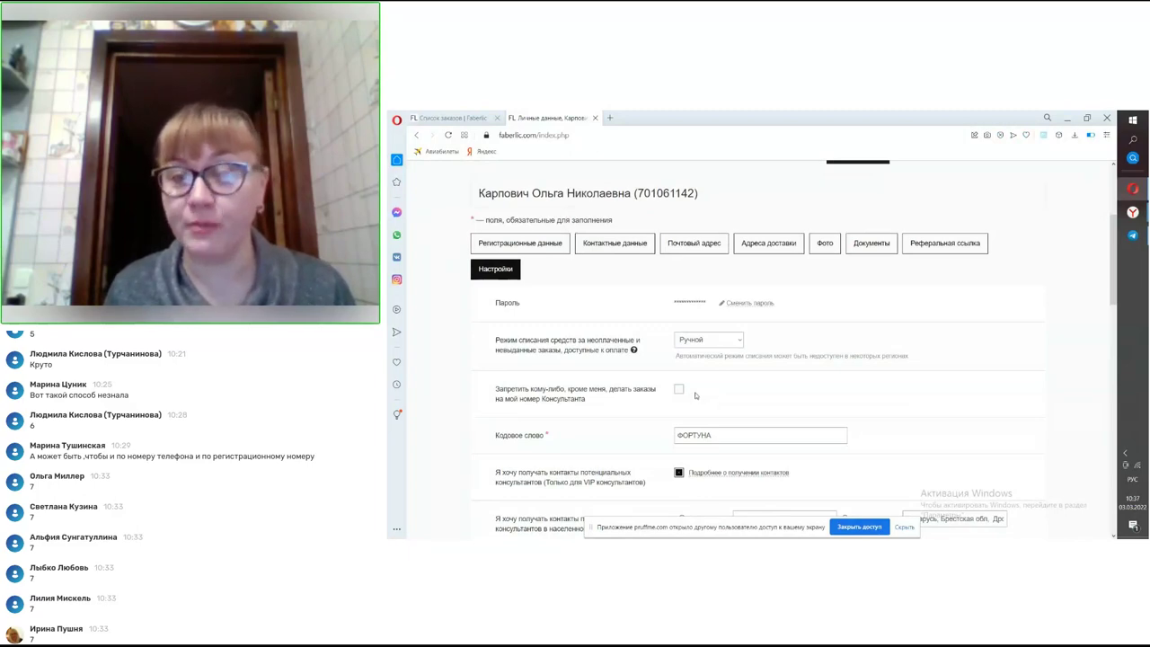
scroll(683, 392, "down", 10)
scroll(682, 393, "down", 5)
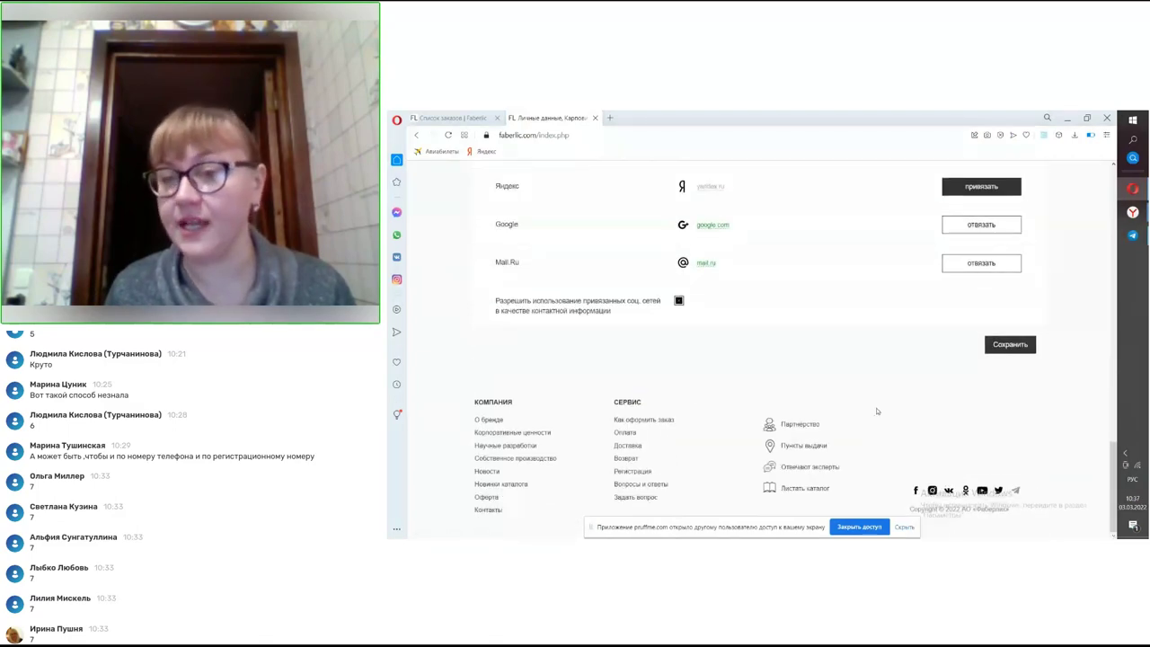
scroll(877, 410, "up", 10)
scroll(879, 410, "up", 8)
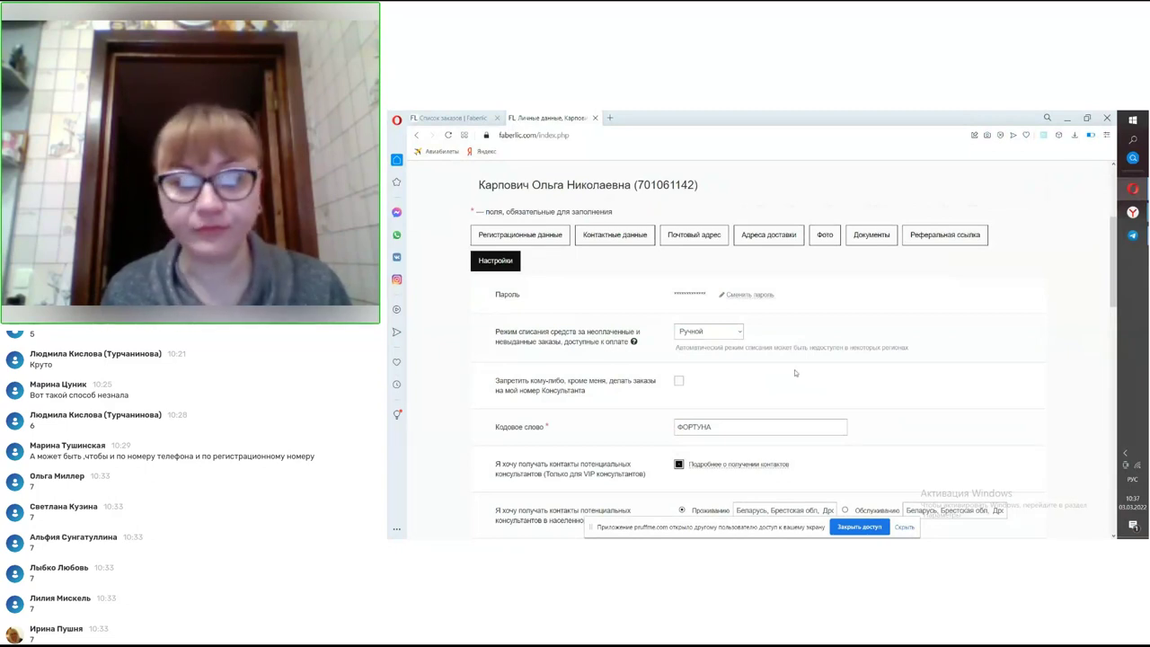
scroll(778, 382, "down", 1)
scroll(776, 387, "down", 1)
mouse_move(755, 381)
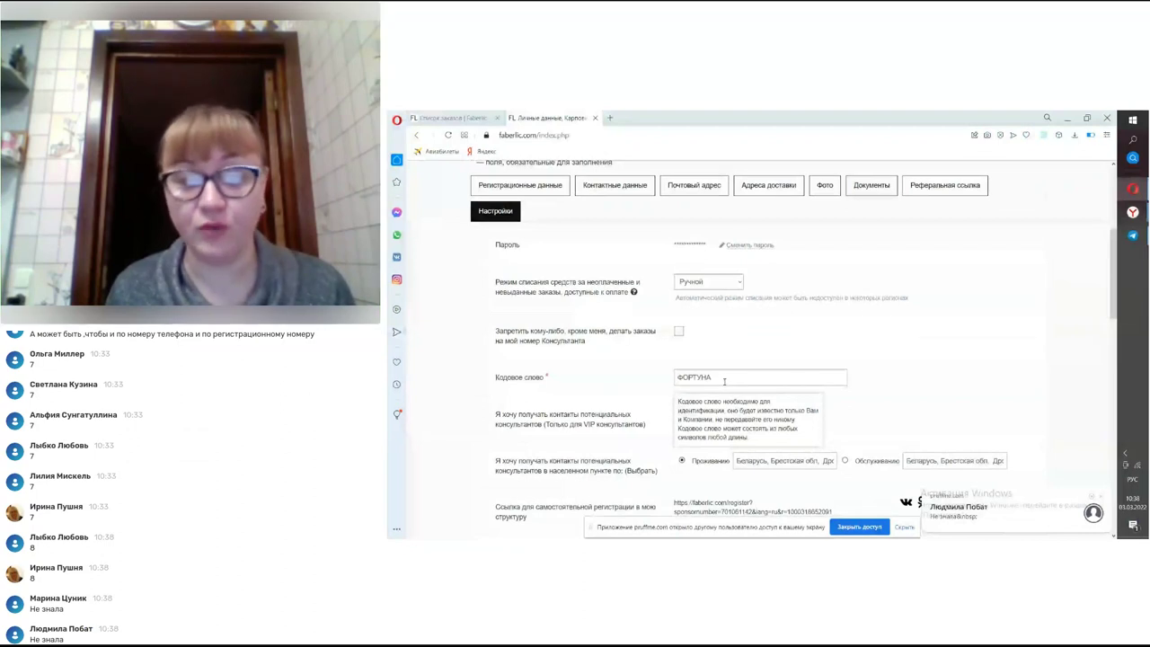
scroll(724, 381, "down", 1)
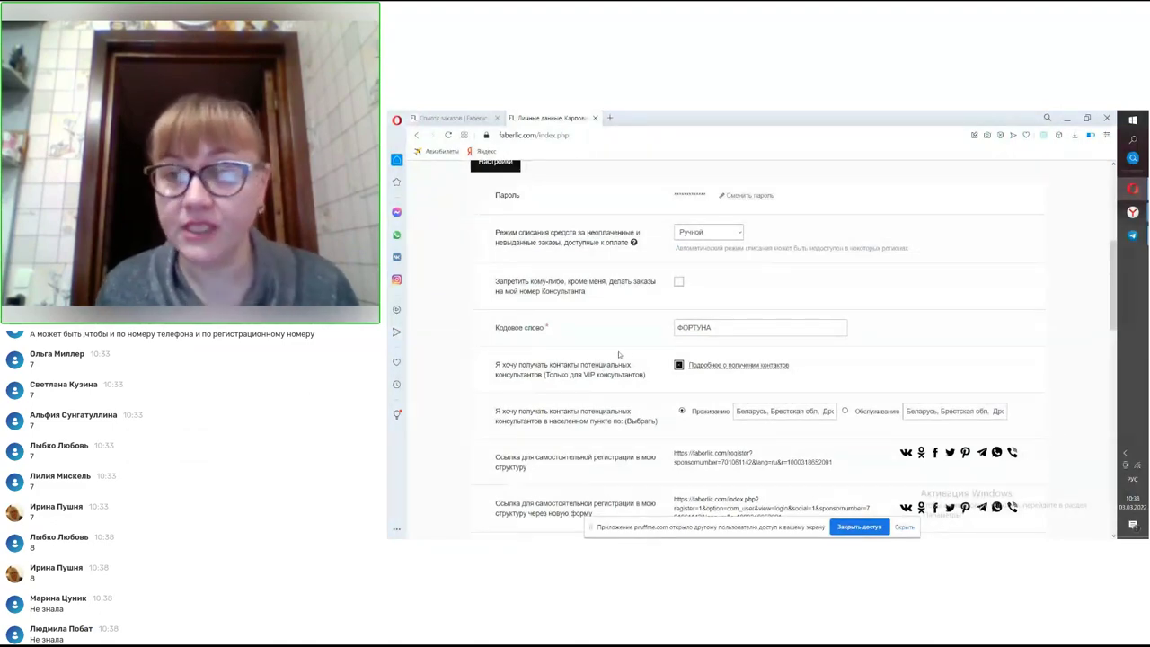
scroll(603, 364, "up", 3)
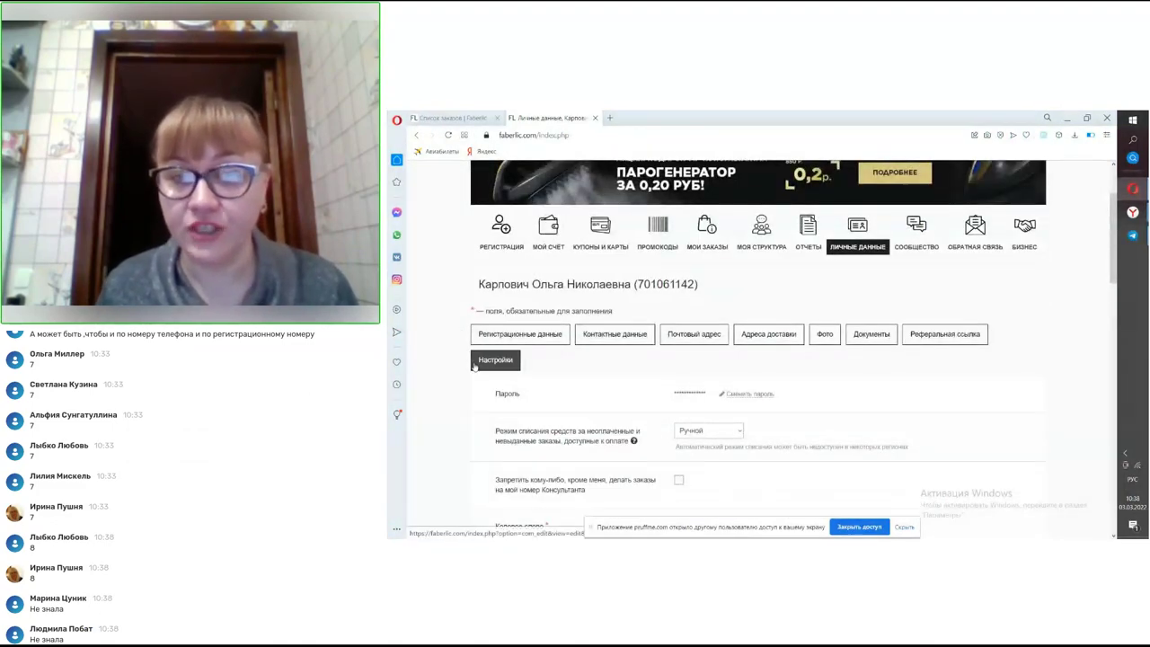
scroll(475, 367, "down", 3)
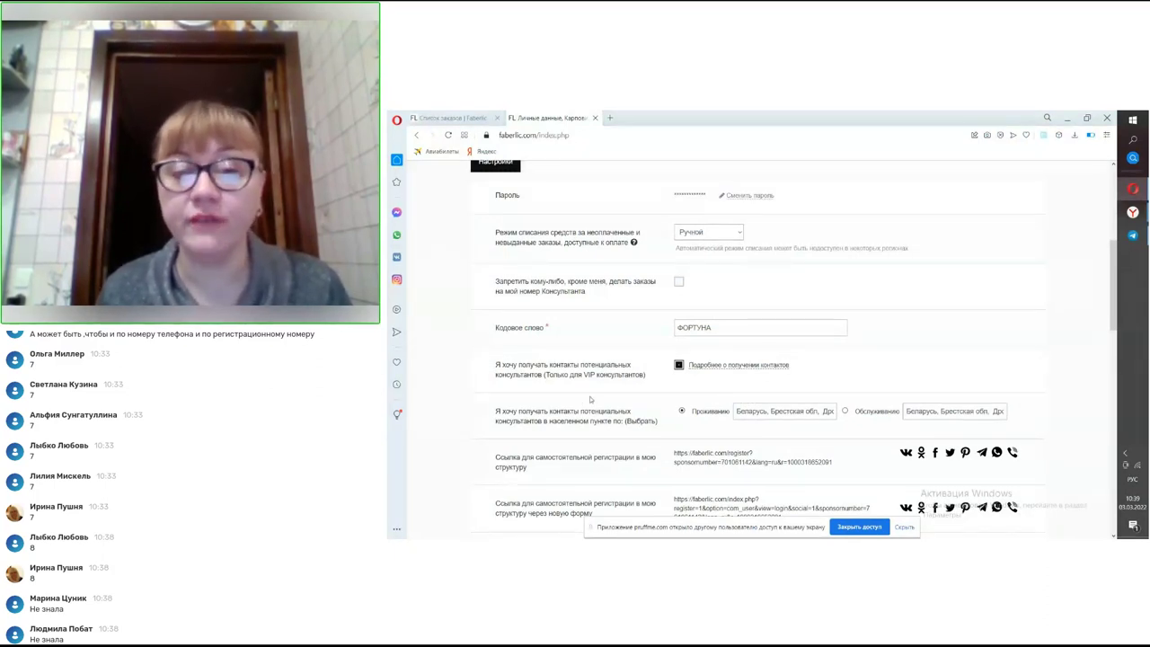
scroll(619, 414, "down", 1)
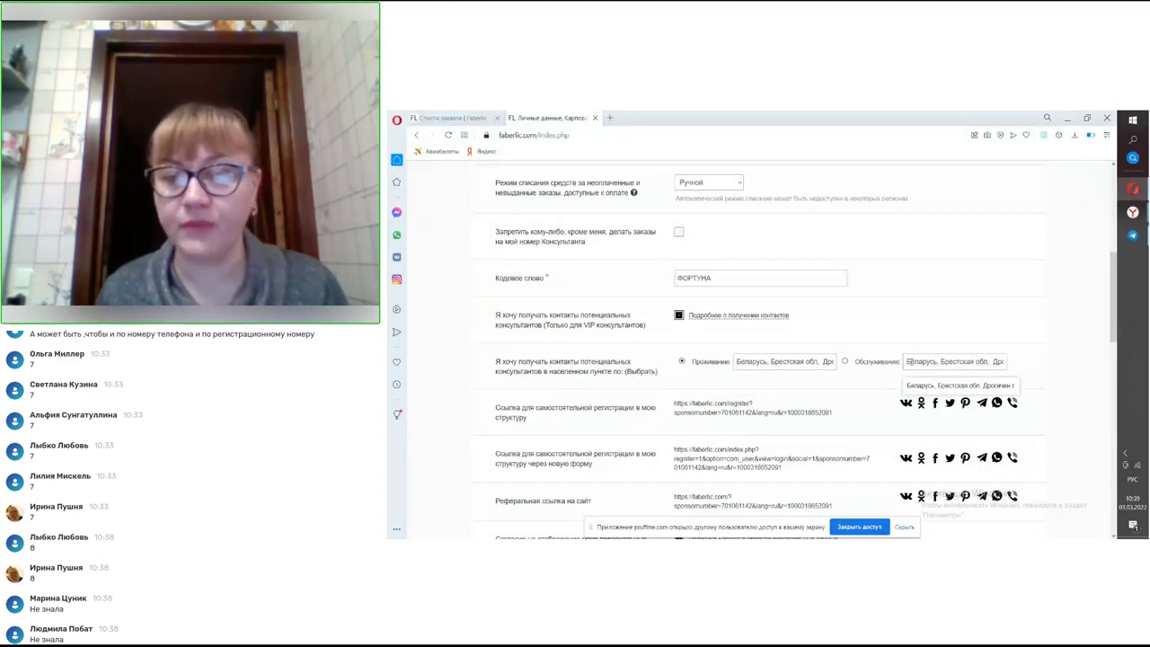
scroll(799, 391, "down", 1)
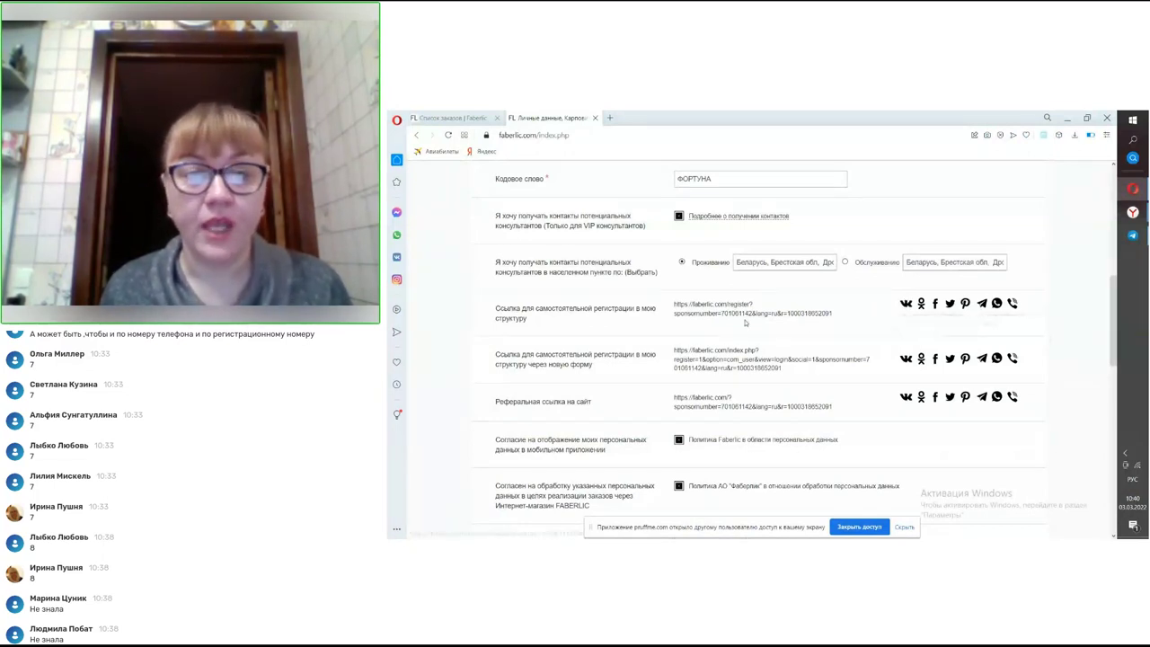
scroll(709, 327, "down", 1)
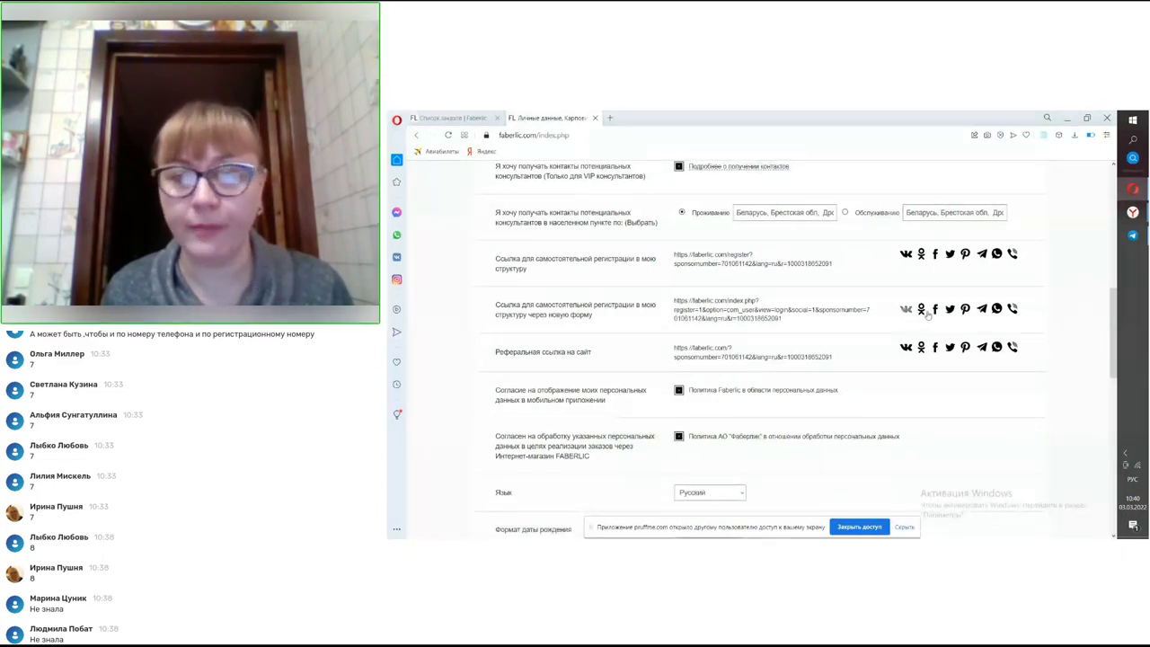
scroll(632, 343, "down", 1)
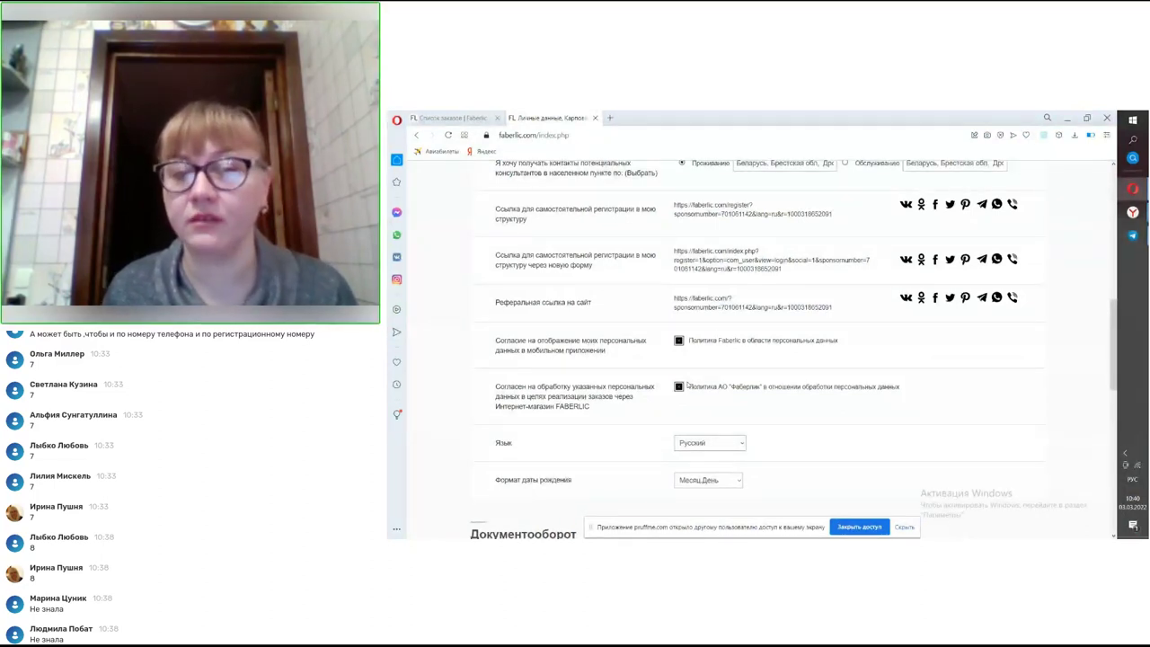
scroll(685, 369, "down", 3)
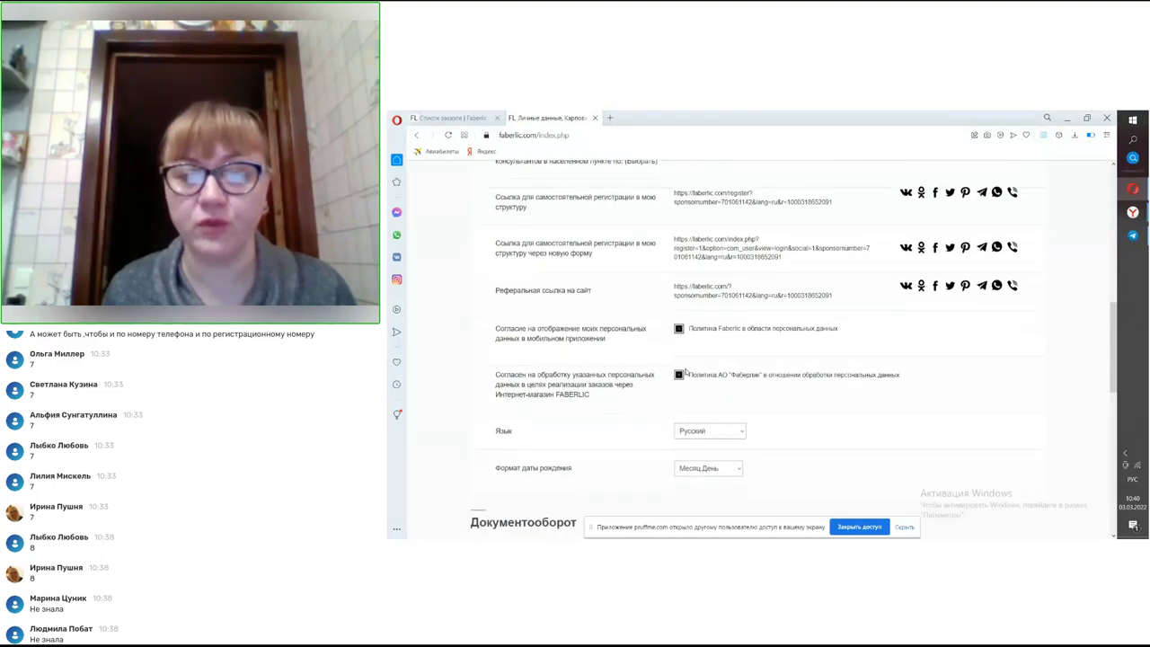
scroll(674, 330, "down", 4)
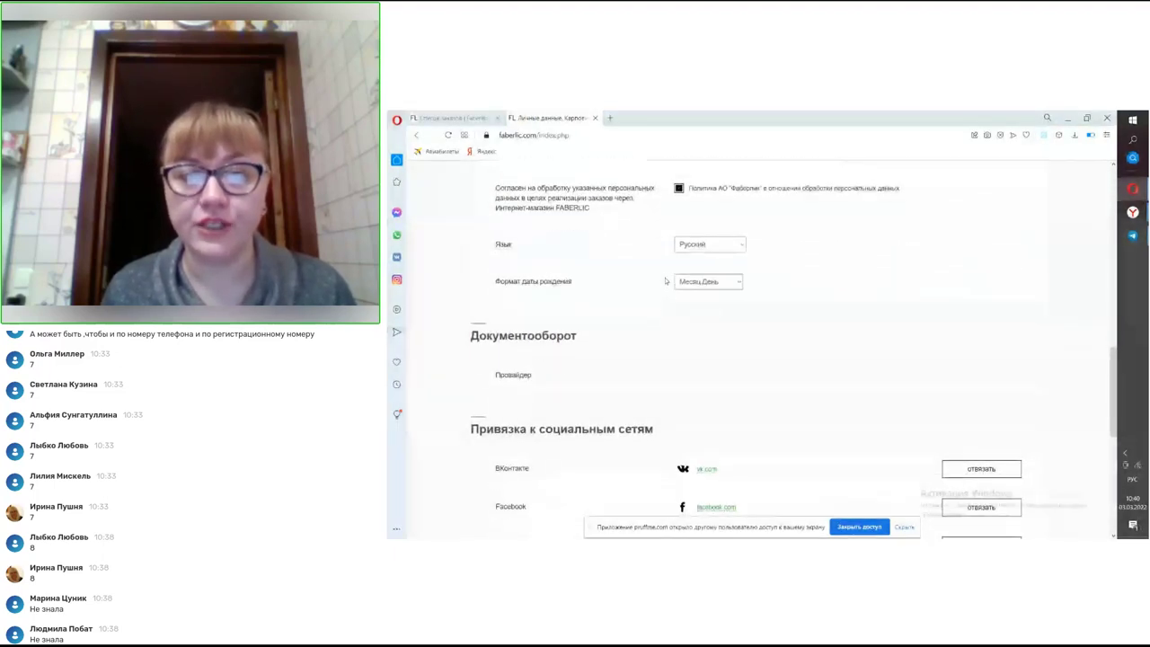
scroll(809, 301, "down", 1)
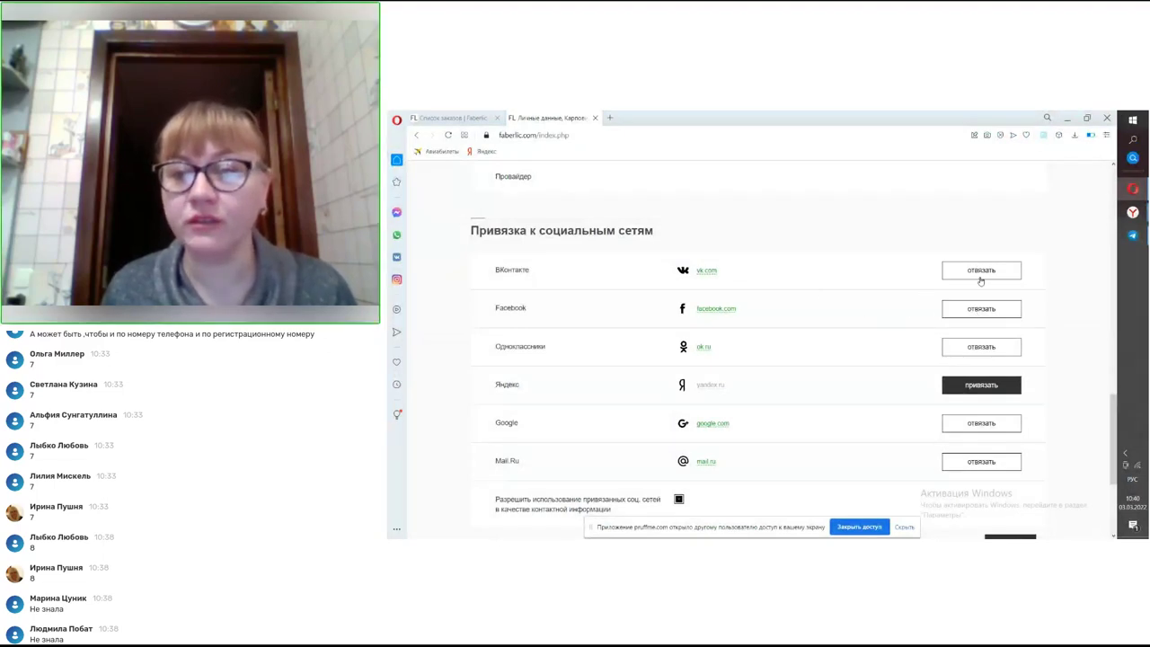
scroll(978, 361, "down", 1)
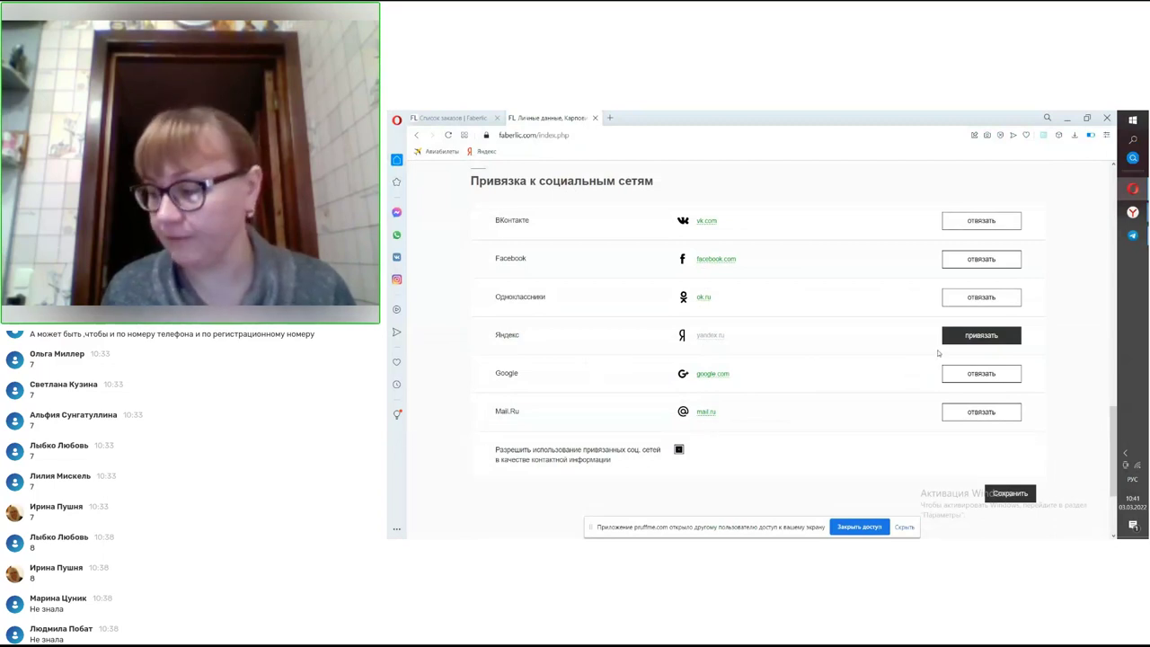
scroll(781, 418, "down", 1)
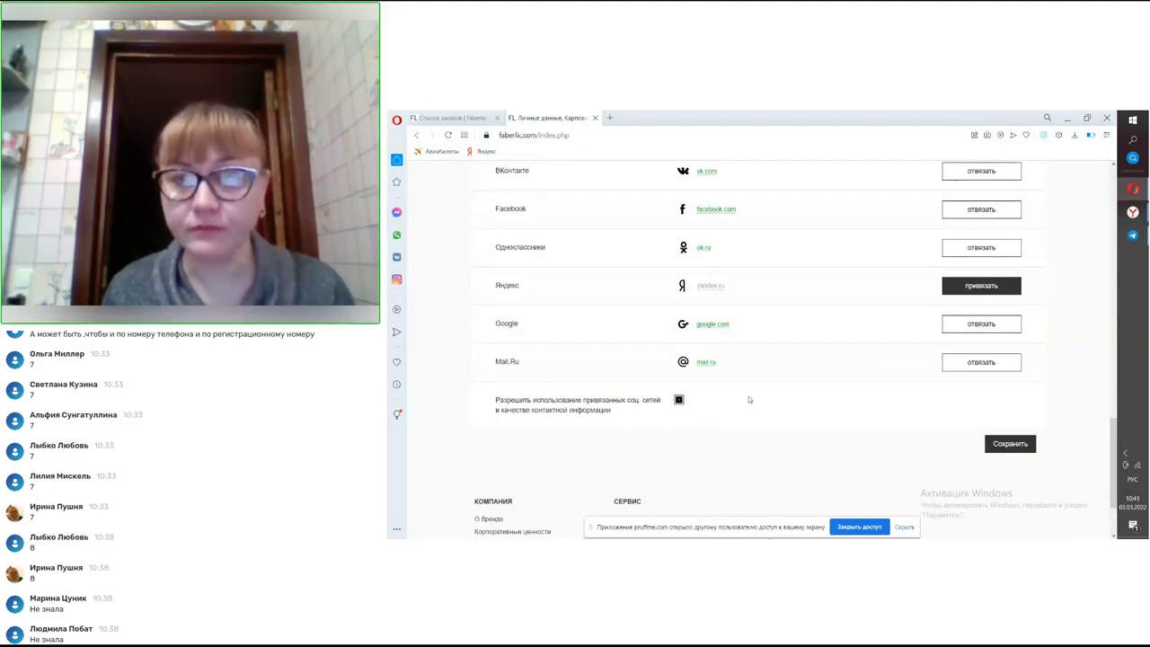
scroll(796, 390, "up", 2)
scroll(803, 369, "up", 10)
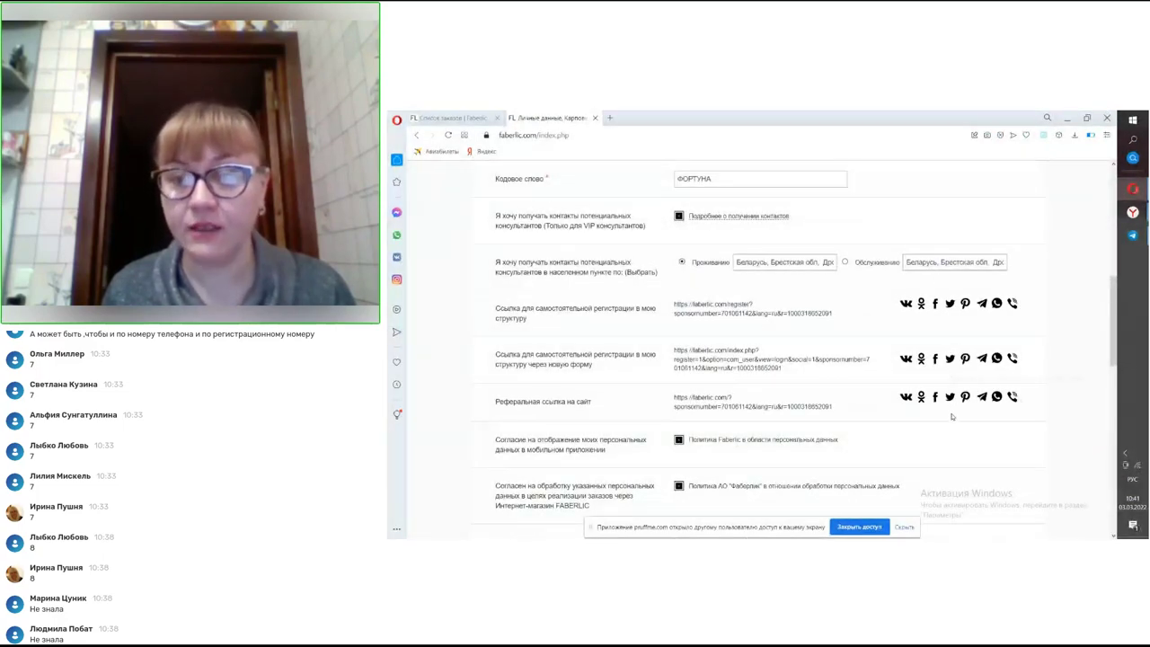
scroll(950, 356, "down", 10)
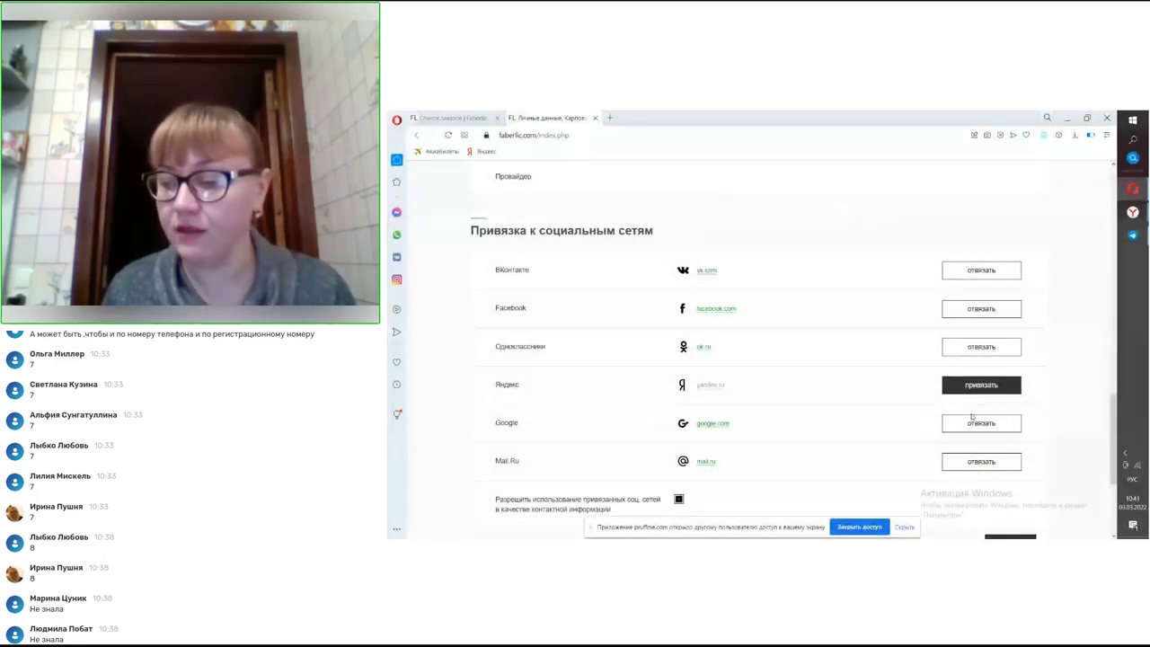
scroll(968, 478, "down", 1)
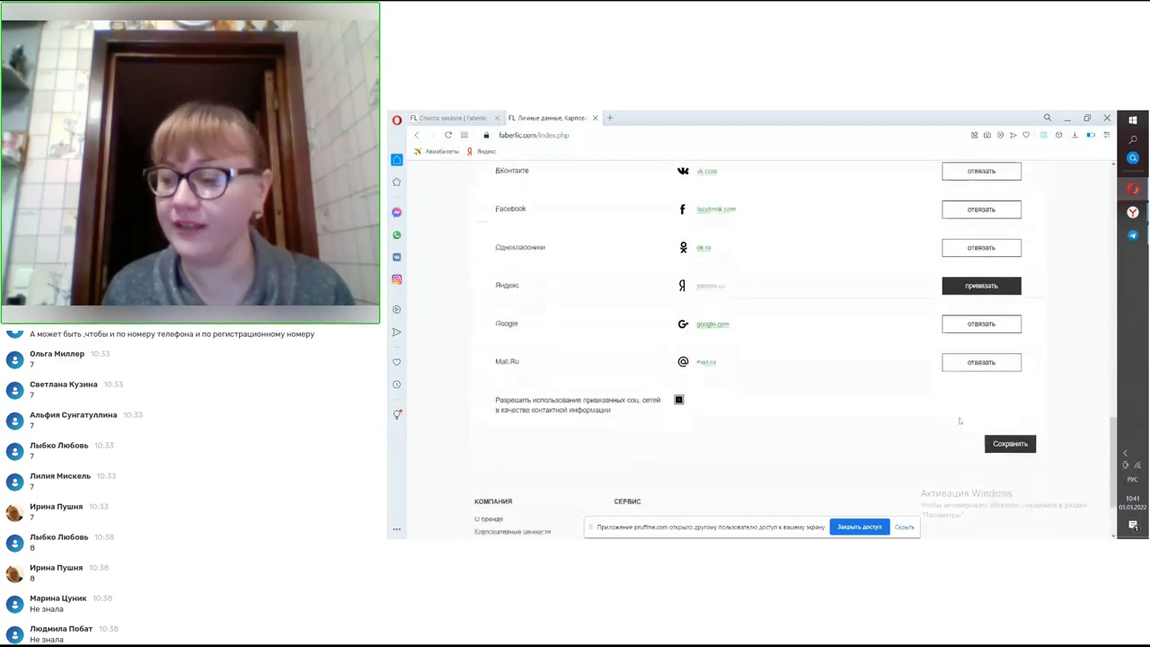
scroll(959, 392, "down", 1)
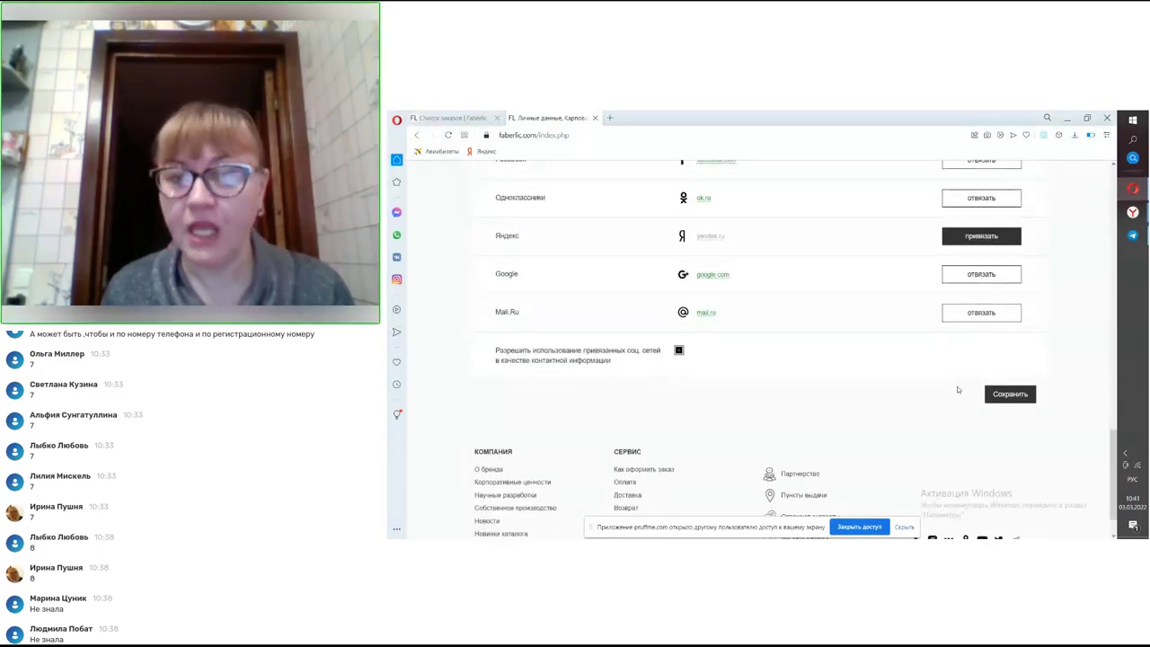
scroll(918, 357, "up", 8)
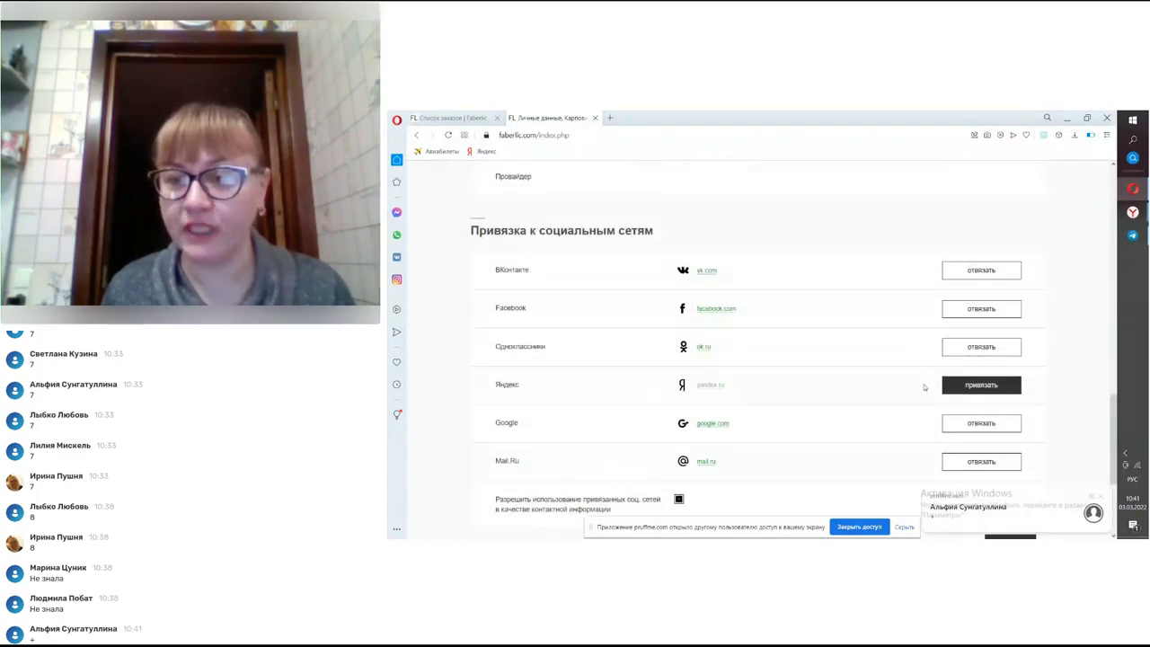
scroll(924, 387, "down", 10)
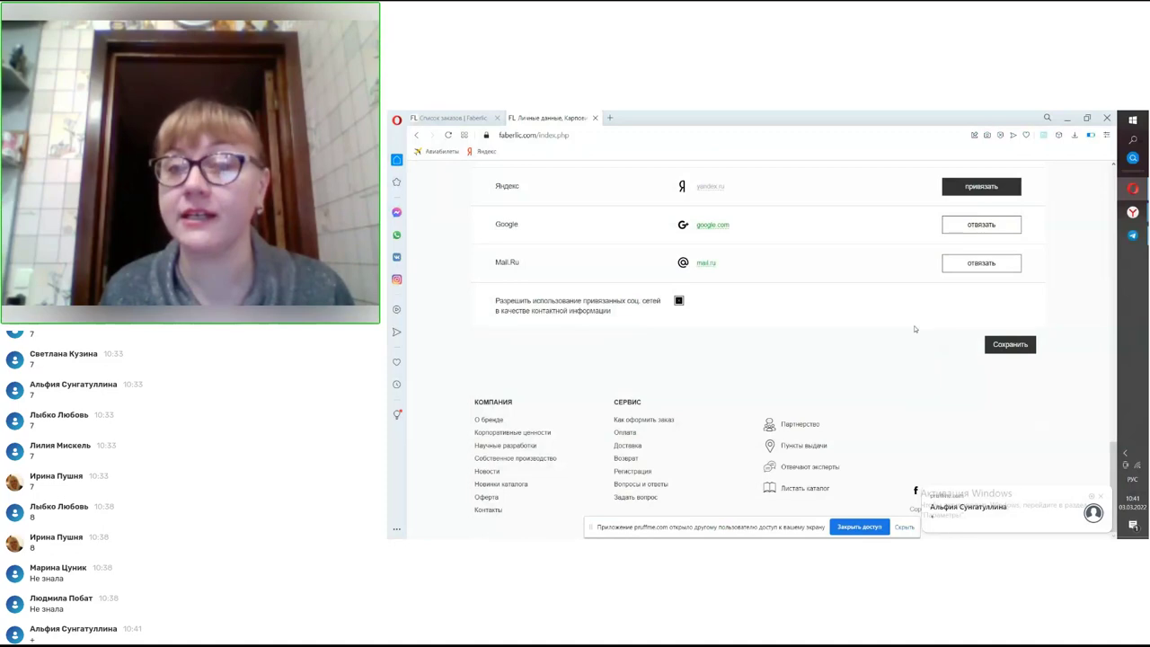
scroll(916, 329, "up", 5)
scroll(916, 329, "up", 6)
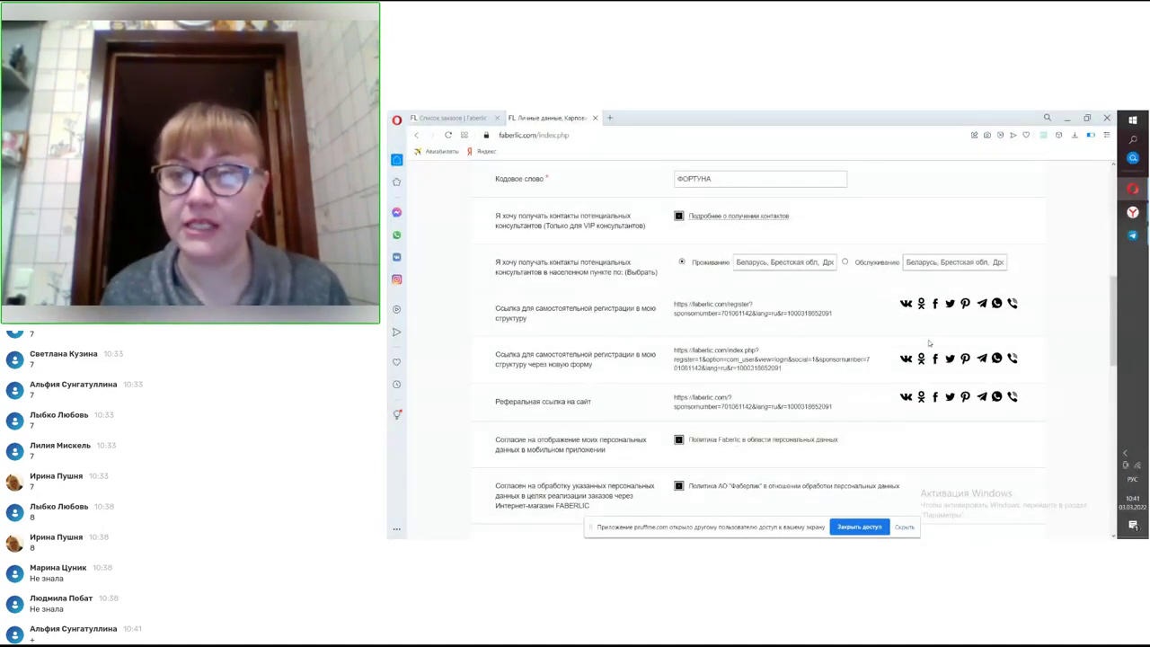
scroll(930, 342, "up", 4)
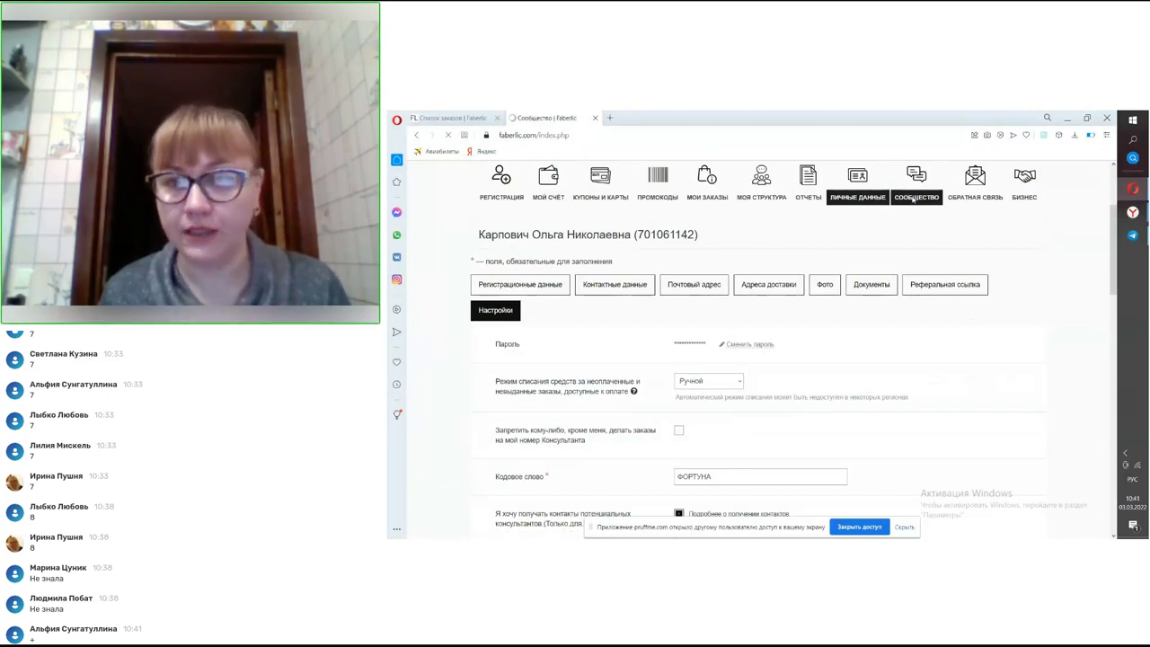
- Scroll down the Сообщество page to the Сообщения list with 324 conversations and 4 unread system messages
scroll(917, 225, "down", 5)
scroll(919, 246, "down", 3)
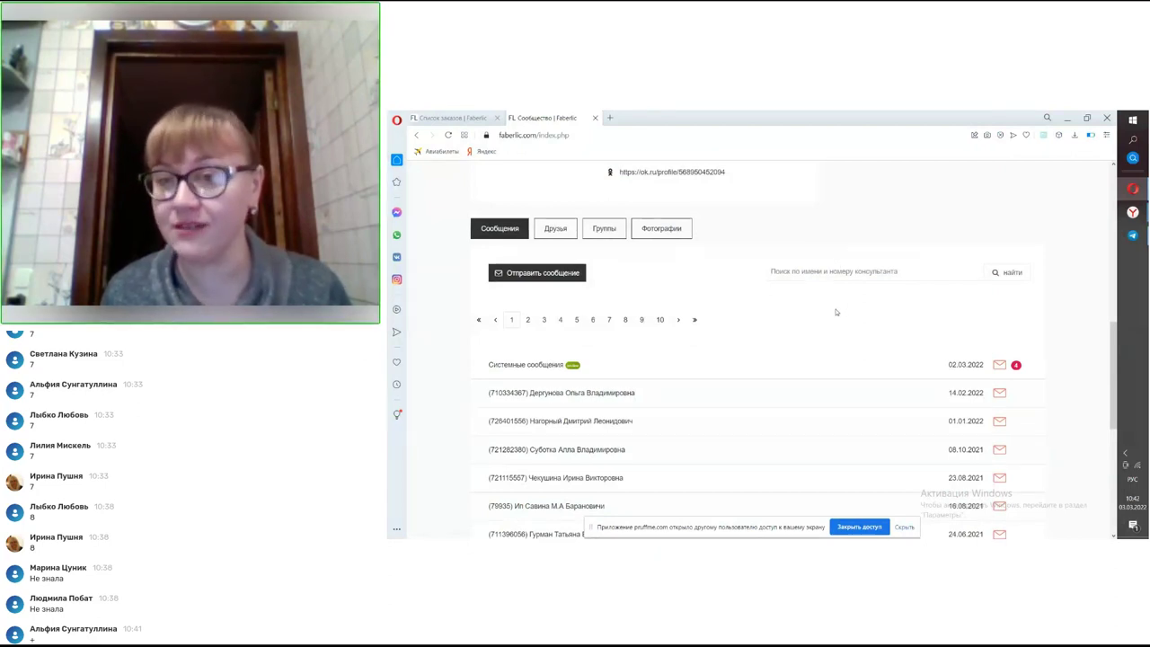
scroll(937, 333, "up", 10)
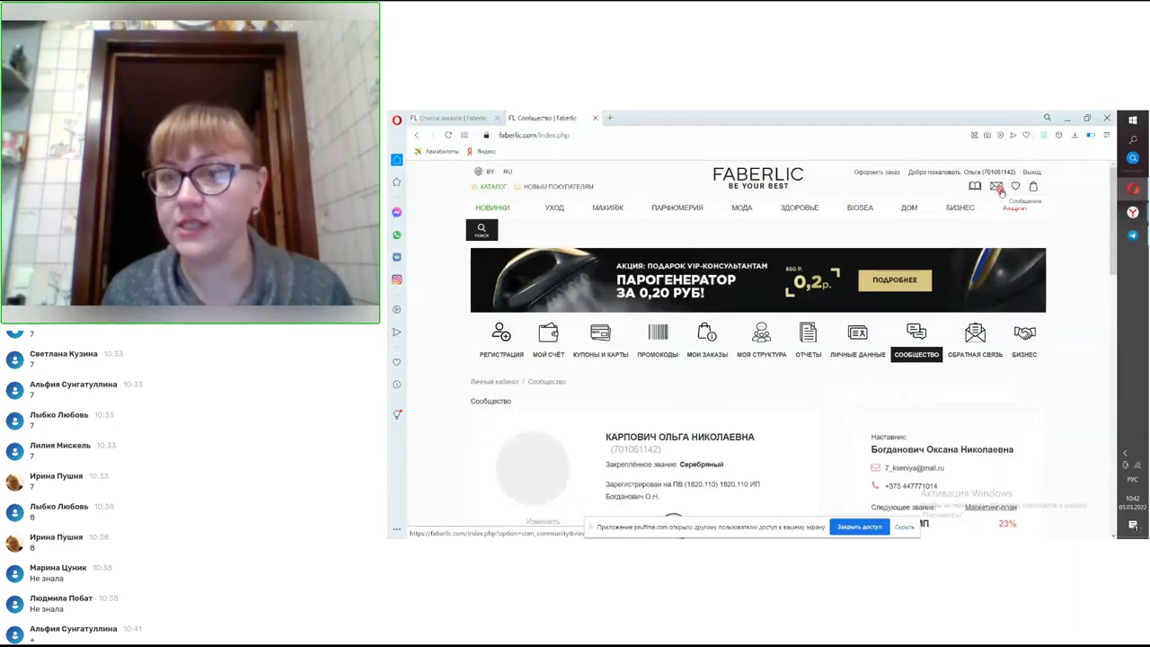
scroll(1003, 217, "down", 2)
scroll(1004, 217, "down", 5)
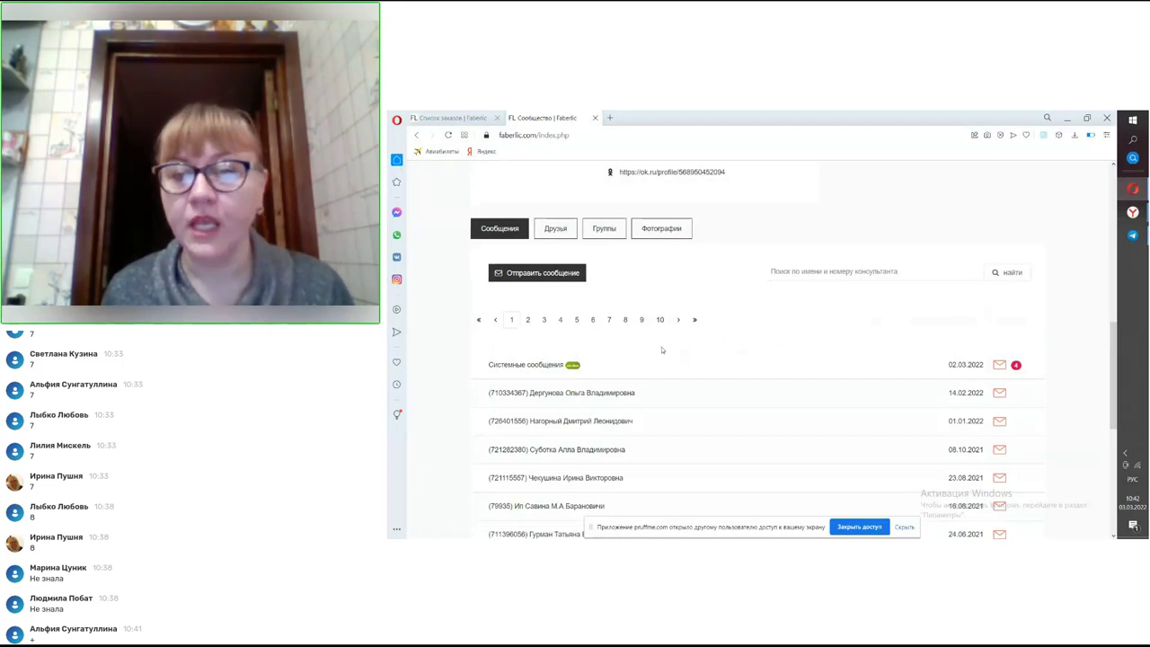
scroll(975, 406, "down", 2)
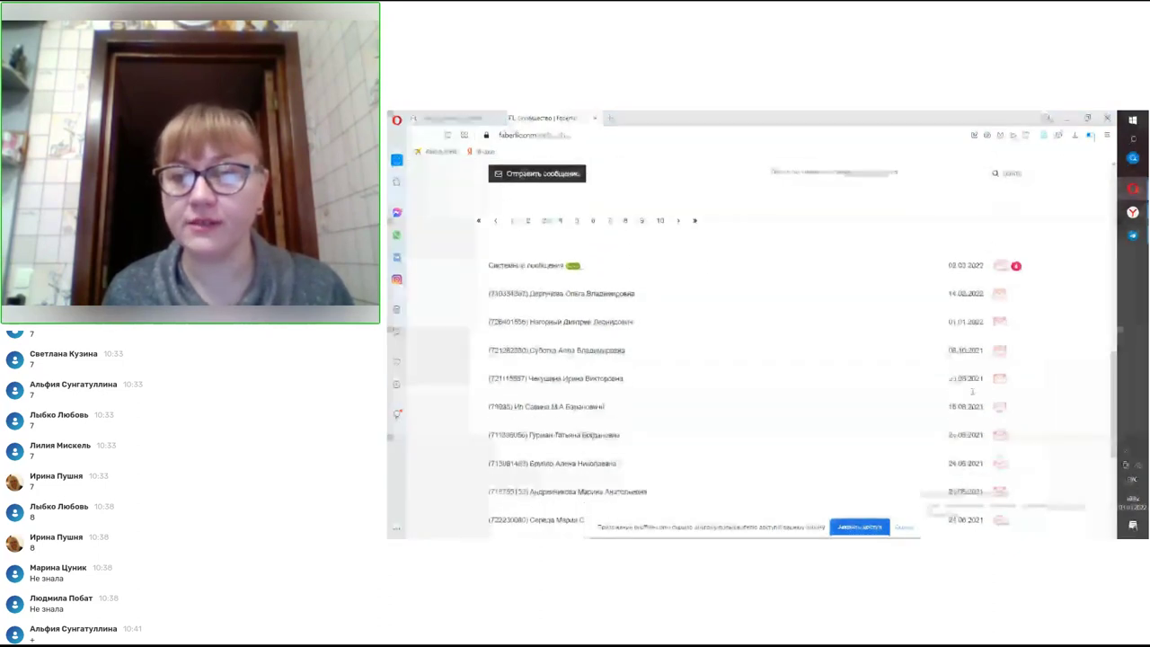
scroll(964, 330, "down", 1)
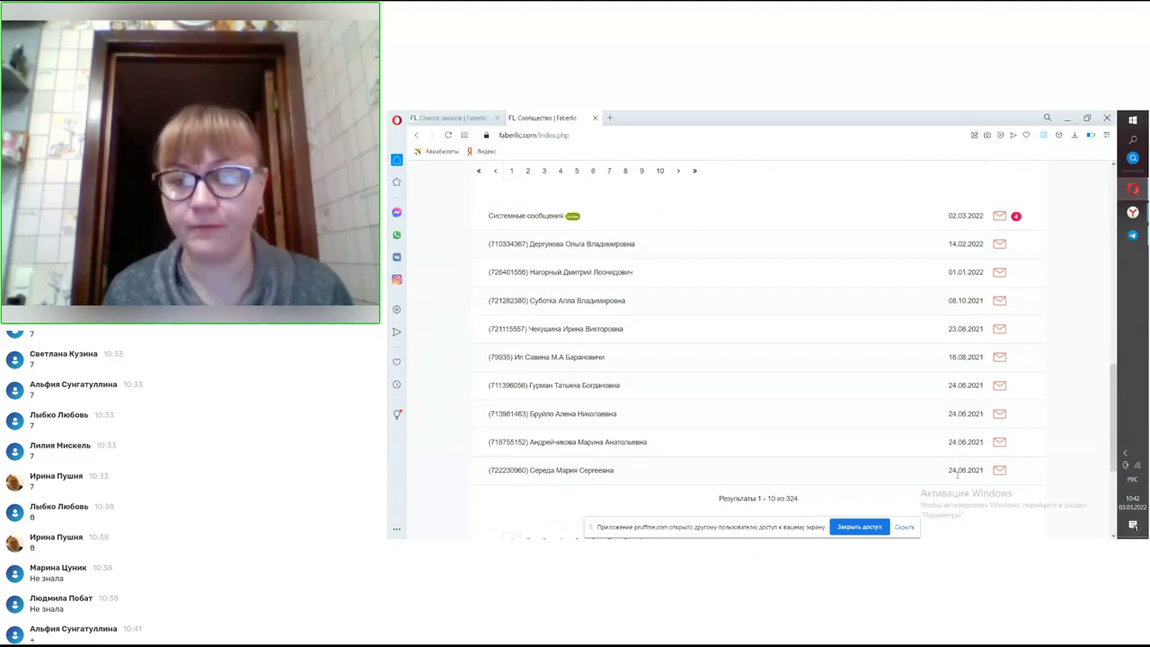
scroll(555, 294, "up", 3)
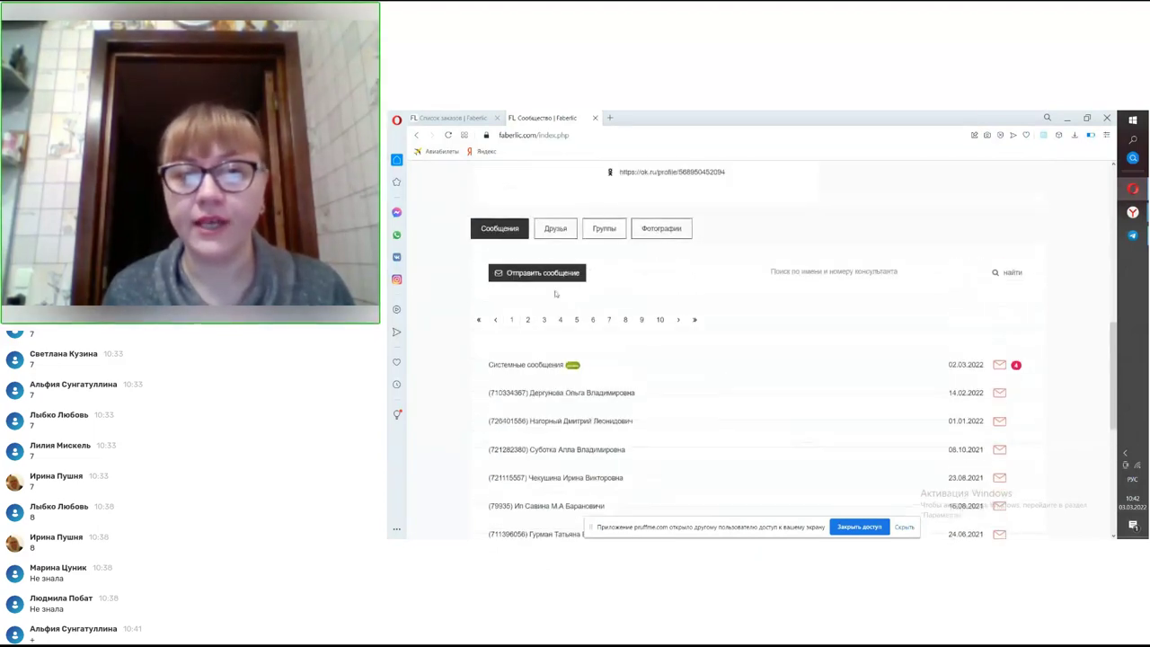
- Start a new message addressed to Личной группе and place the cursor in its empty body
left_click(536, 278)
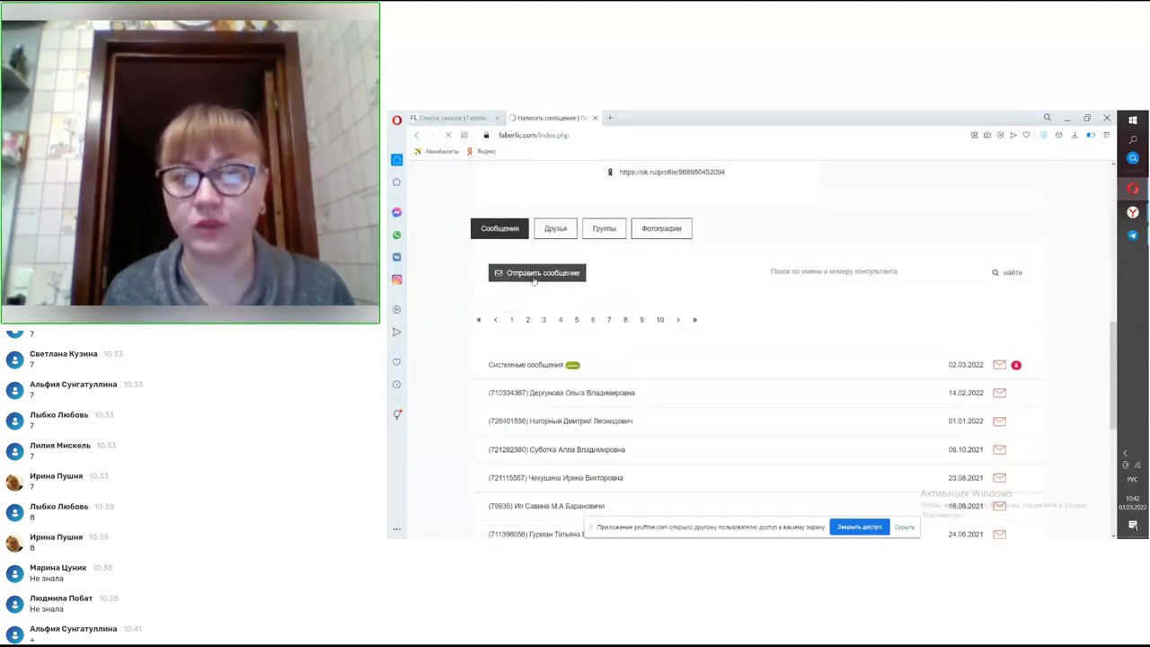
scroll(730, 316, "down", 5)
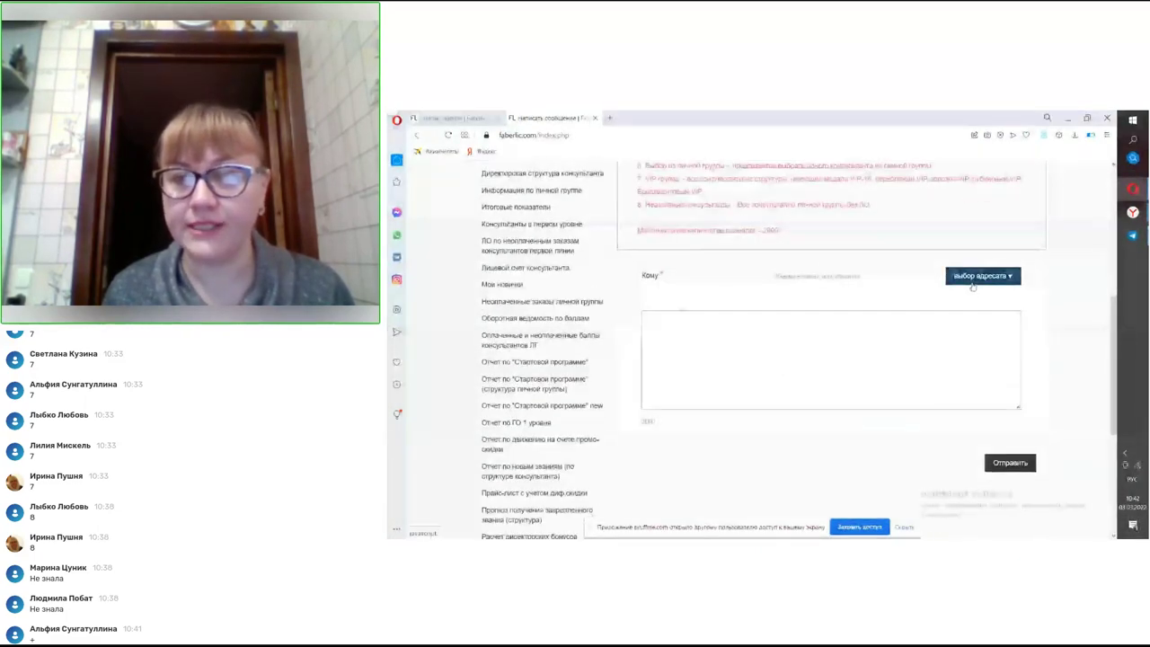
left_click(977, 278)
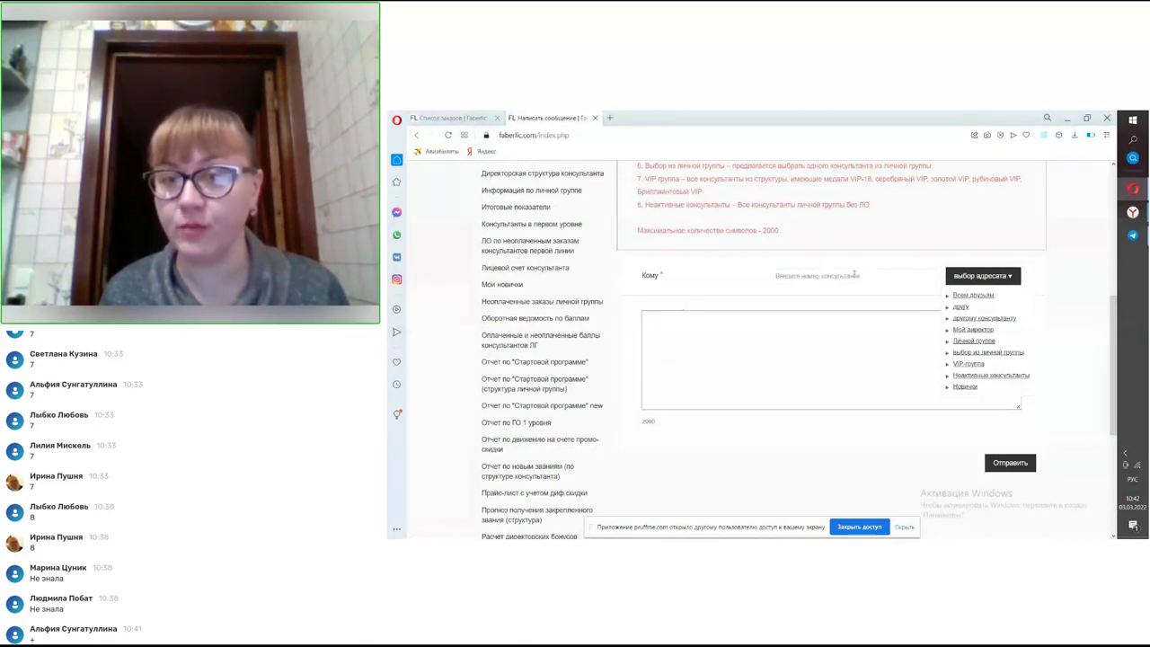
left_click(854, 275)
left_click(983, 275)
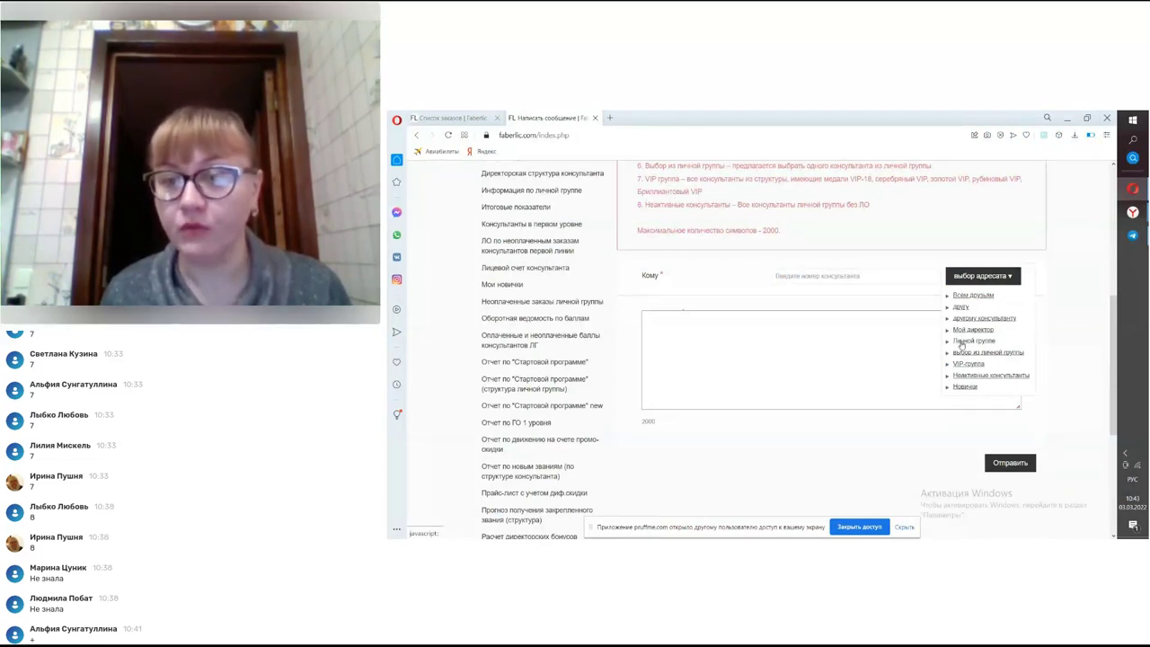
left_click(961, 343)
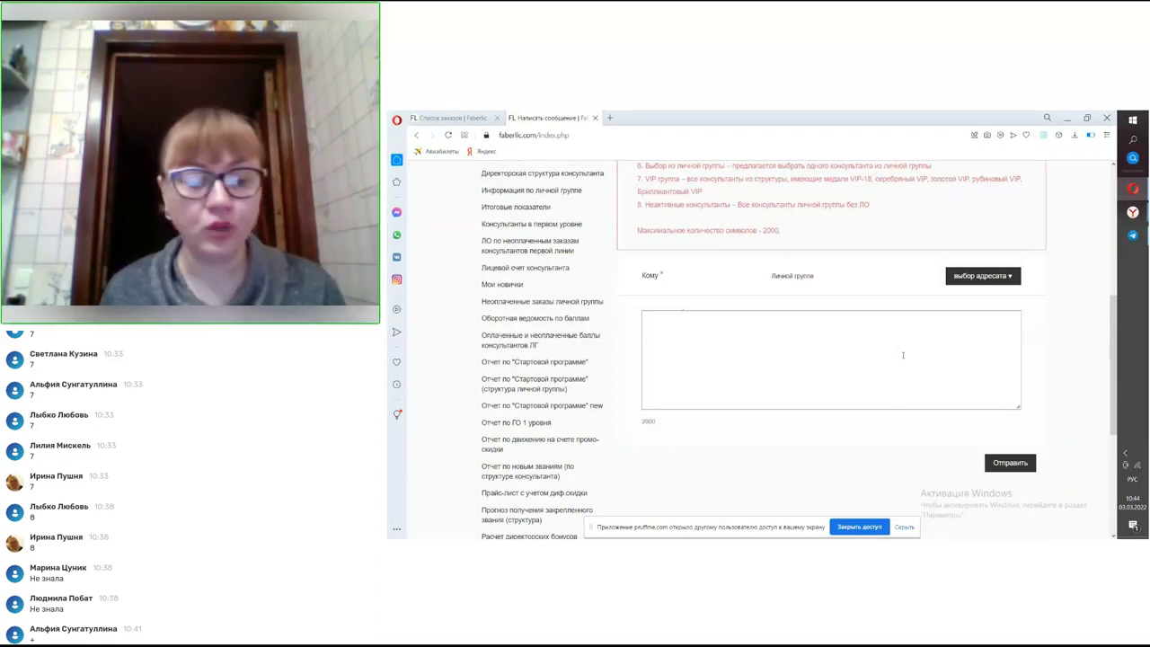
left_click(903, 355)
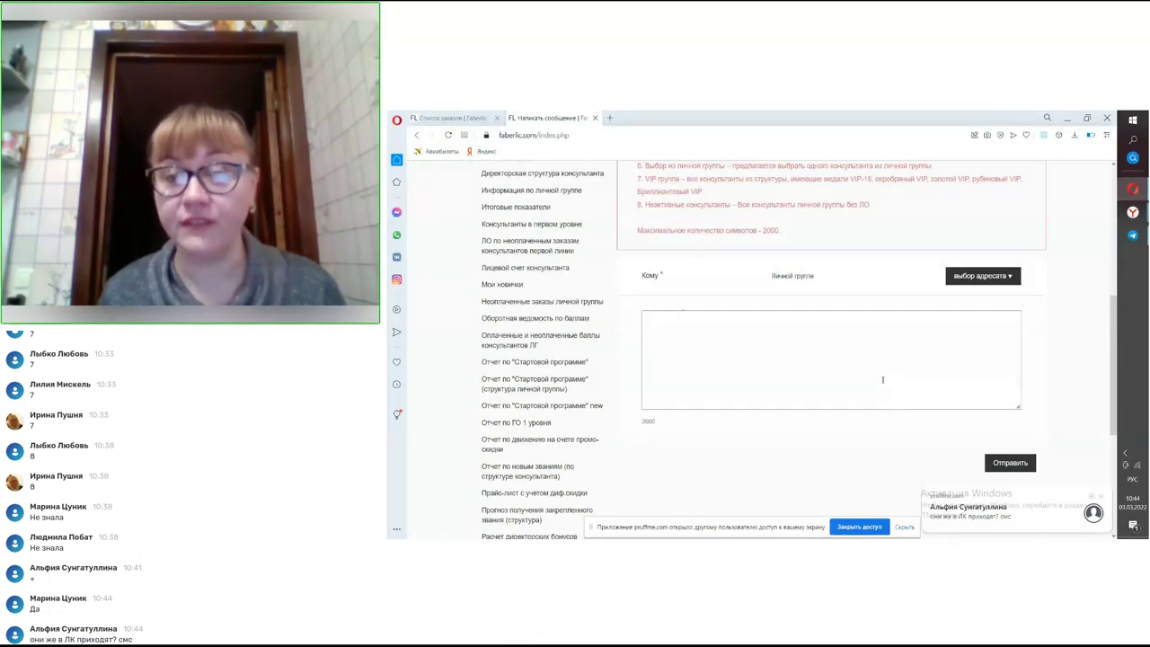
- Scroll back to the message form and show the recipient options, still set to Личной группе
scroll(1022, 176, "up", 6)
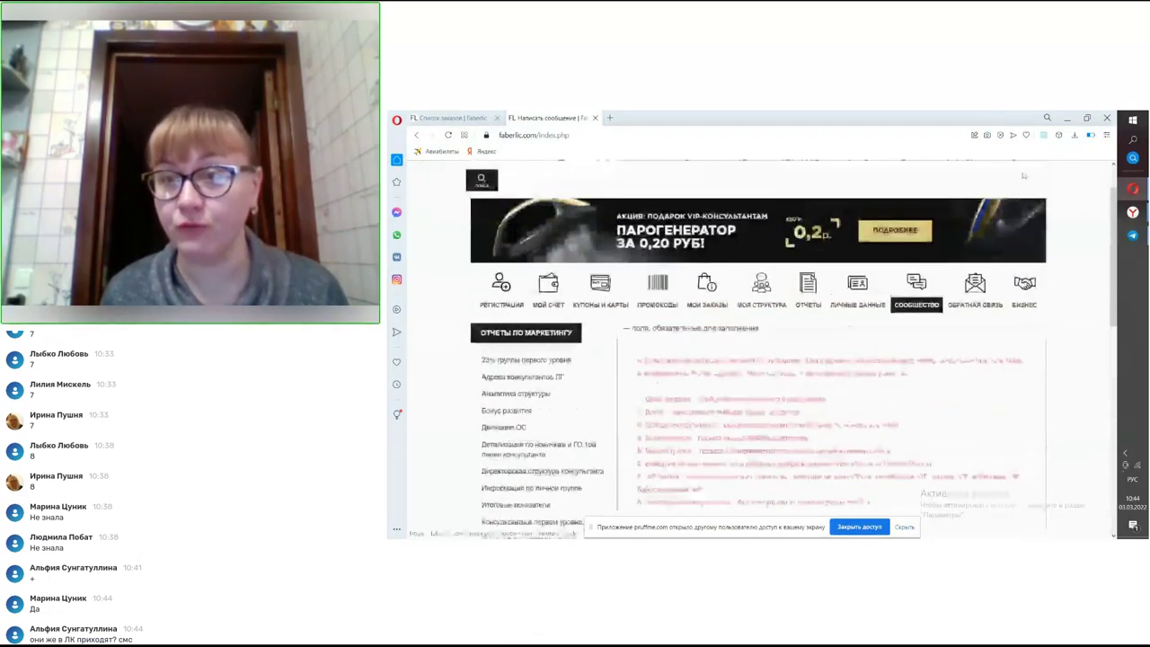
scroll(1022, 176, "up", 1)
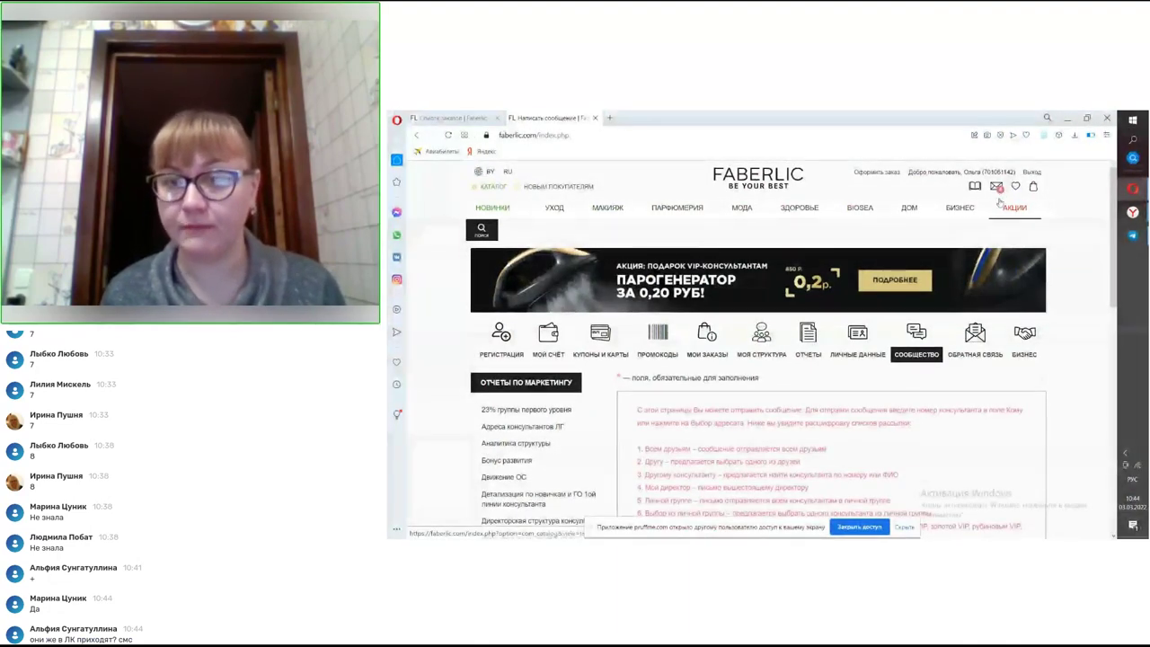
scroll(963, 276, "down", 10)
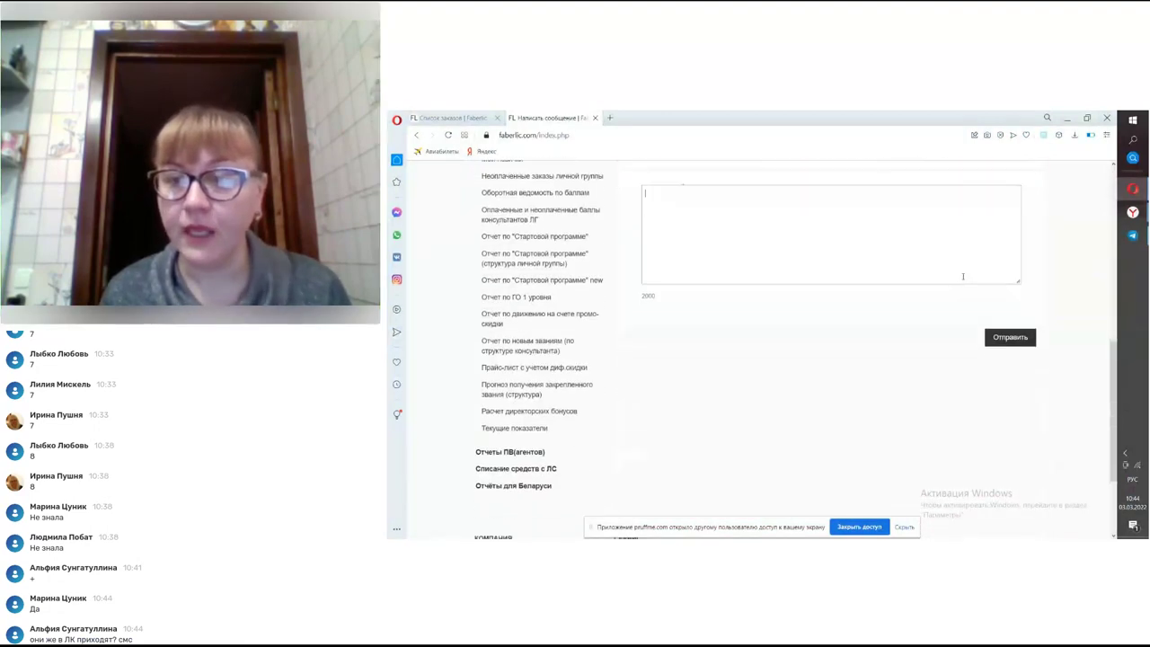
scroll(962, 276, "up", 3)
left_click(983, 371)
scroll(977, 367, "down", 1)
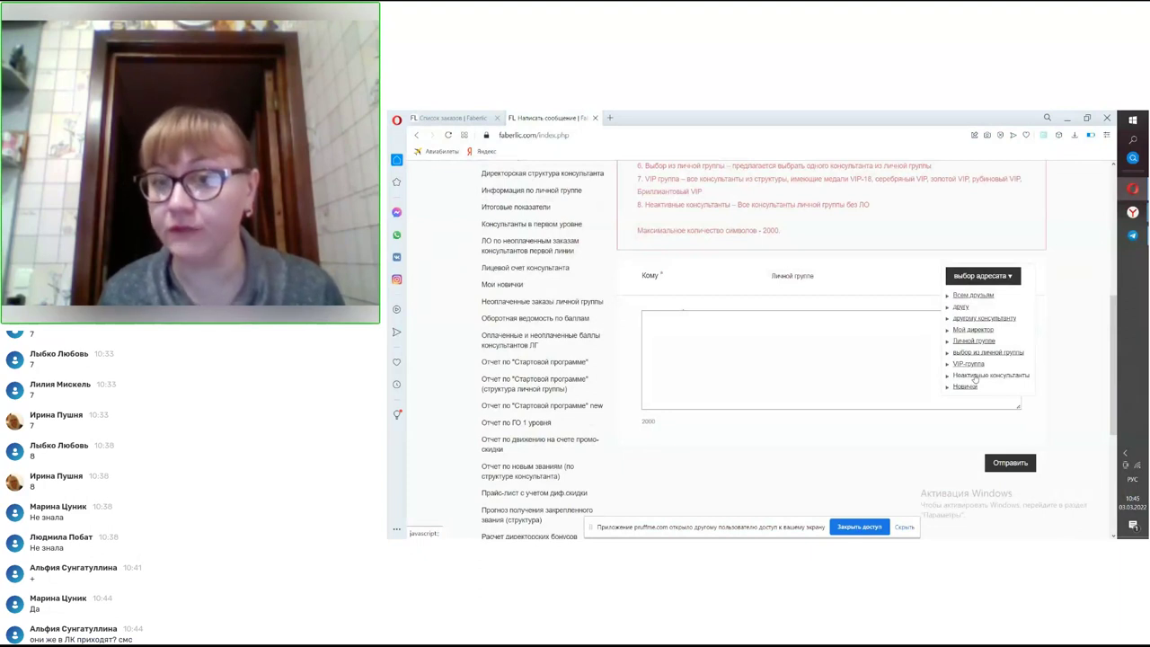
- Try Неактивные консультанты and VIP группа as recipients, settle on Новички, then return to Сообщество
left_click(975, 376)
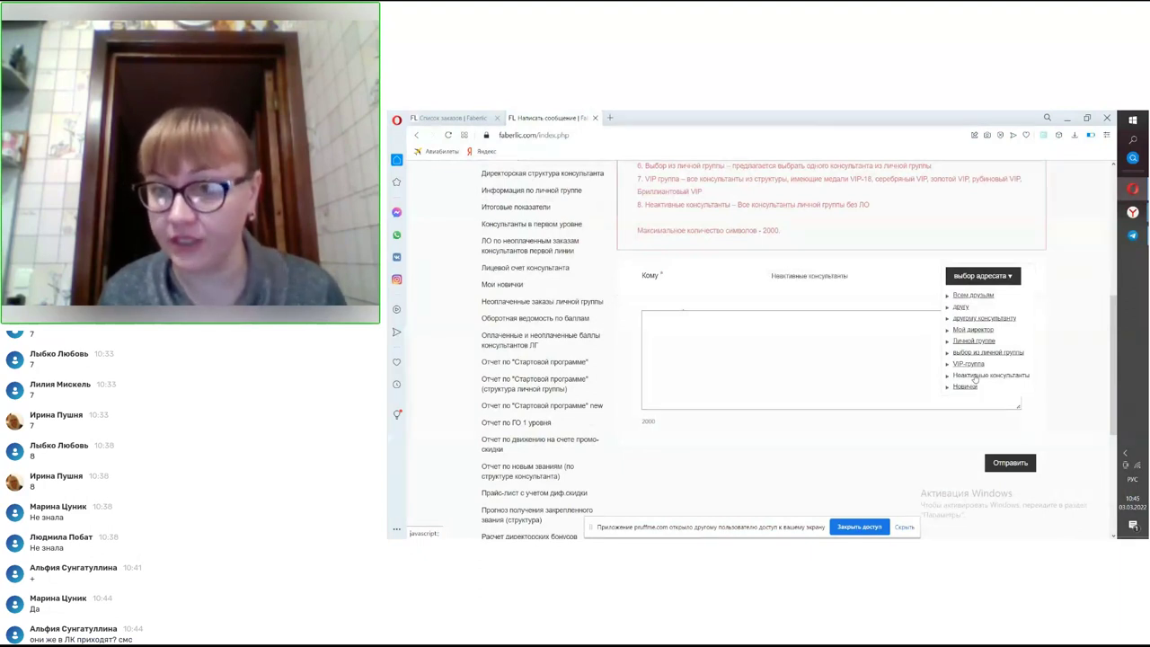
left_click(857, 348)
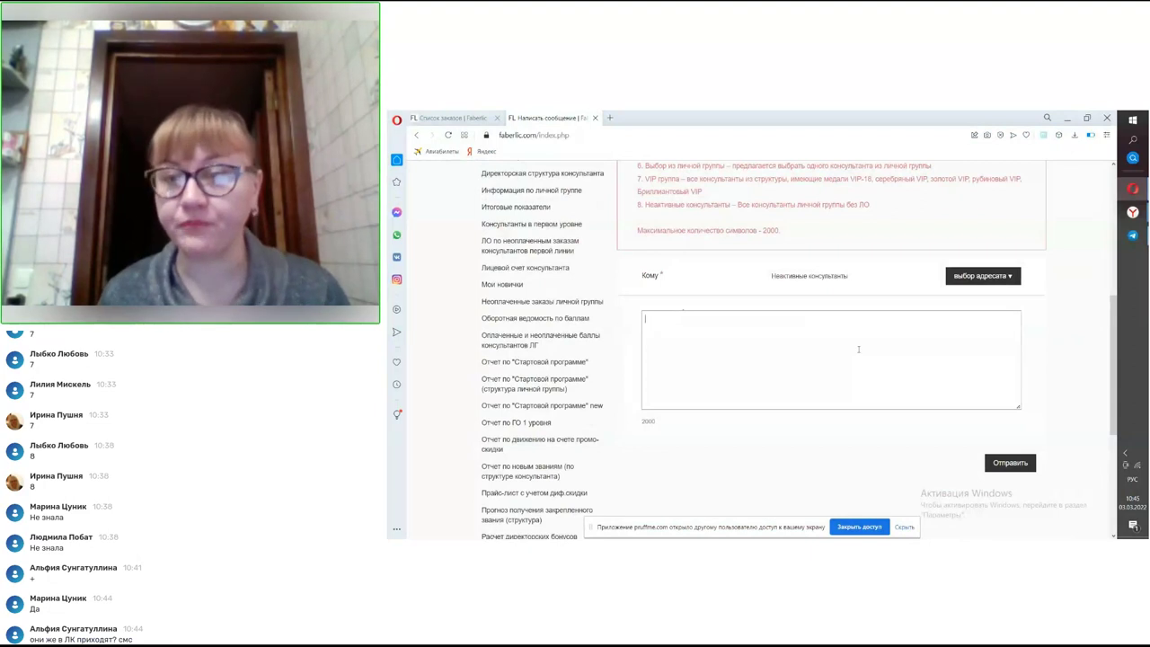
left_click(959, 281)
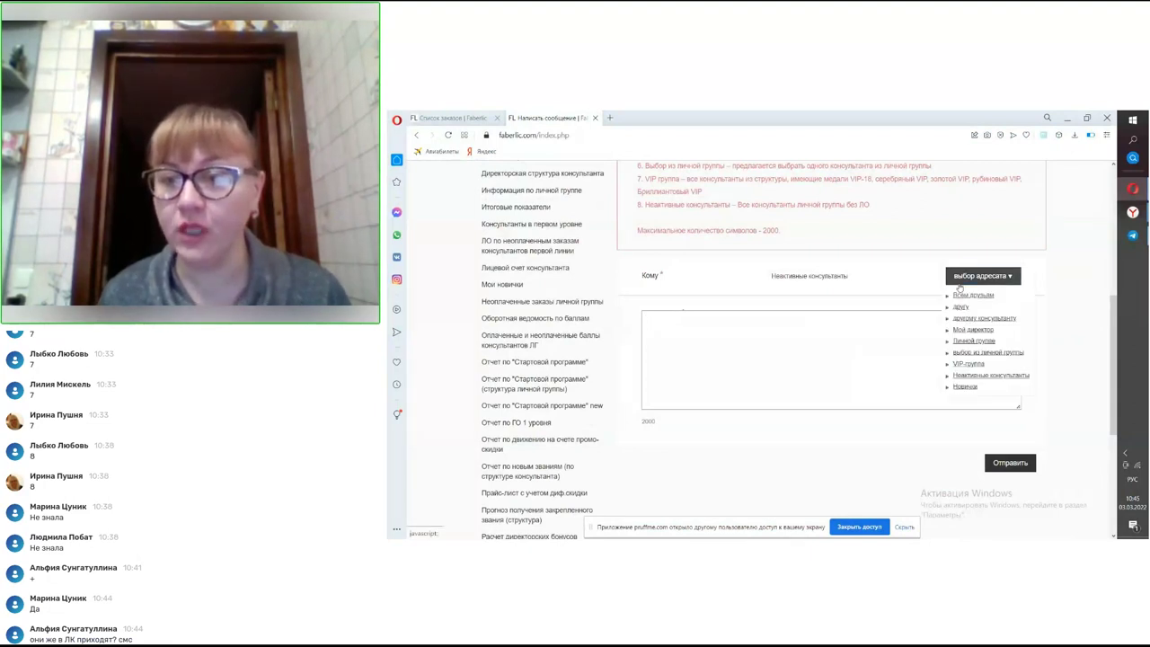
left_click(962, 364)
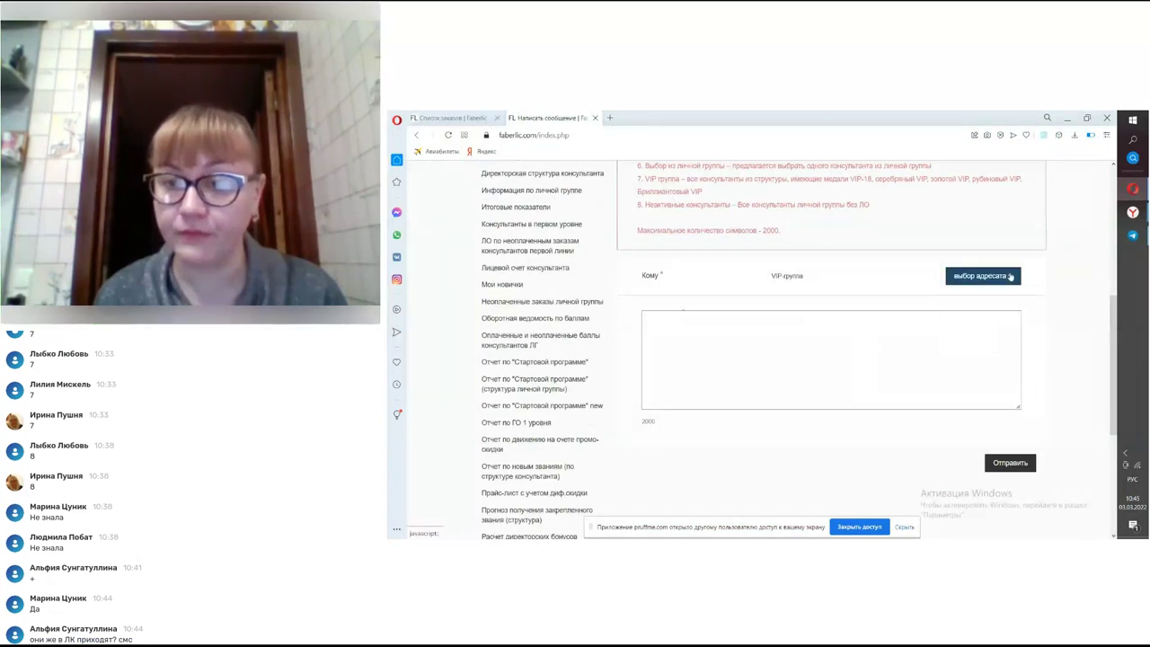
left_click(983, 275)
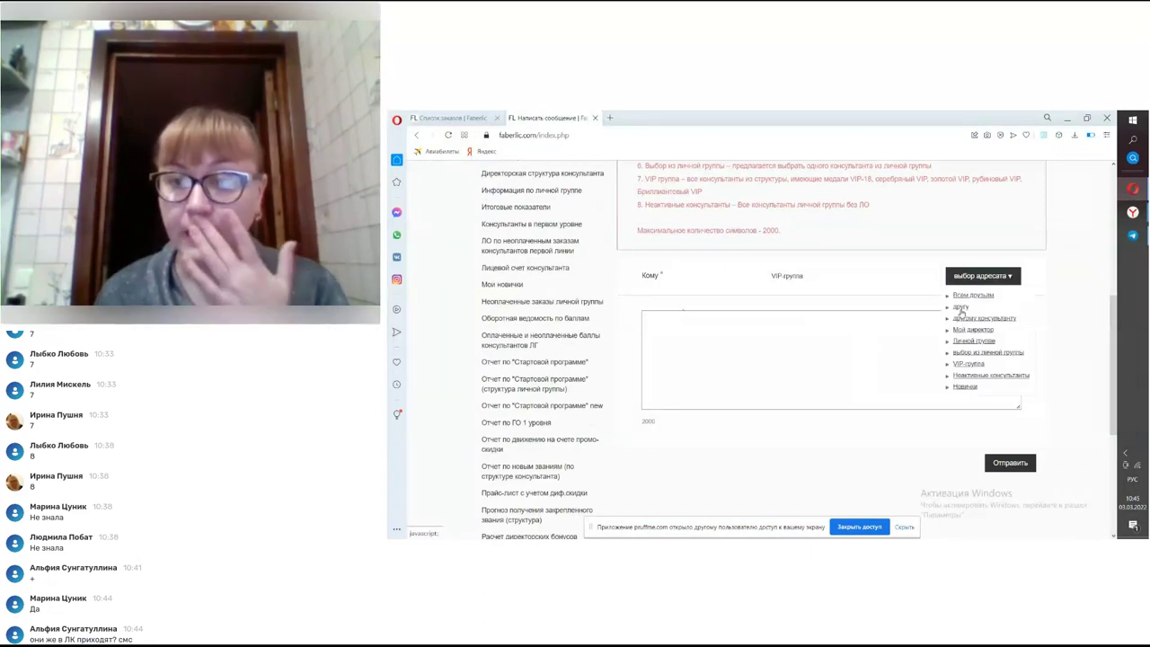
left_click(965, 387)
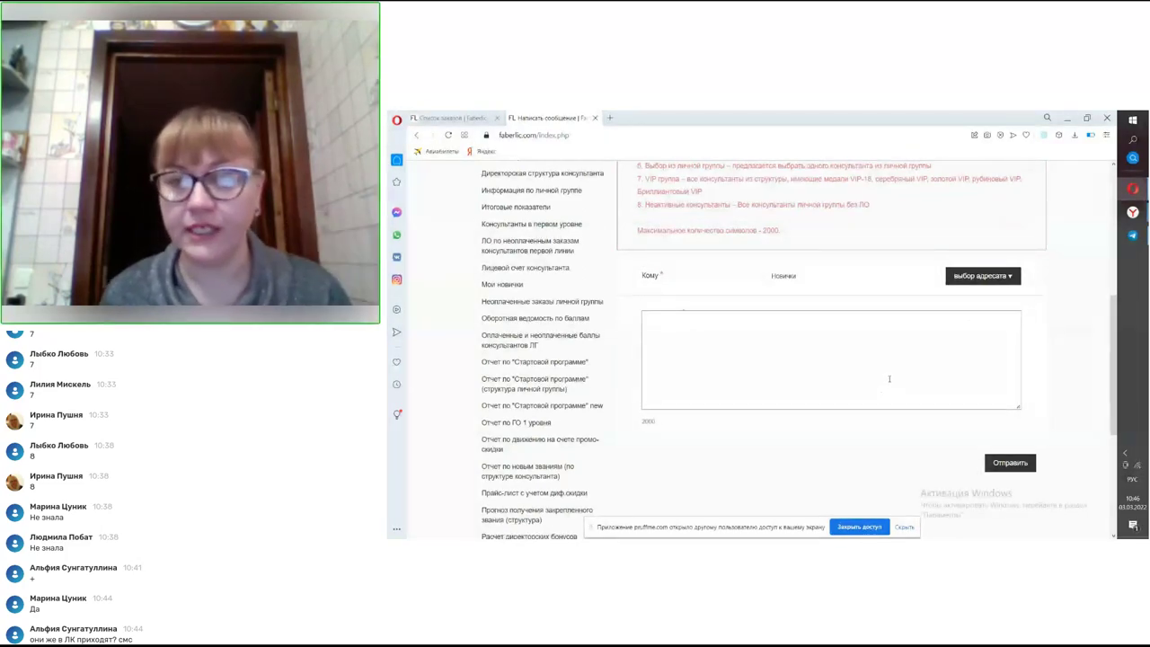
scroll(889, 378, "up", 3)
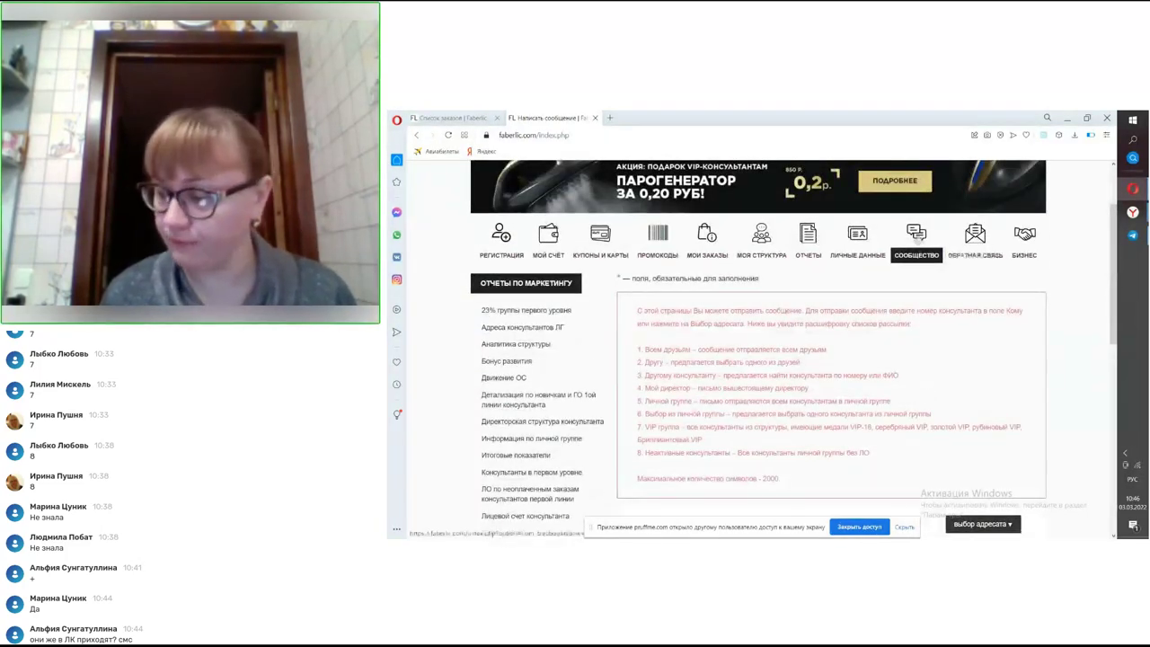
left_click(917, 235)
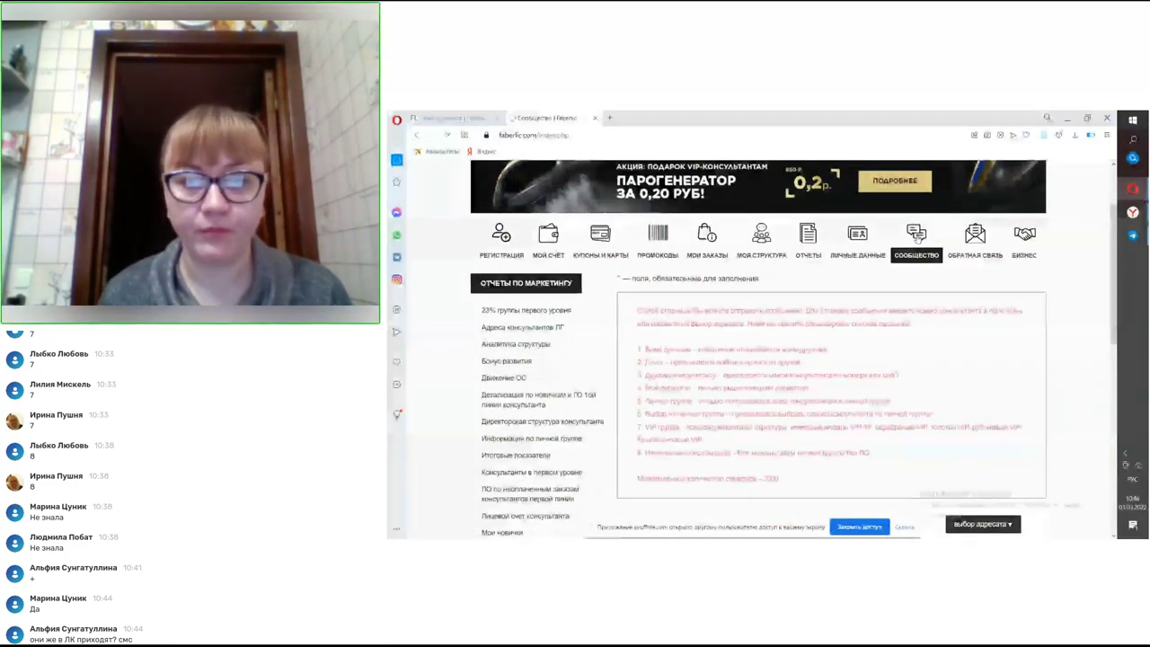
- Browse the profile's Друзья, Группы and Фотографии tabs, including the three ПОЕЗДКИ albums
scroll(795, 374, "down", 5)
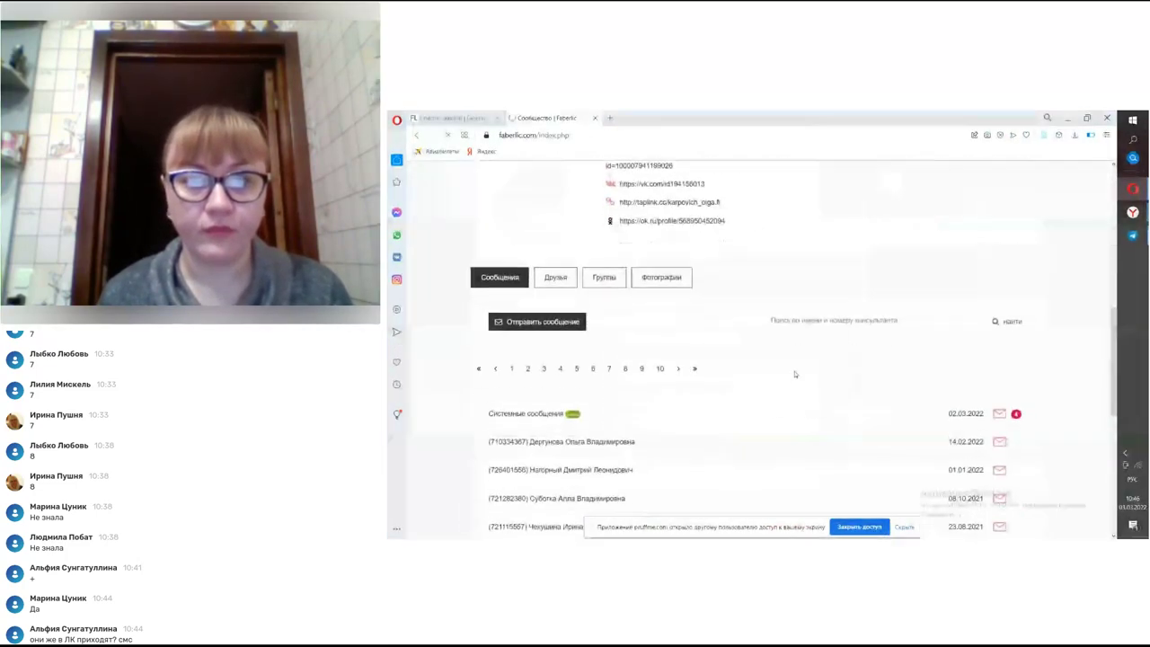
scroll(794, 374, "down", 2)
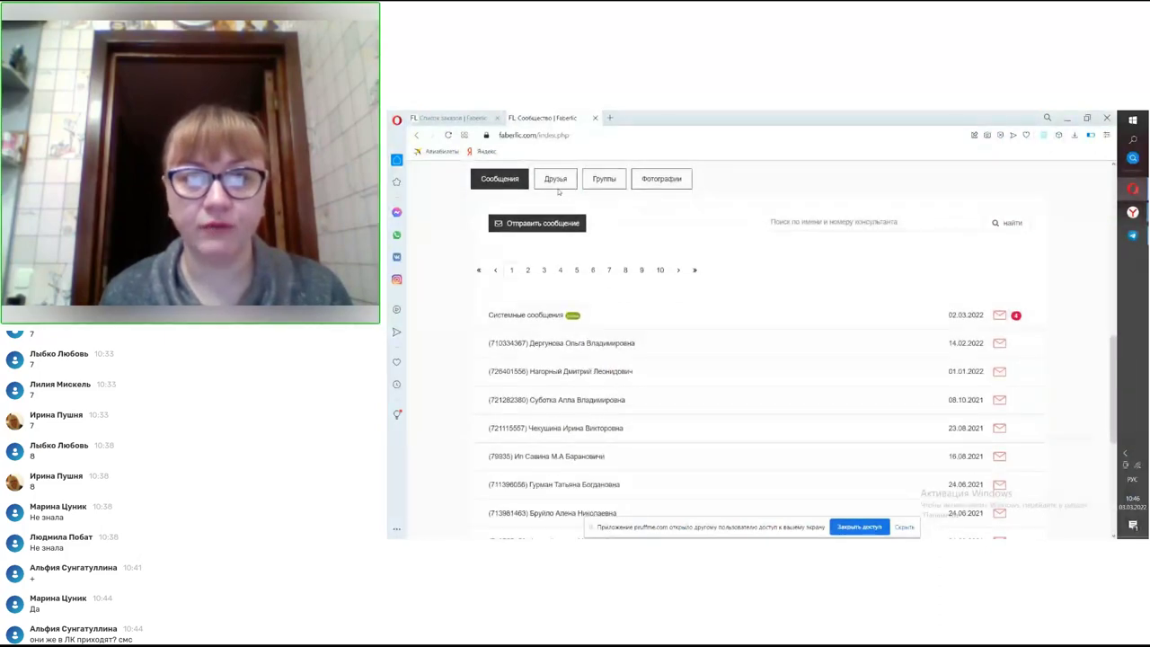
left_click(556, 179)
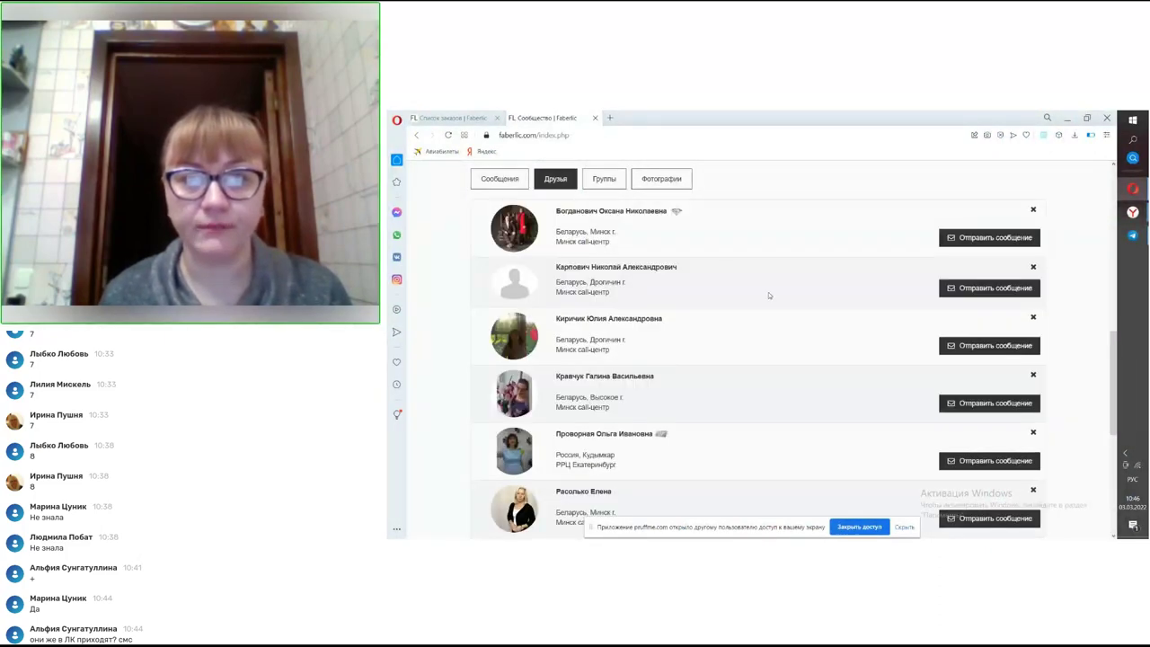
scroll(768, 294, "down", 8)
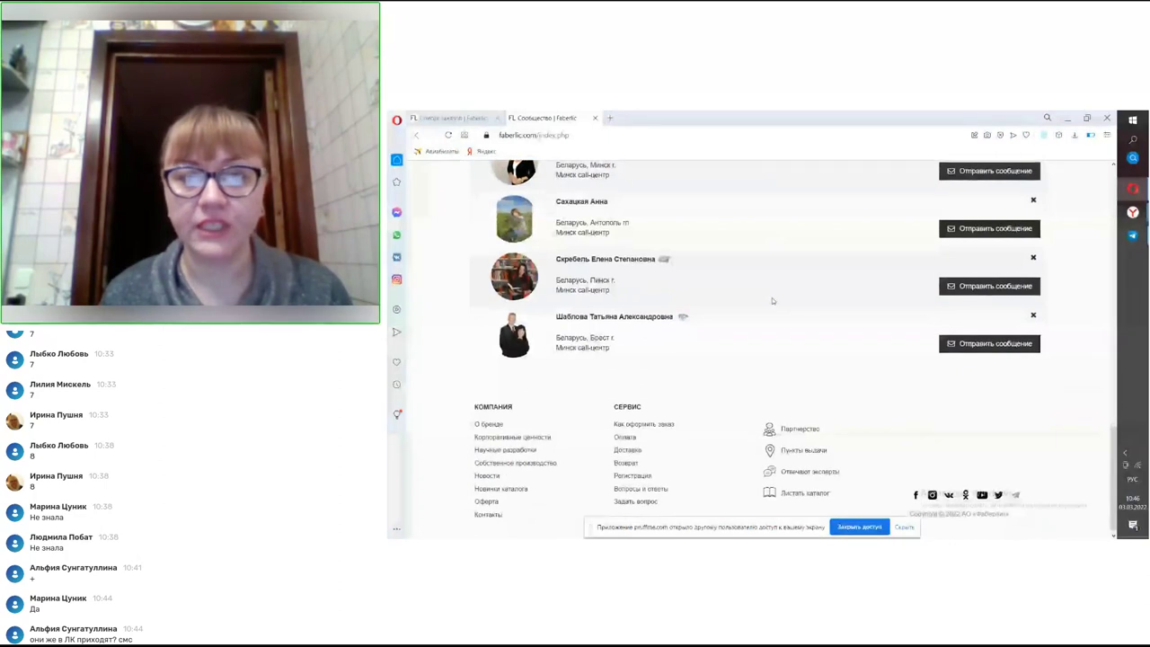
scroll(772, 300, "up", 2)
scroll(774, 301, "up", 2)
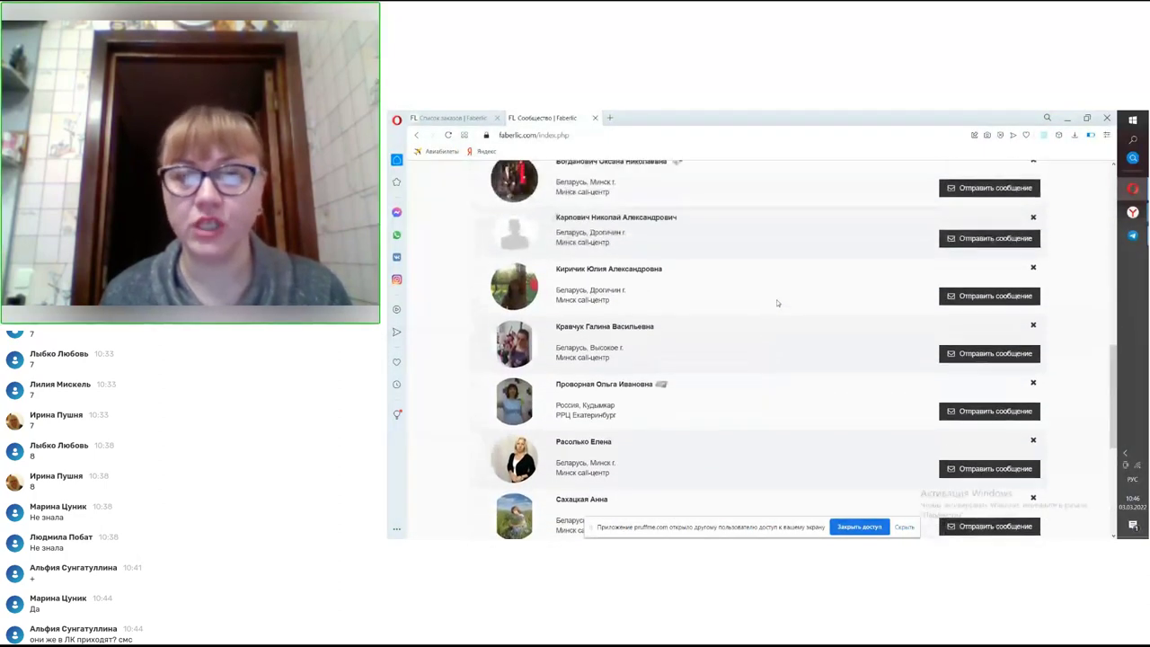
scroll(769, 277, "up", 3)
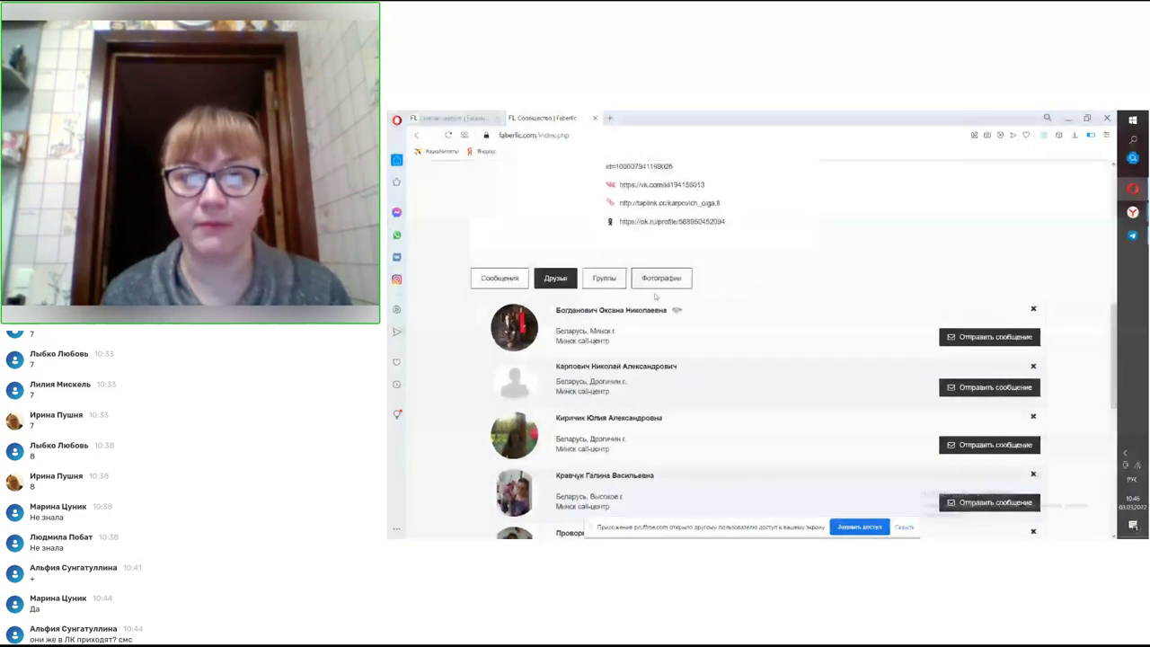
left_click(604, 277)
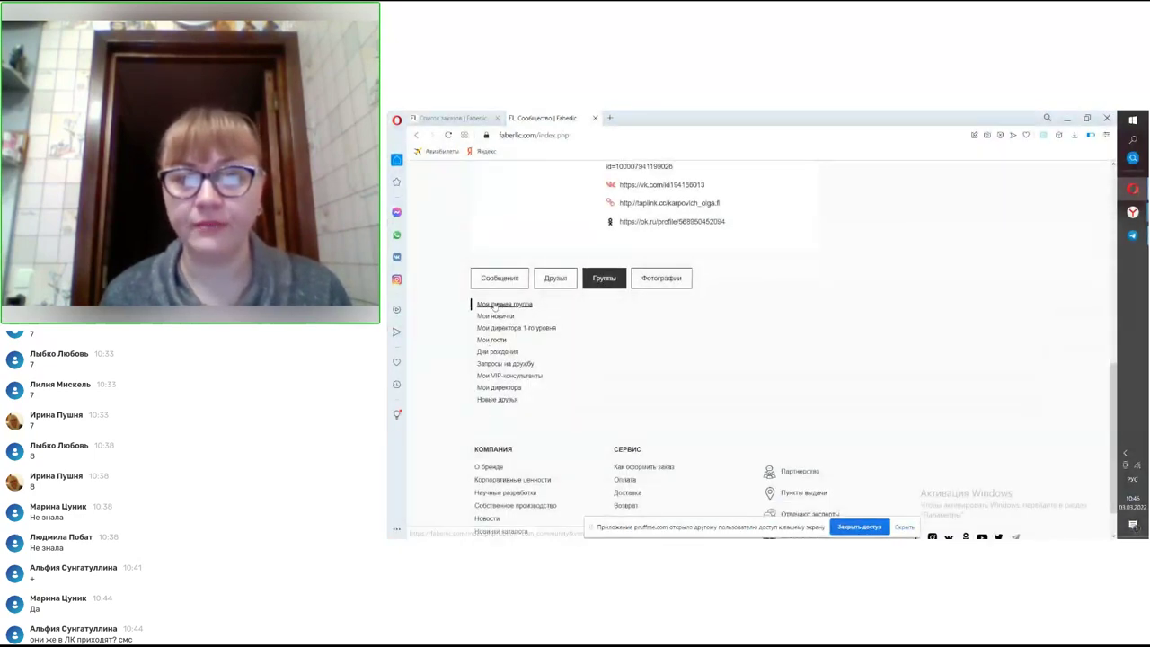
left_click(653, 280)
scroll(655, 359, "down", 2)
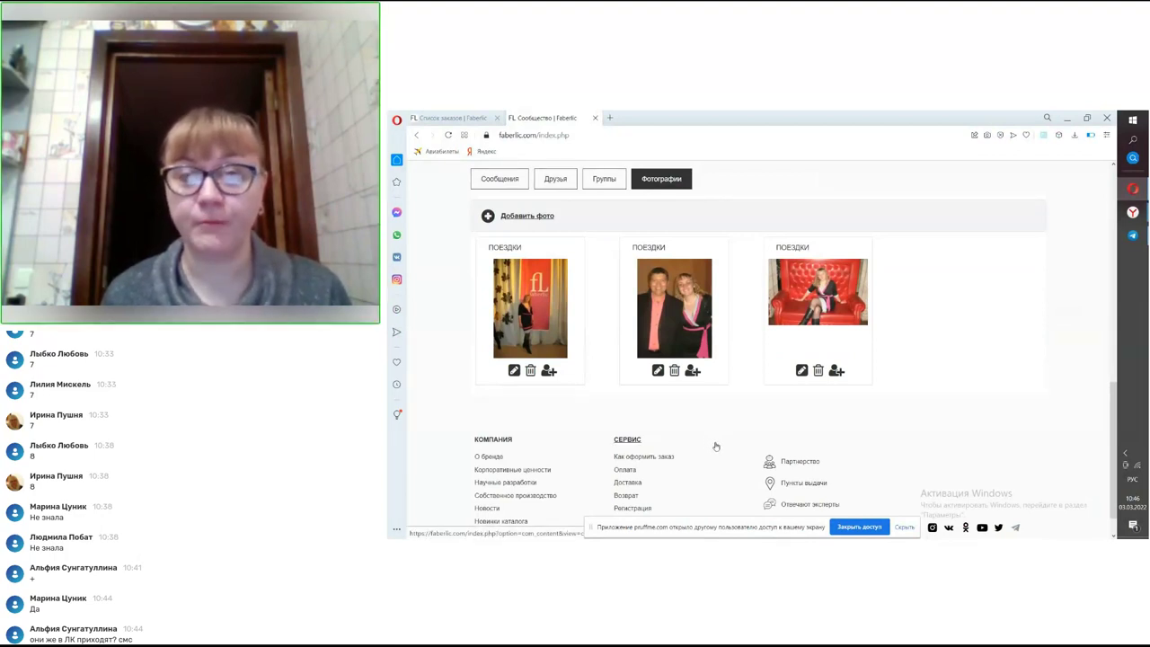
scroll(719, 440, "up", 2)
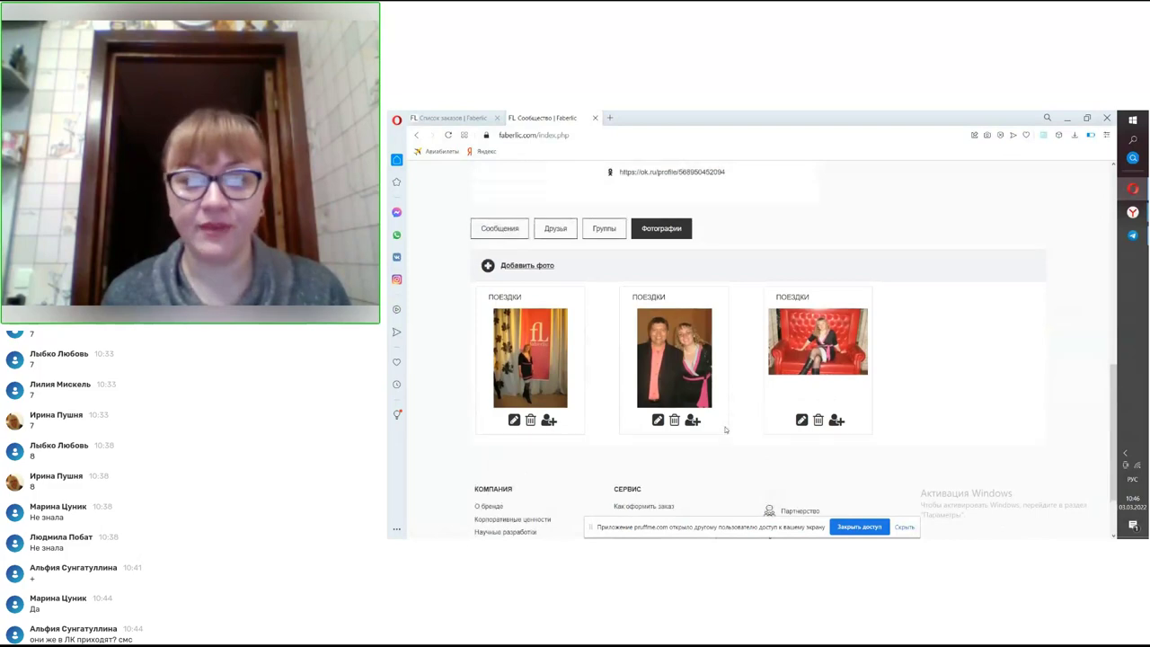
scroll(726, 430, "up", 6)
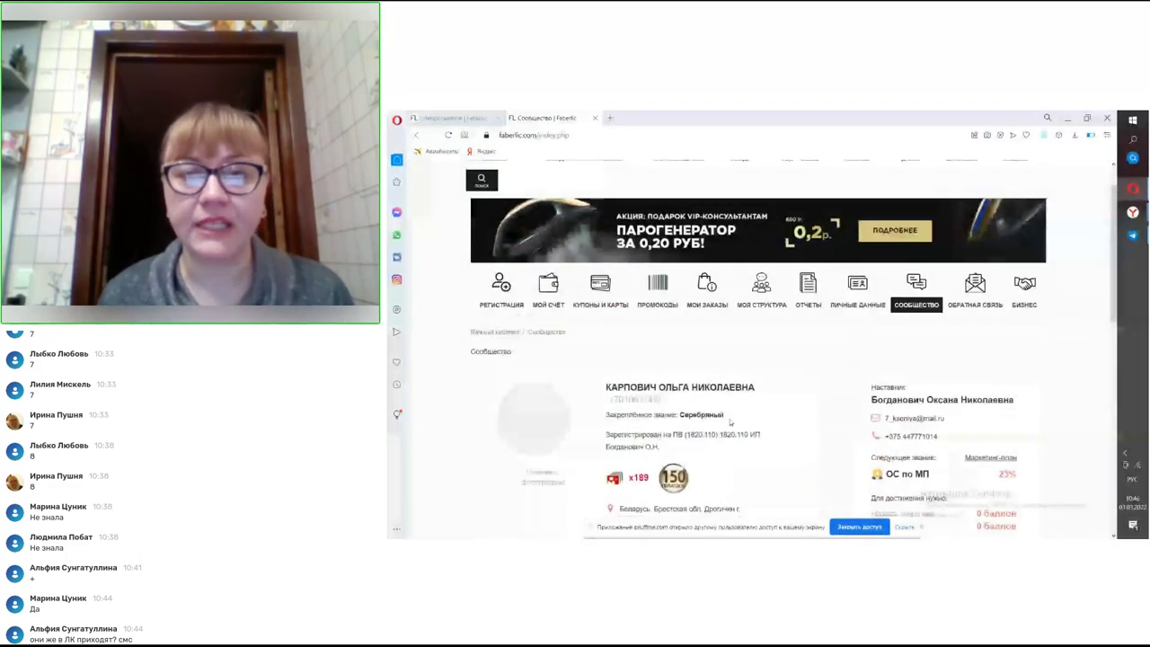
- Review Моя структура's summary (3499.59 unpaid points, 1877 consultants without orders), then go to Личные данные
left_click(762, 289)
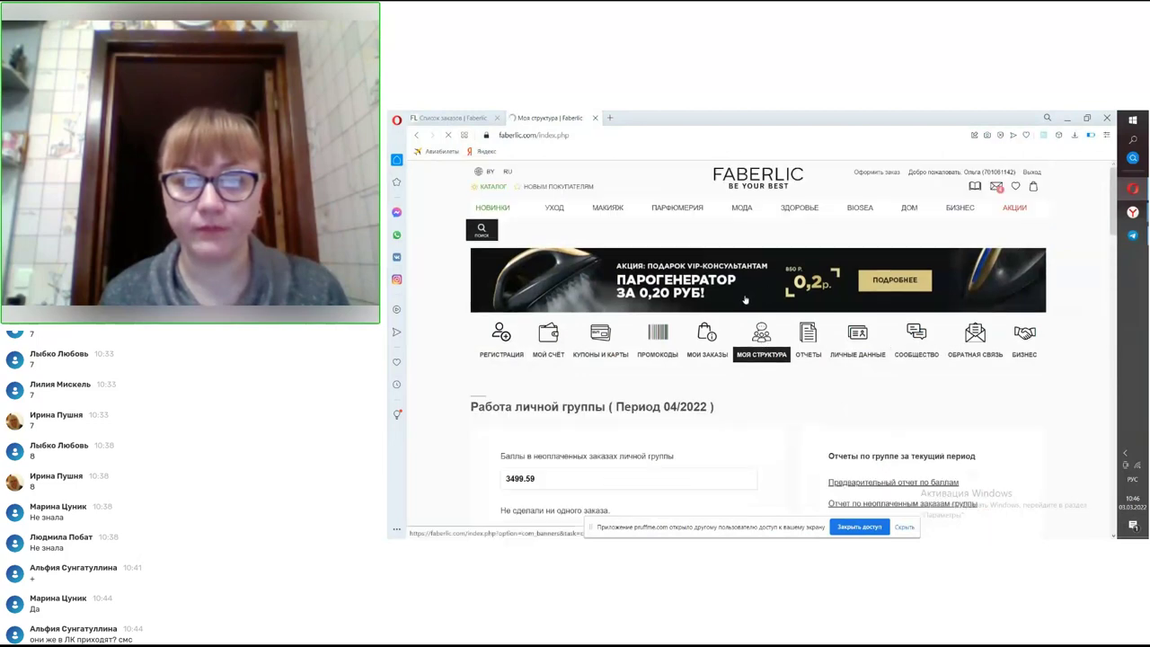
scroll(744, 301, "down", 1)
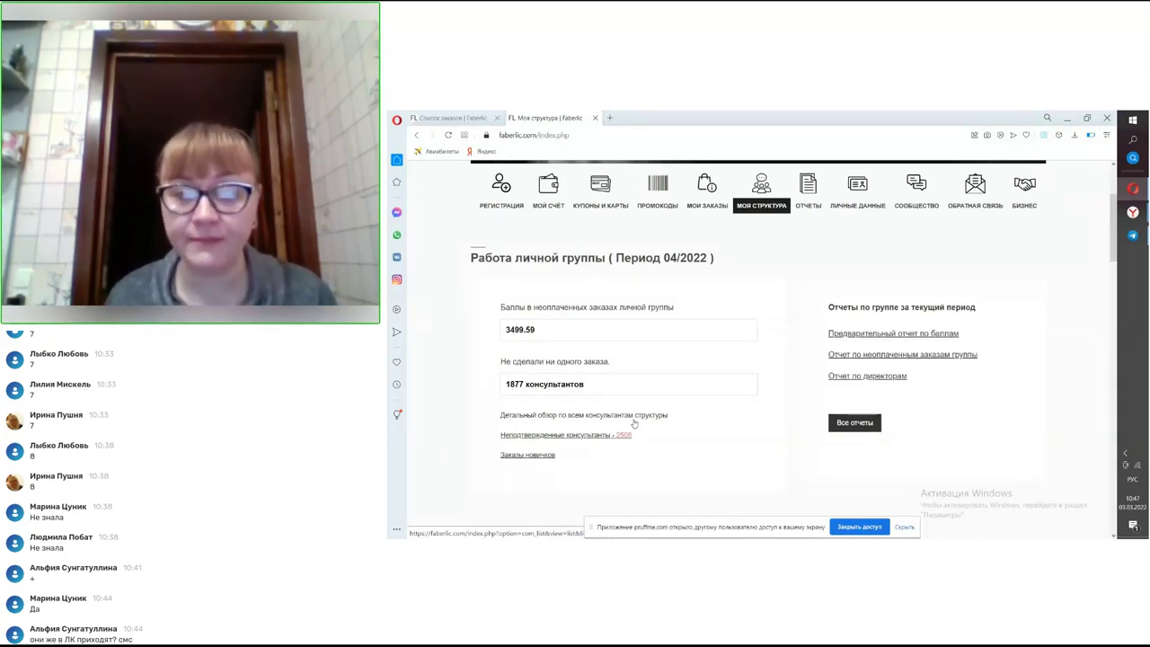
scroll(604, 440, "down", 1)
scroll(605, 441, "down", 3)
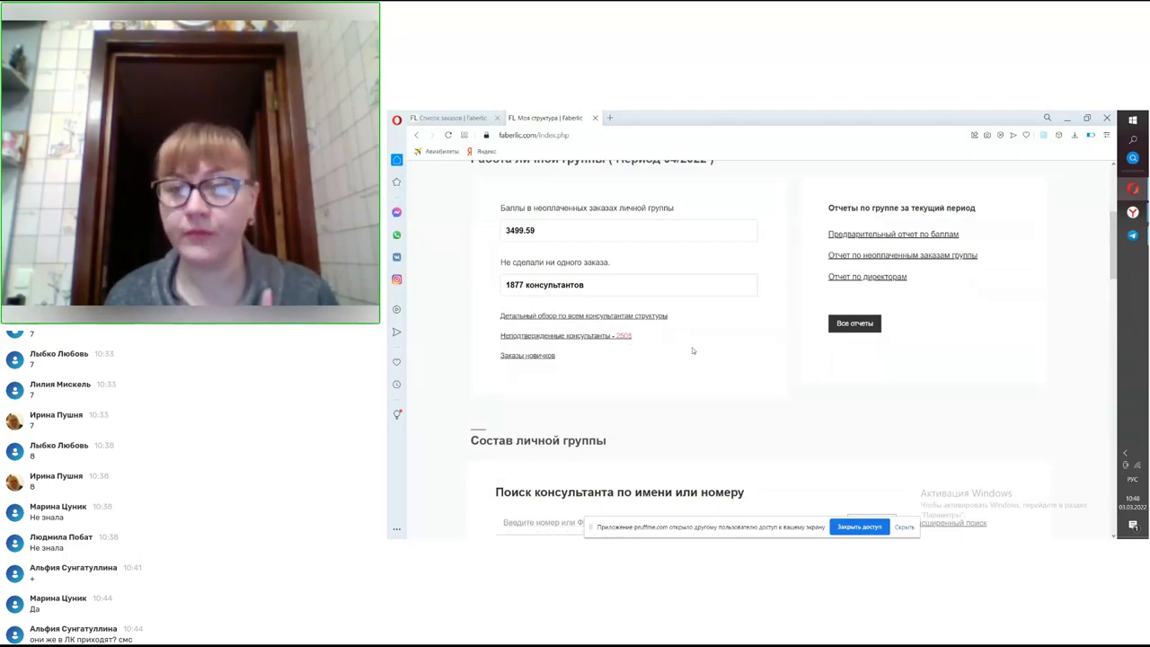
scroll(782, 367, "up", 3)
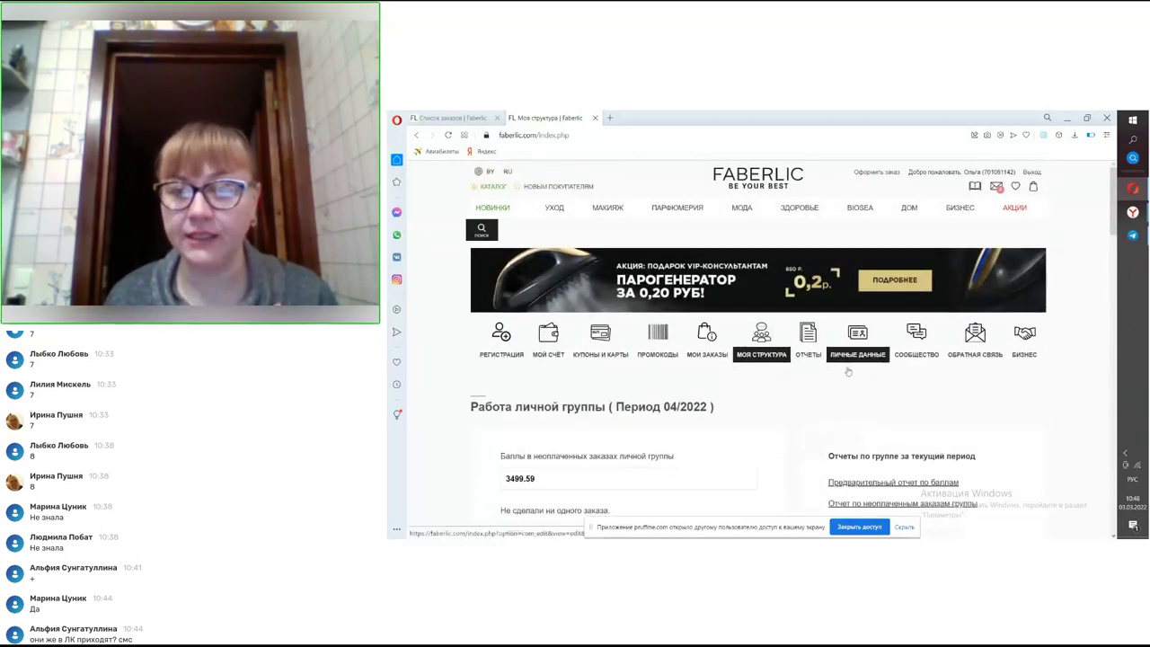
left_click(852, 344)
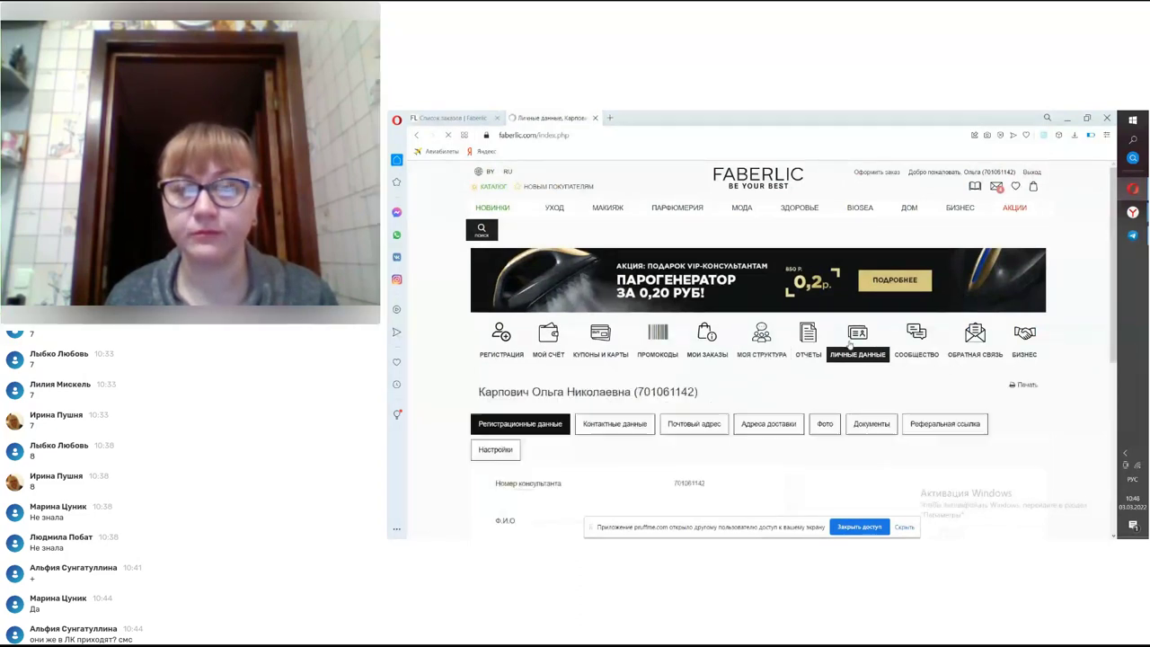
- Look through the Настройки and Контактные данные tabs of personal data, then return to Моя структура
left_click(493, 454)
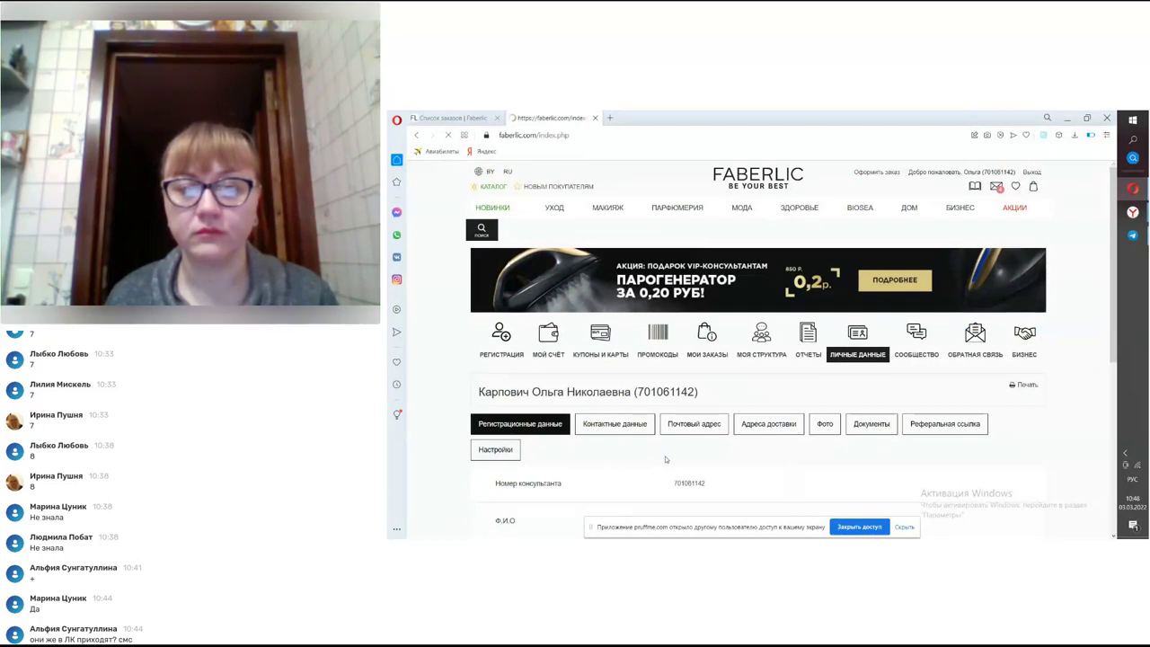
scroll(681, 453, "down", 2)
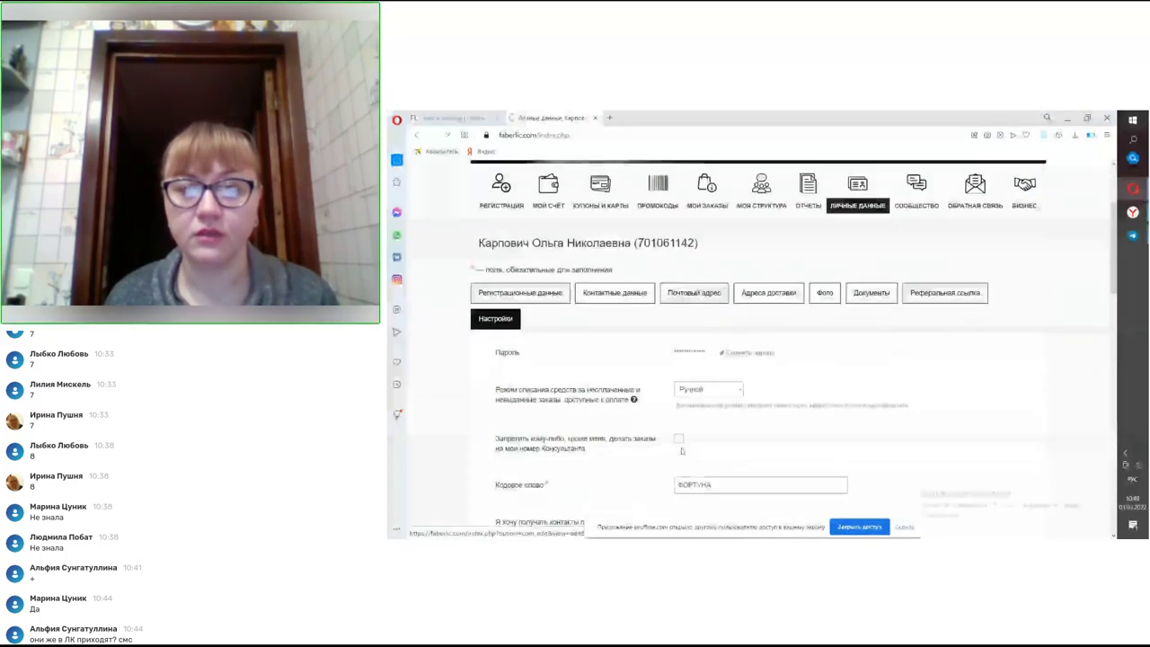
scroll(681, 452, "down", 1)
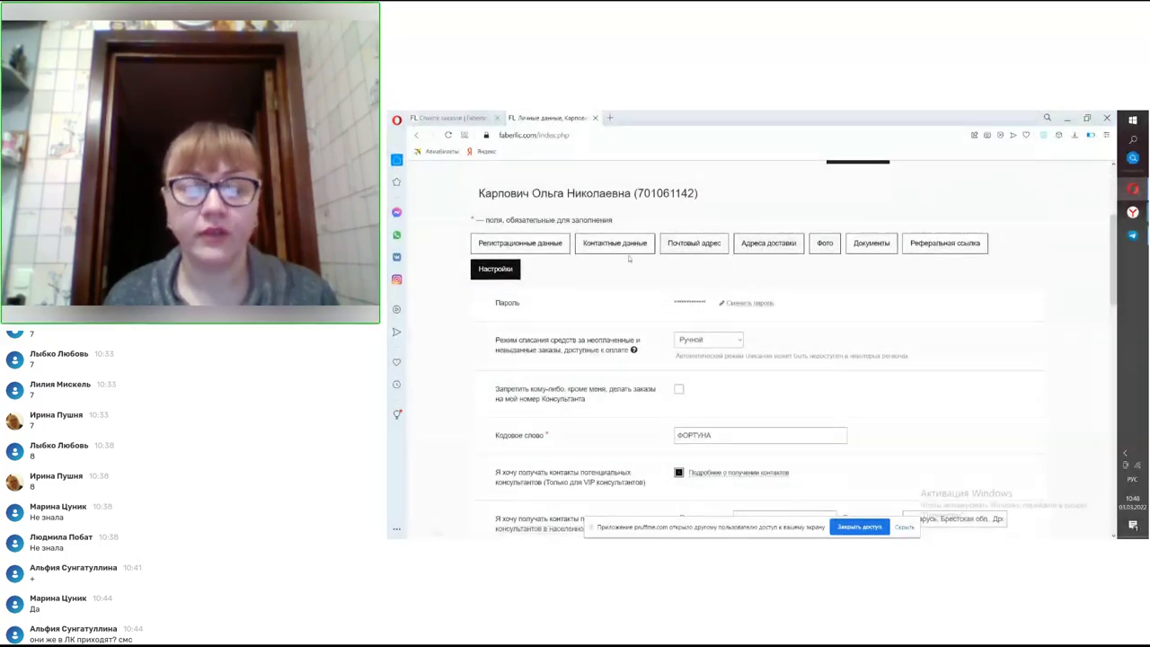
left_click(615, 243)
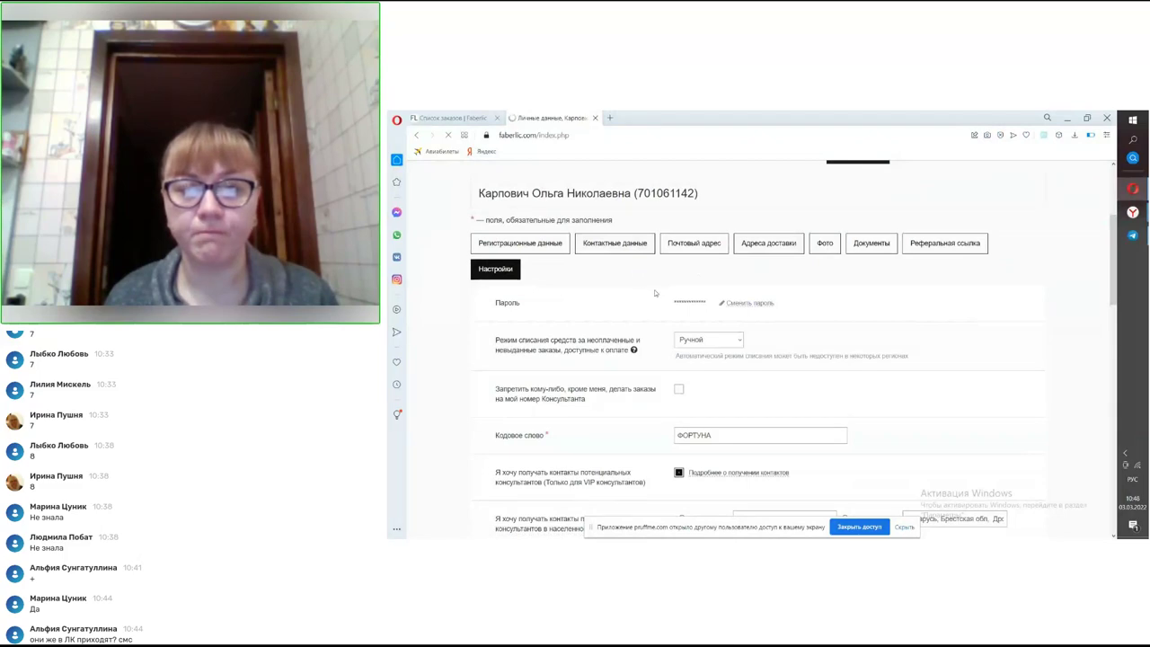
scroll(662, 308, "down", 3)
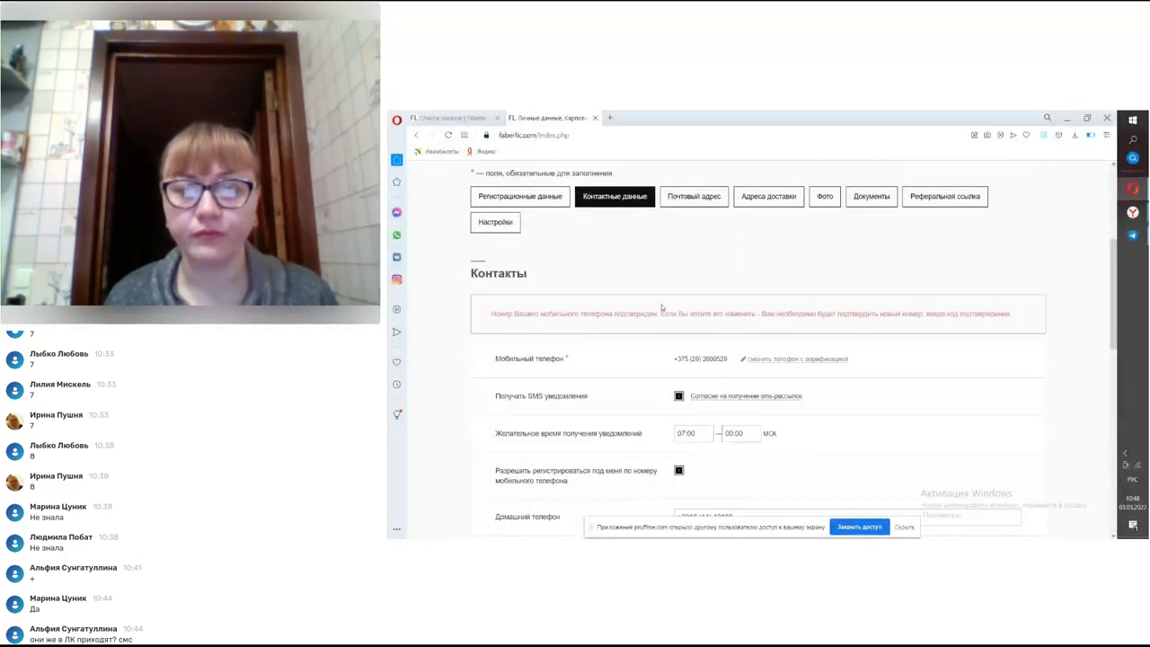
scroll(660, 307, "down", 3)
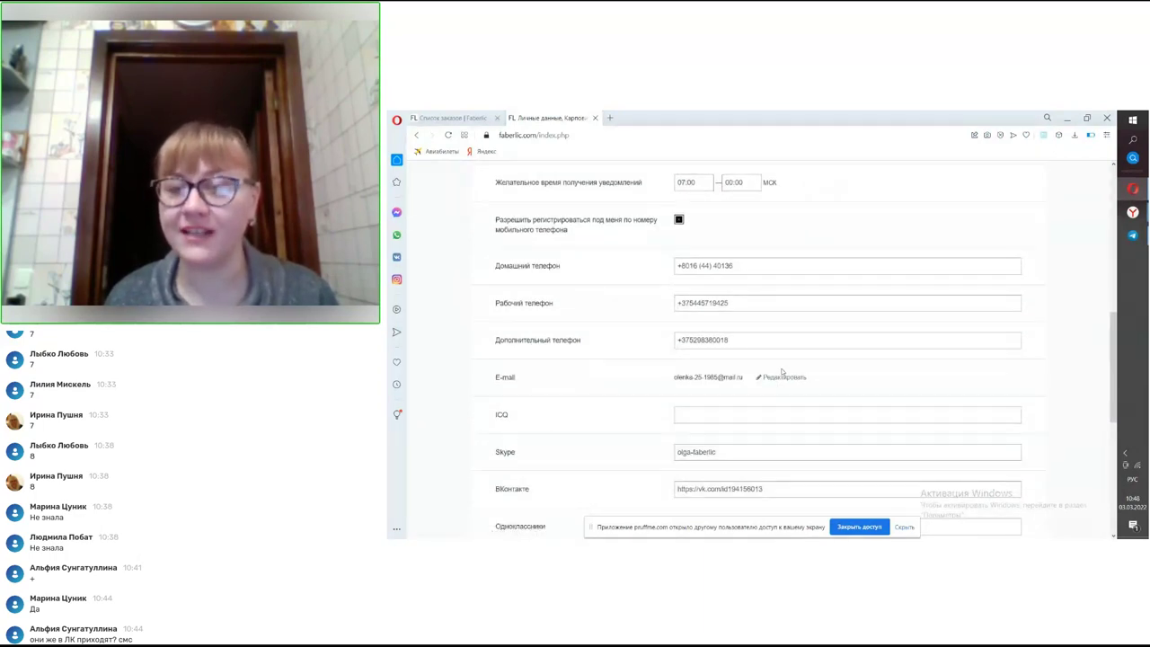
scroll(806, 388, "up", 10)
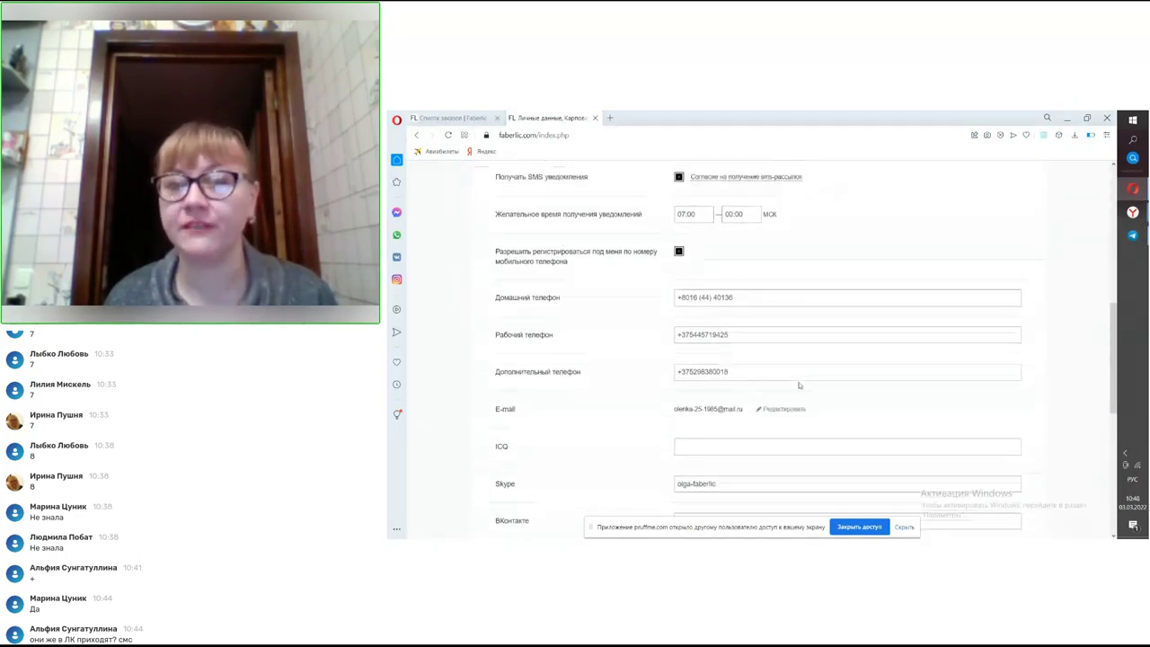
left_click(762, 332)
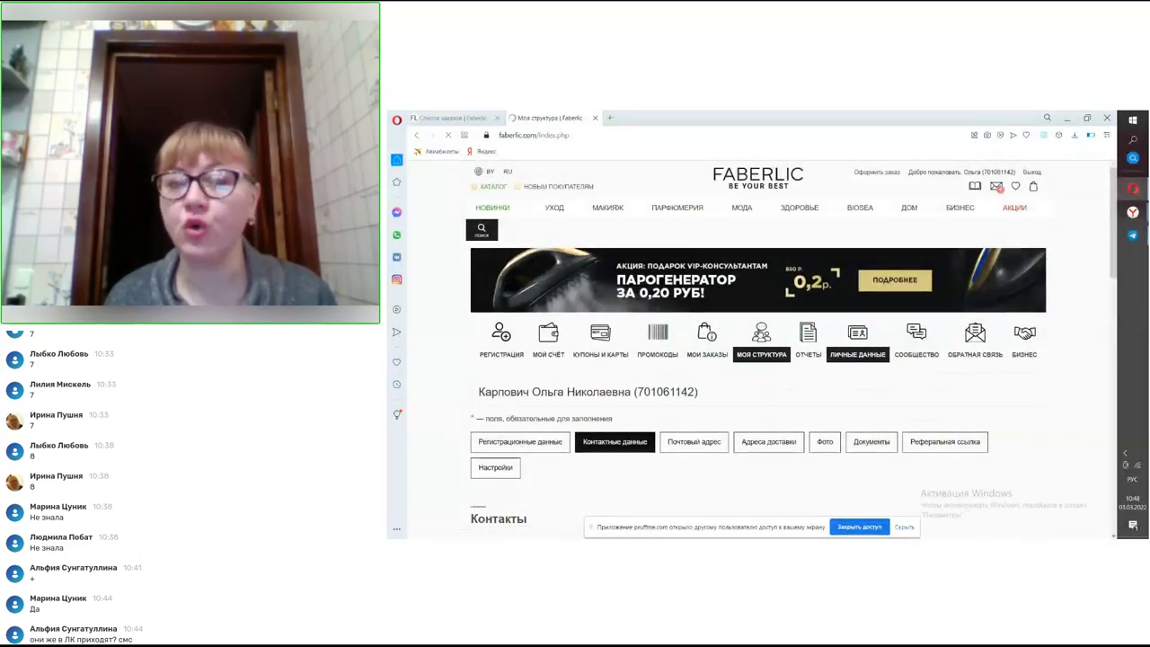
- Scroll to the Работа личной группы summary for 04/2022 and follow the Заказы новичков link
scroll(756, 346, "down", 3)
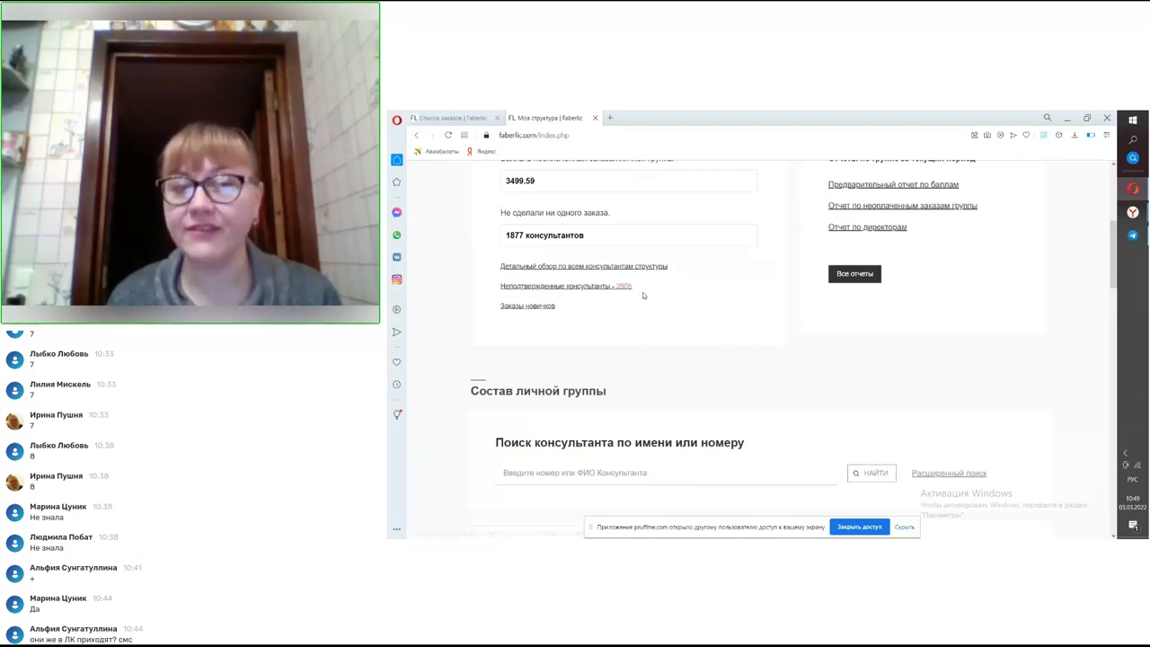
scroll(557, 265, "down", 1)
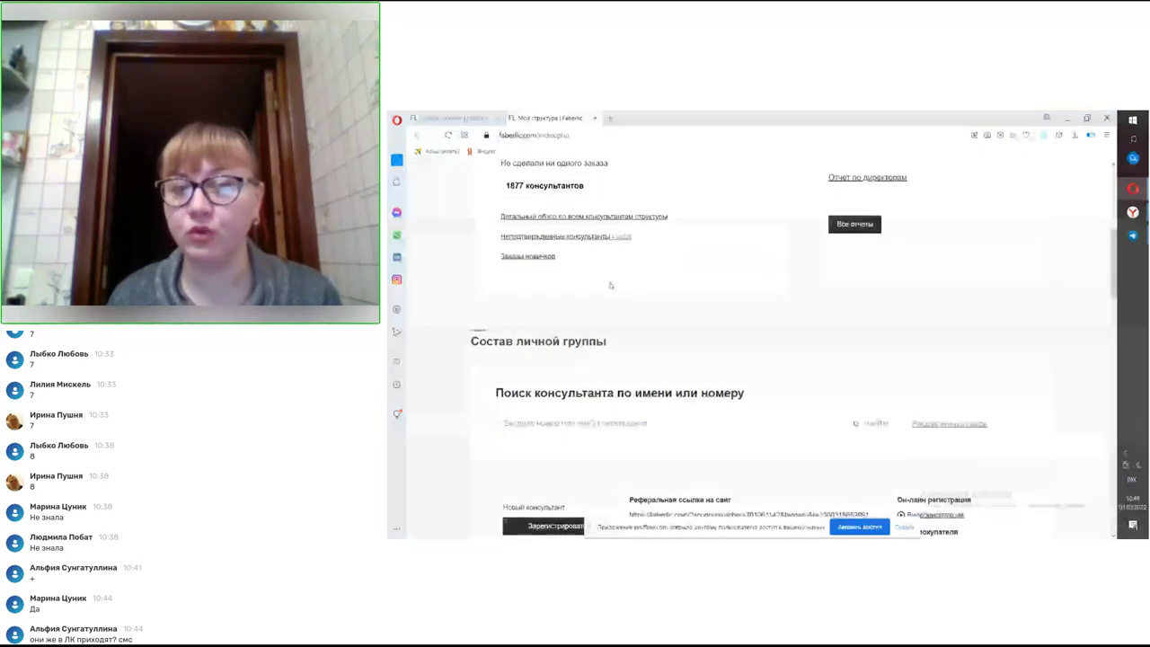
left_click(546, 257)
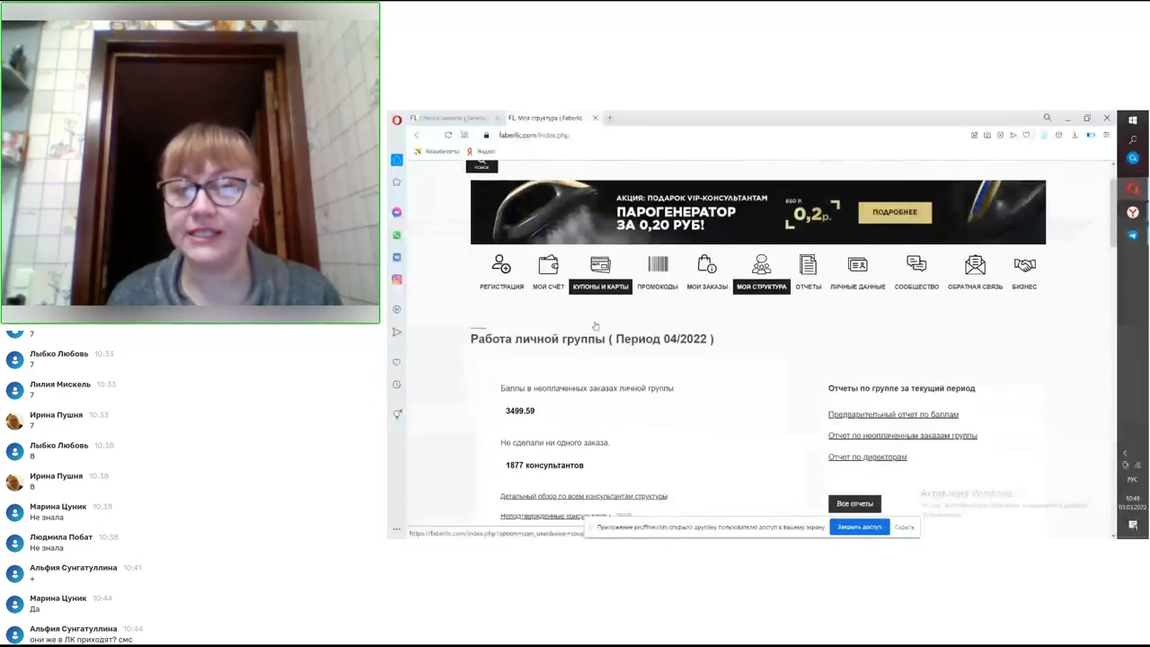
scroll(537, 309, "up", 3)
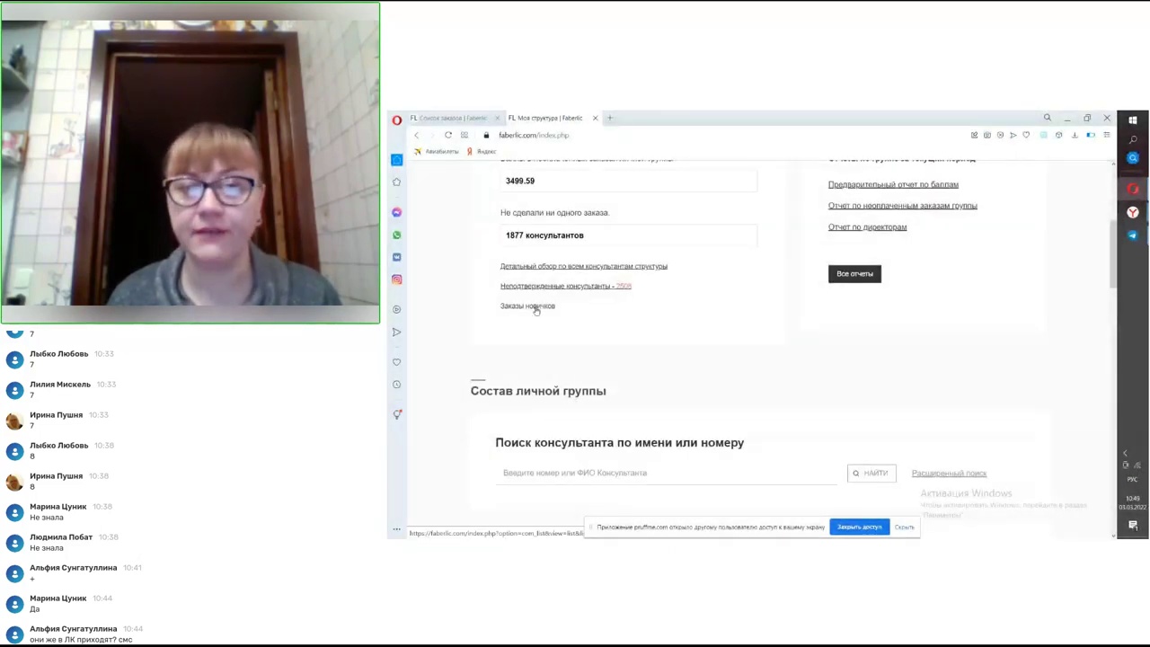
- Jump to the last page of newcomer orders (161–168 of 168) and open the latest order's card
left_click(536, 309)
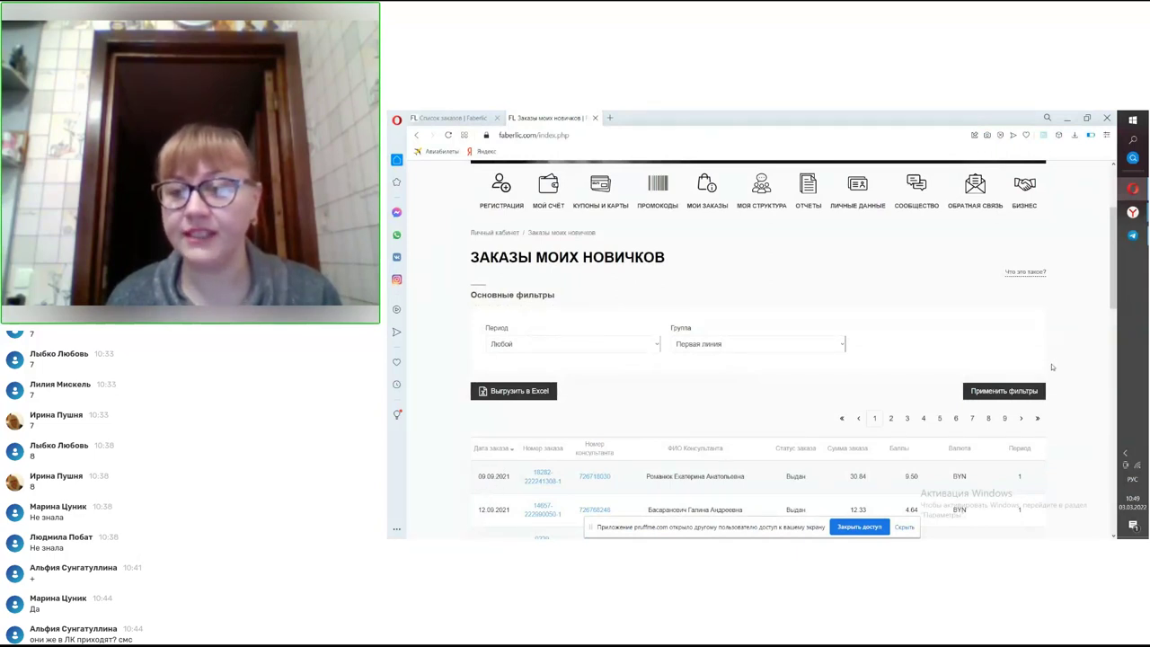
left_click(1036, 418)
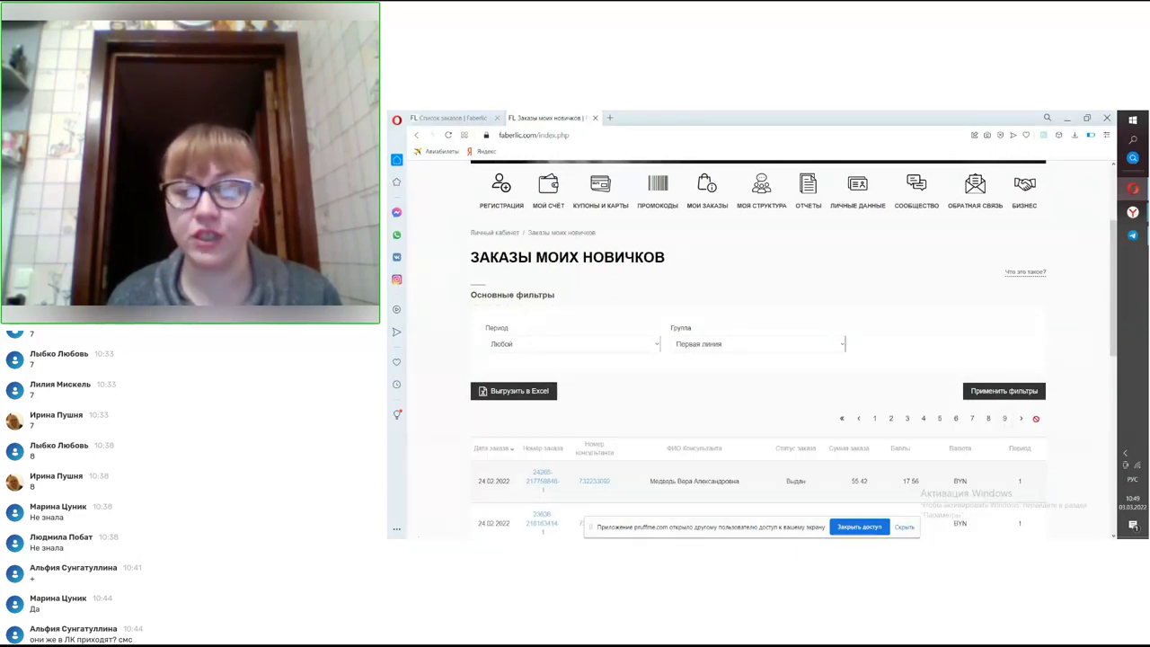
scroll(1036, 419, "down", 1)
scroll(1036, 418, "down", 5)
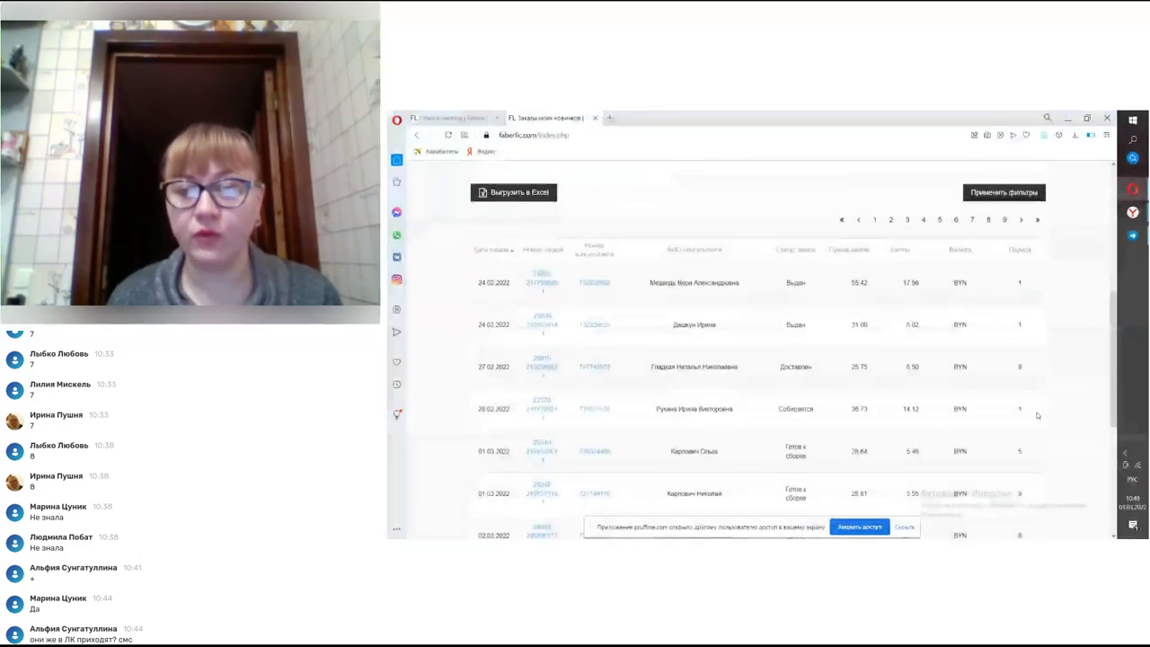
scroll(1037, 415, "down", 4)
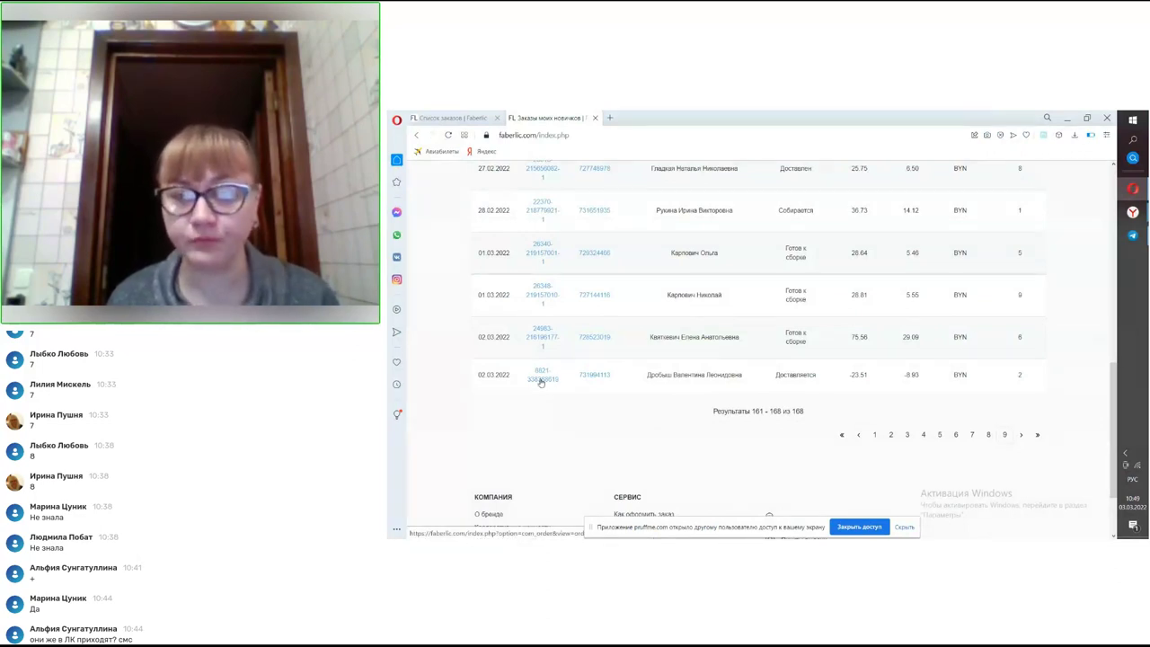
left_click(540, 378)
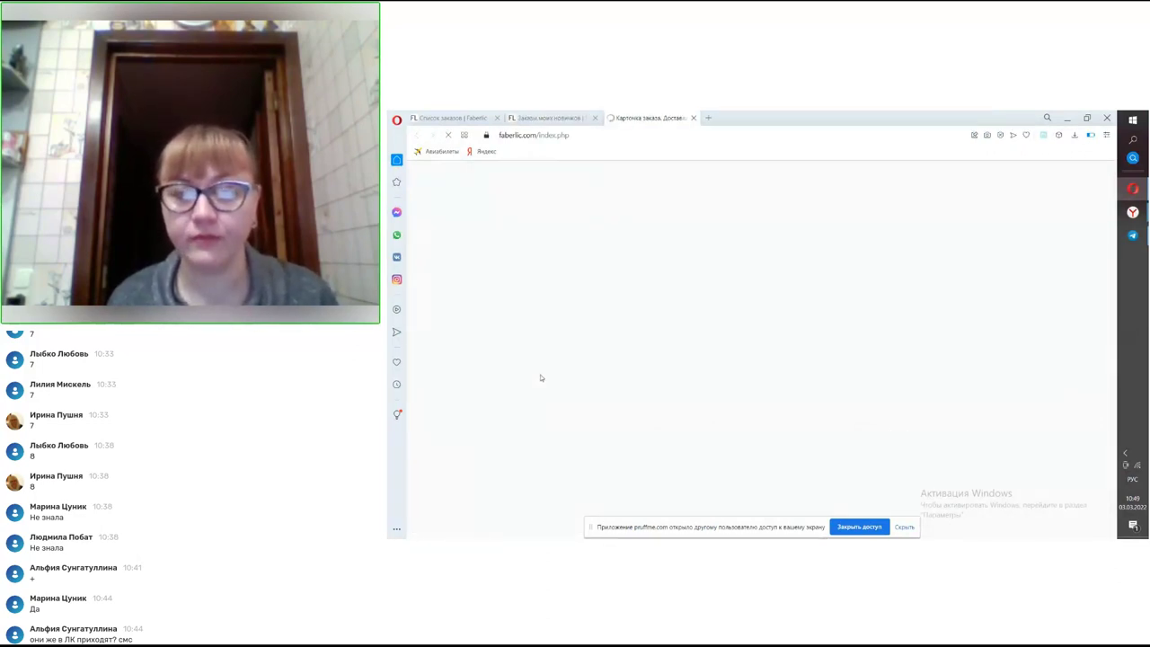
- Review the order card's six items, 75.56 BYN plus 1.51 delivery, then close it
scroll(541, 379, "down", 1)
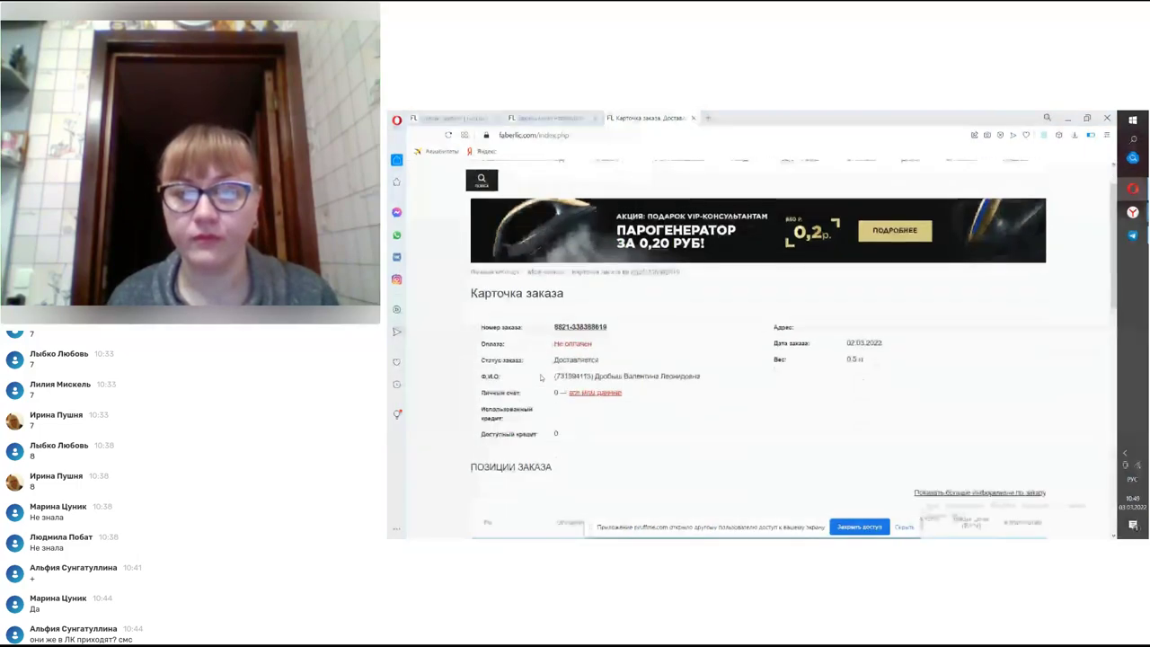
scroll(541, 378, "down", 1)
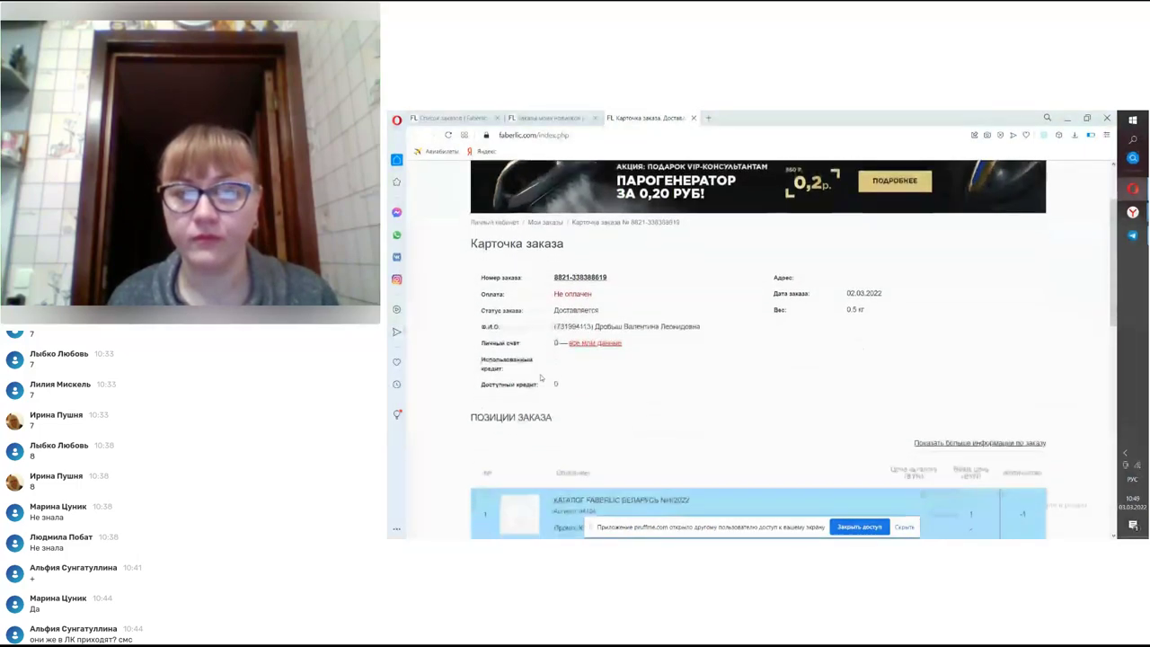
scroll(541, 378, "down", 6)
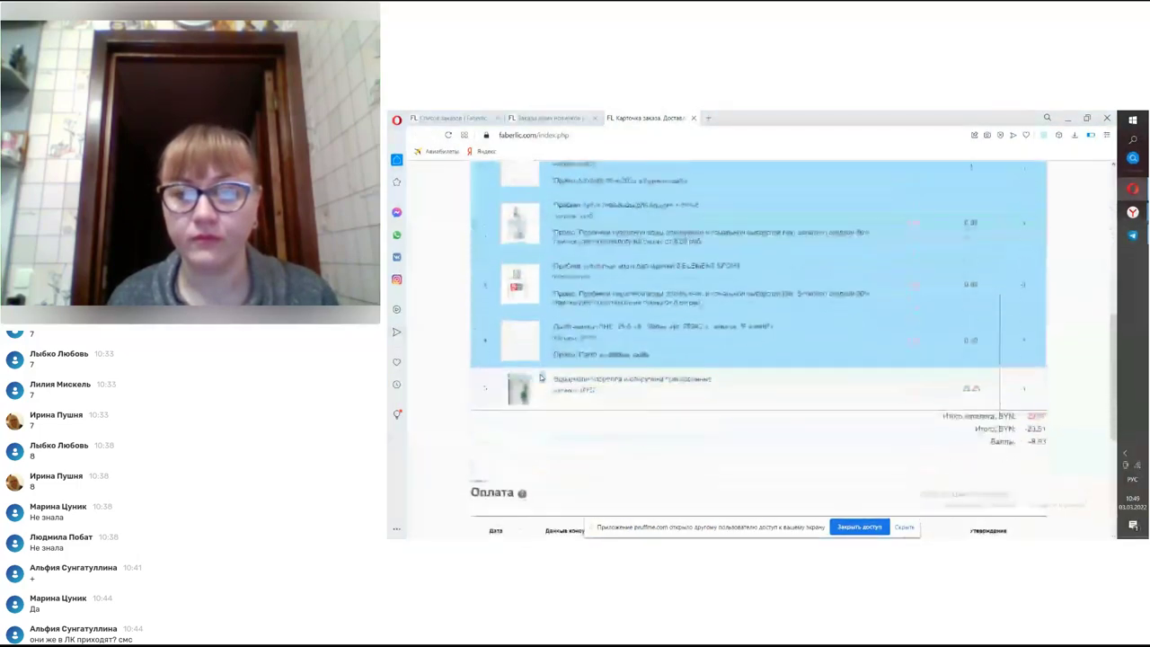
scroll(541, 379, "down", 3)
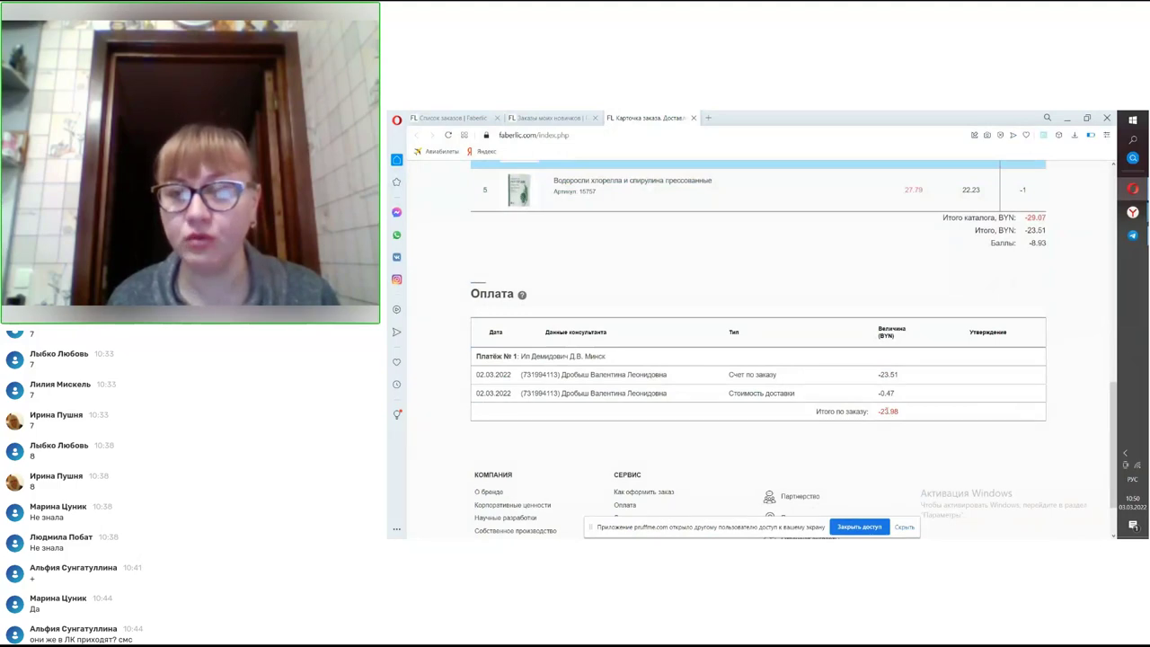
scroll(885, 410, "up", 4)
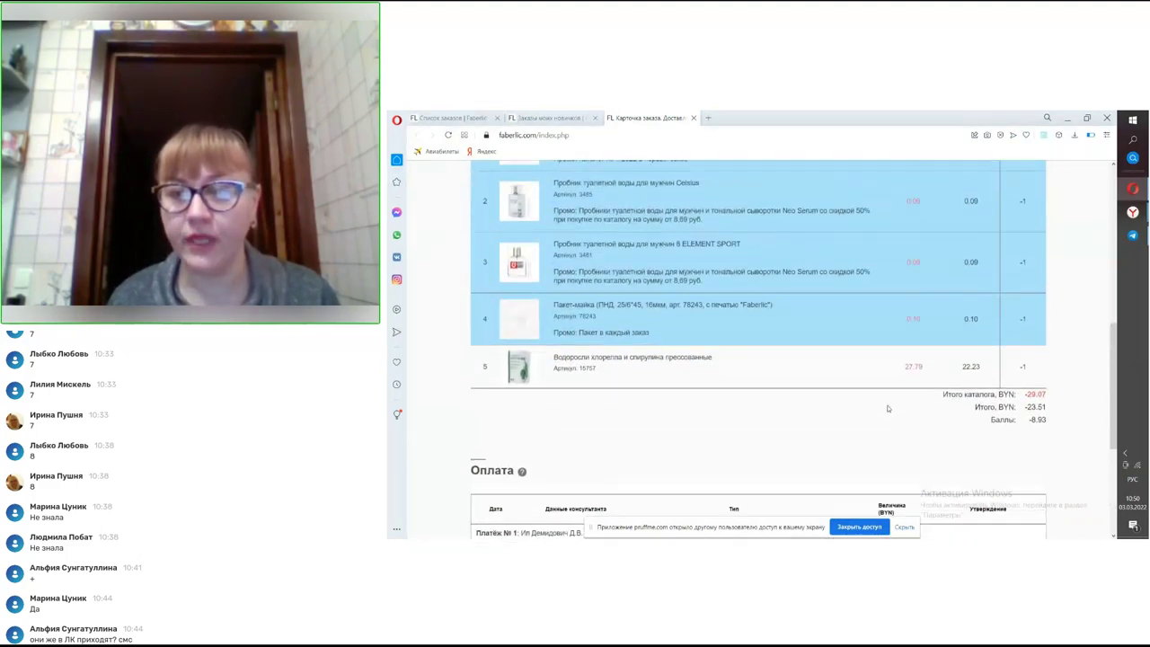
scroll(889, 410, "up", 6)
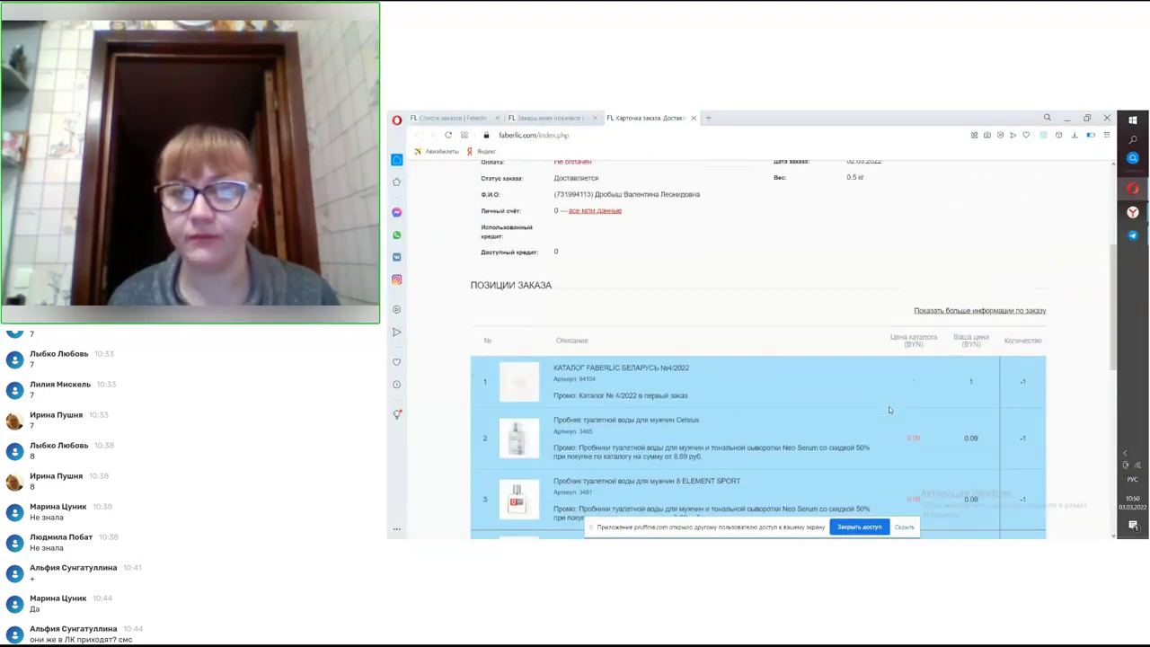
left_click(694, 118)
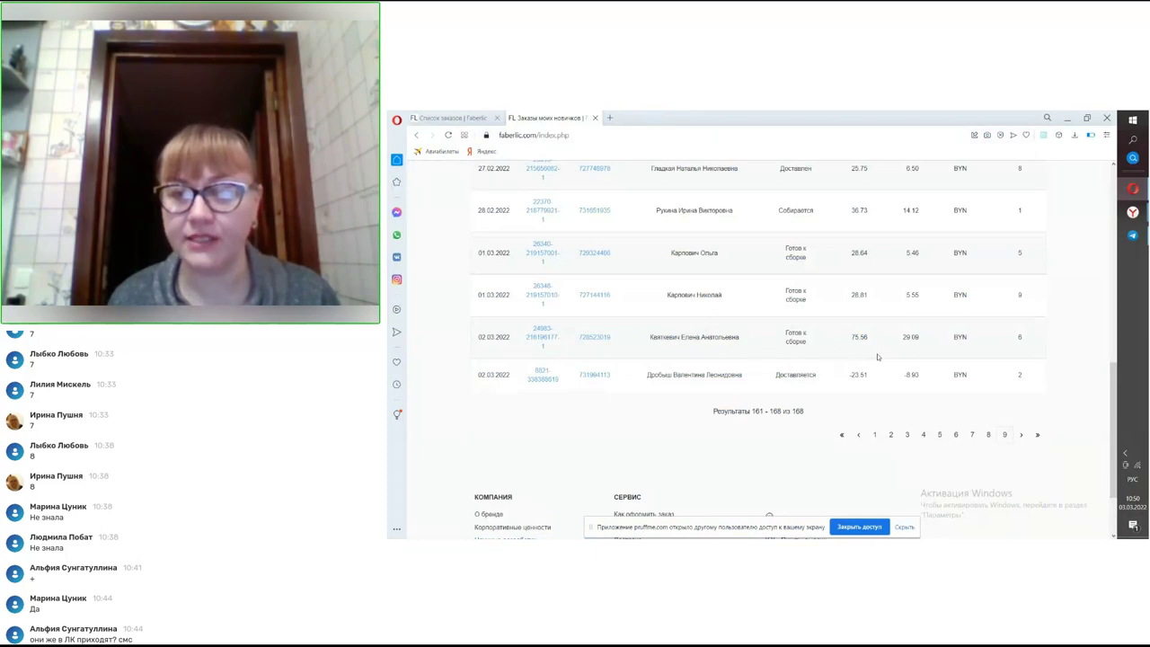
- Look through the ready-for-assembly order's card, then return to the Заказы моих новичков list
scroll(910, 345, "up", 2)
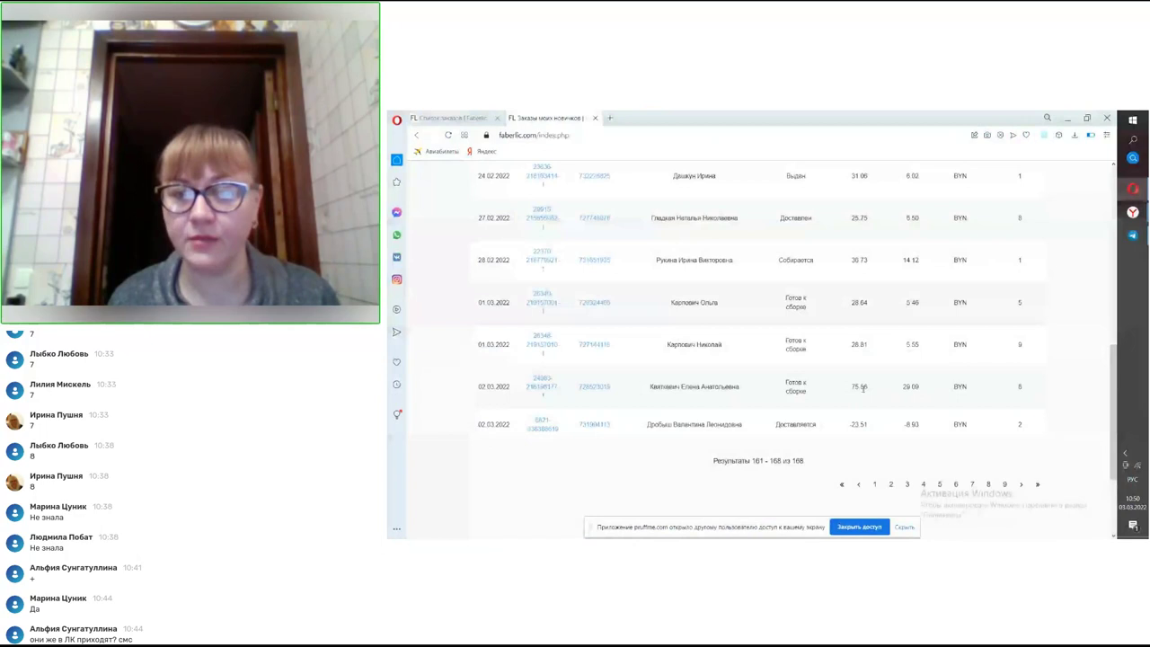
left_click(536, 387)
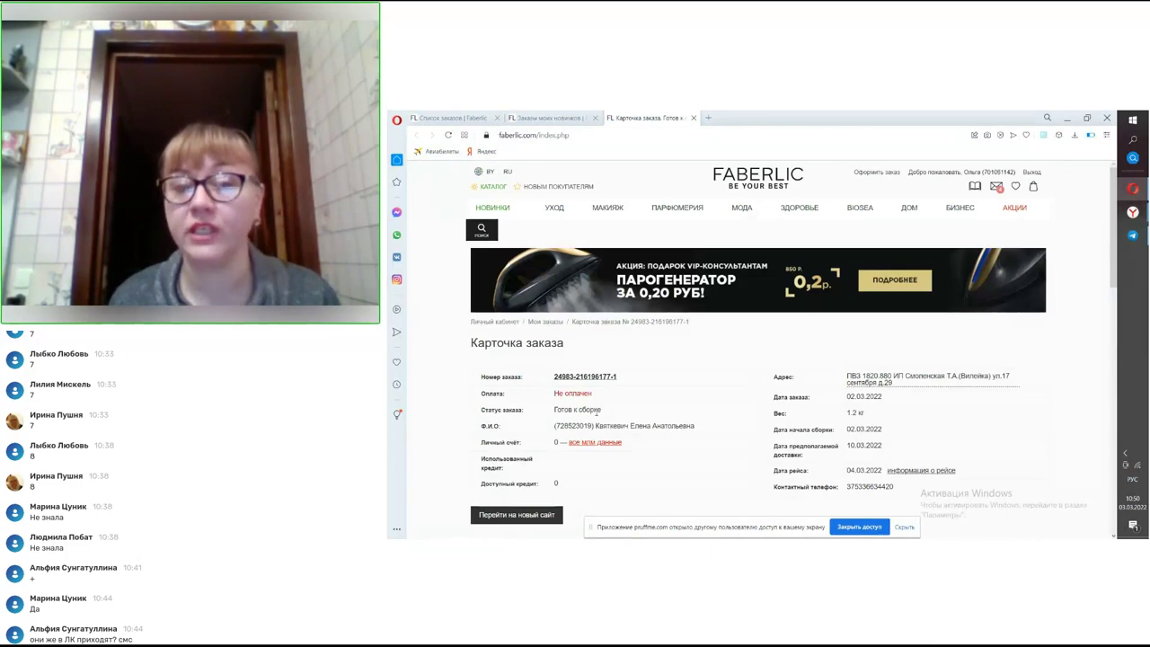
scroll(616, 420, "down", 5)
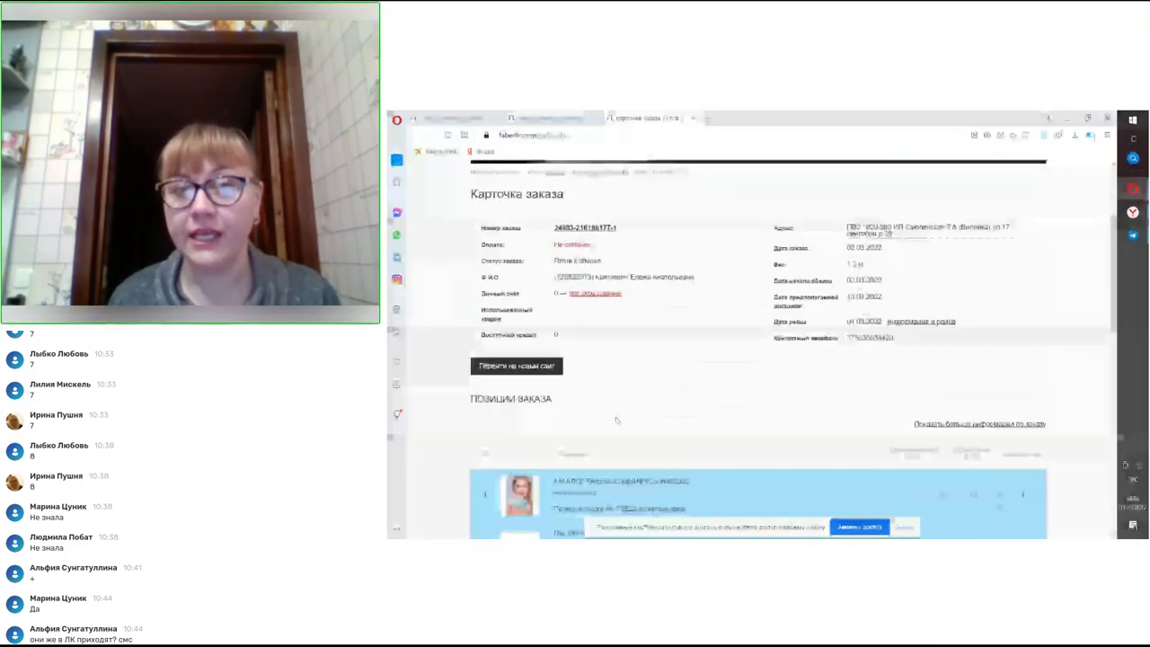
scroll(616, 419, "down", 2)
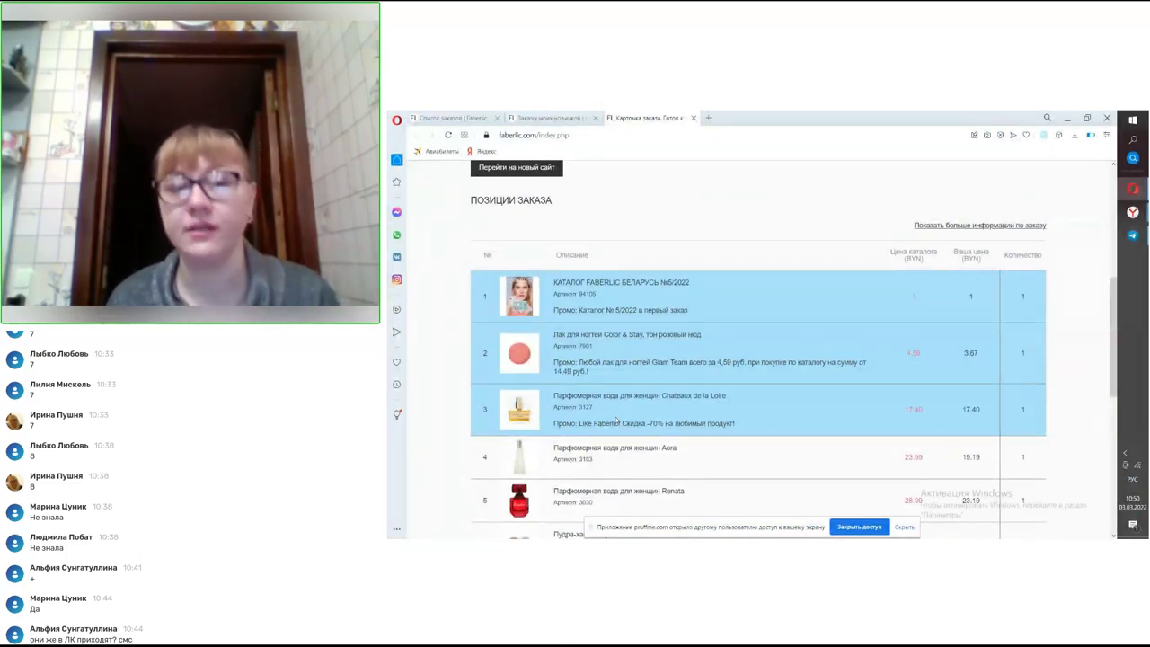
scroll(617, 419, "down", 2)
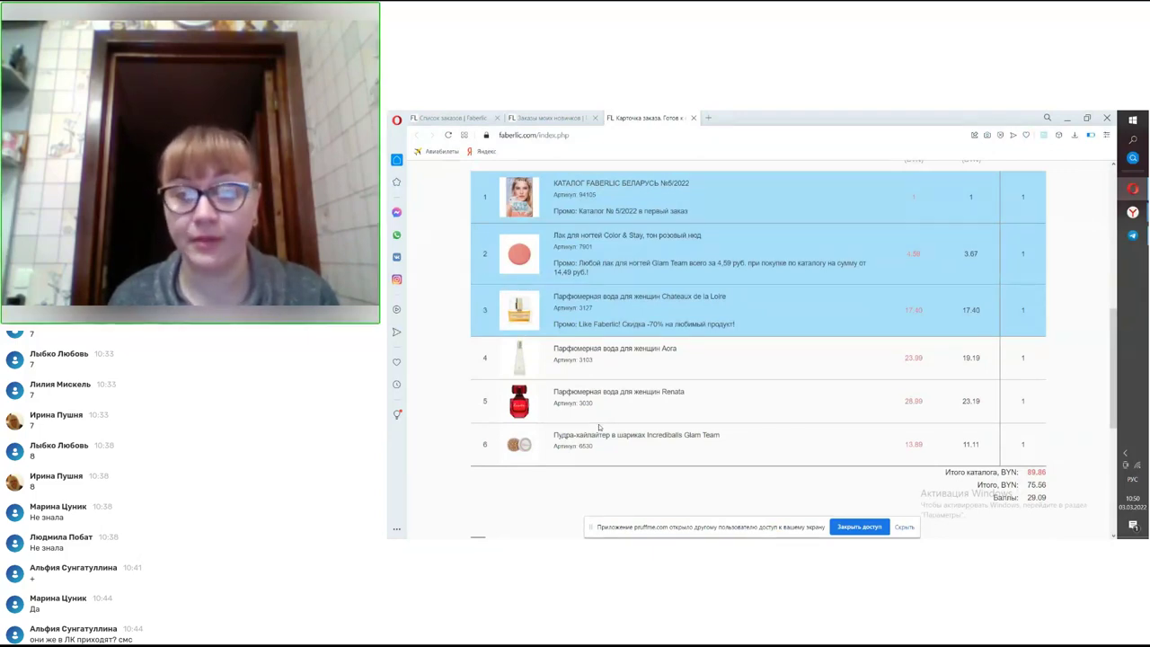
scroll(598, 427, "down", 3)
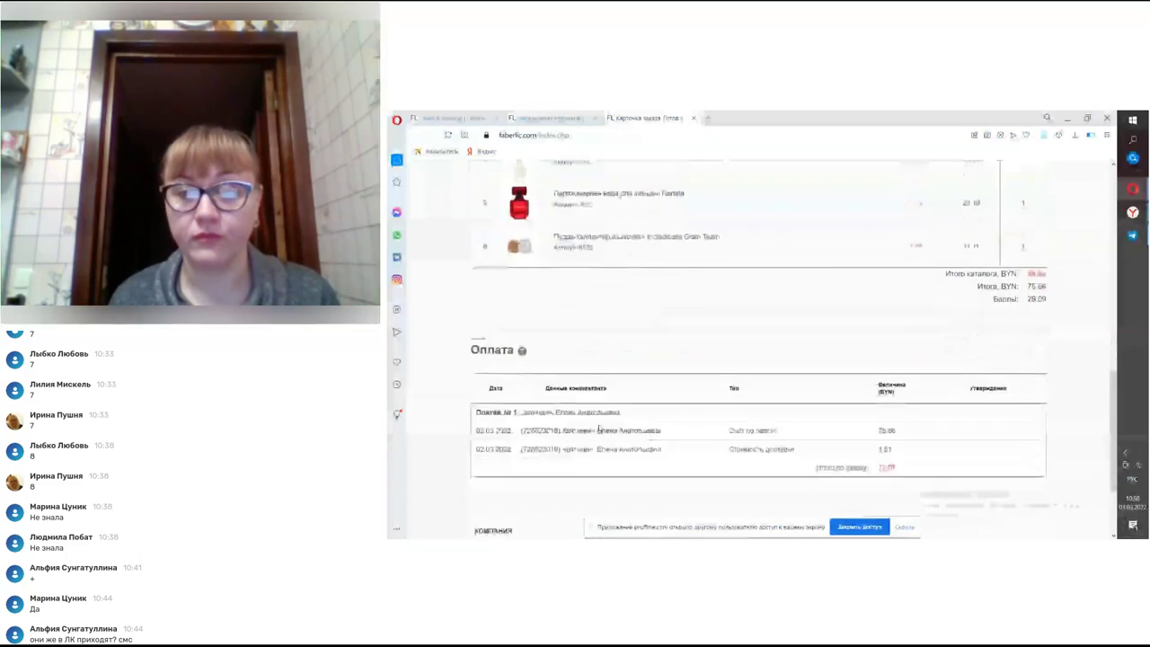
scroll(599, 430, "up", 2)
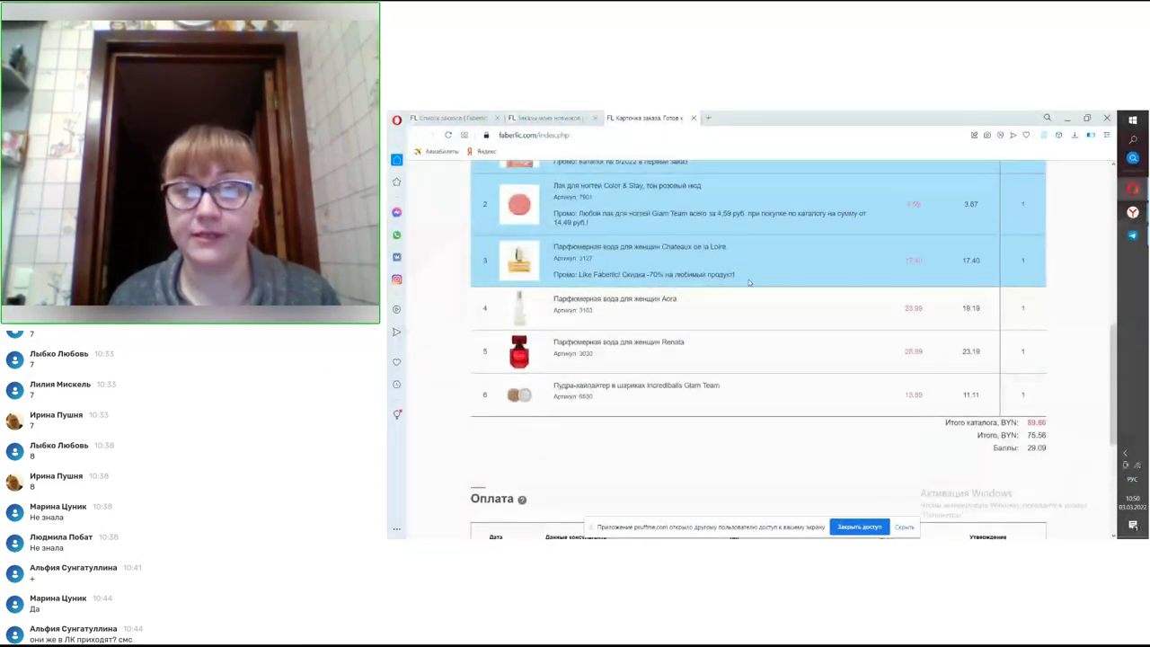
scroll(721, 299, "up", 1)
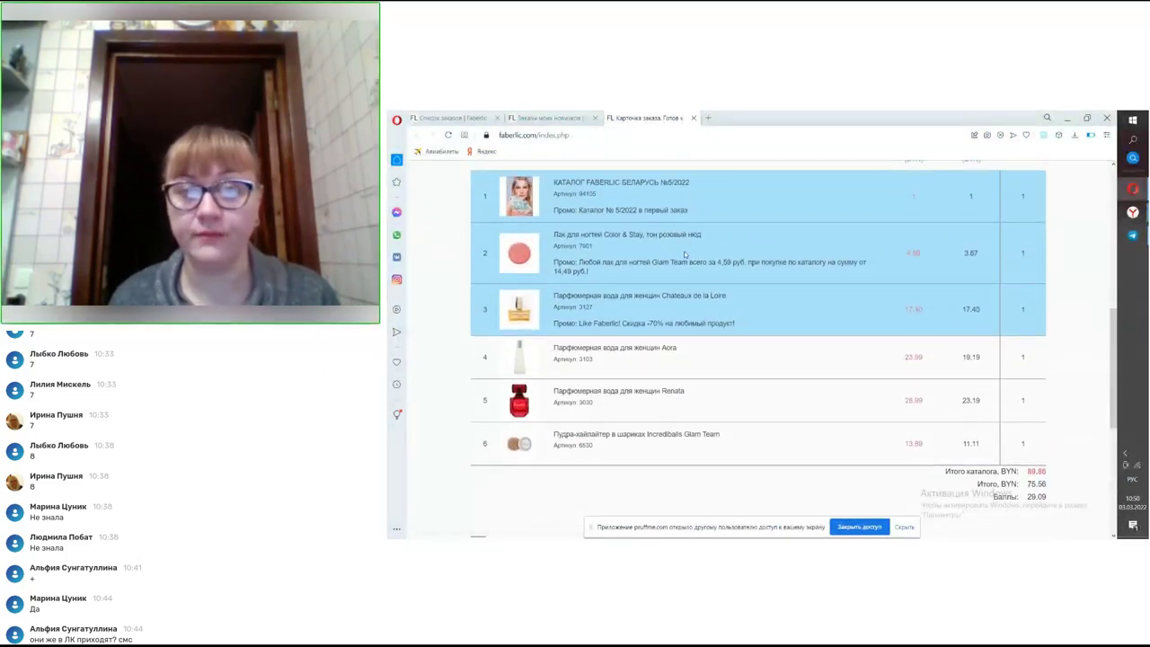
scroll(683, 252, "down", 1)
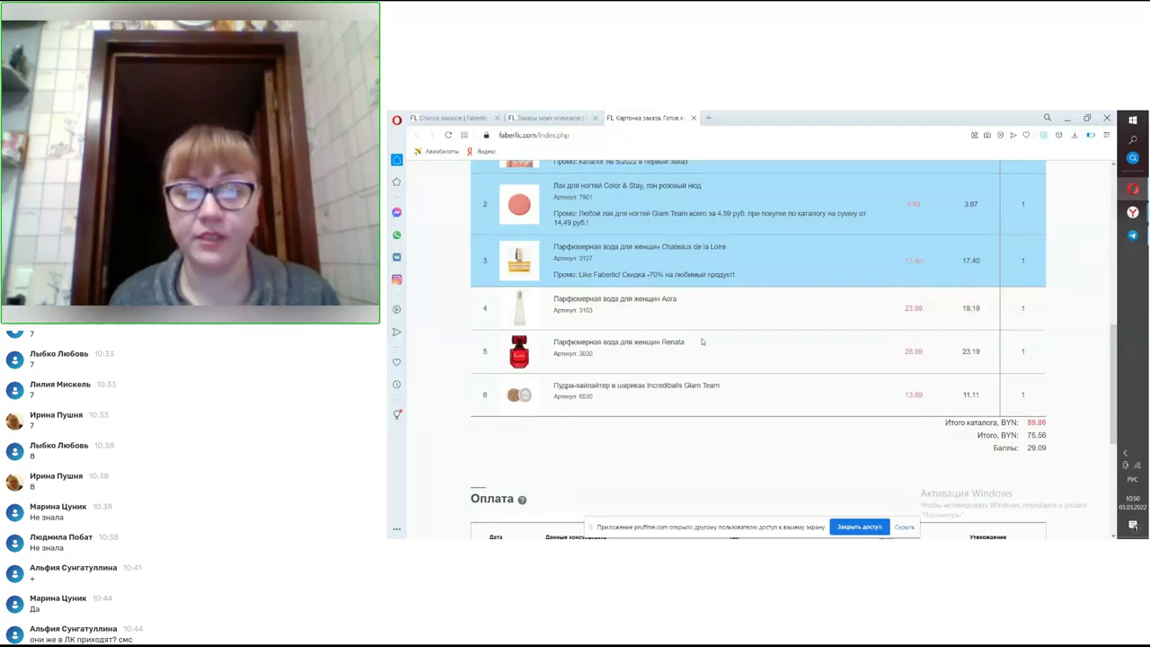
scroll(702, 342, "down", 3)
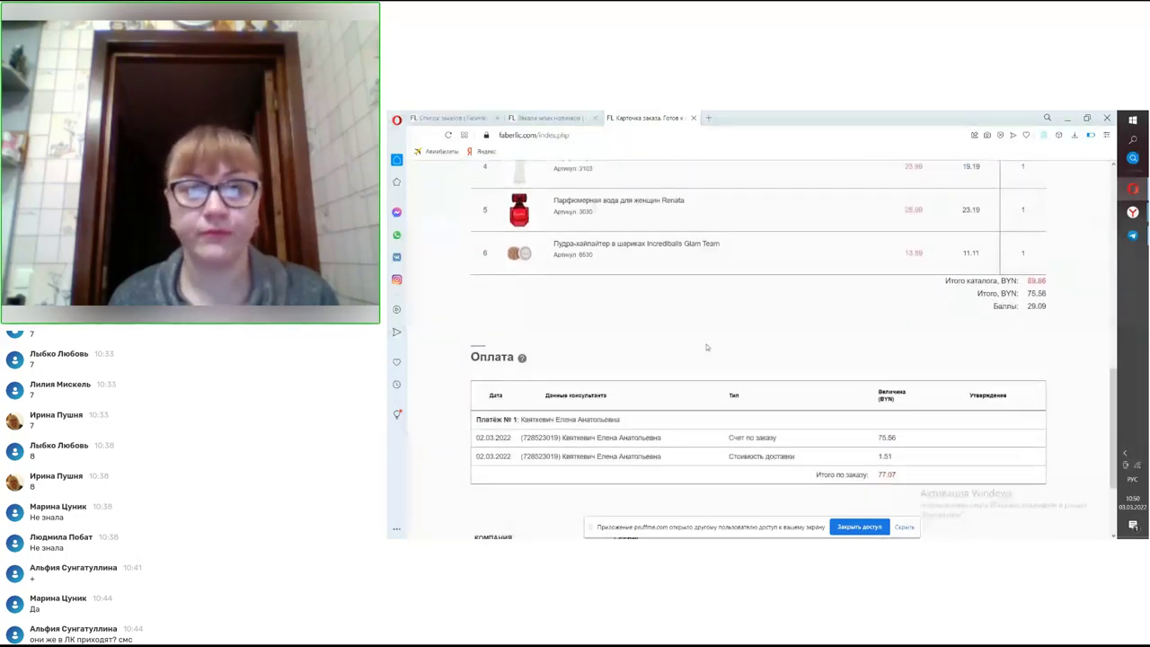
scroll(706, 348, "up", 3)
key("ctrl+shift+Tab")
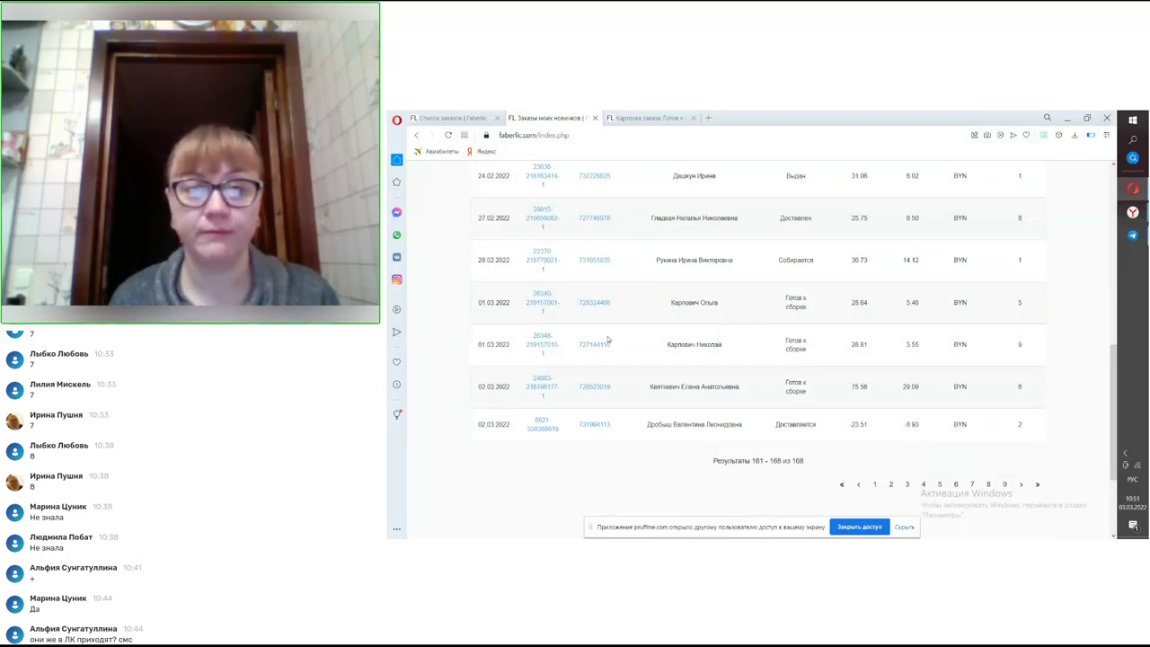
- Open the 01.03.2022 order's card (six items, 28.64 BYN, 5.46 points), then go back to the list
left_click(542, 303)
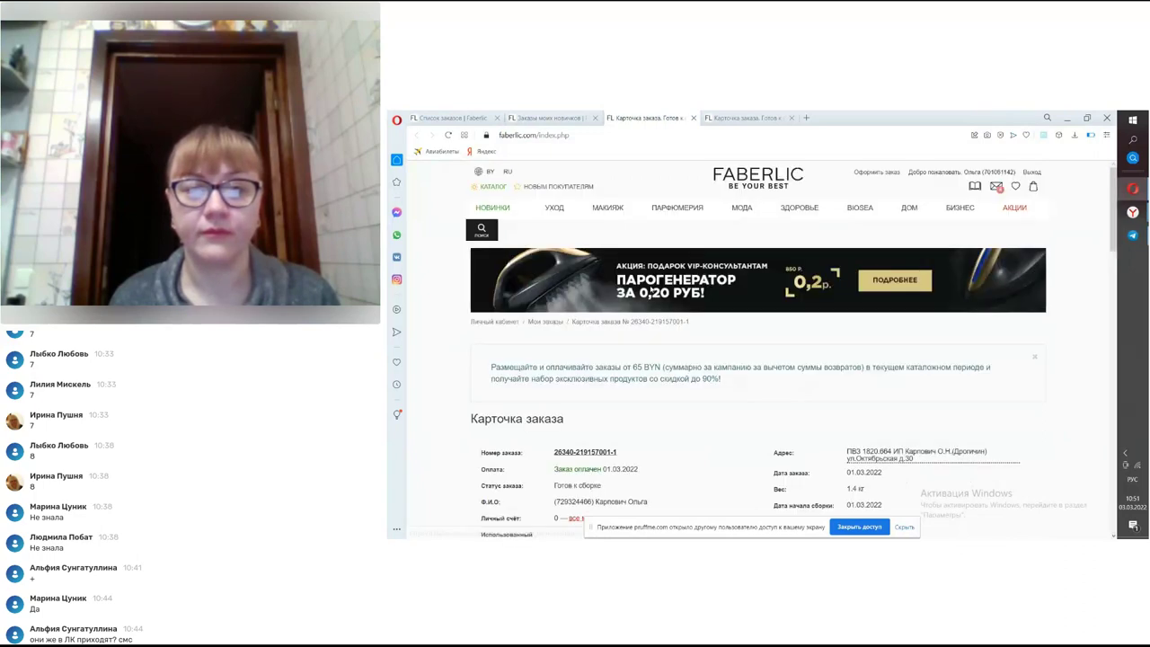
scroll(651, 290, "down", 2)
scroll(650, 289, "down", 6)
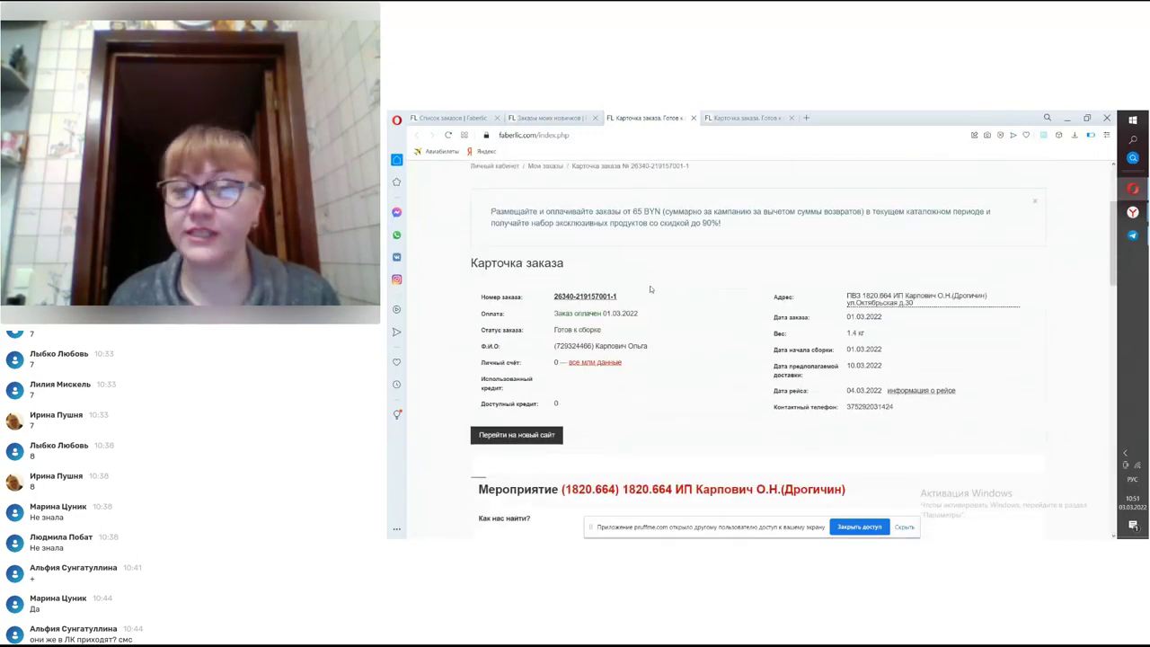
scroll(652, 290, "down", 3)
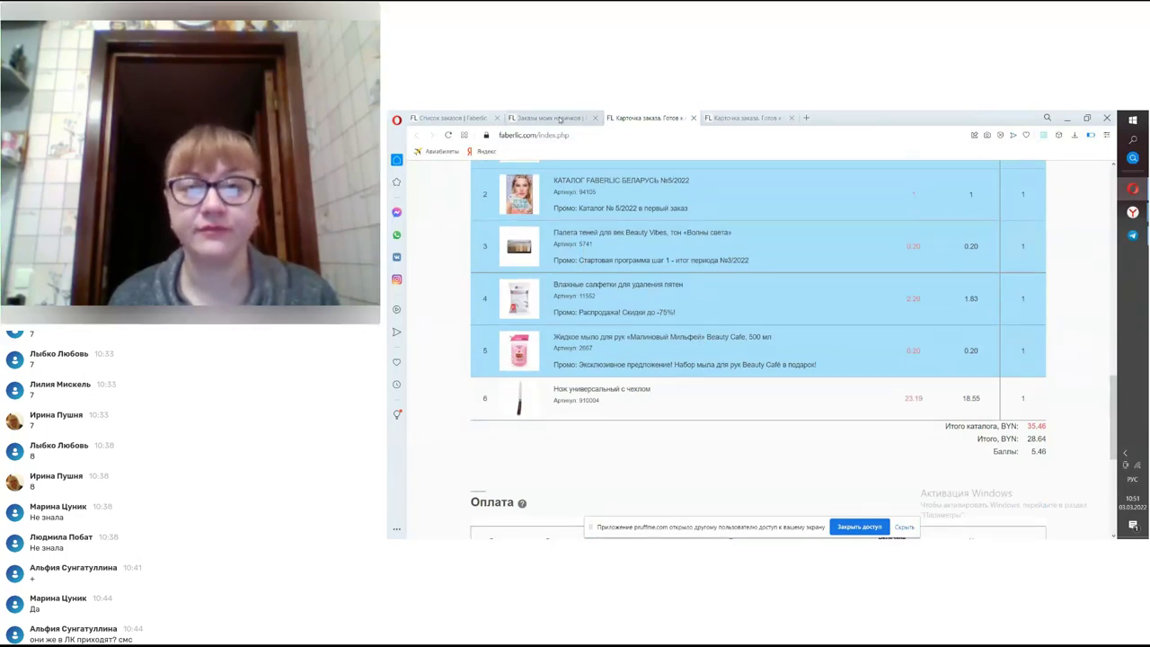
key("ctrl+Tab")
scroll(678, 318, "up", 1)
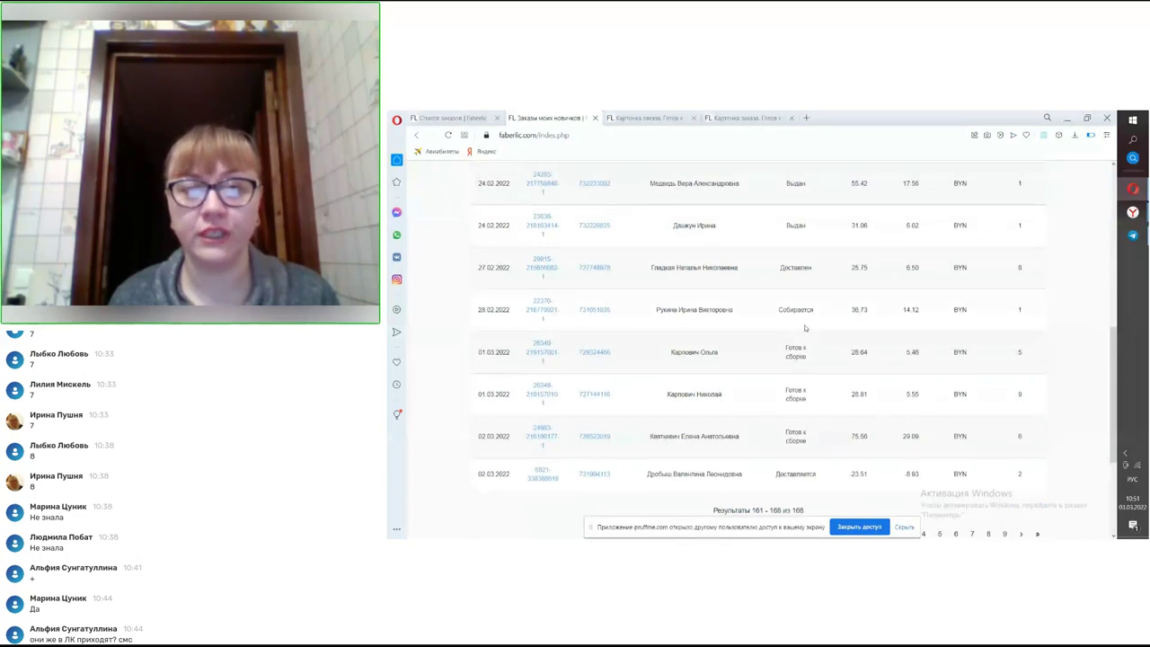
- Open the 28.02.2022 Собирается order's card and look over its items
left_click(542, 309)
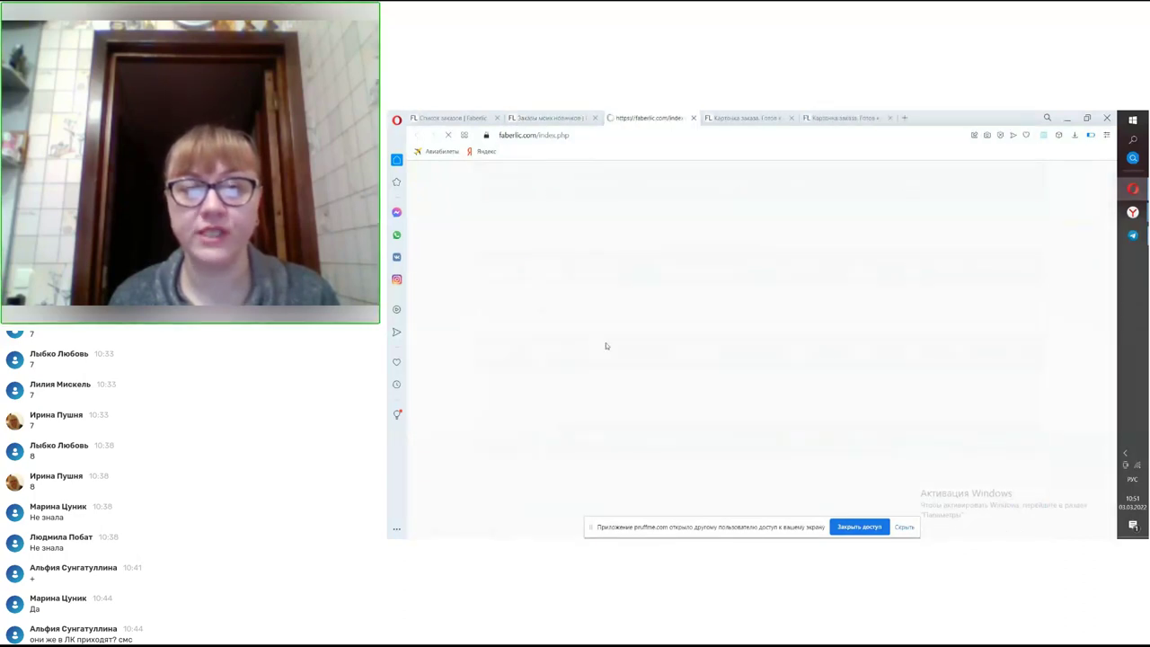
scroll(599, 328, "down", 3)
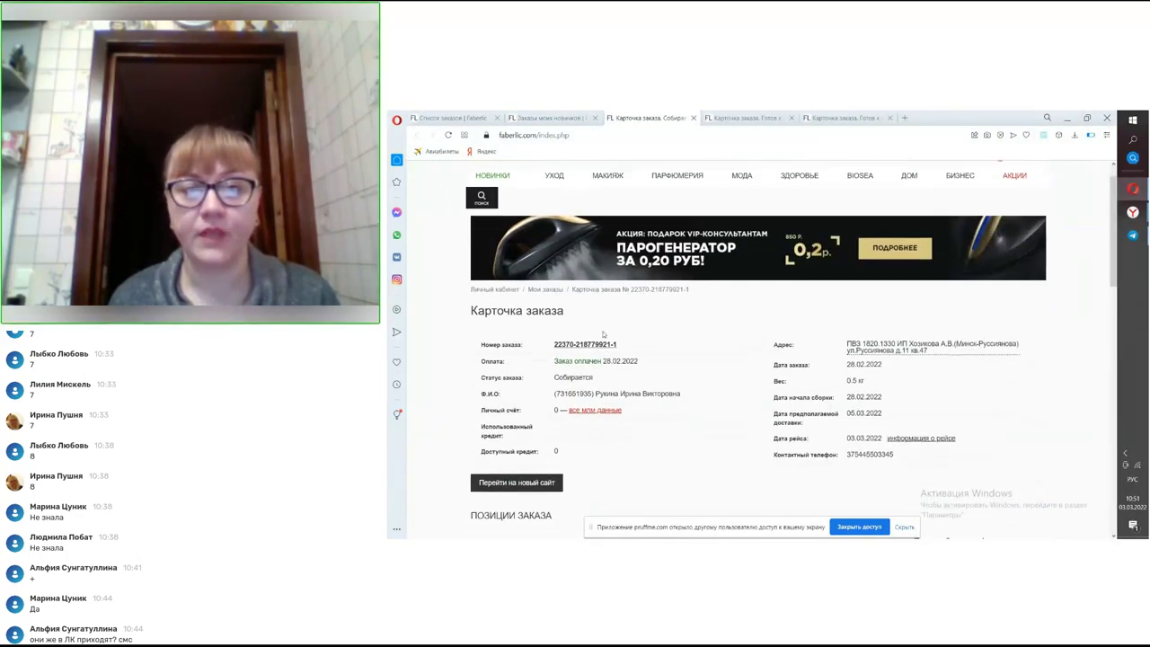
scroll(605, 335, "down", 3)
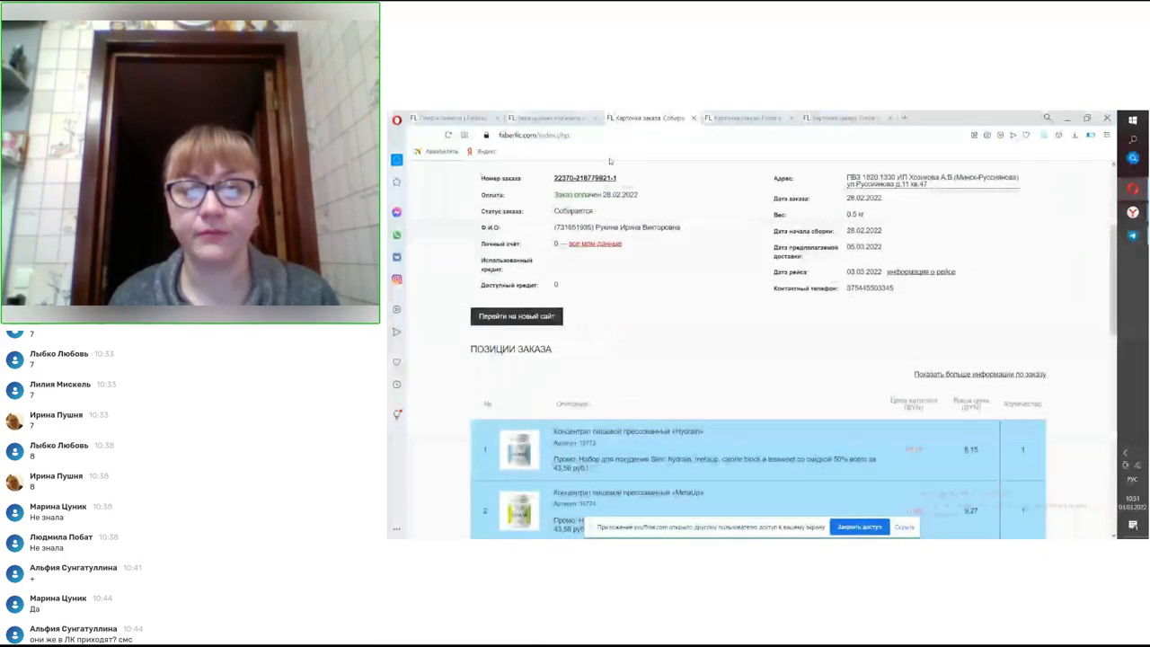
scroll(607, 225, "down", 3)
scroll(607, 226, "down", 2)
scroll(615, 253, "up", 5)
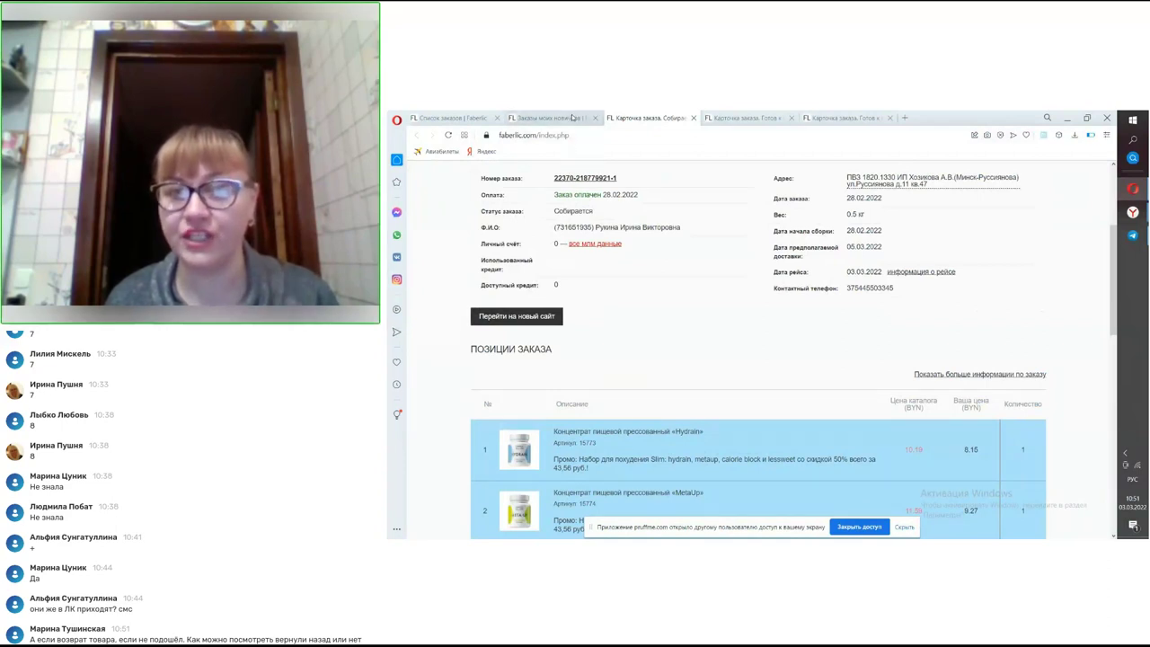
mouse_move(574, 117)
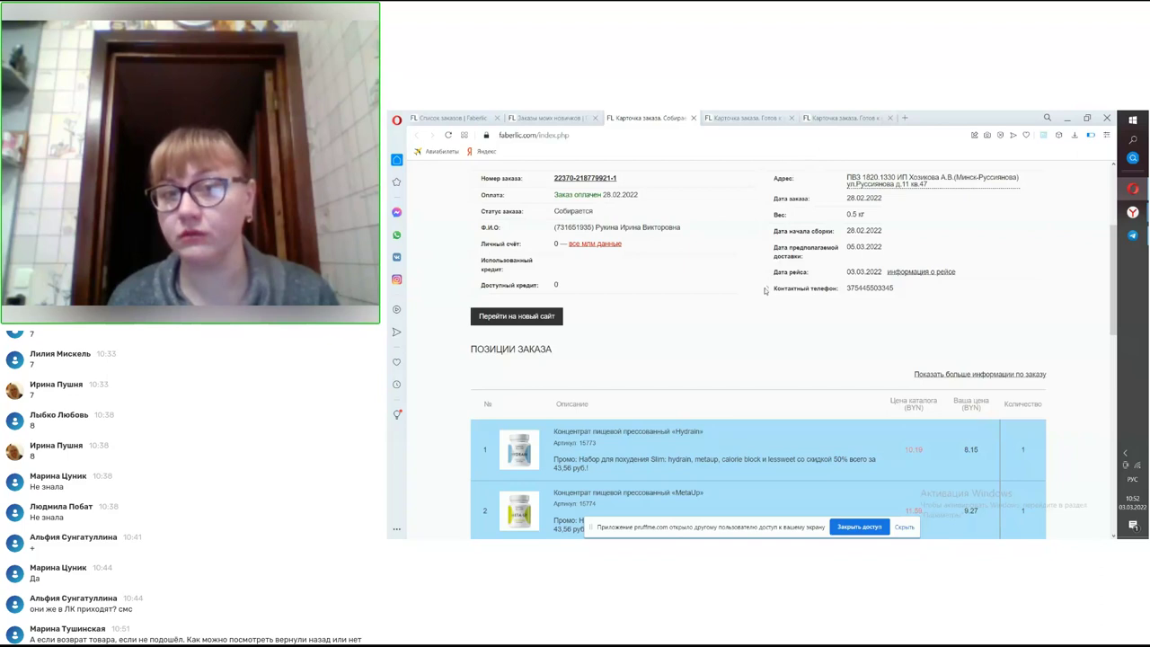
- Review the card's totals (36.73 BYN, 14.12 points) and its paid status
scroll(764, 292, "down", 1)
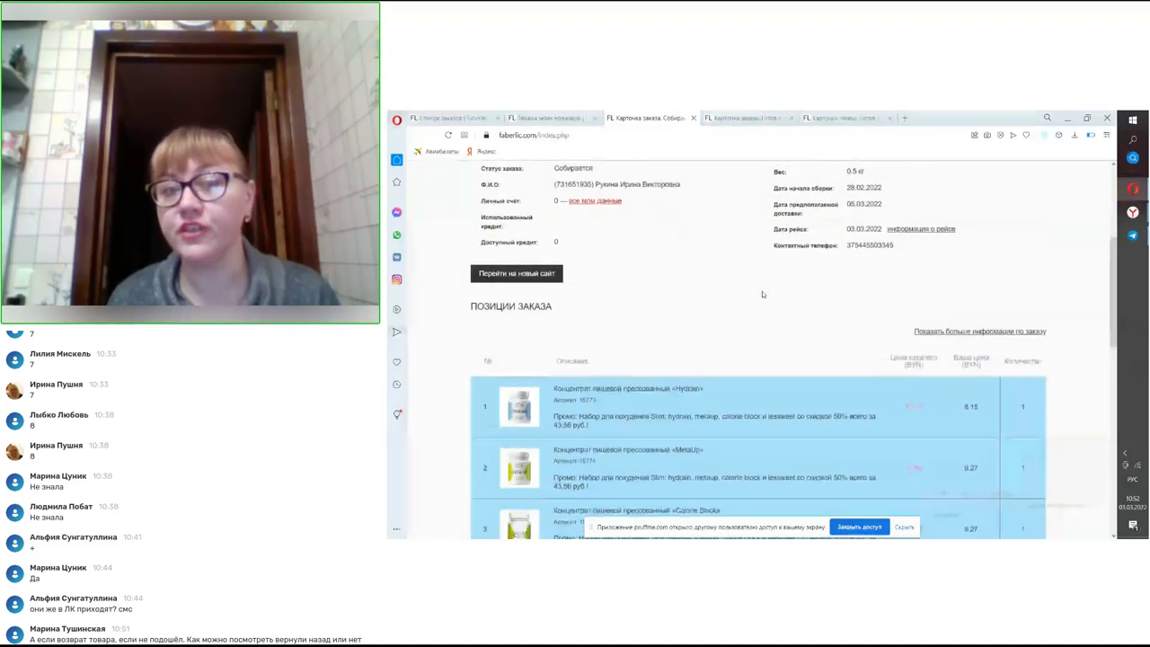
scroll(762, 294, "up", 1)
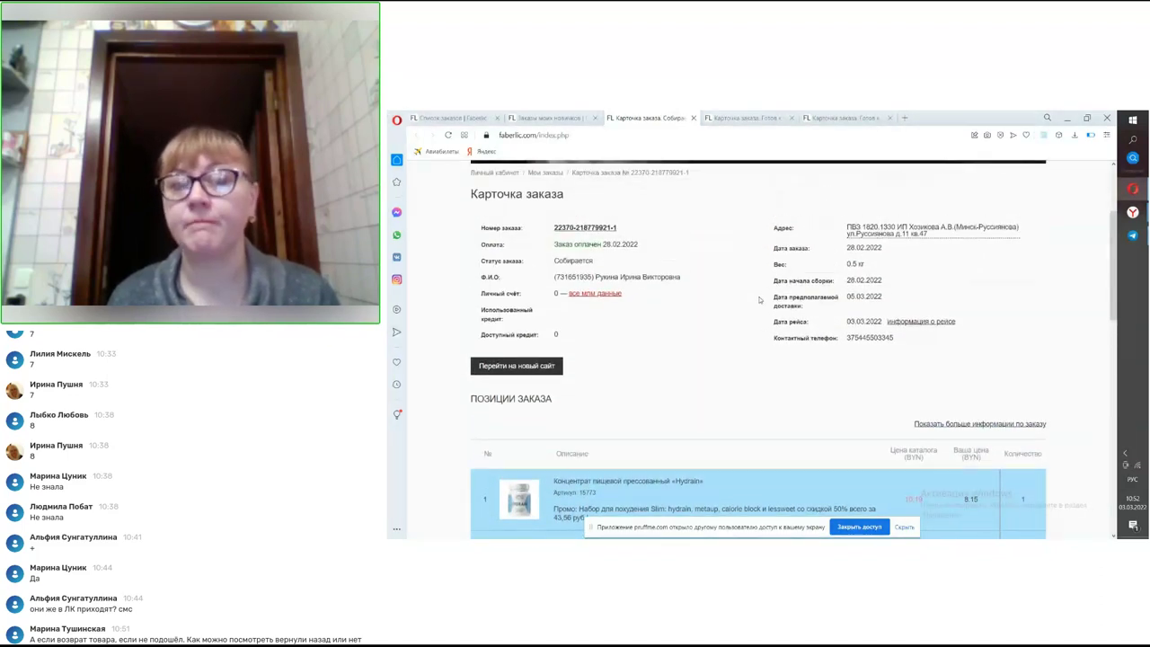
scroll(743, 317, "down", 1)
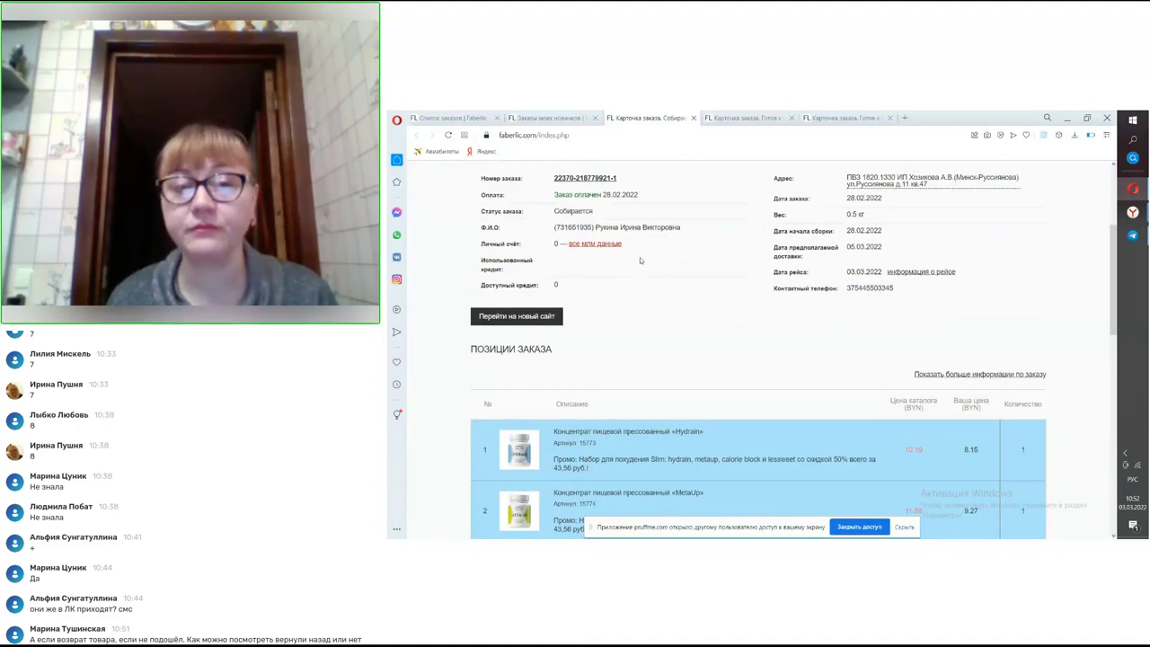
scroll(642, 256, "down", 4)
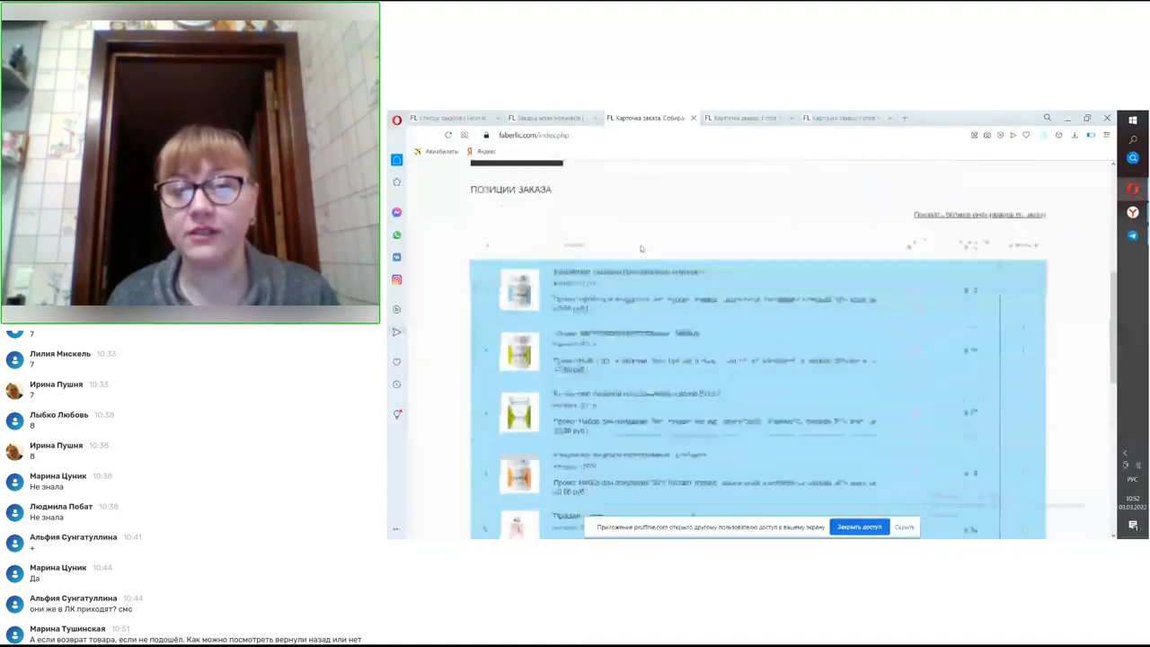
scroll(645, 249, "up", 1)
scroll(645, 249, "down", 3)
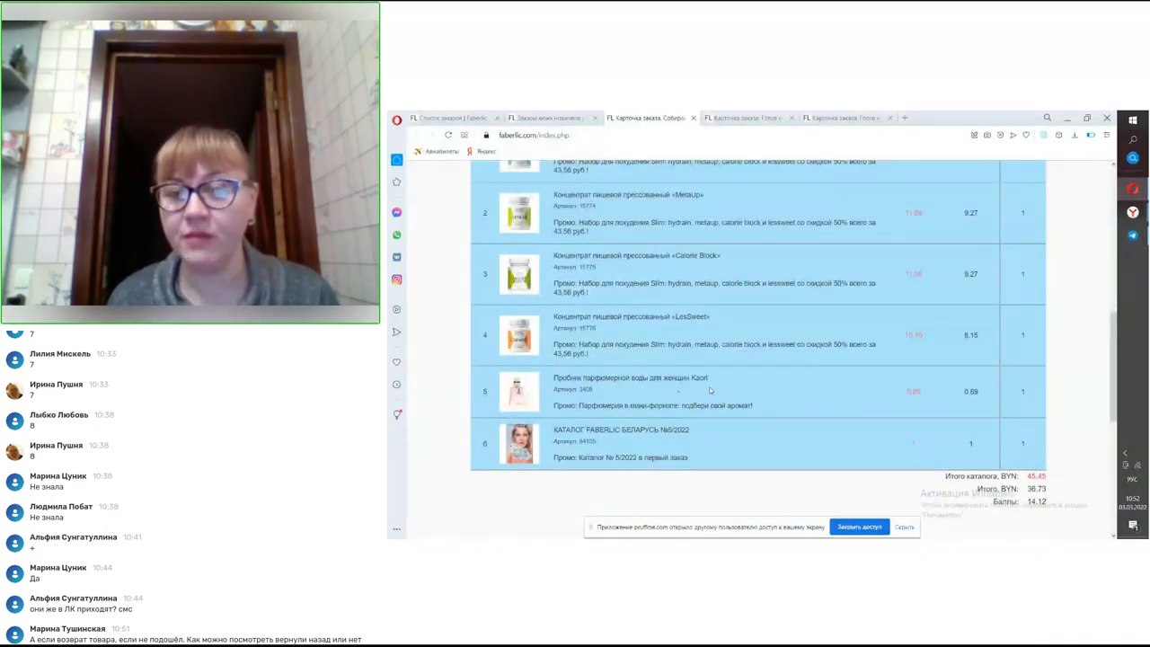
scroll(710, 390, "down", 1)
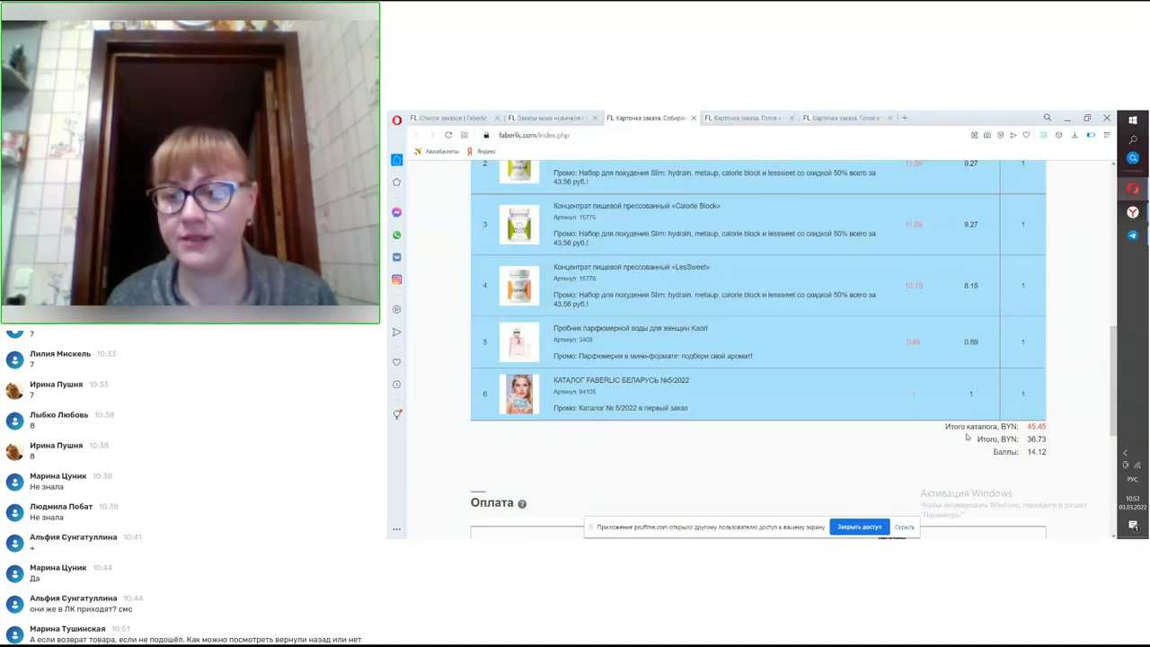
scroll(971, 422, "down", 1)
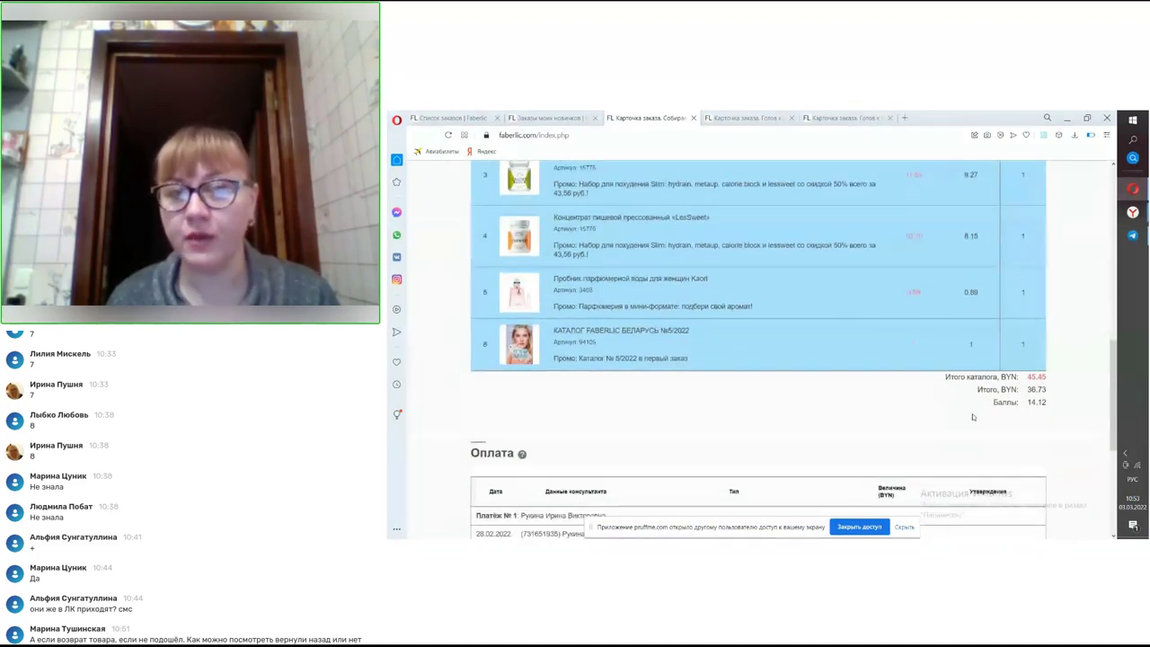
scroll(972, 417, "up", 1)
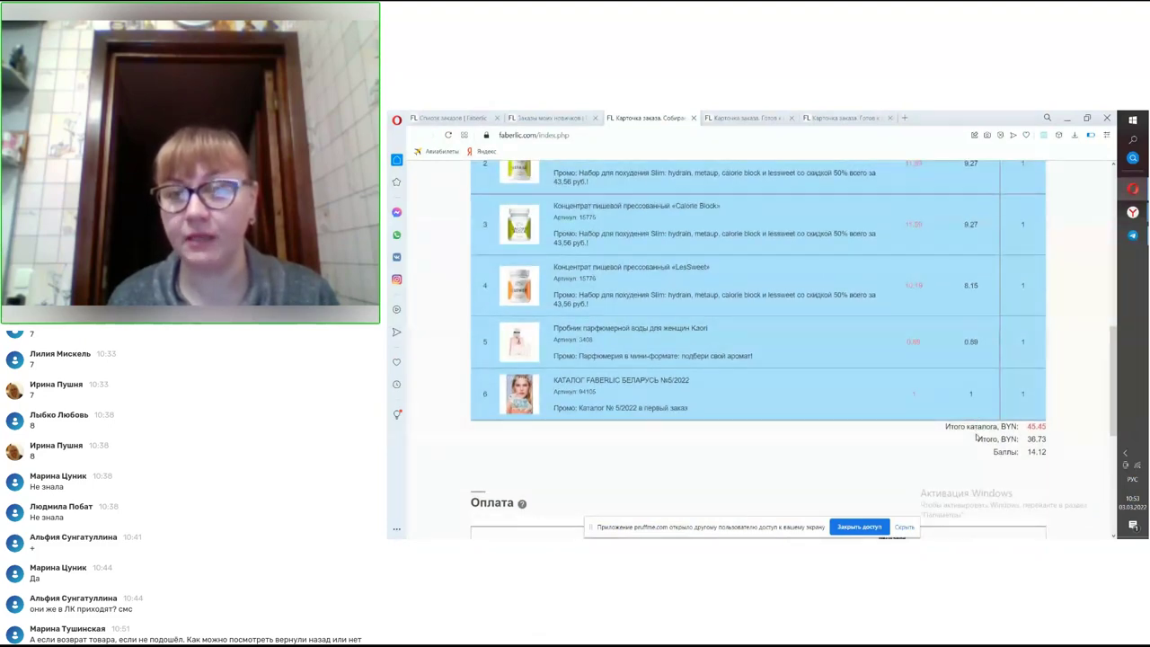
scroll(976, 436, "up", 4)
scroll(978, 436, "down", 4)
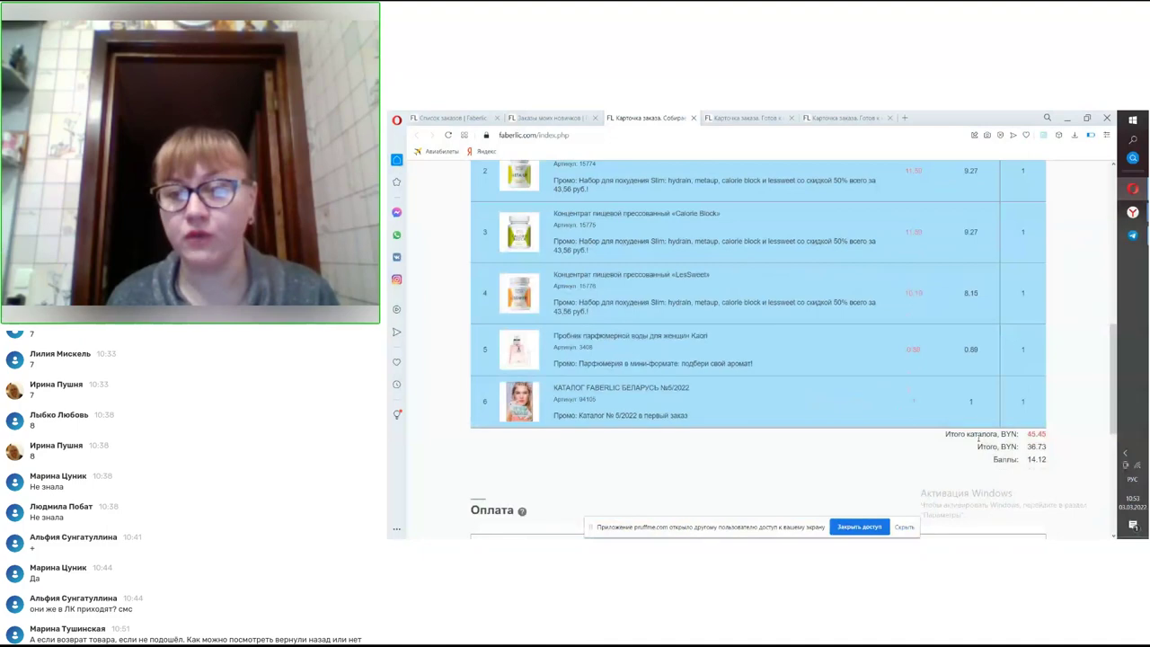
scroll(976, 432, "up", 10)
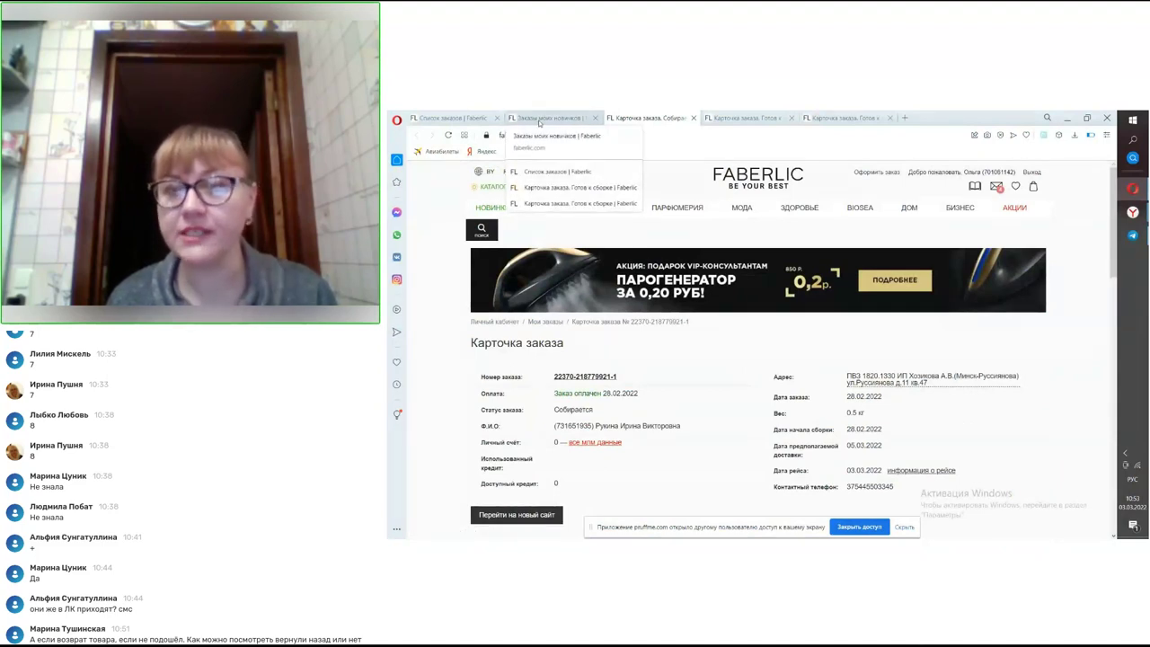
- Return to the newcomers' orders list and show page 8 of the results
left_click(541, 117)
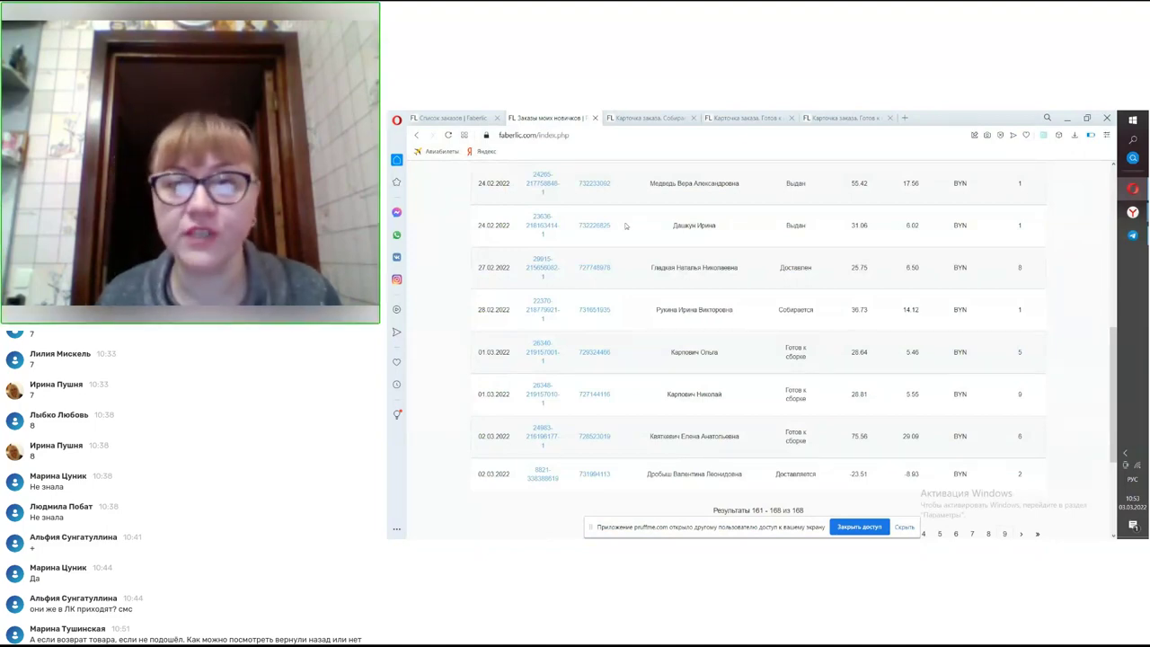
scroll(876, 304, "up", 15)
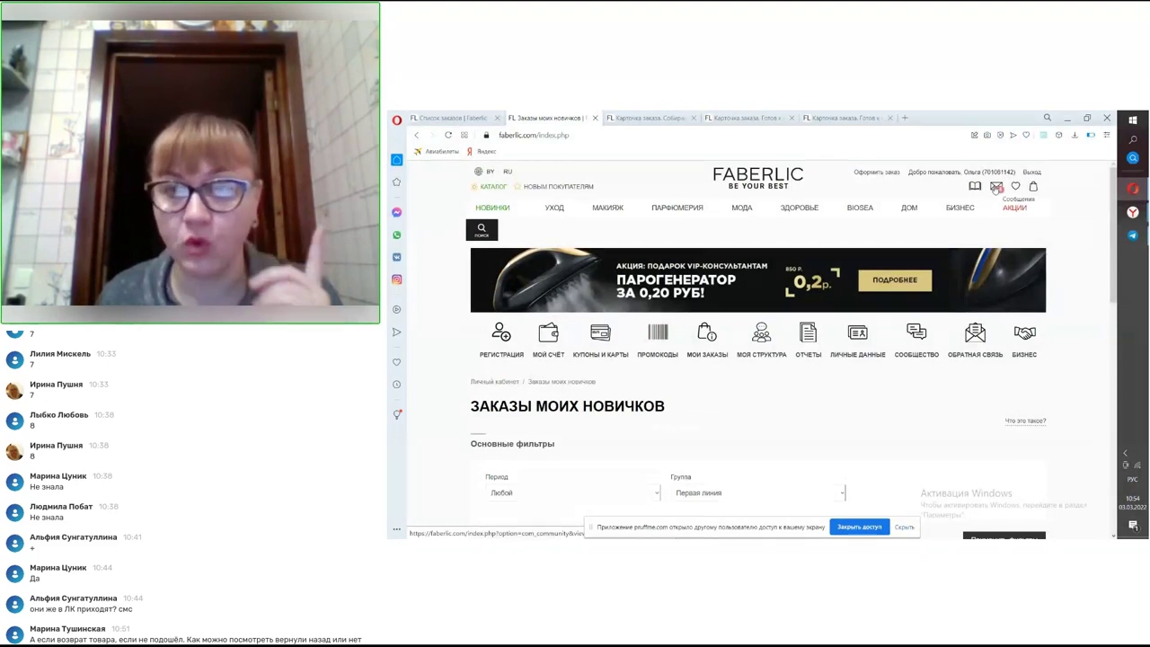
scroll(937, 258, "down", 3)
scroll(937, 258, "down", 10)
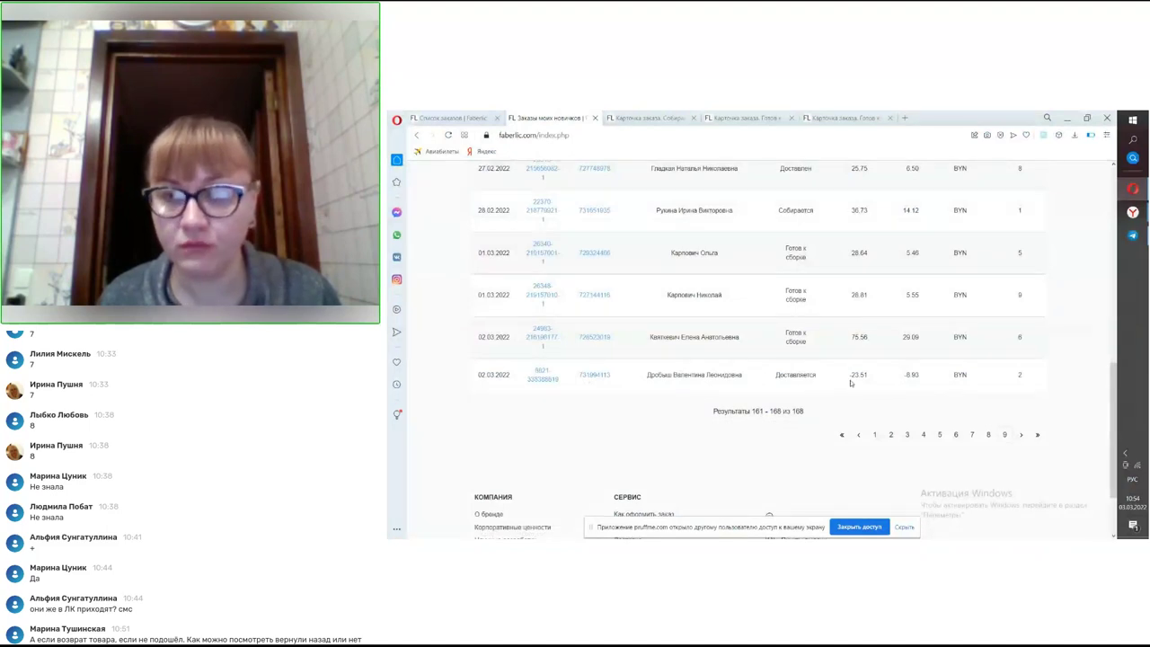
left_click(990, 436)
- Move back to page 7, results 121–140 of 168, covering early February 2022 orders
scroll(993, 441, "down", 5)
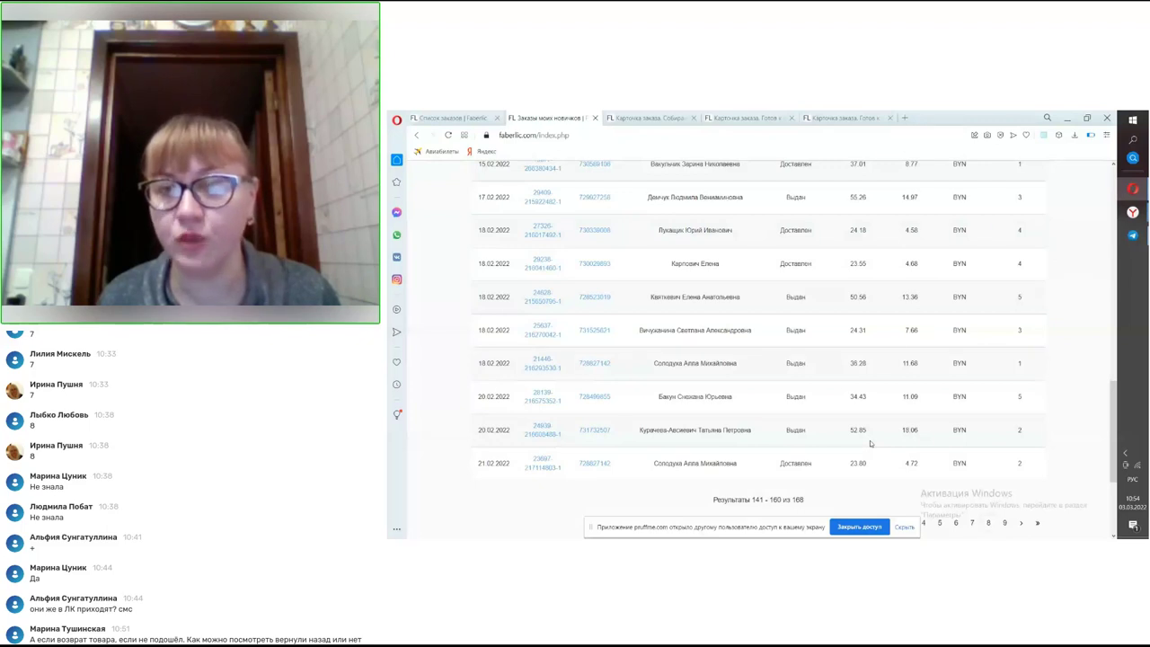
scroll(868, 442, "up", 1)
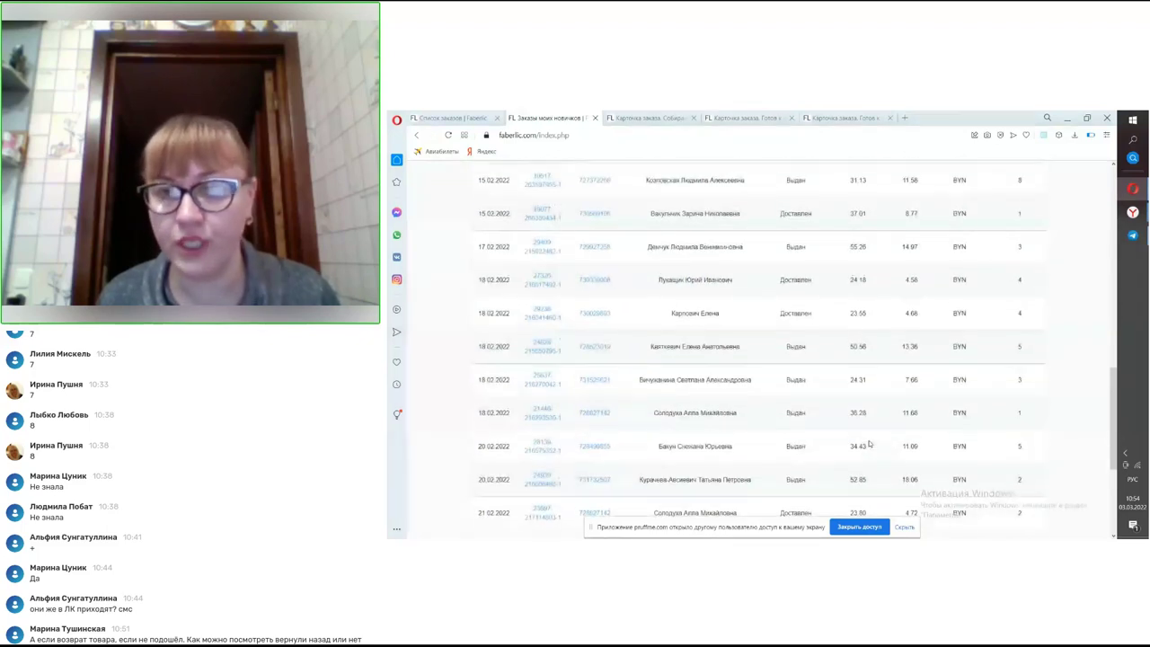
scroll(881, 445, "down", 3)
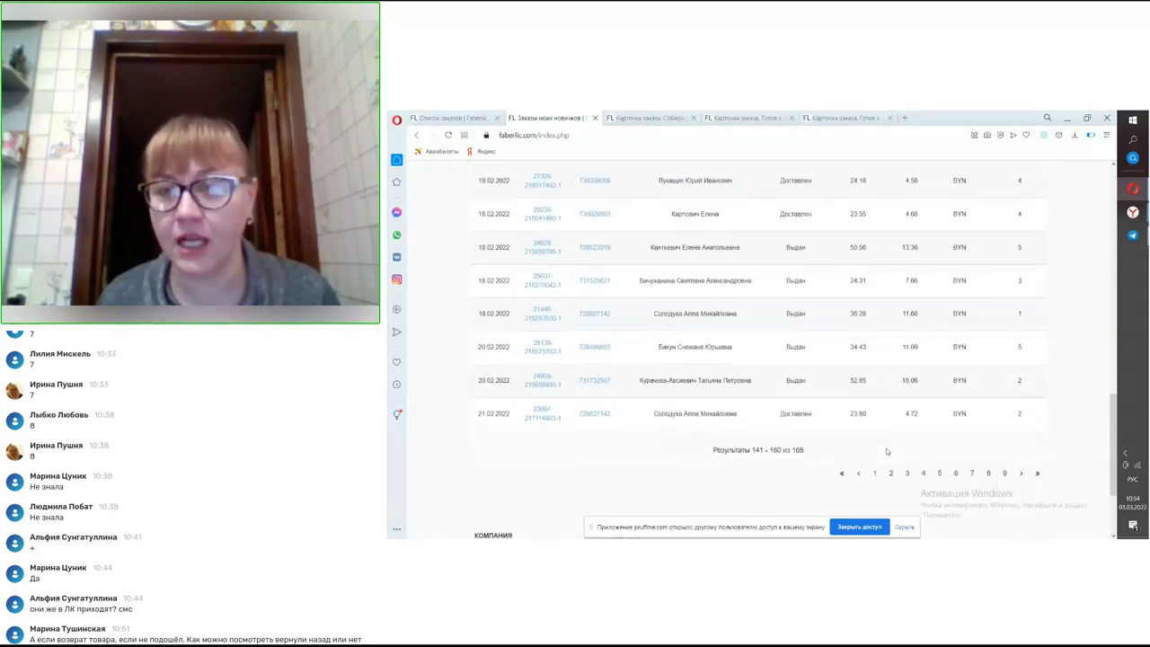
scroll(908, 441, "up", 5)
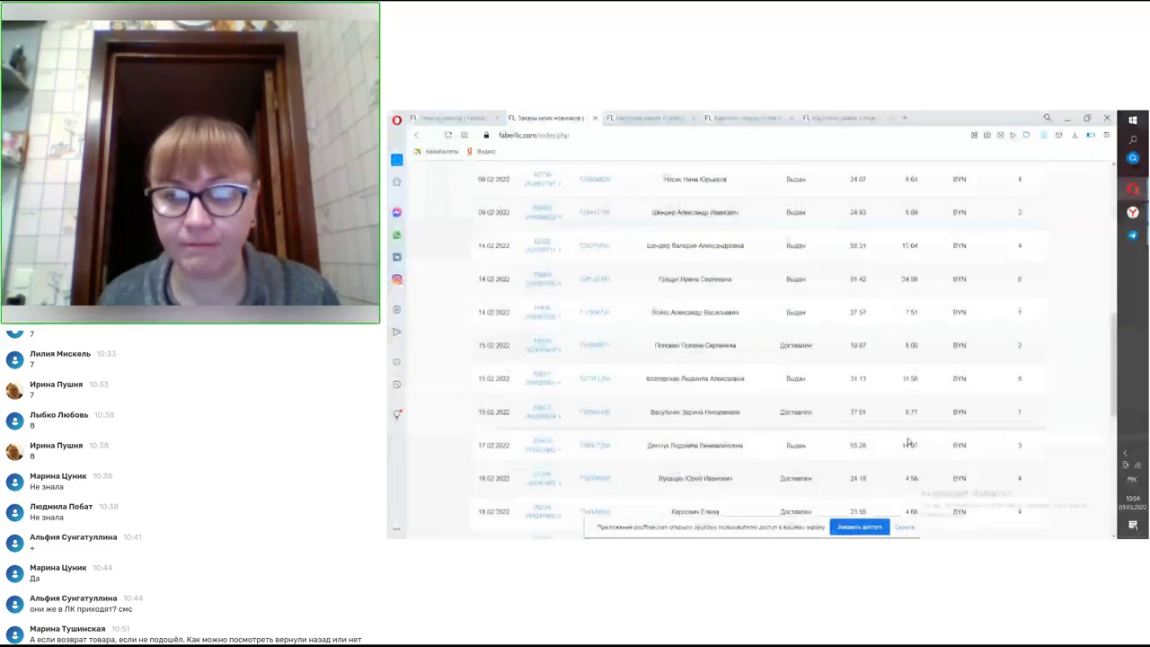
scroll(910, 441, "down", 3)
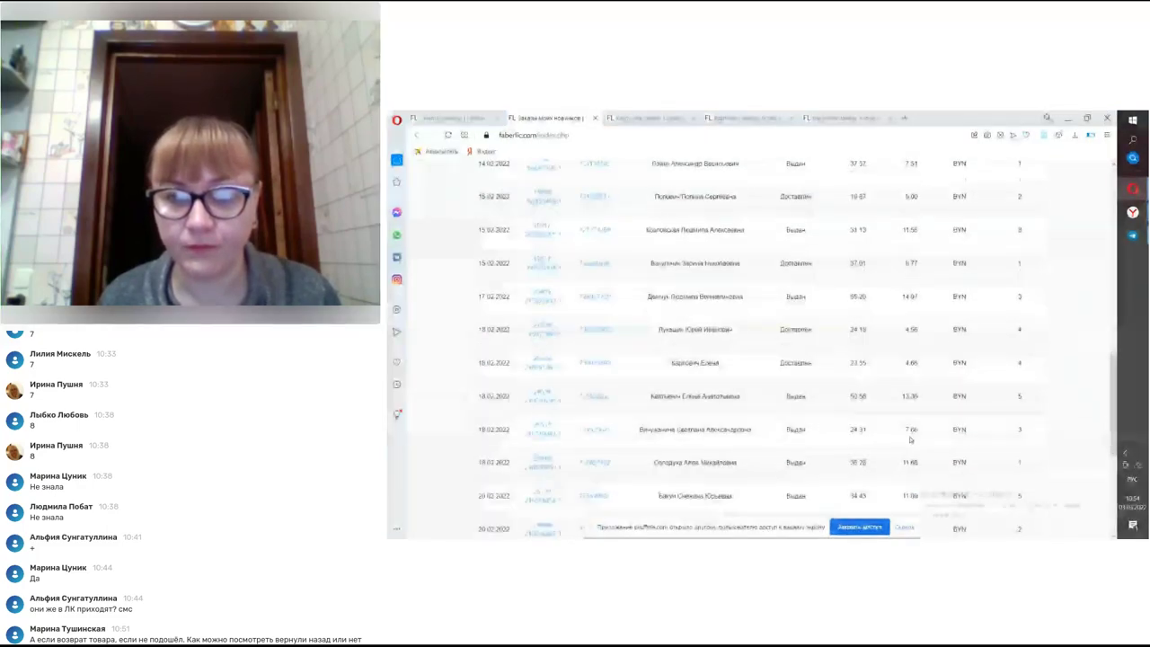
scroll(910, 440, "down", 3)
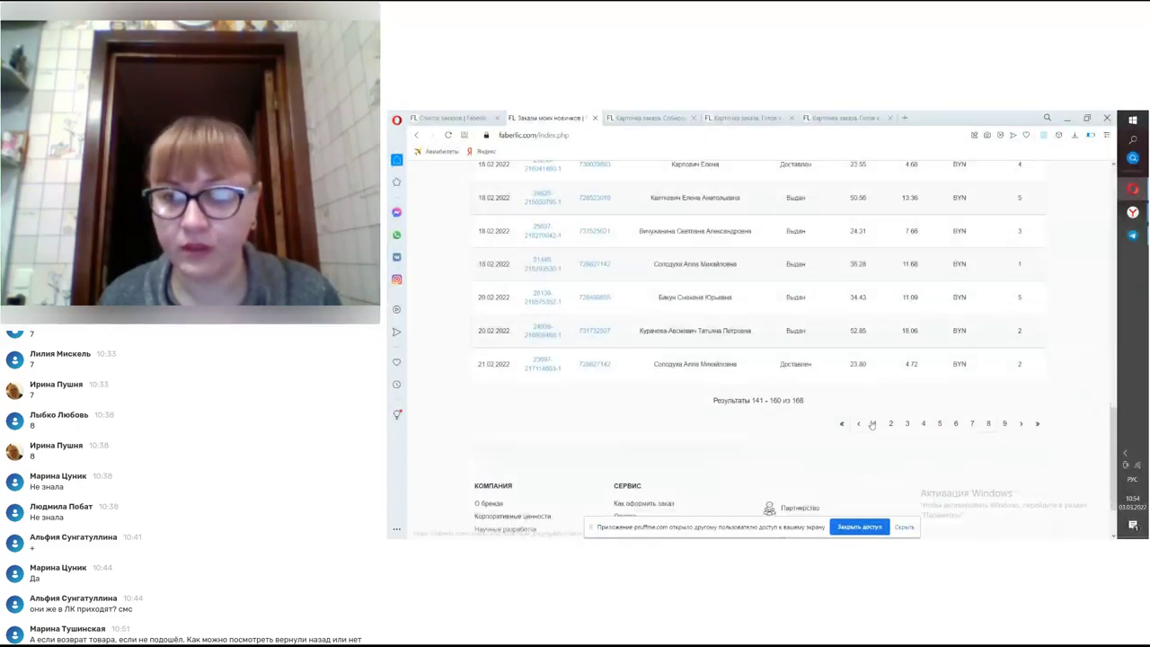
left_click(974, 422)
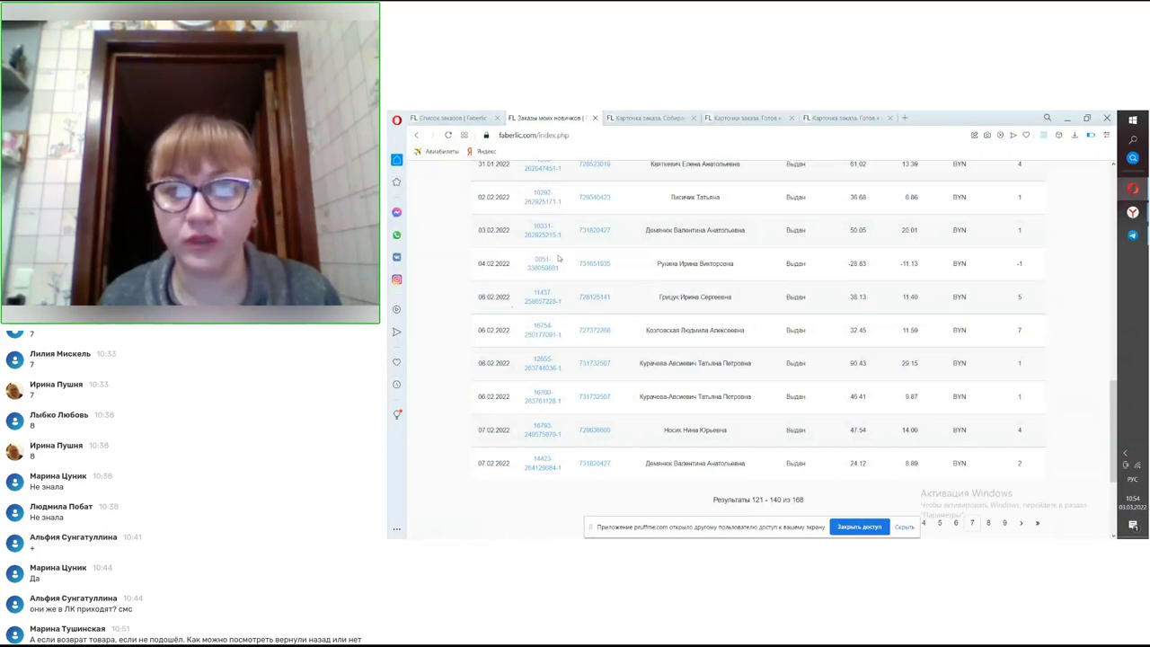
- Open the 04.02.2022 return order's card (−28.83 BYN, −11.13 points), then return to the newcomers' list
left_click(636, 121)
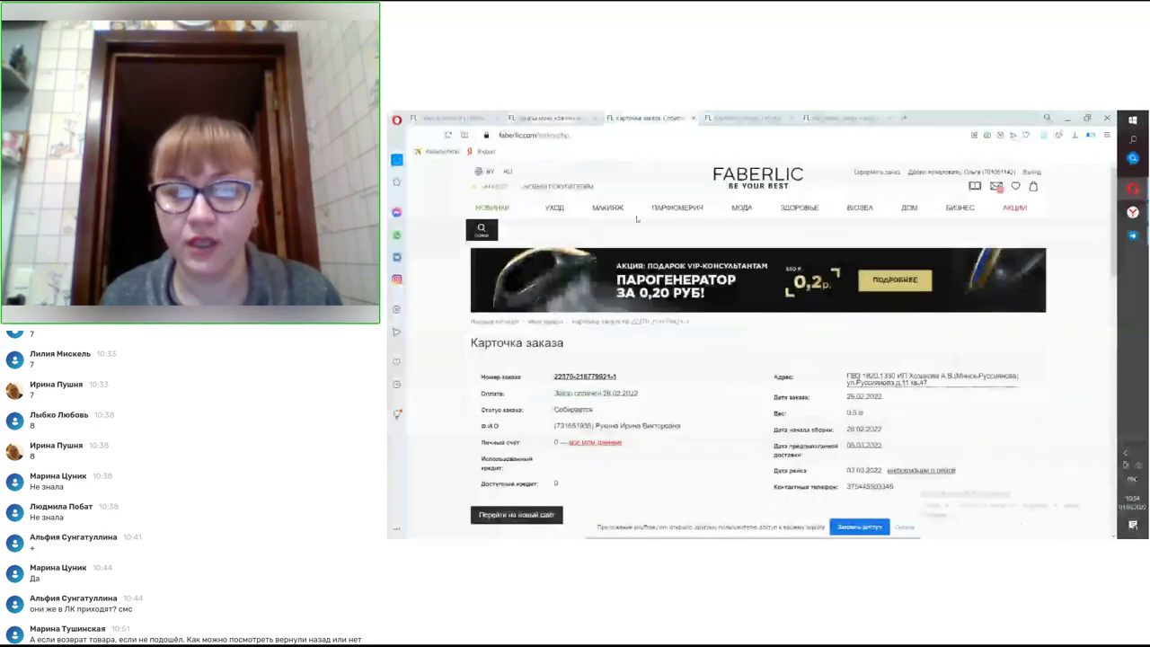
left_click(534, 118)
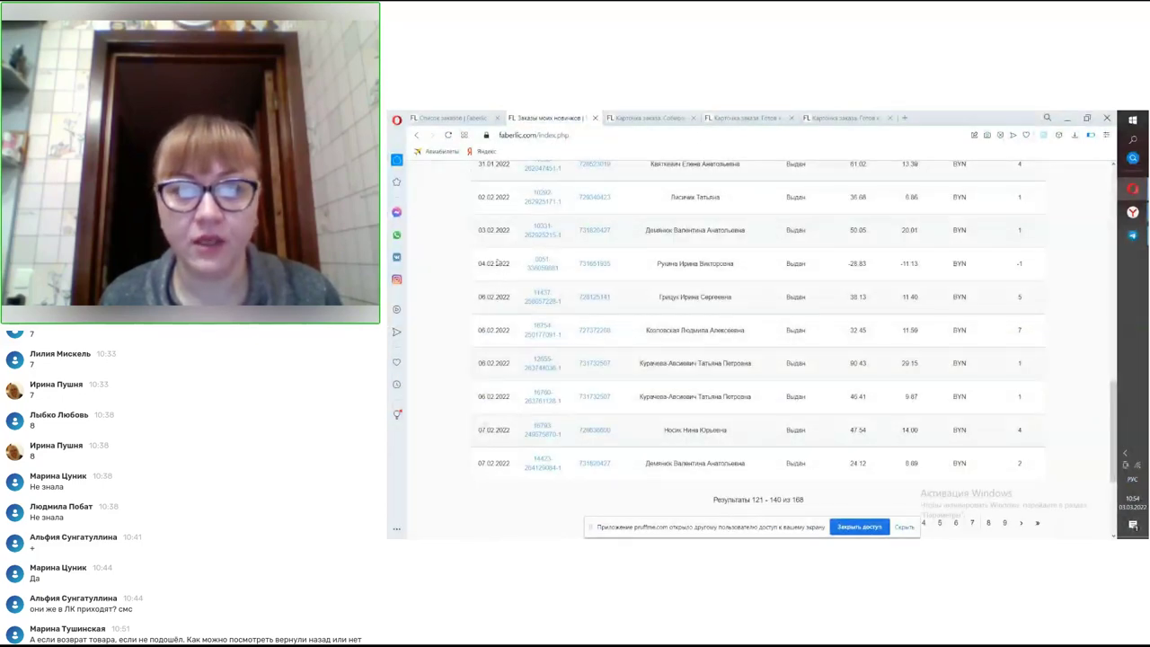
left_click(544, 263)
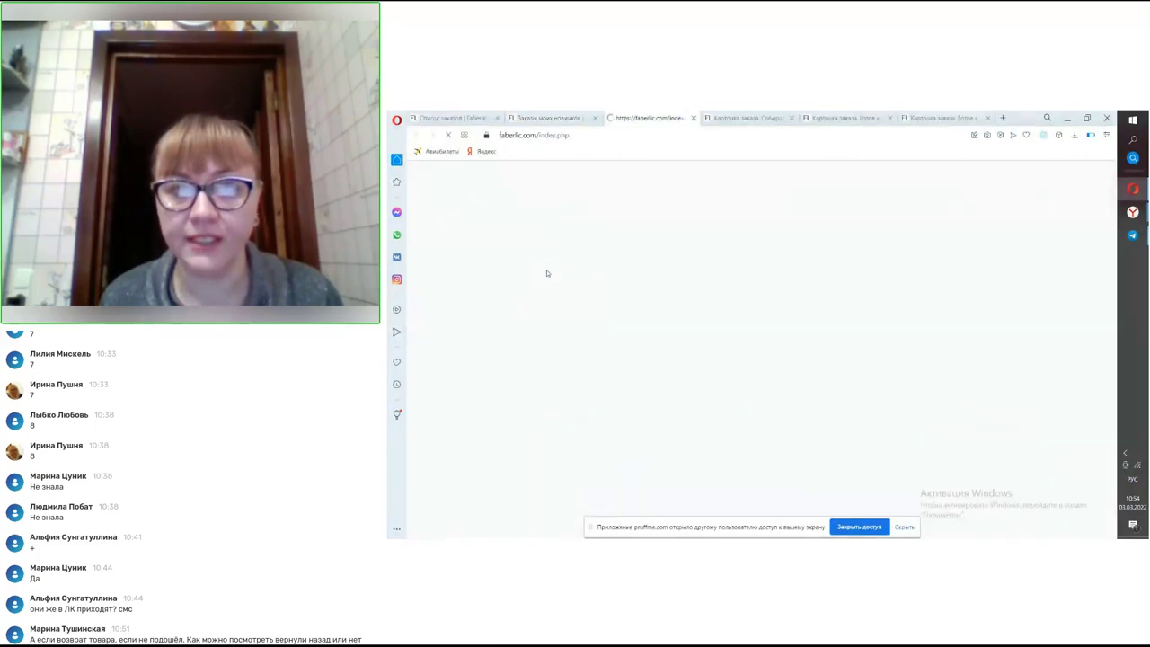
scroll(656, 279, "down", 4)
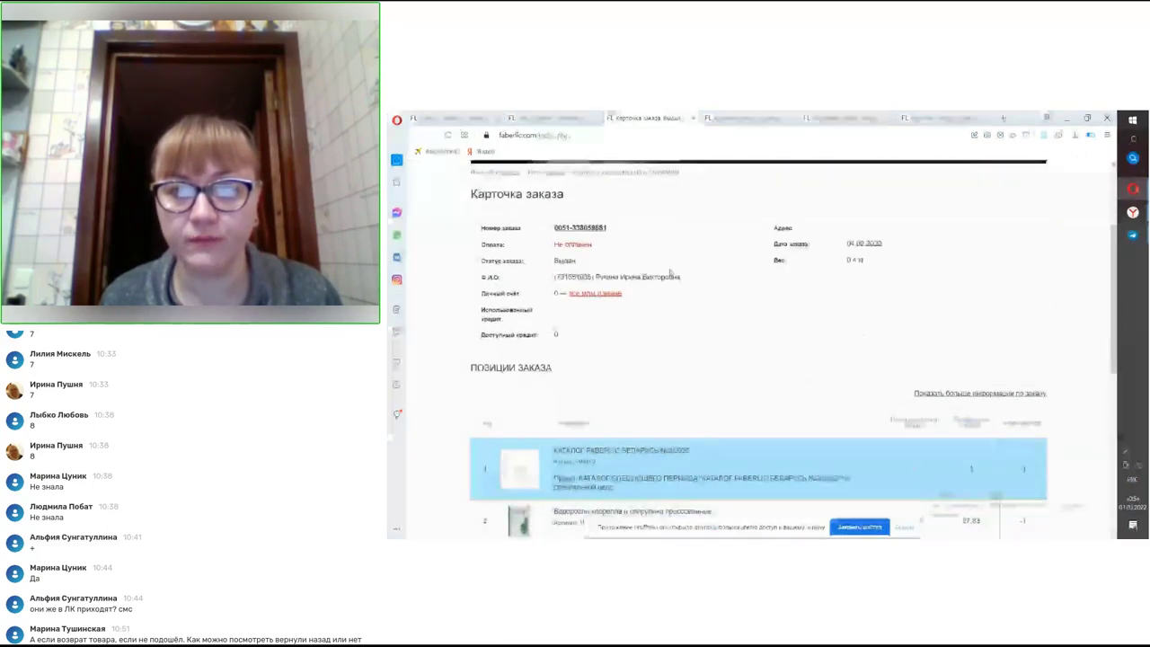
scroll(672, 273, "down", 3)
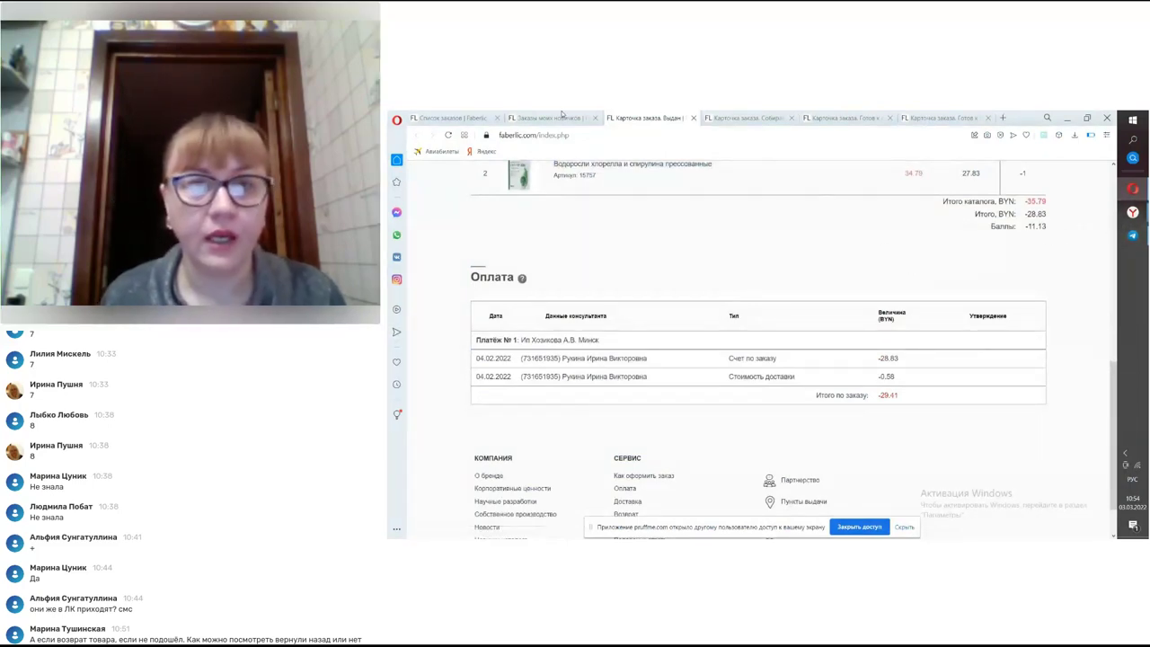
left_click(552, 118)
scroll(575, 360, "up", 5)
scroll(558, 350, "up", 3)
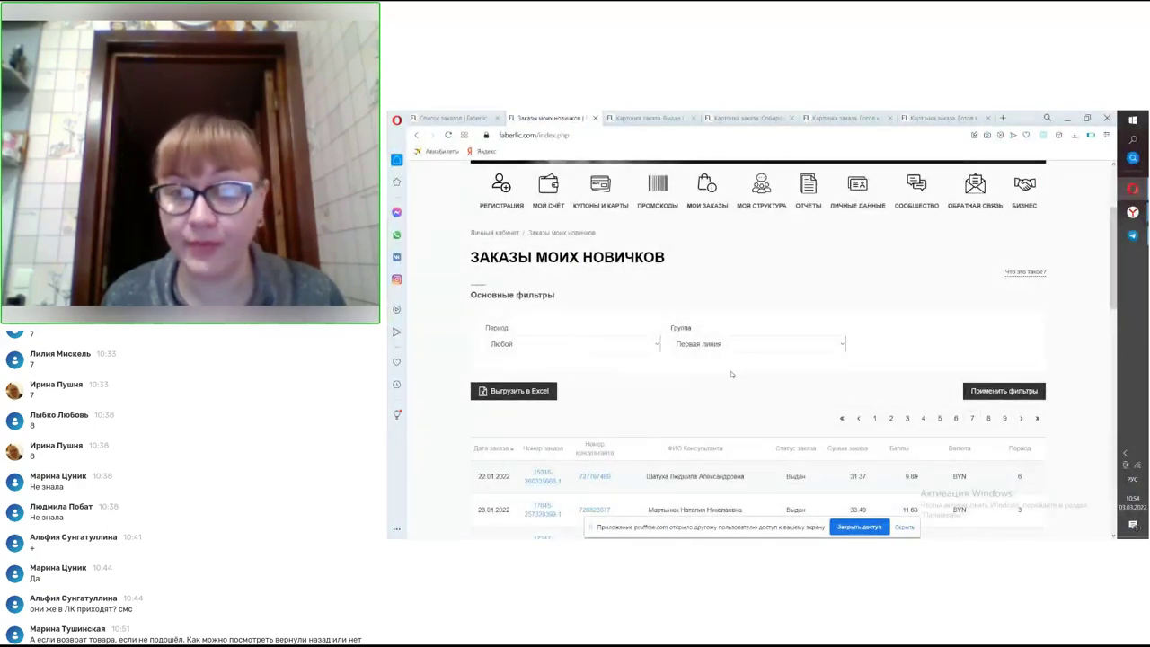
- Filter the orders list to Личная группа with Период Любой
left_click(720, 341)
left_click(719, 362)
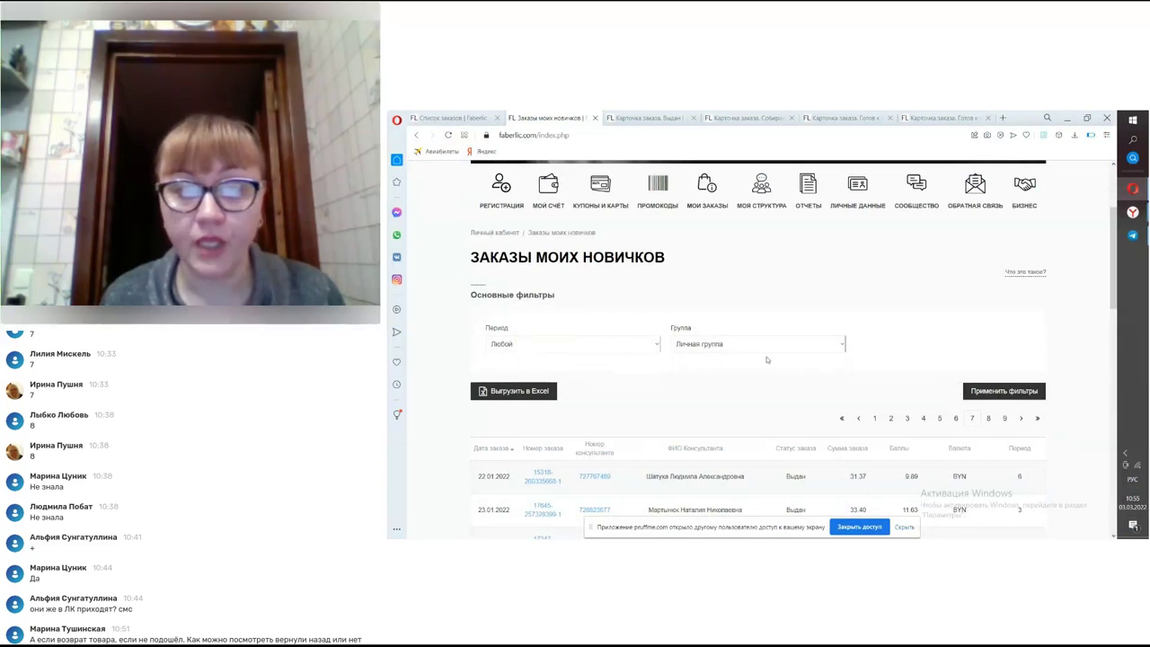
left_click(656, 347)
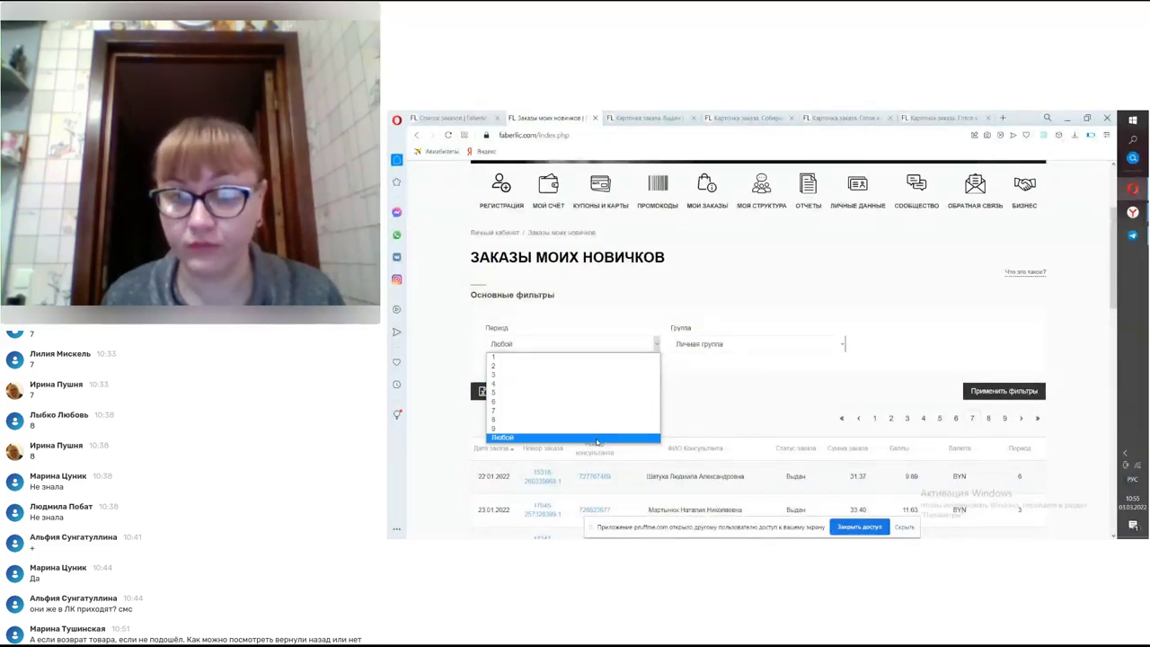
left_click(721, 354)
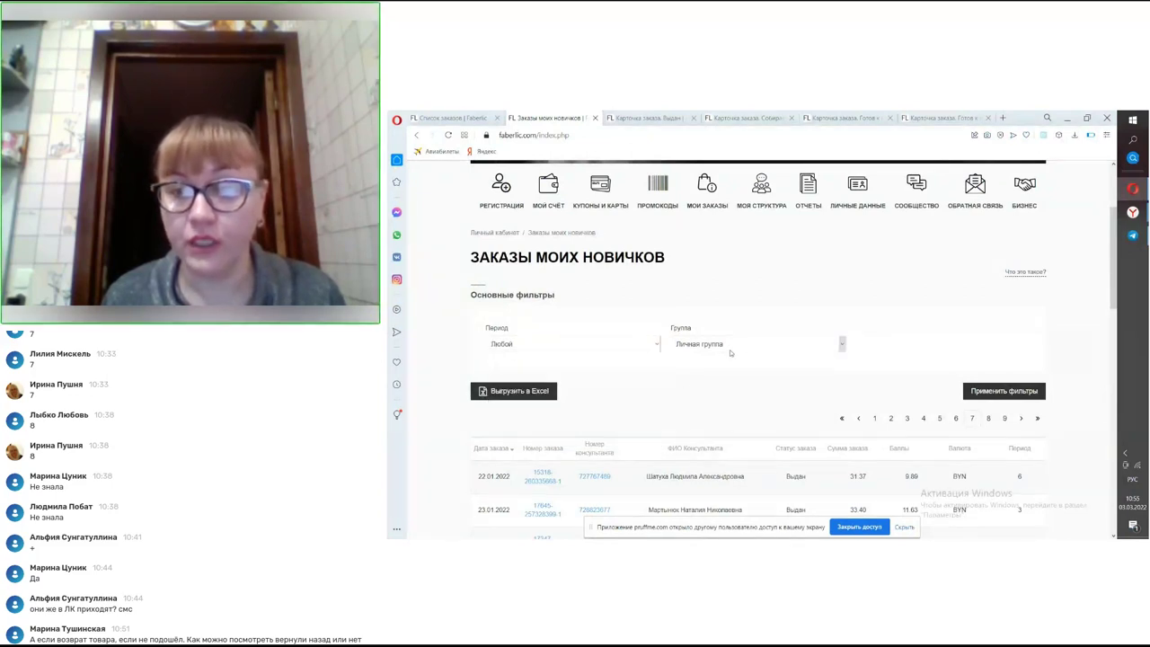
left_click(1003, 391)
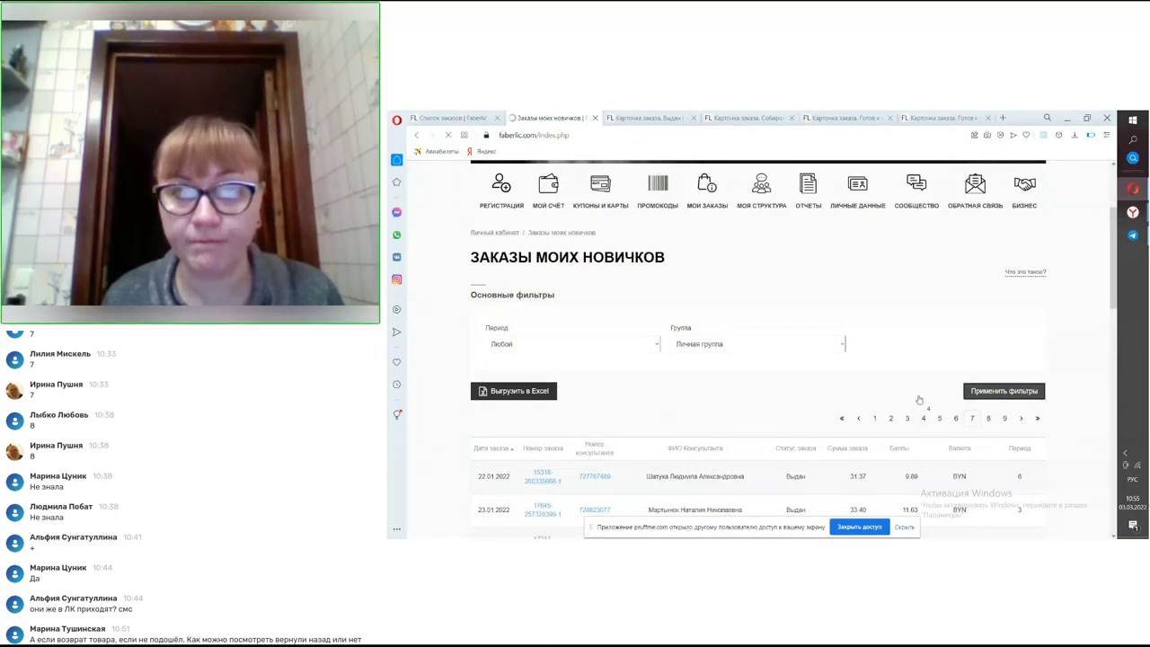
- Jump to the last page, results 8301–8307 of 8307, and open an order's card
scroll(911, 374, "down", 2)
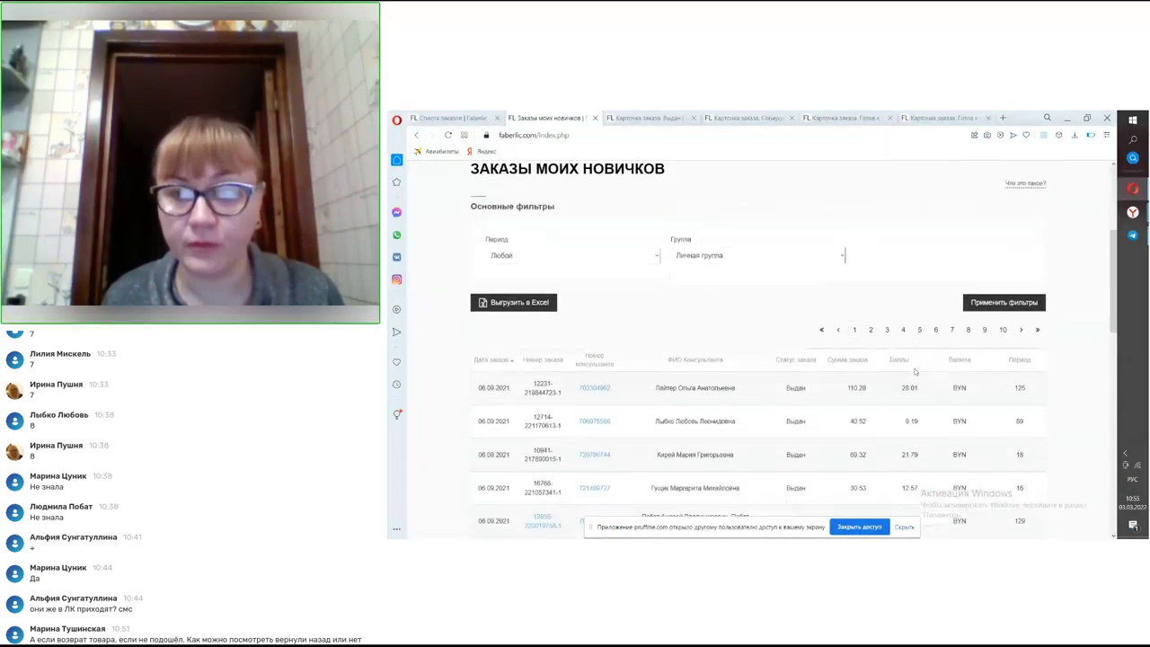
left_click(1039, 320)
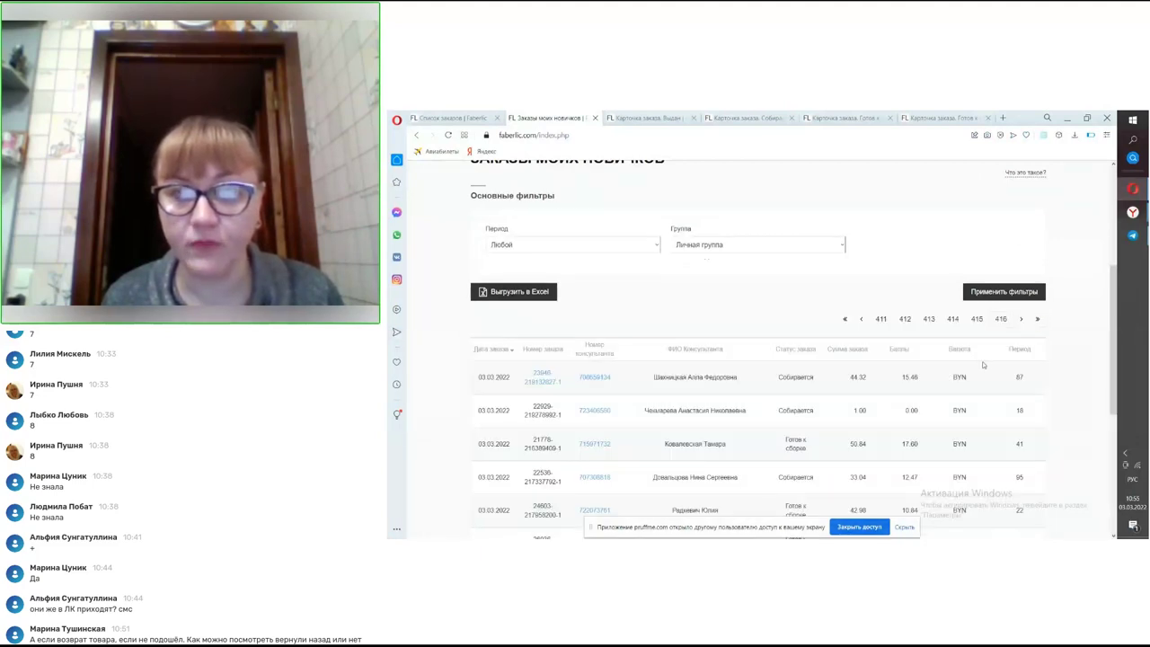
scroll(1008, 354, "down", 2)
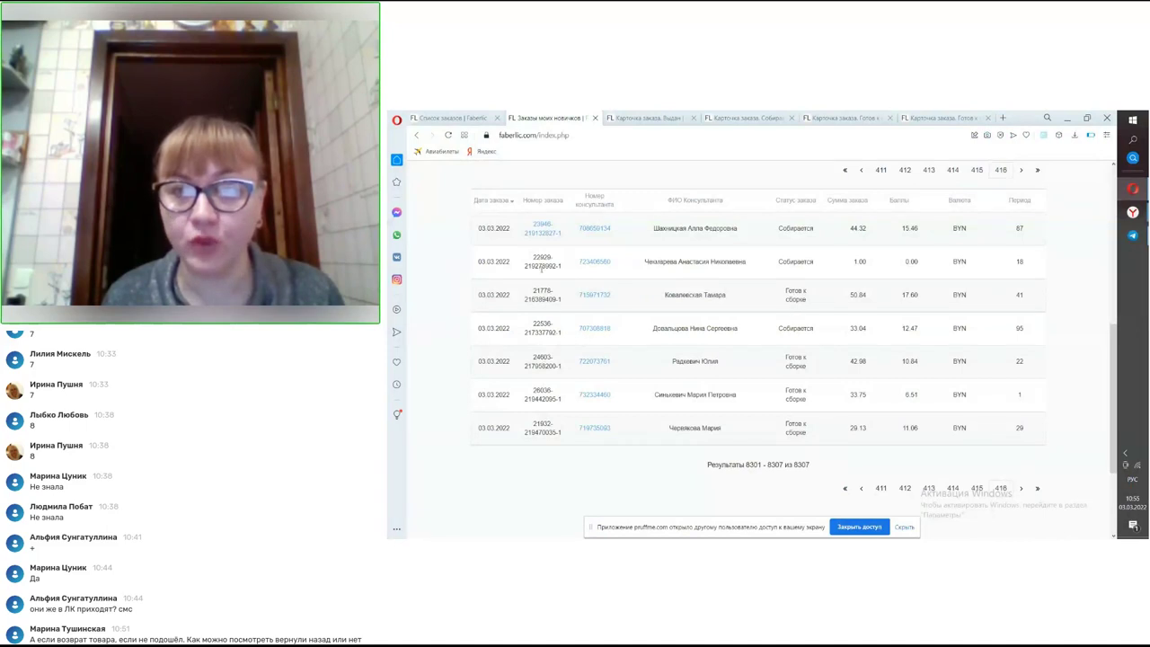
left_click(542, 232)
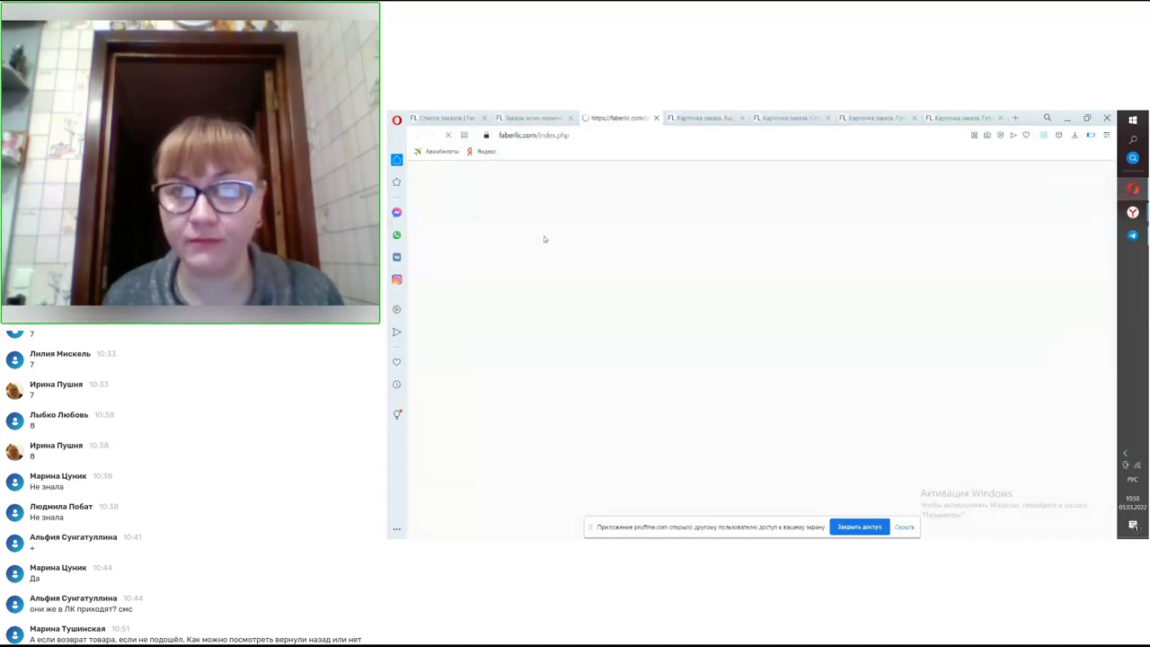
- Close the 'Заказ не найден' tab and go to results page 415, dated 02.03.2022
scroll(575, 260, "down", 1)
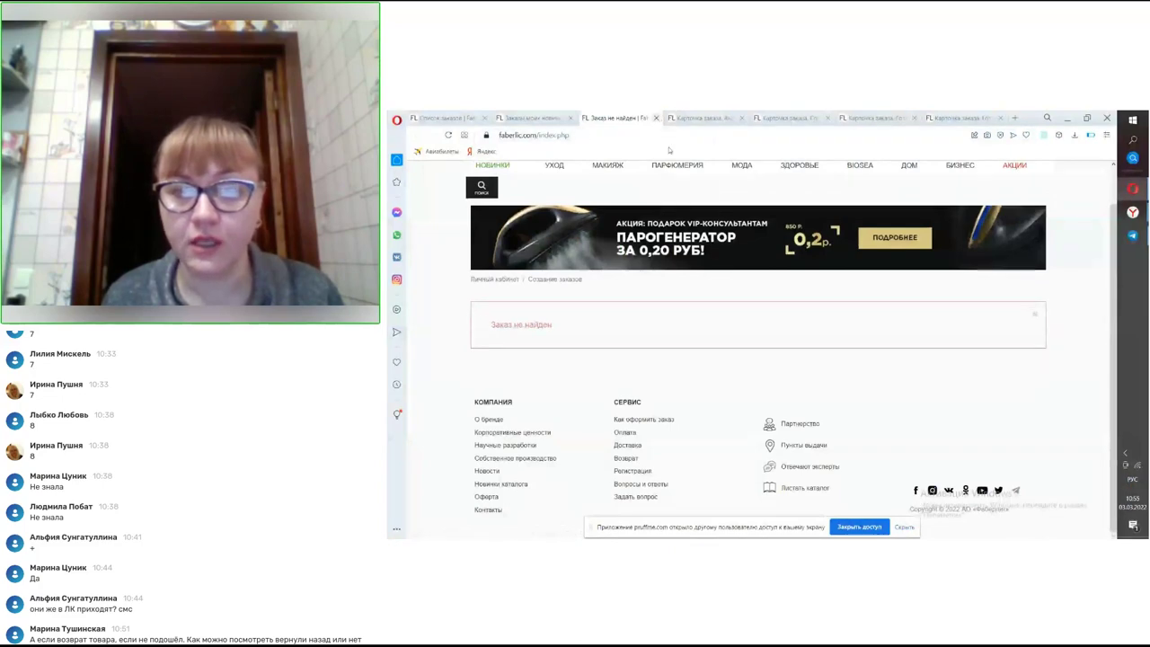
left_click(656, 118)
left_click(978, 488)
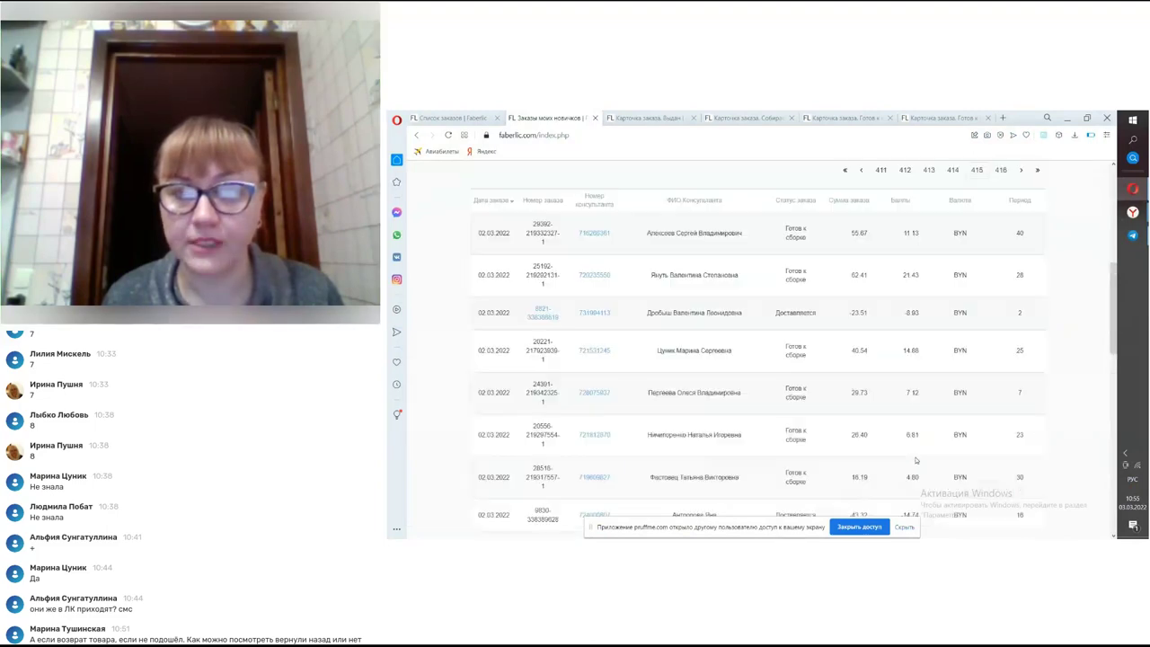
scroll(915, 460, "down", 4)
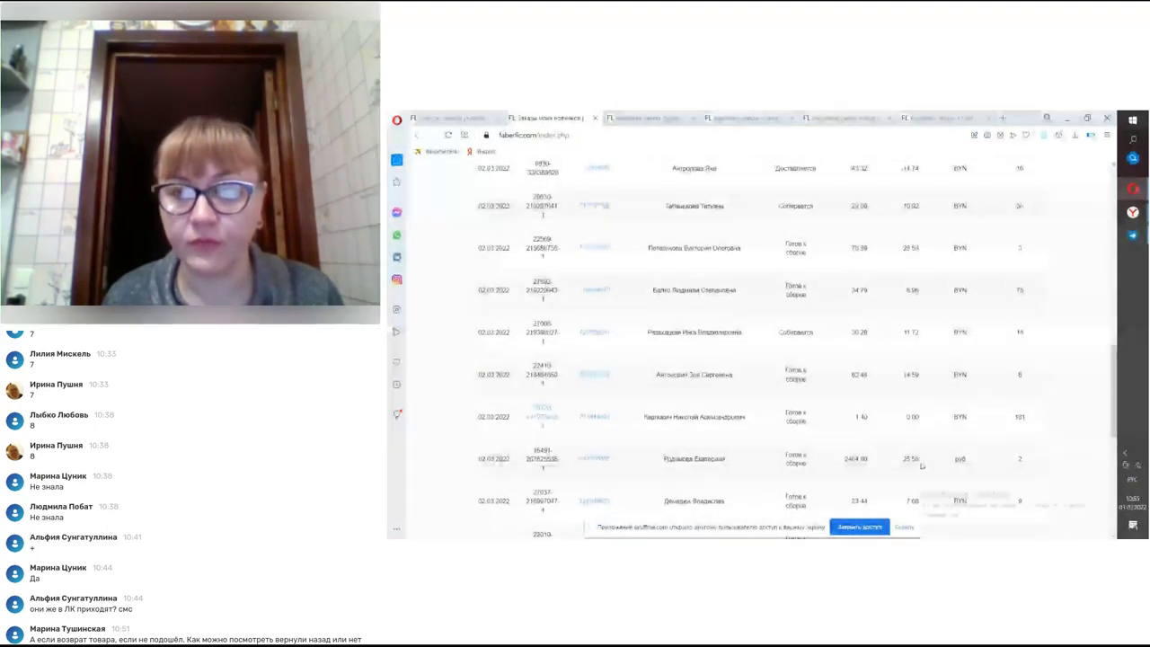
scroll(917, 463, "up", 5)
left_click(754, 443)
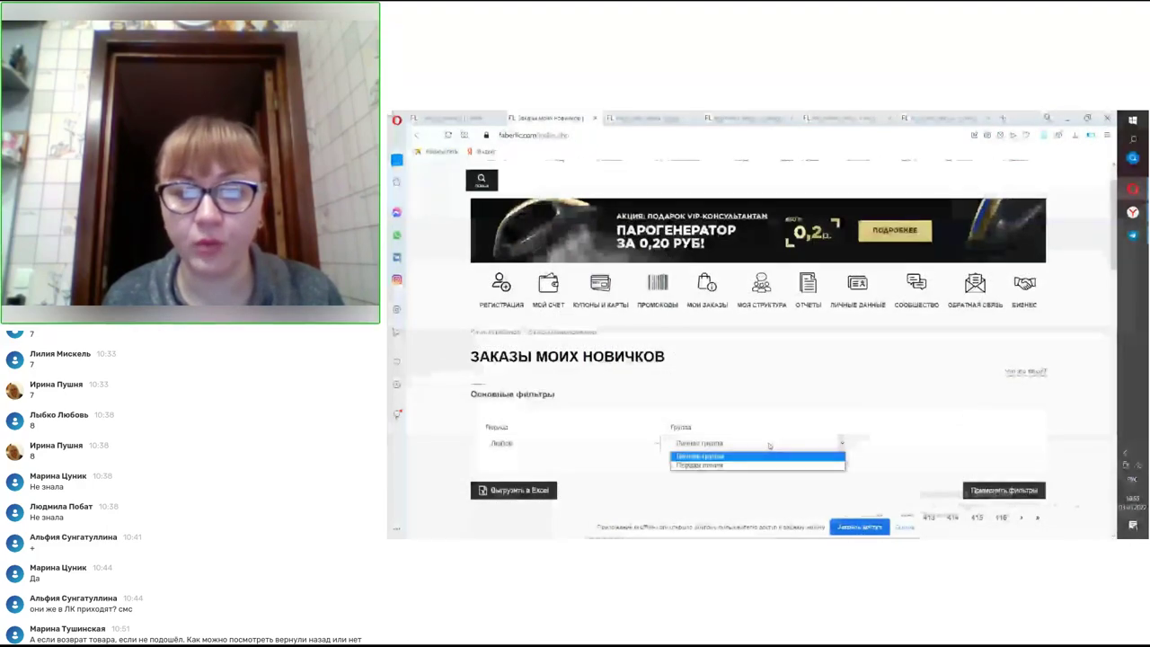
- Set Группа to Первая линия and view Моя структура's consultant search and 4642-consultant group count
left_click(719, 465)
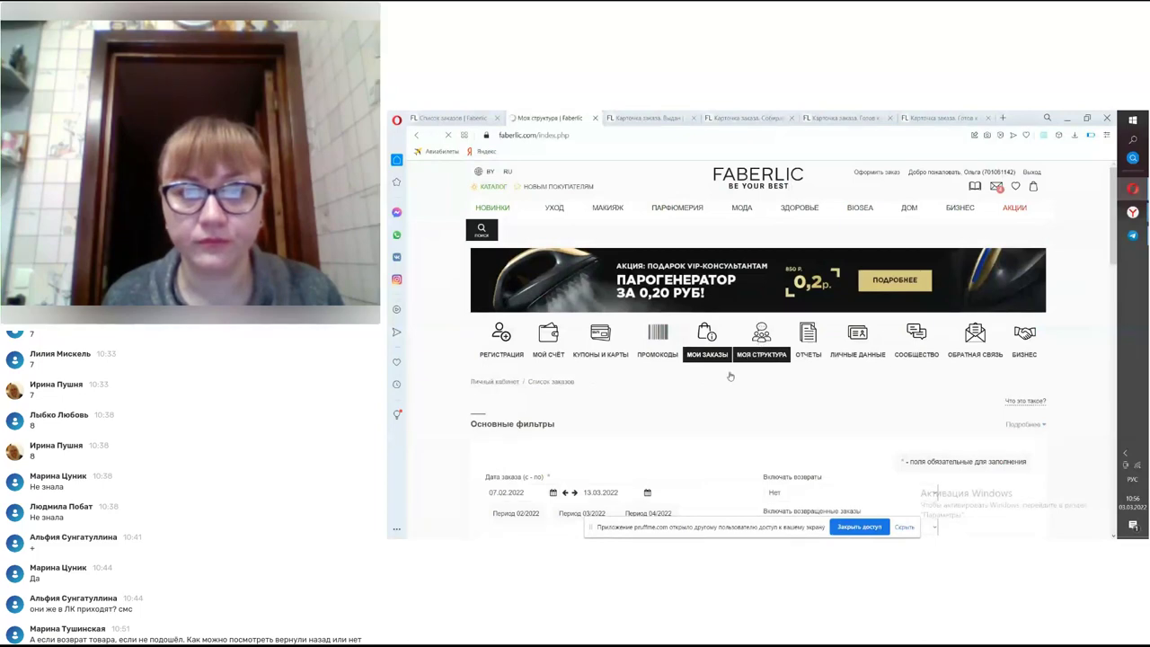
scroll(740, 357, "down", 3)
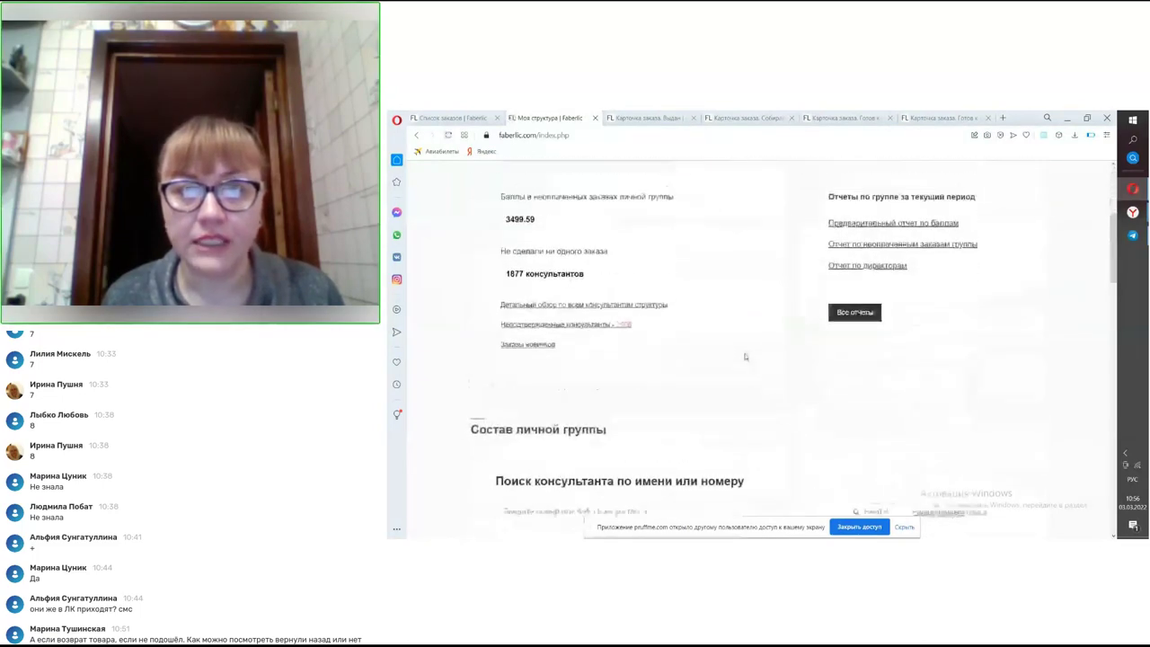
scroll(745, 356, "up", 2)
scroll(742, 355, "down", 3)
scroll(741, 357, "up", 1)
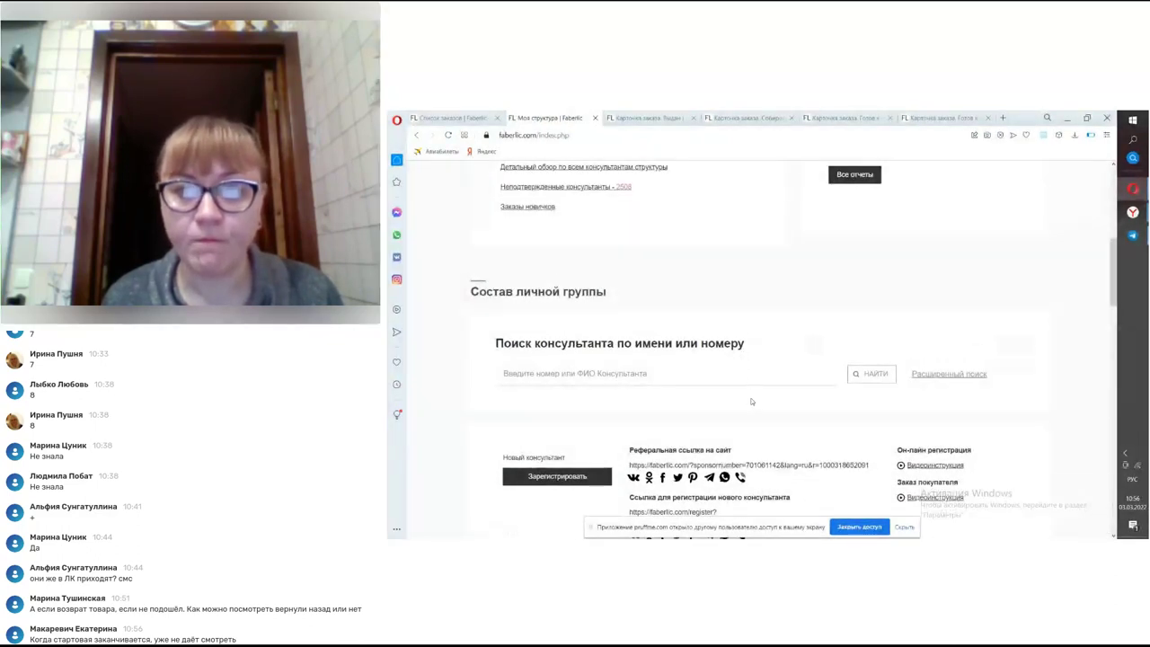
scroll(752, 402, "down", 2)
scroll(752, 402, "up", 5)
scroll(751, 402, "up", 4)
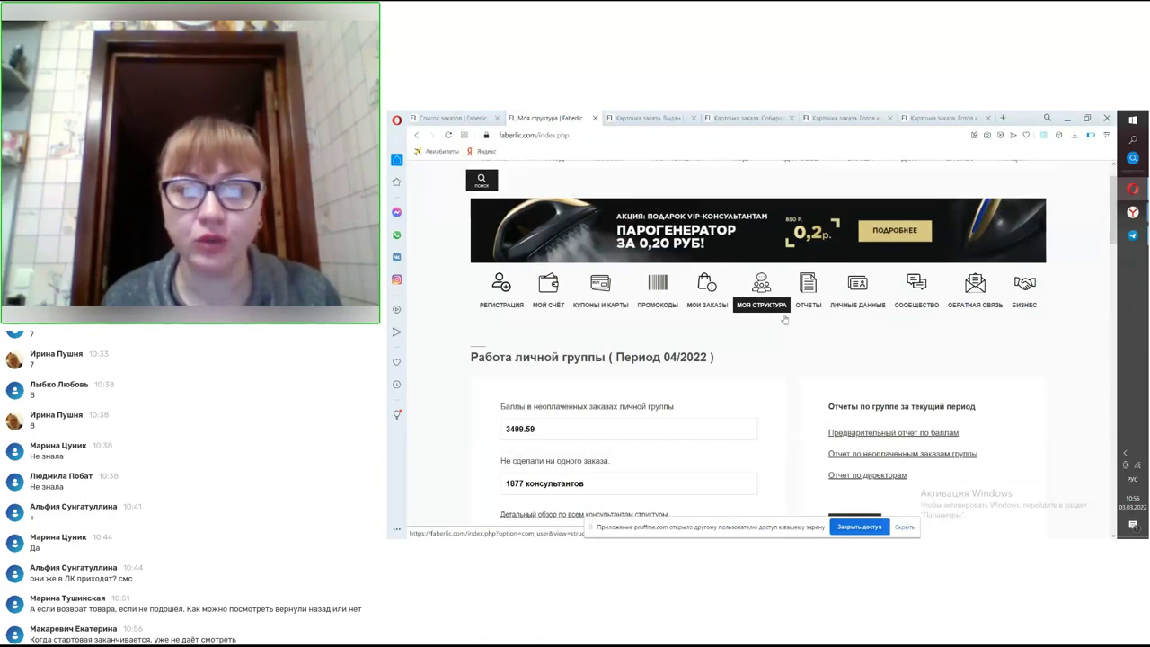
scroll(784, 318, "down", 12)
scroll(783, 336, "up", 3)
scroll(807, 350, "up", 2)
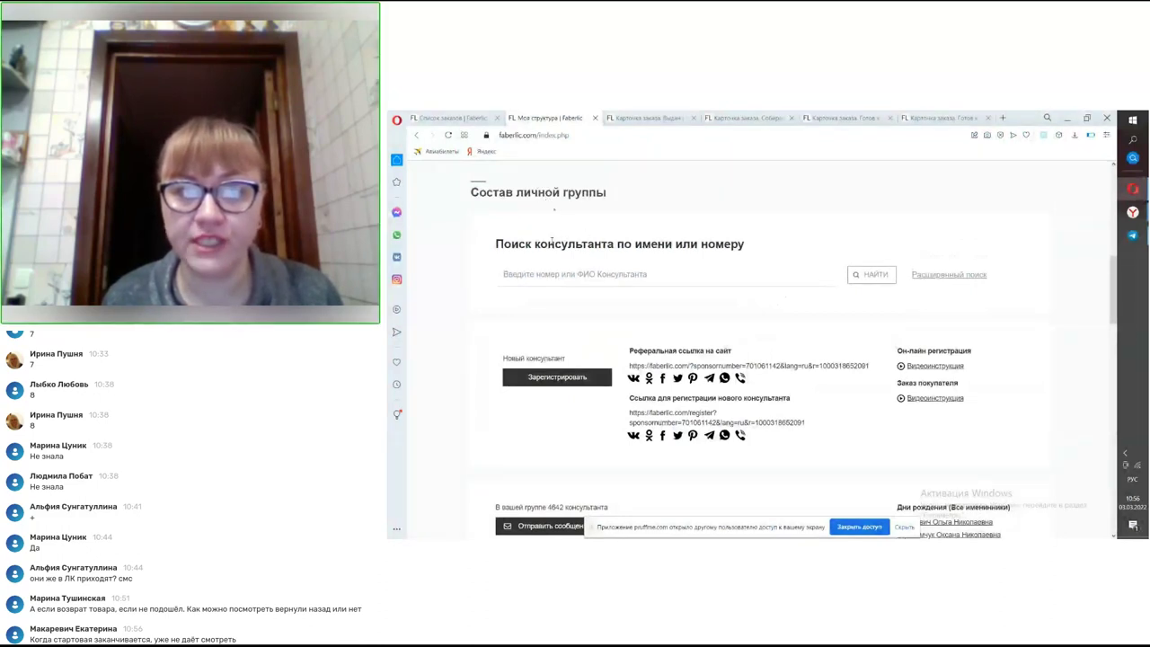
- Search for a consultant by surname and first name, getting Нет данных
left_click(543, 276)
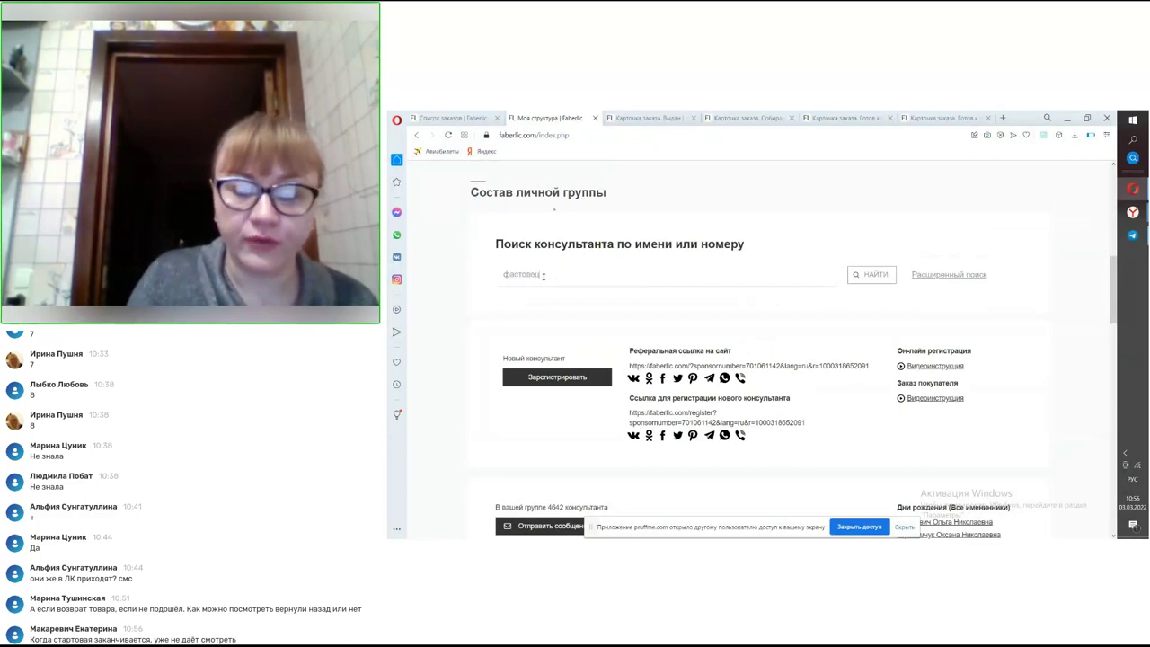
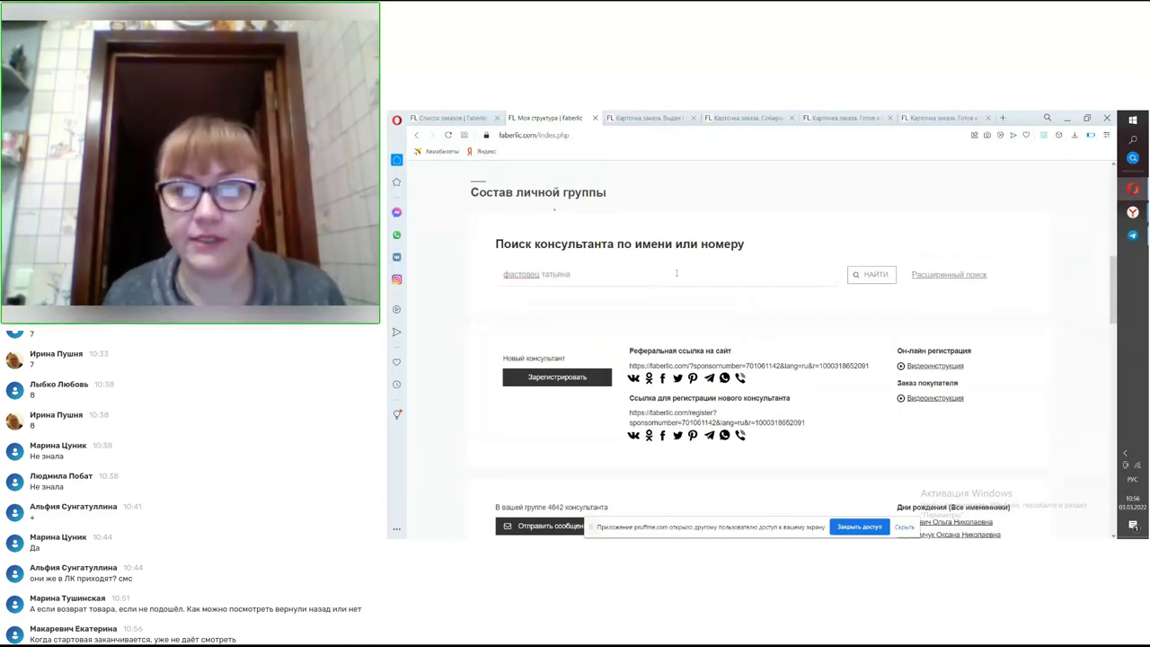
left_click(871, 274)
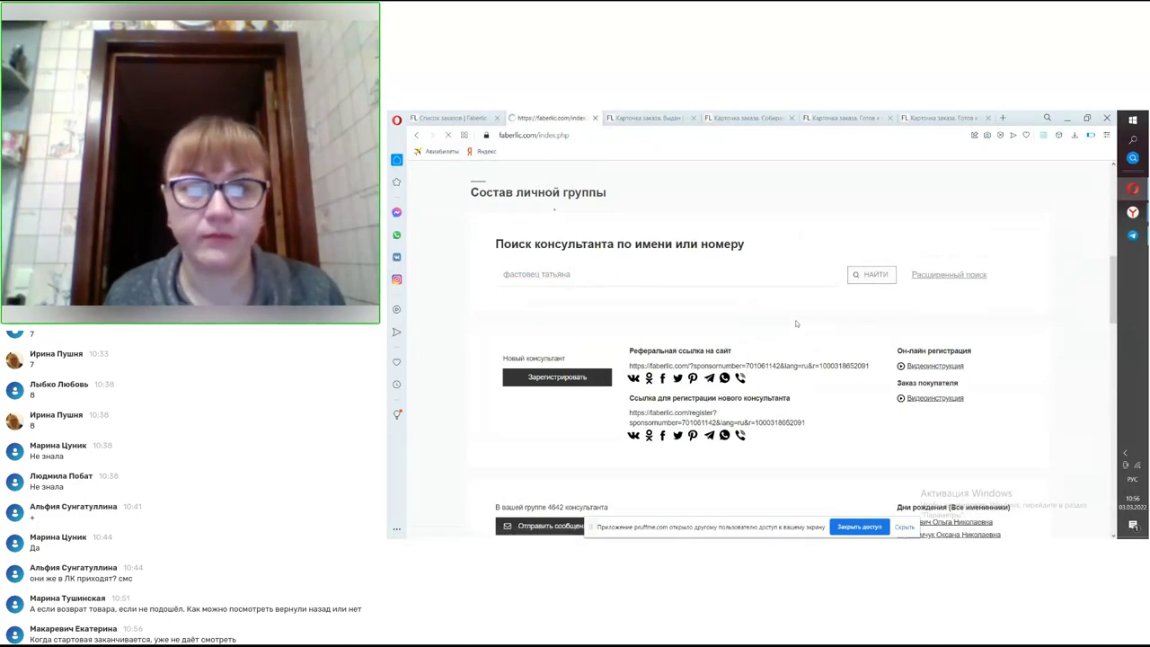
scroll(791, 303, "down", 5)
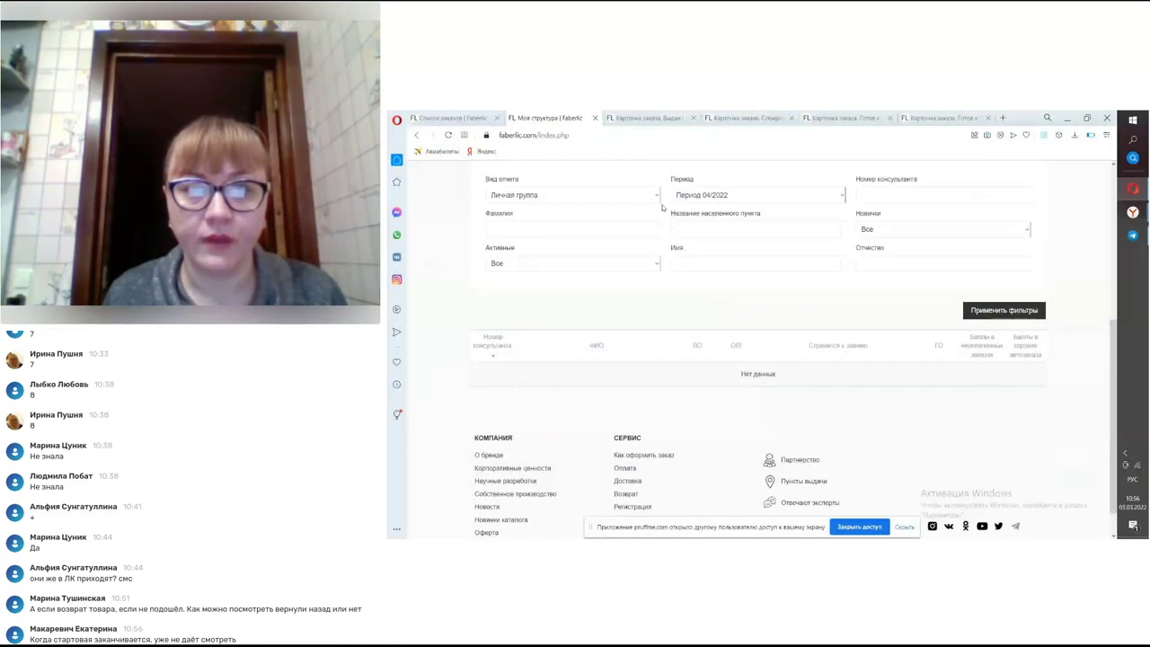
- Switch the report to Вся структура and filter by the consultant's surname, finding one match (ЛО 35.43, ОЛГ 671.89)
left_click(655, 196)
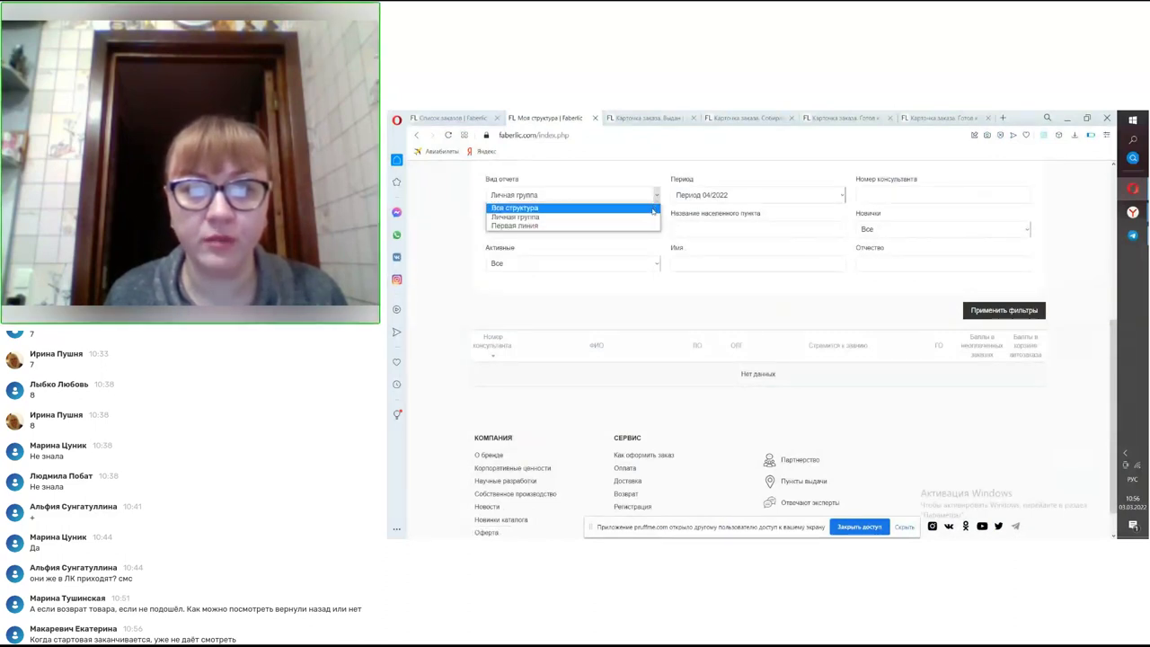
left_click(653, 209)
left_click(643, 229)
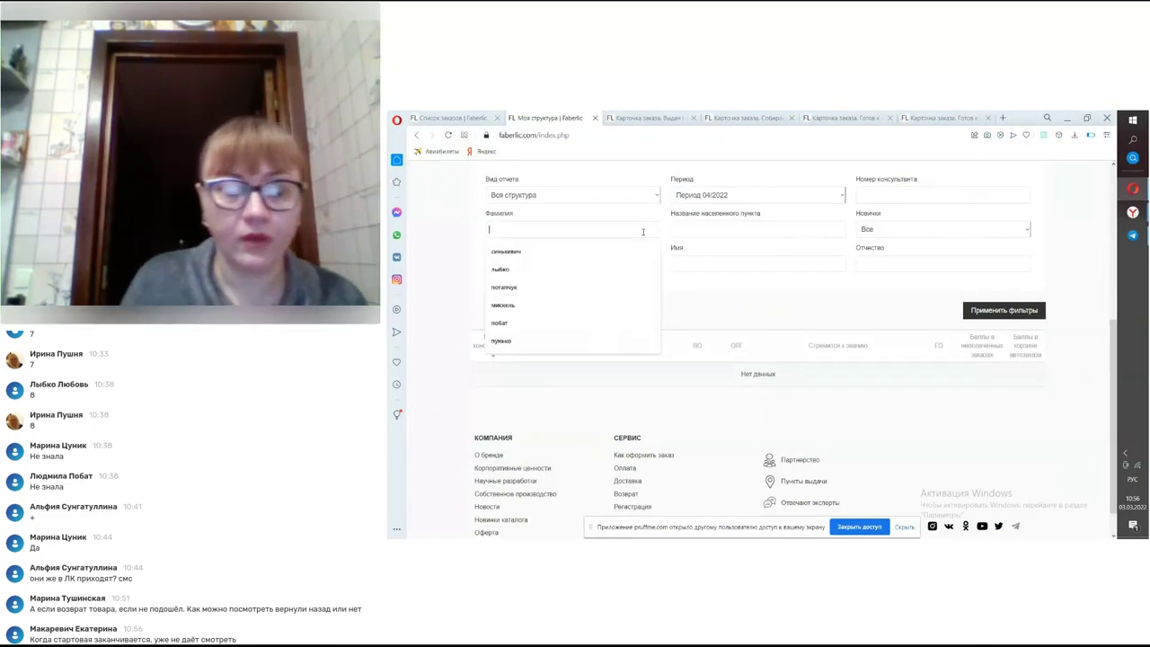
type("фастовец")
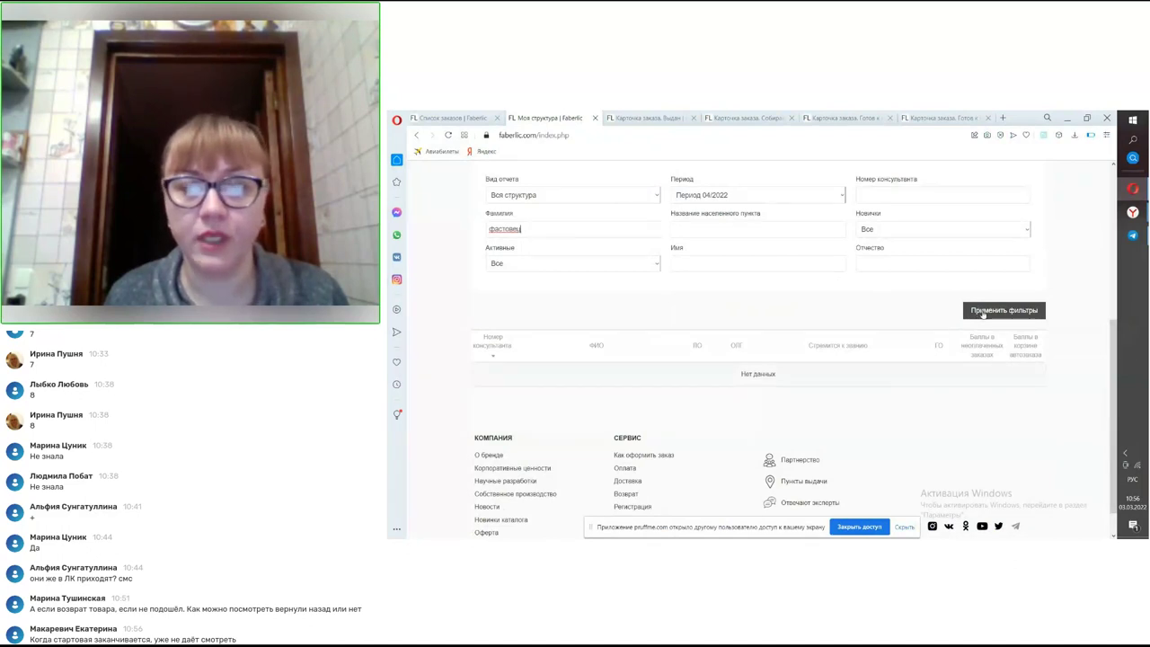
left_click(983, 312)
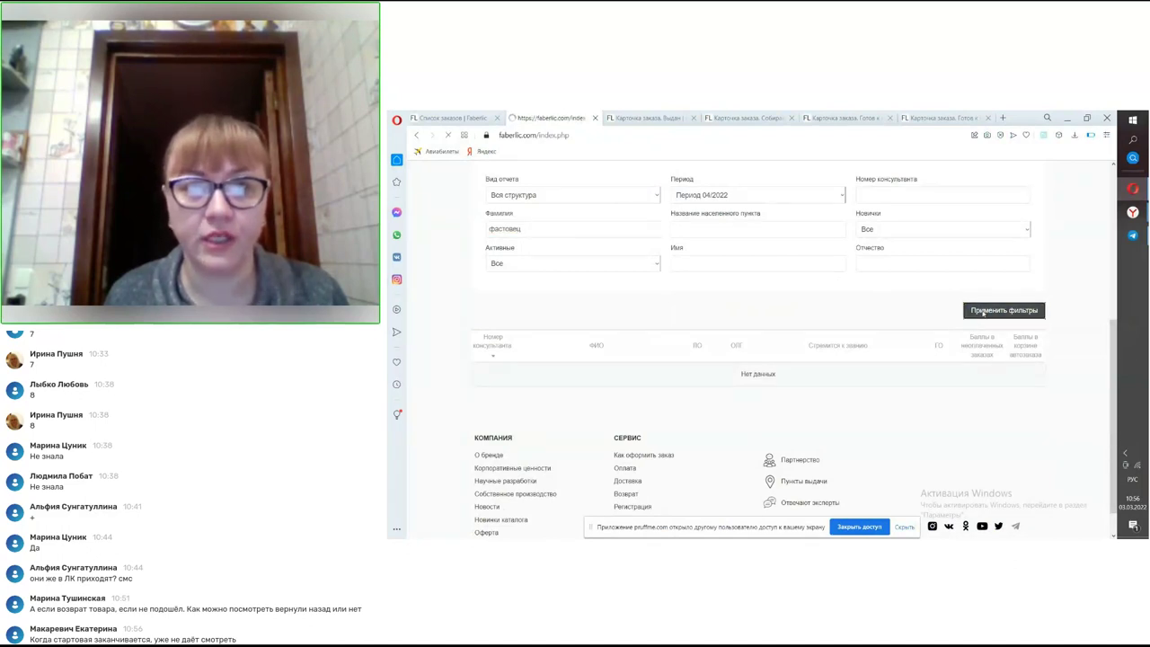
scroll(905, 355, "down", 5)
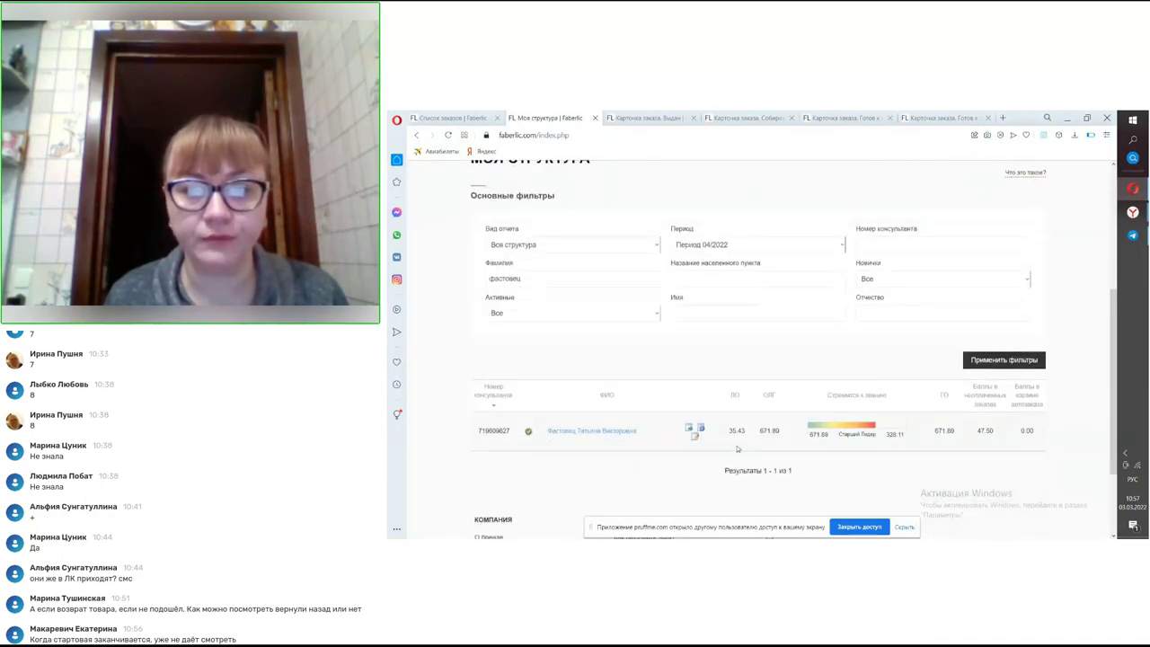
scroll(744, 405, "down", 1)
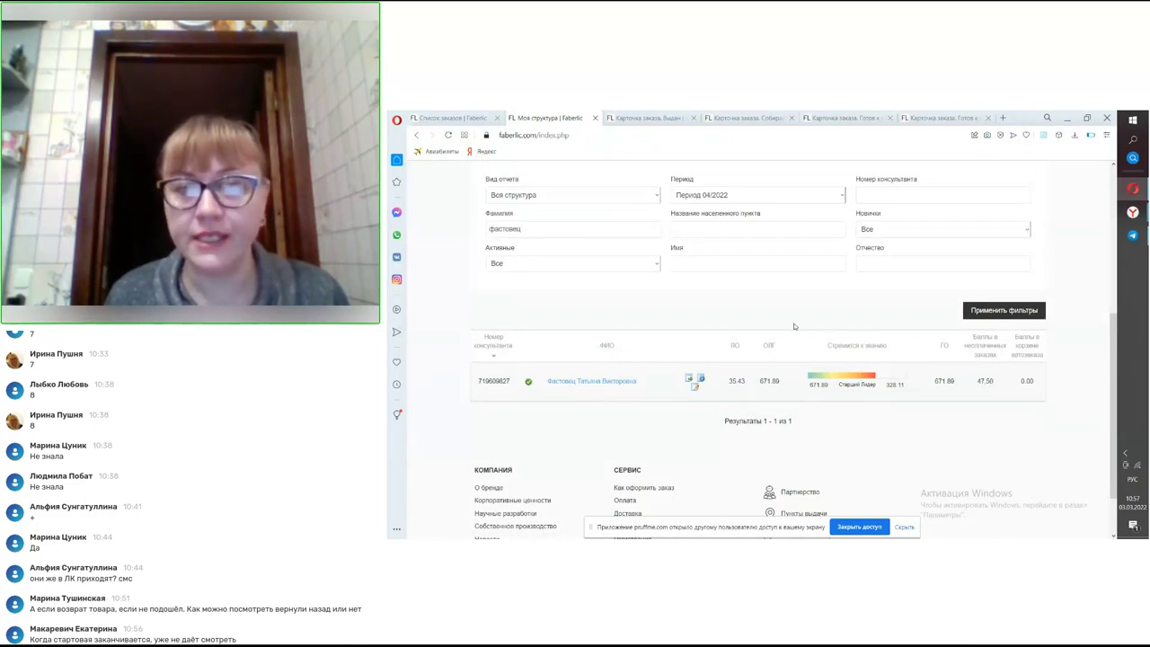
scroll(794, 326, "up", 3)
scroll(794, 373, "up", 2)
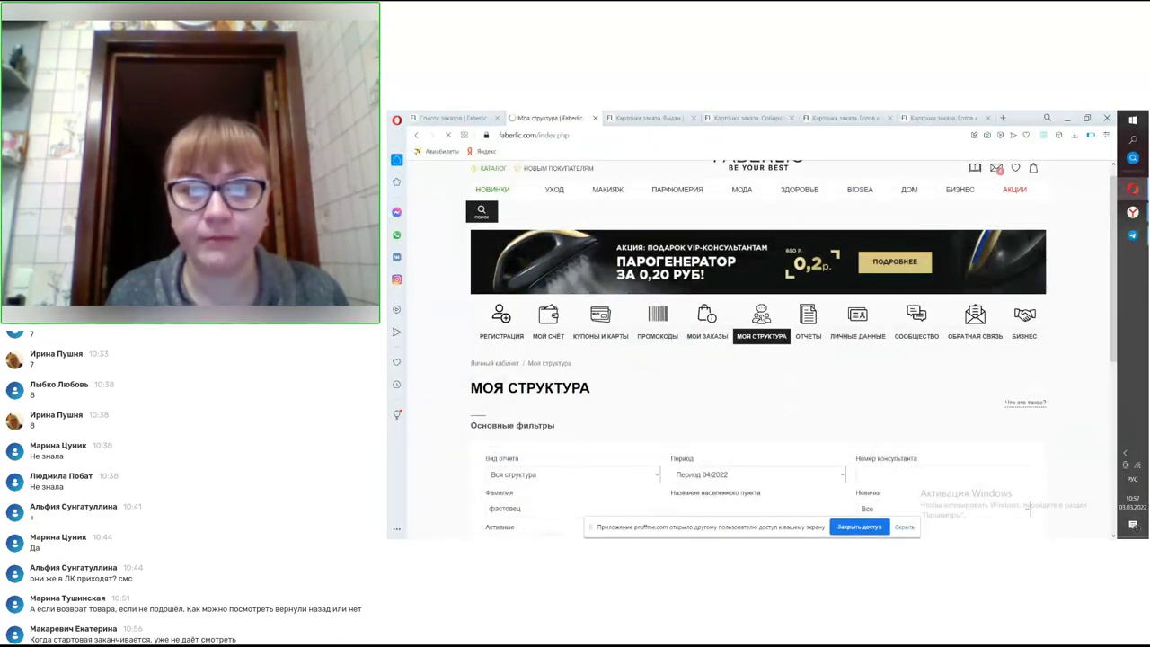
- Search the whole structure for the consultant's surname in Поиск по структуре and submit with НАЙТИ
scroll(762, 318, "down", 6)
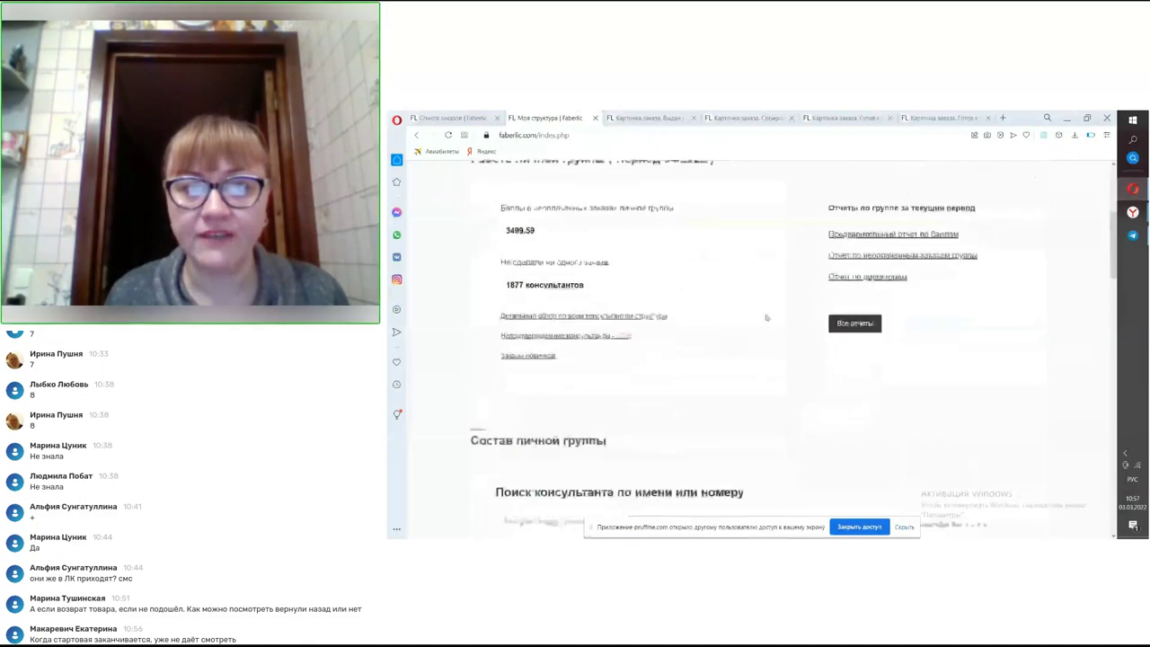
scroll(599, 263, "down", 3)
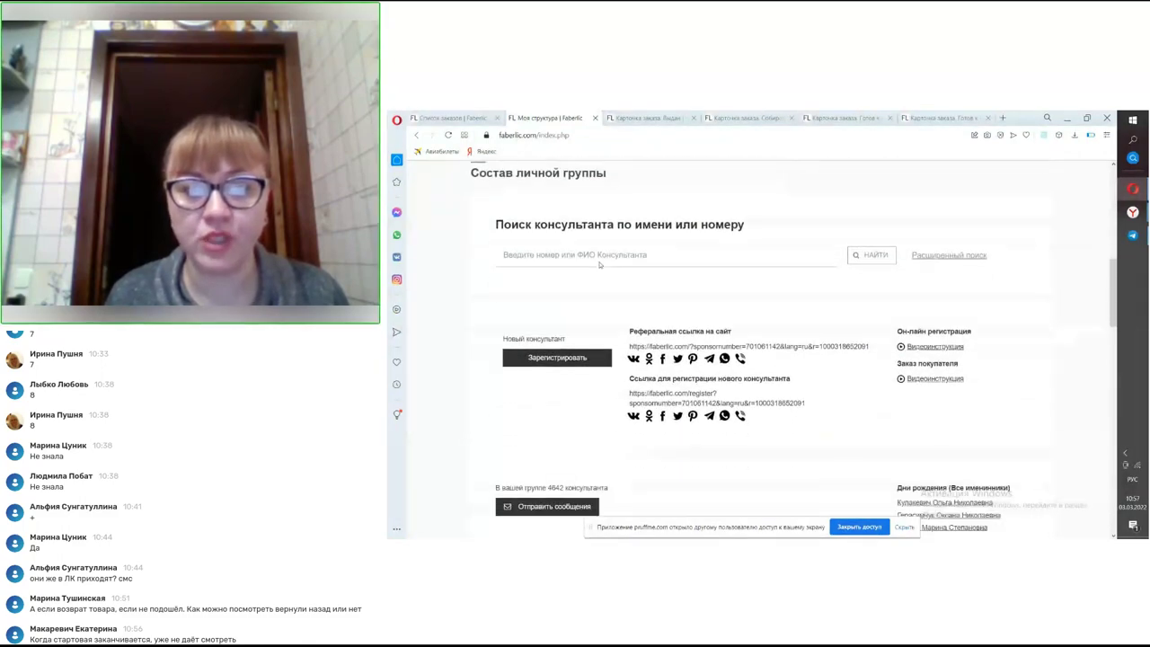
scroll(599, 265, "down", 4)
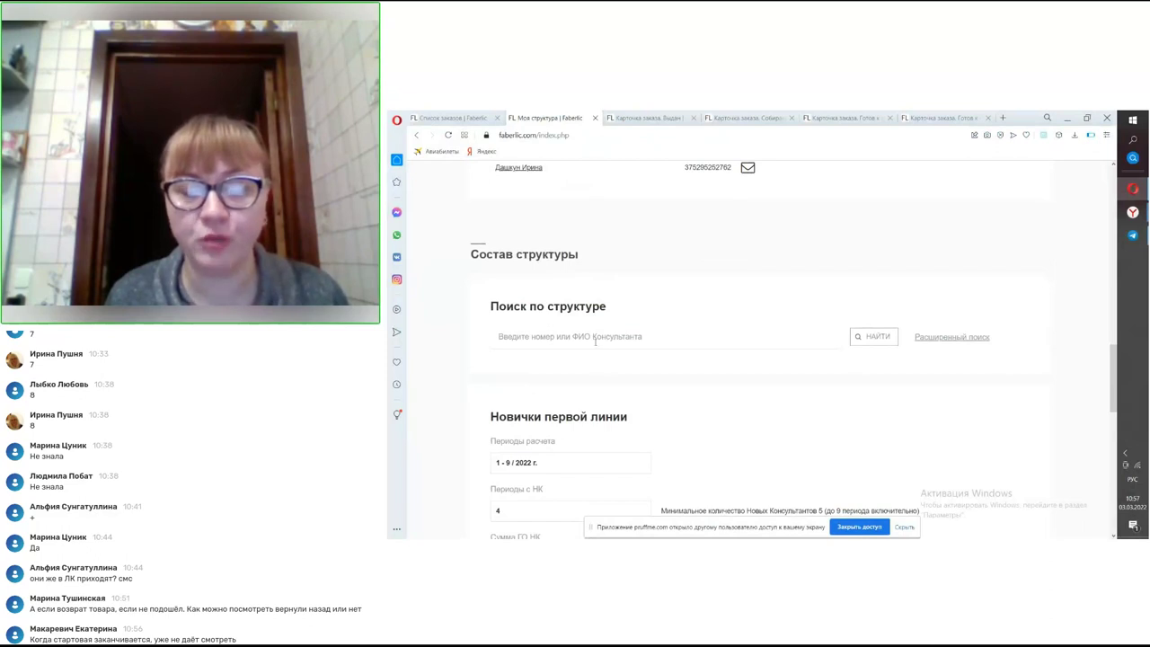
scroll(597, 336, "up", 6)
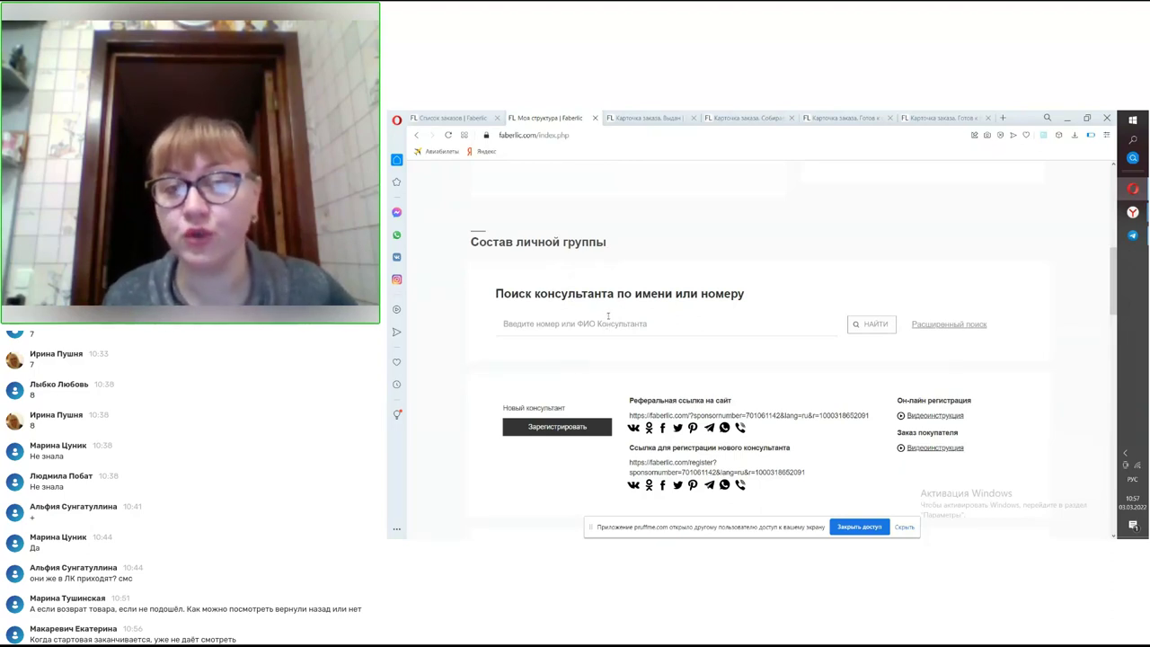
scroll(609, 315, "down", 6)
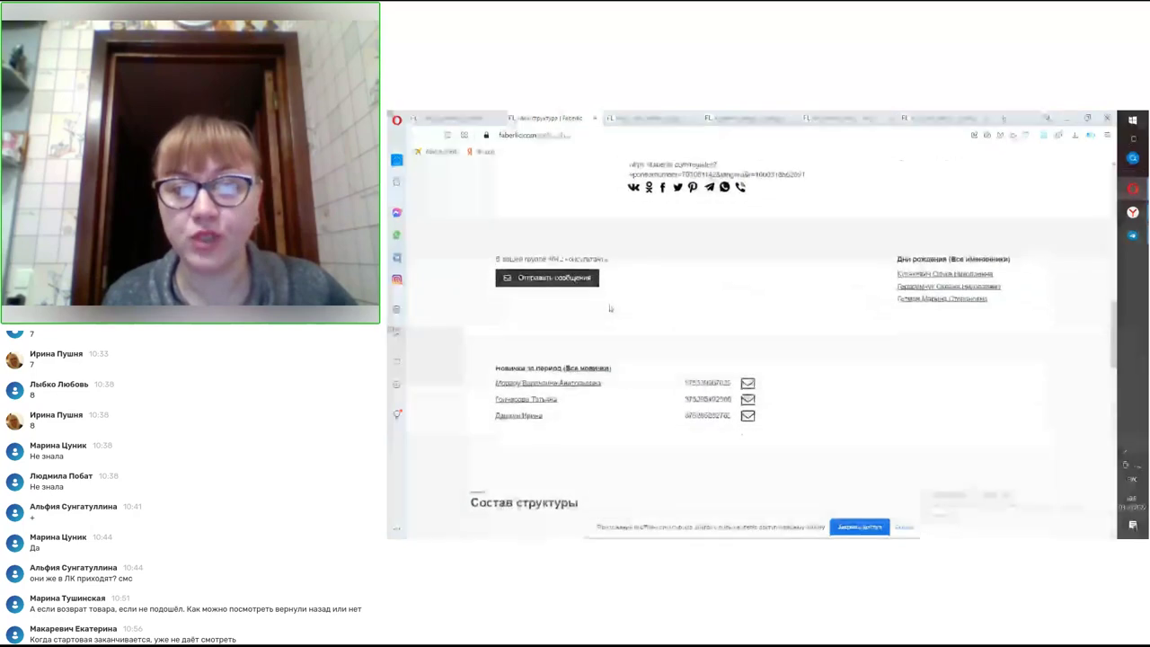
scroll(609, 308, "down", 2)
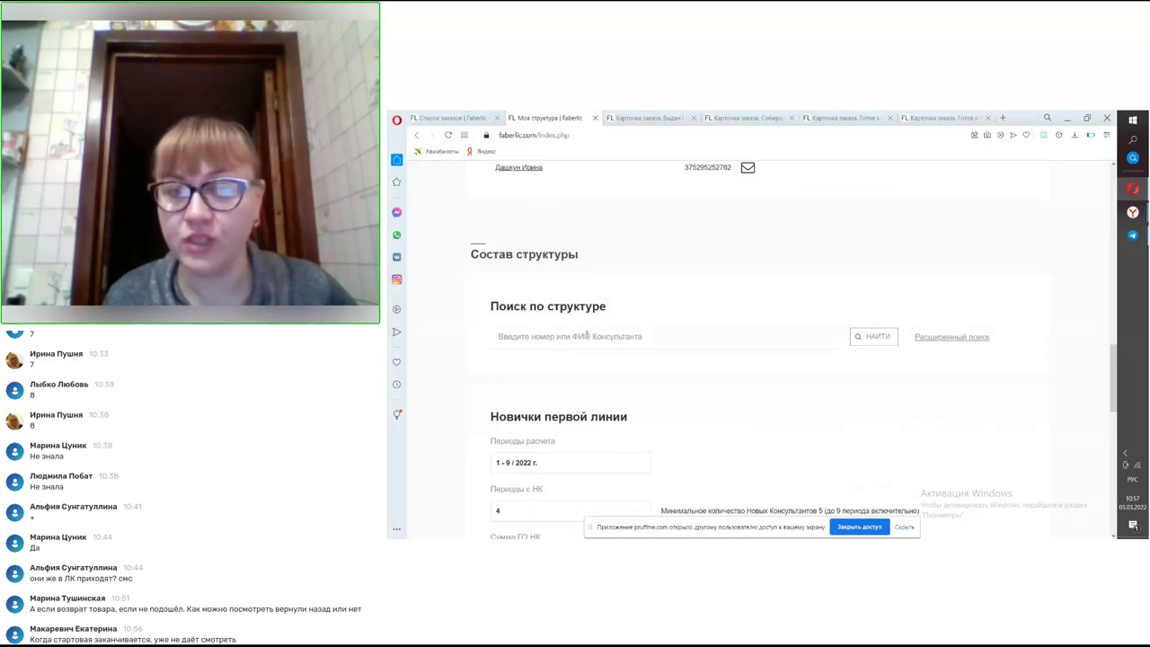
left_click(534, 336)
type("синькевич")
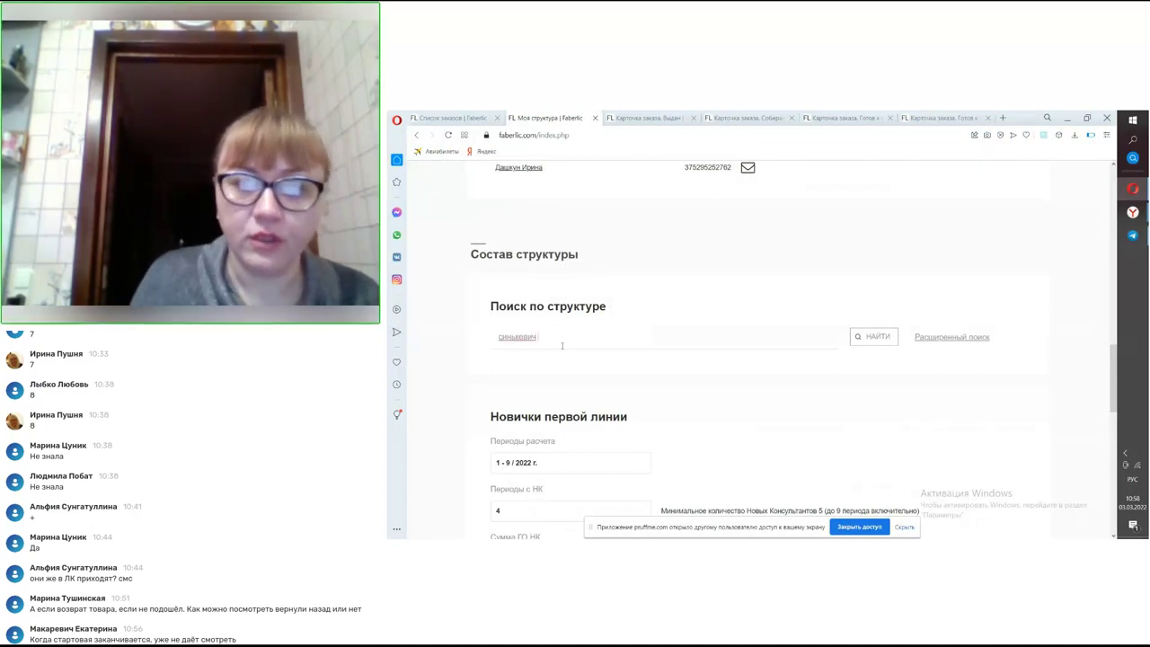
left_click(860, 337)
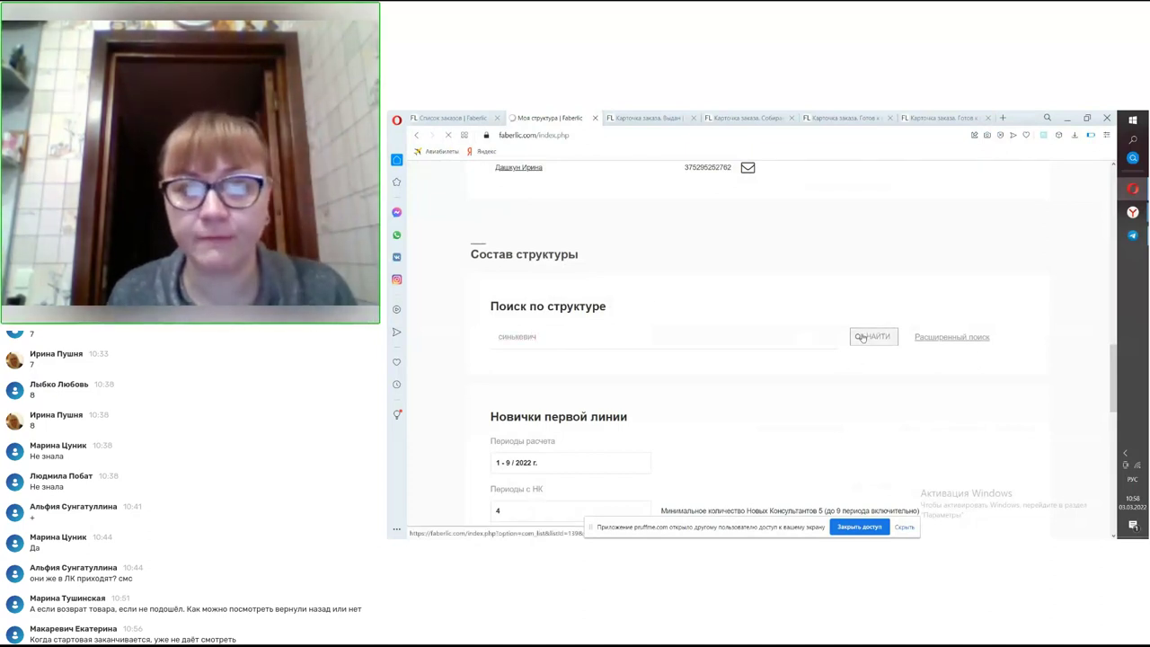
- Review the same-surname consultant results, then clear the Фамилия filter and dismiss its suggestions
scroll(780, 329, "down", 2)
scroll(779, 329, "down", 6)
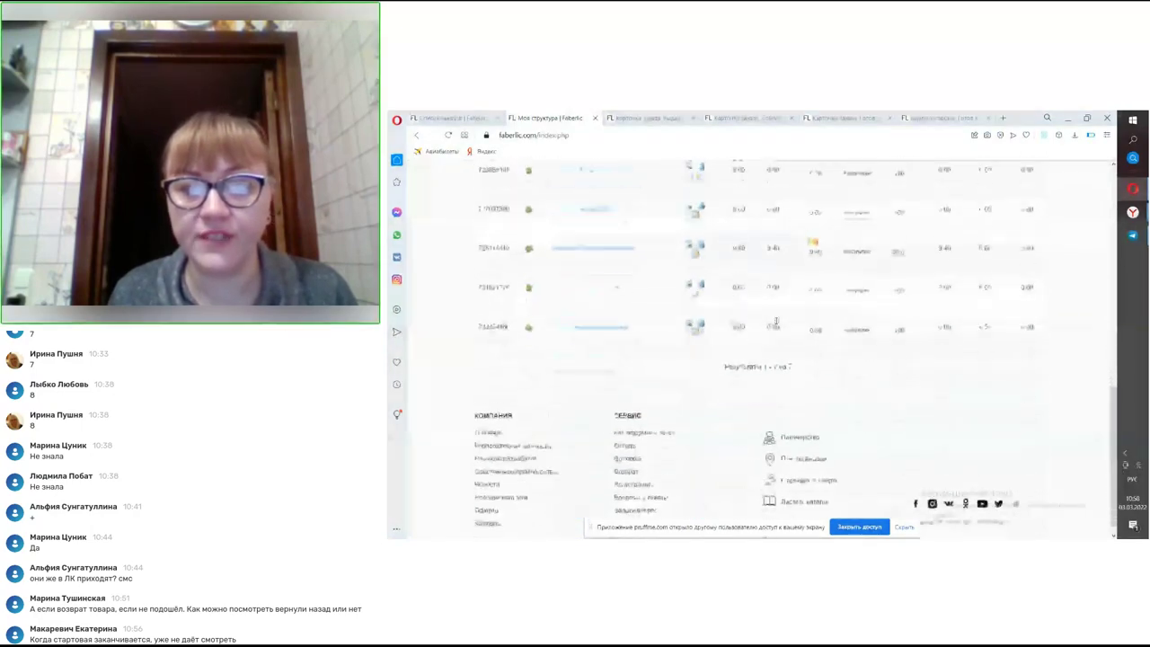
scroll(775, 320, "up", 3)
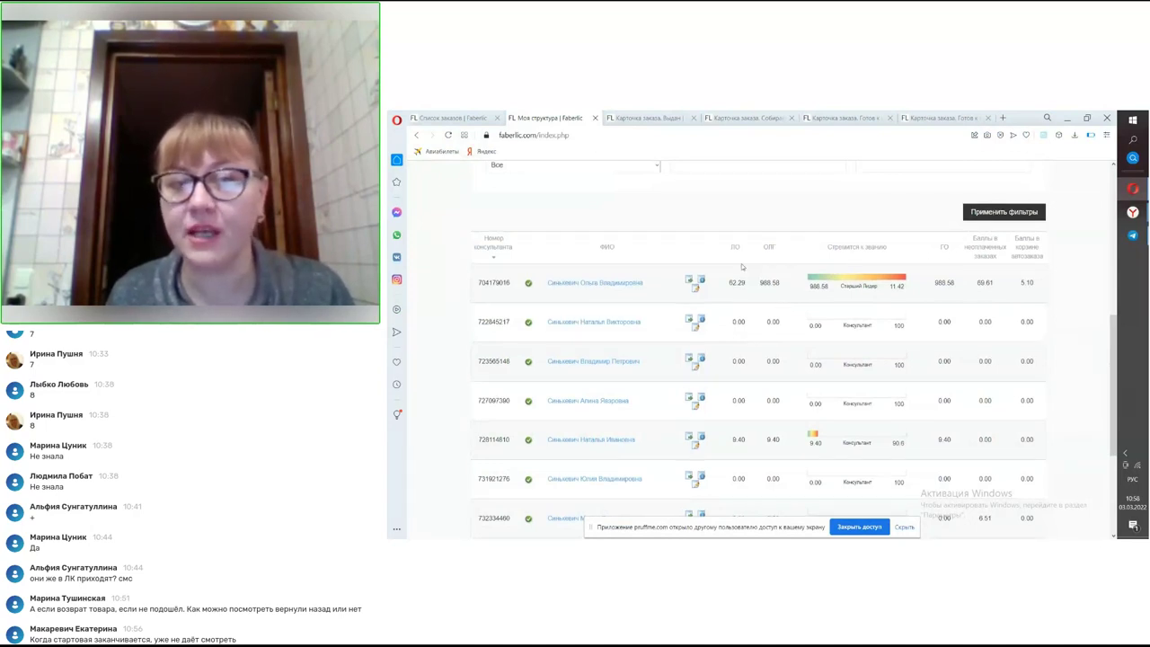
scroll(755, 285, "up", 2)
left_click(599, 279)
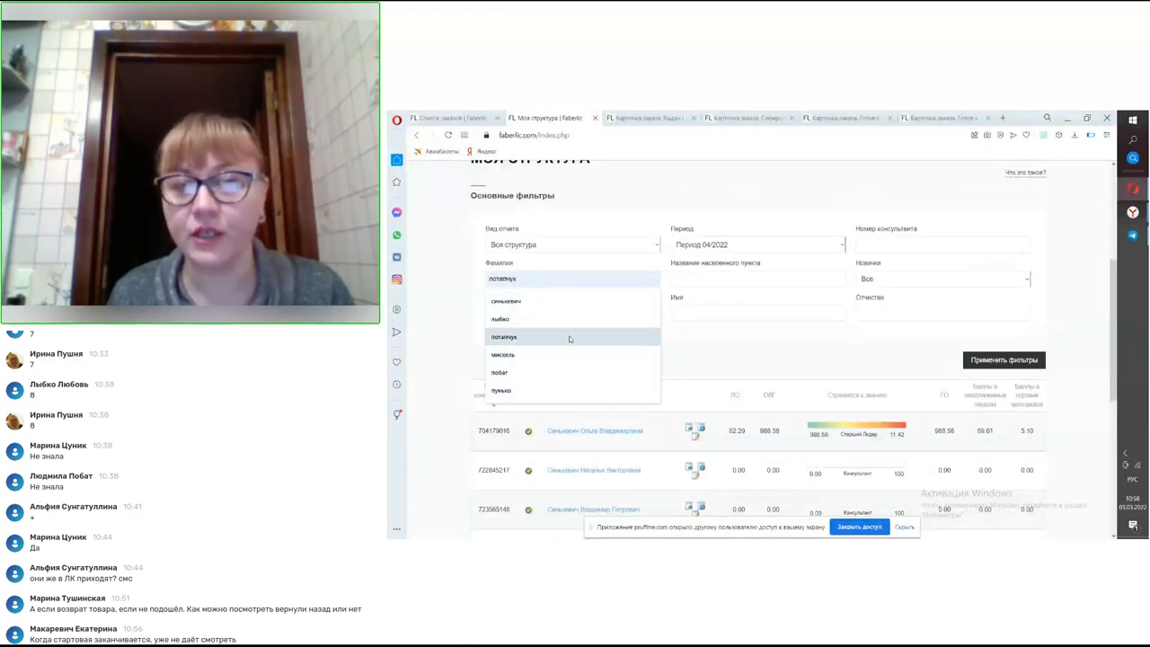
left_click(732, 361)
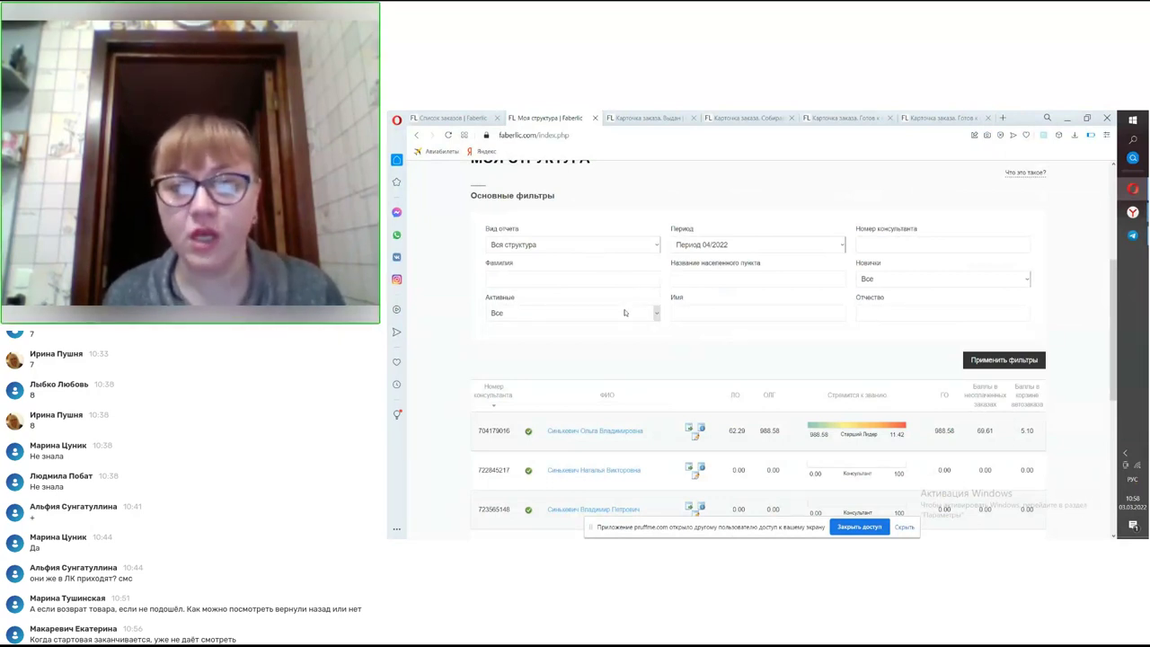
- Refill the surname filter from its suggestions and apply the report for period 03/2022
left_click(607, 280)
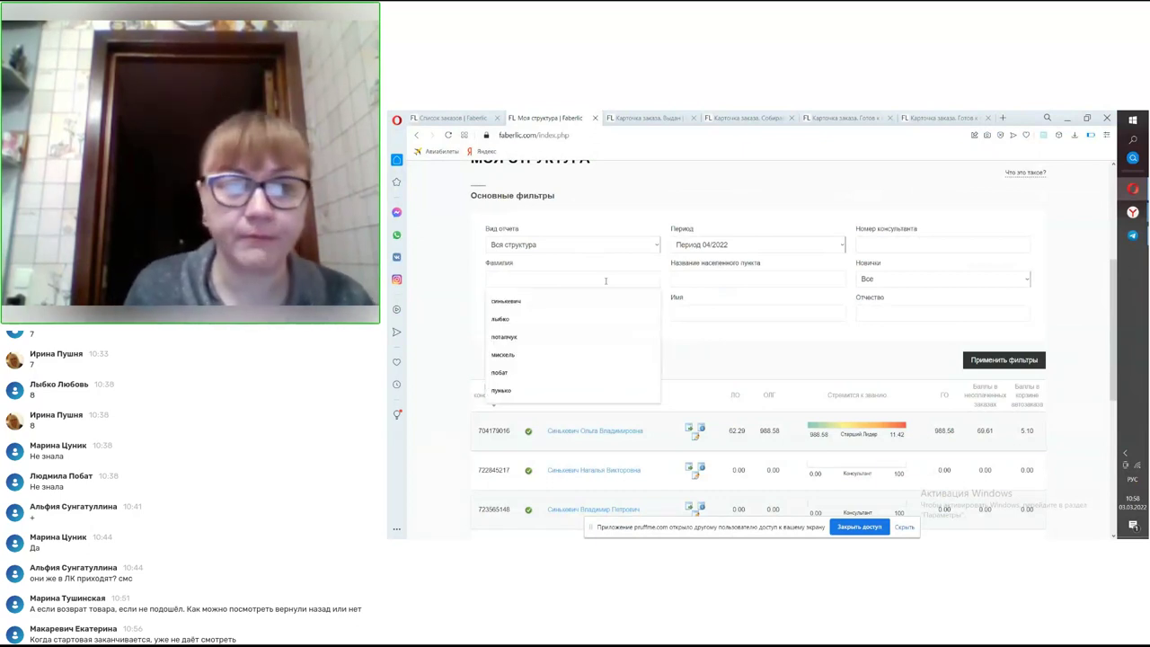
left_click(606, 301)
left_click(691, 247)
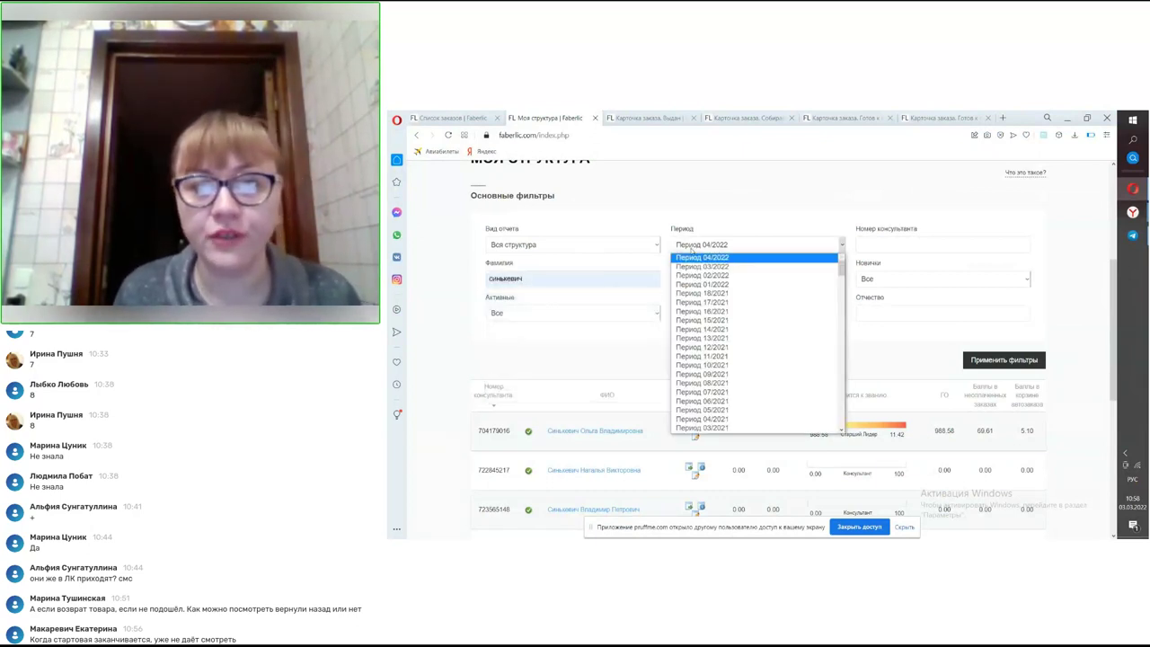
left_click(697, 266)
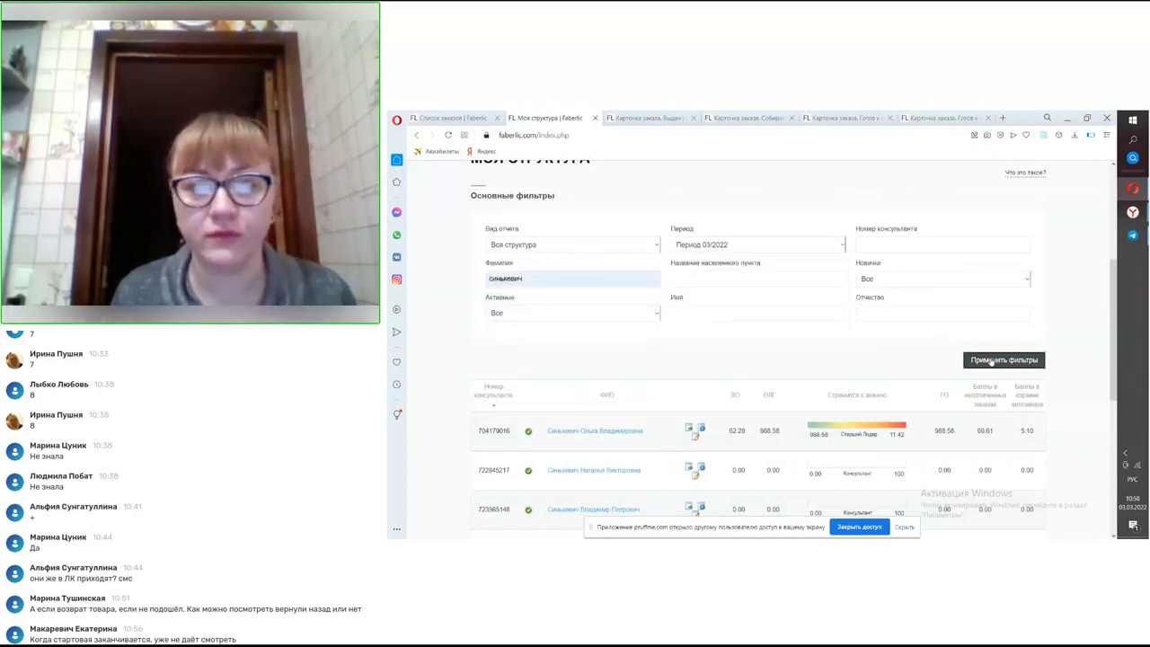
left_click(992, 360)
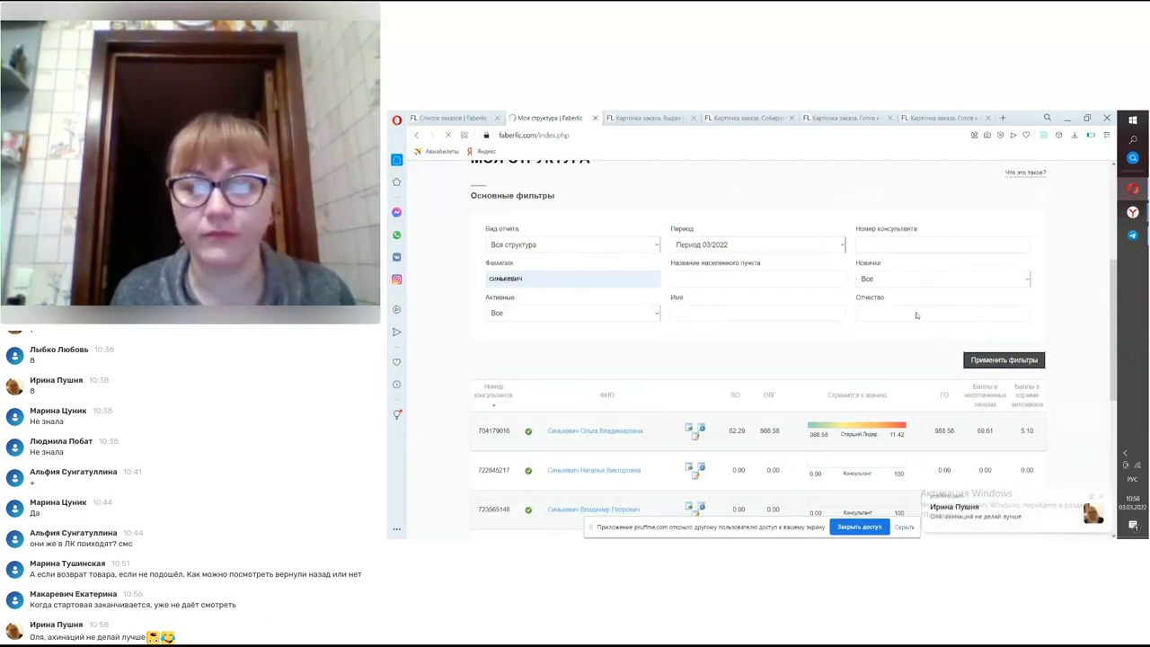
scroll(881, 336, "down", 3)
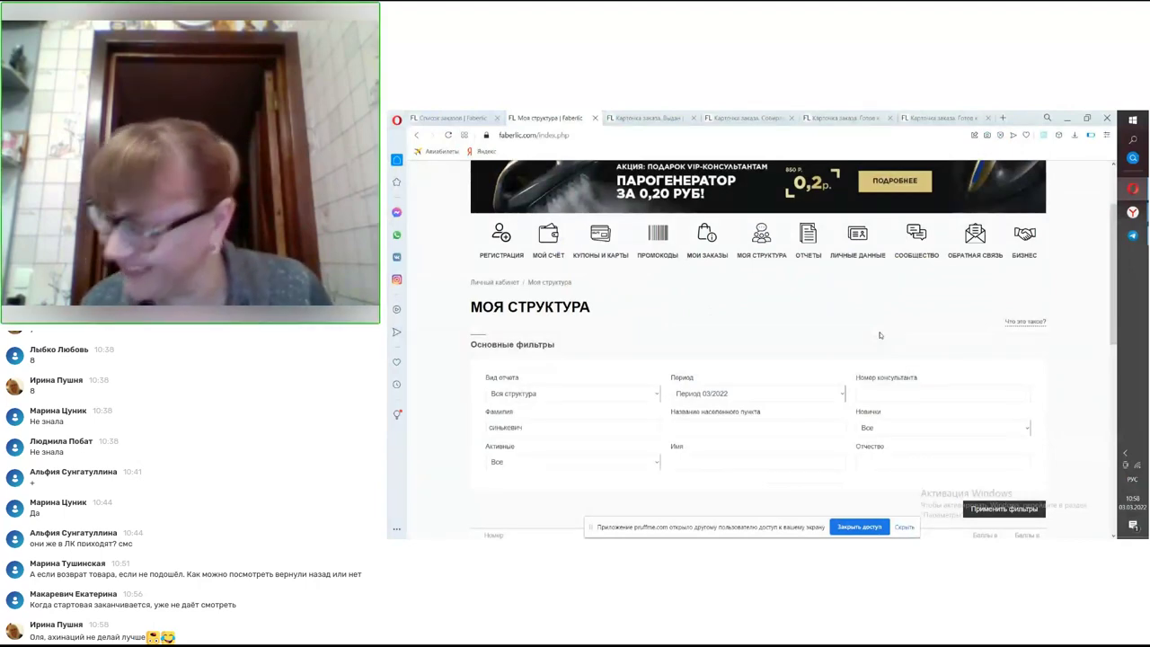
scroll(880, 335, "down", 2)
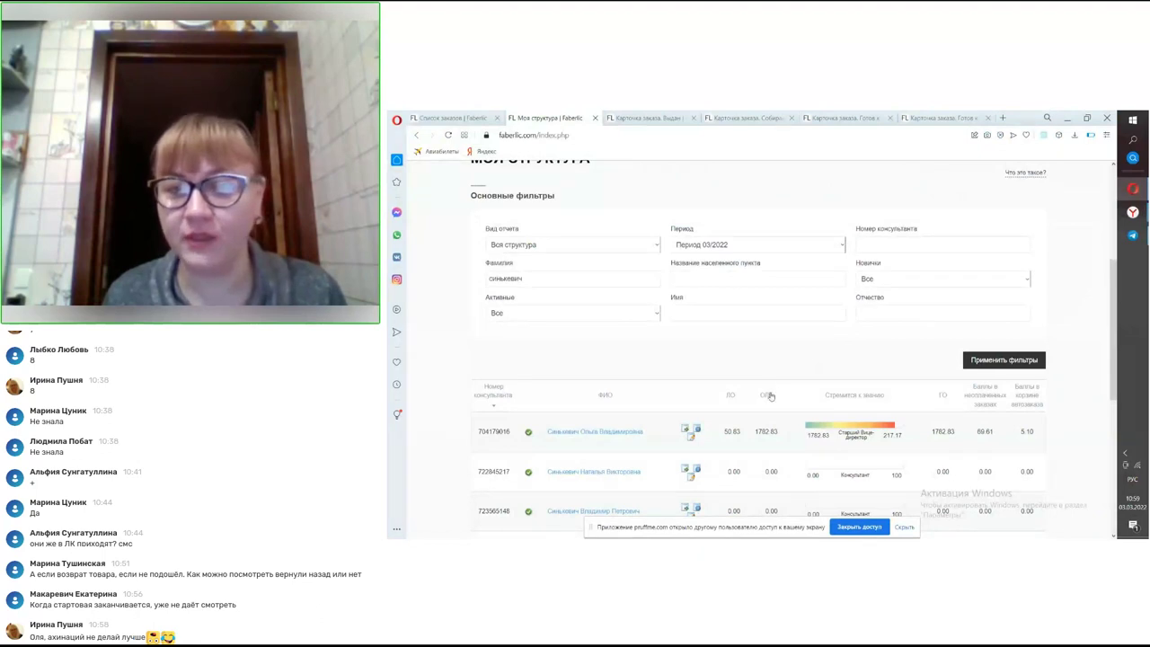
- Reload the filtered report for period 02/2022
left_click(729, 244)
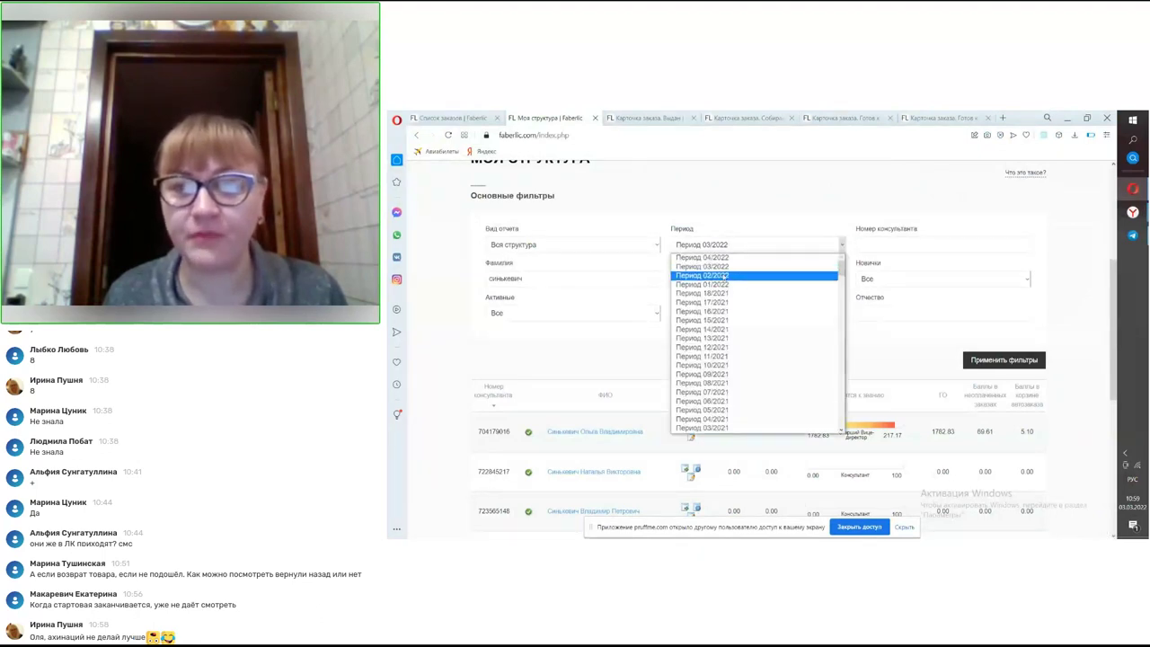
left_click(787, 272)
left_click(972, 364)
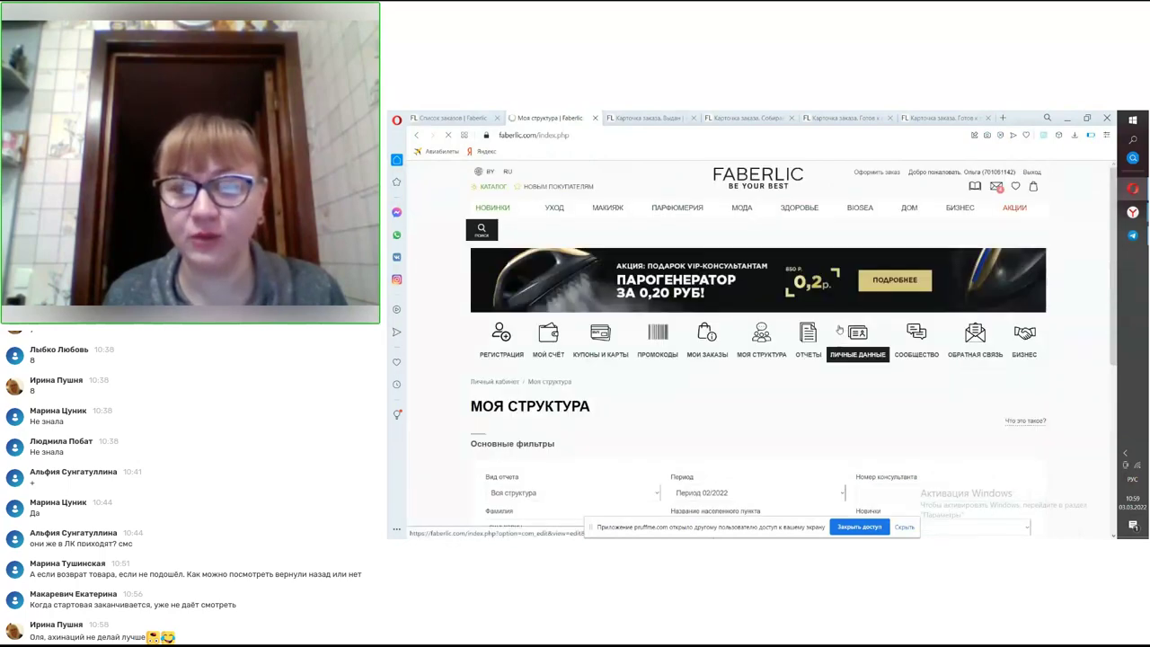
scroll(840, 329, "down", 2)
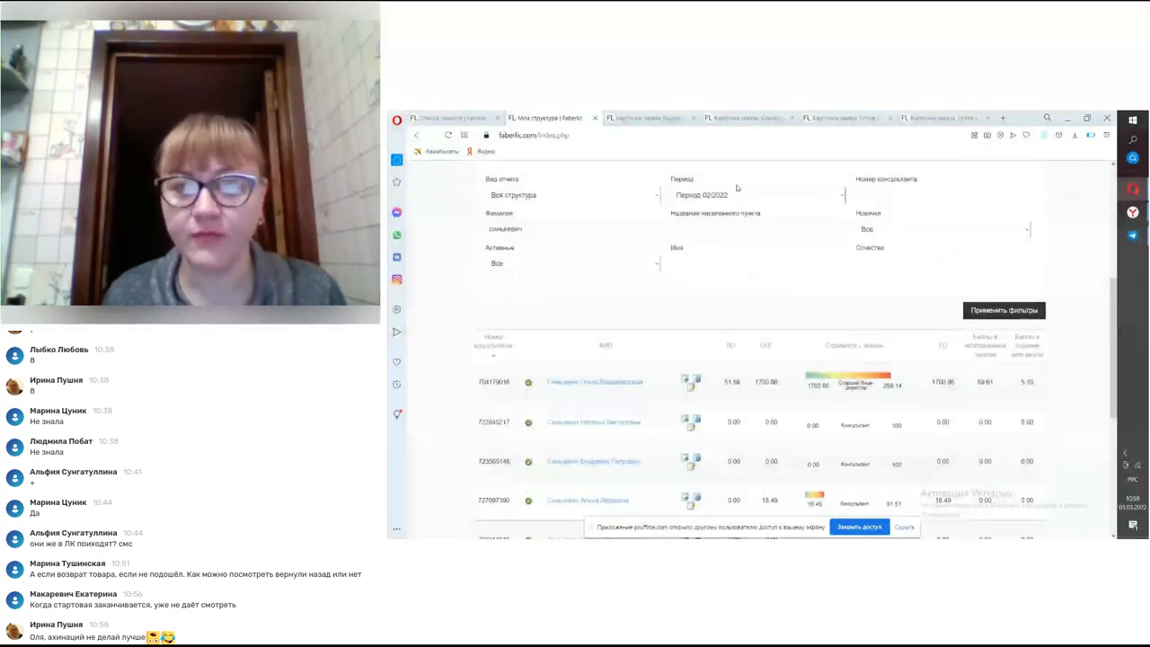
- Switch the report period to 01/2022 and apply the filters
left_click(745, 195)
left_click(735, 227)
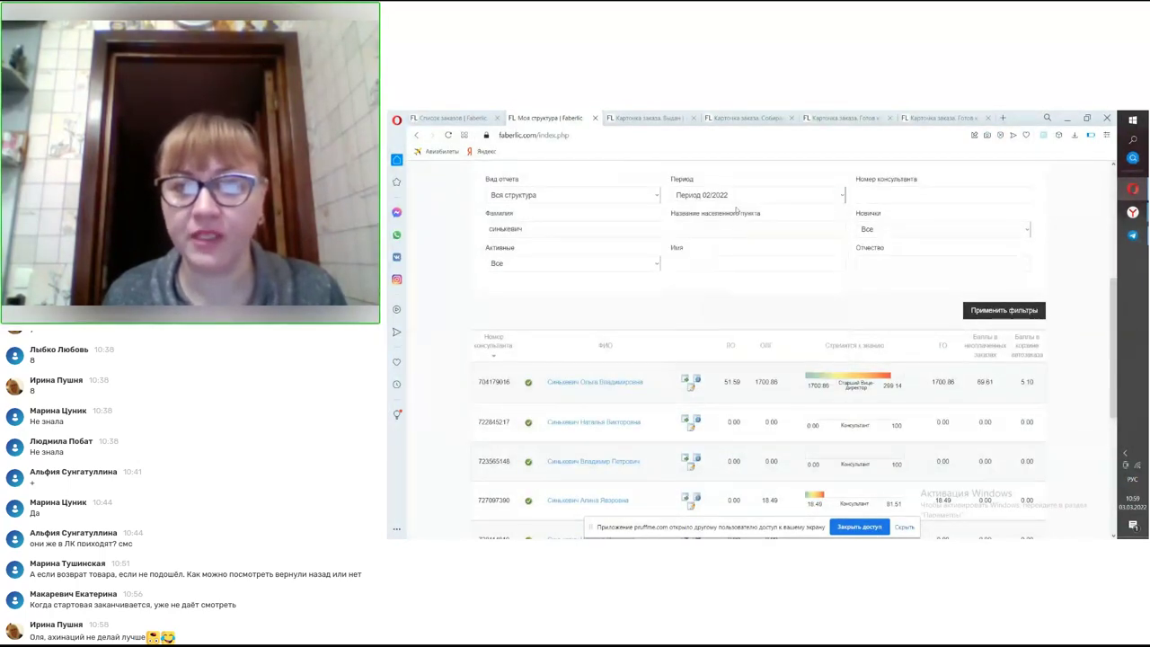
left_click(737, 196)
left_click(734, 229)
left_click(991, 308)
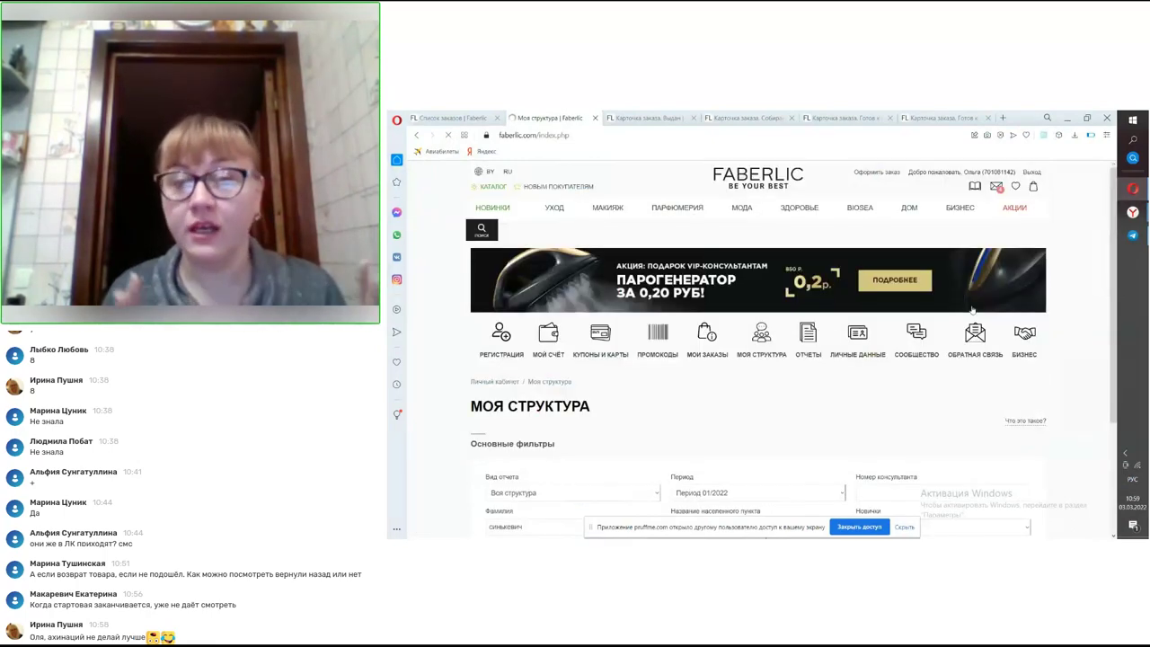
scroll(817, 426, "down", 2)
scroll(813, 422, "down", 1)
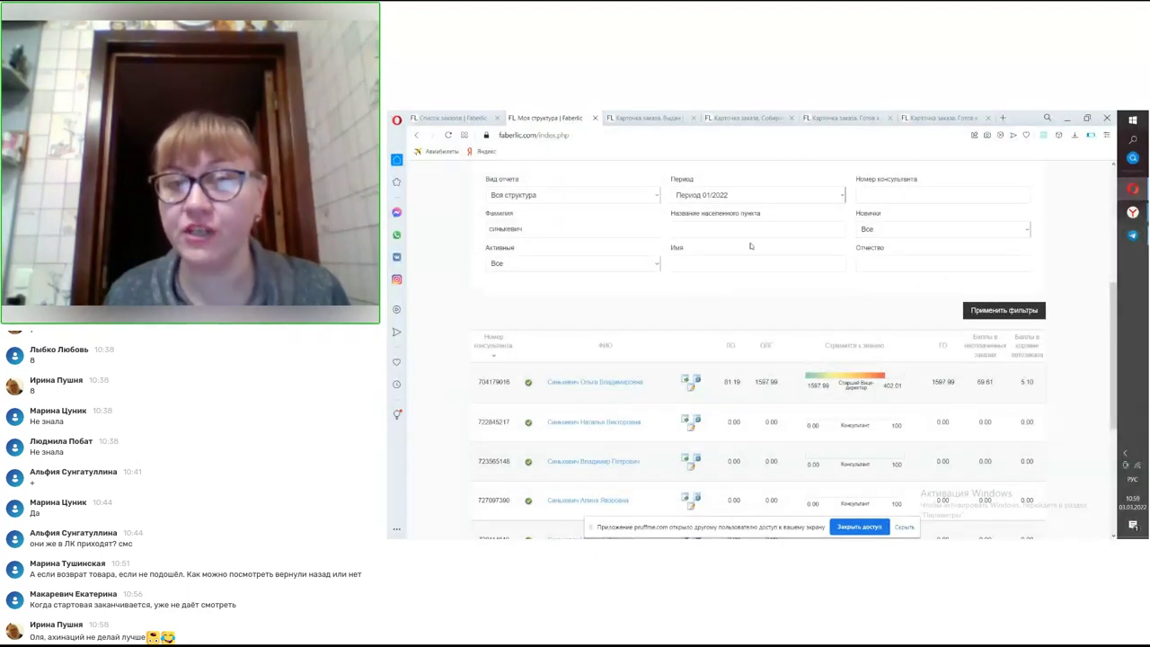
- Reload the report for period 18/2021
left_click(732, 197)
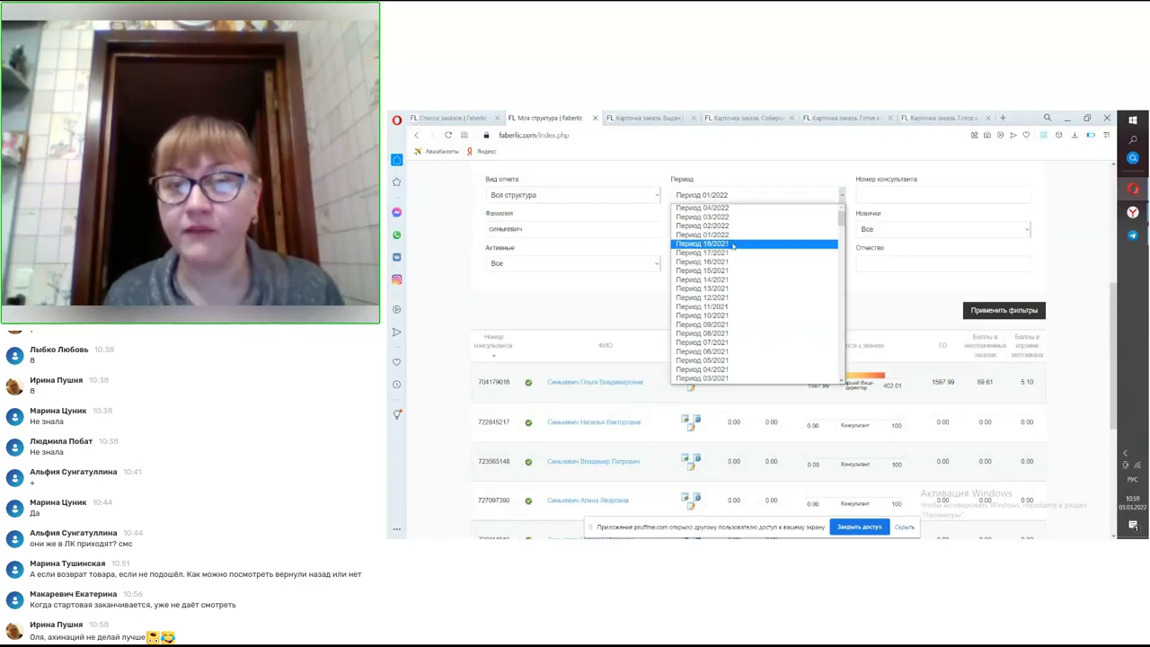
left_click(734, 245)
left_click(984, 309)
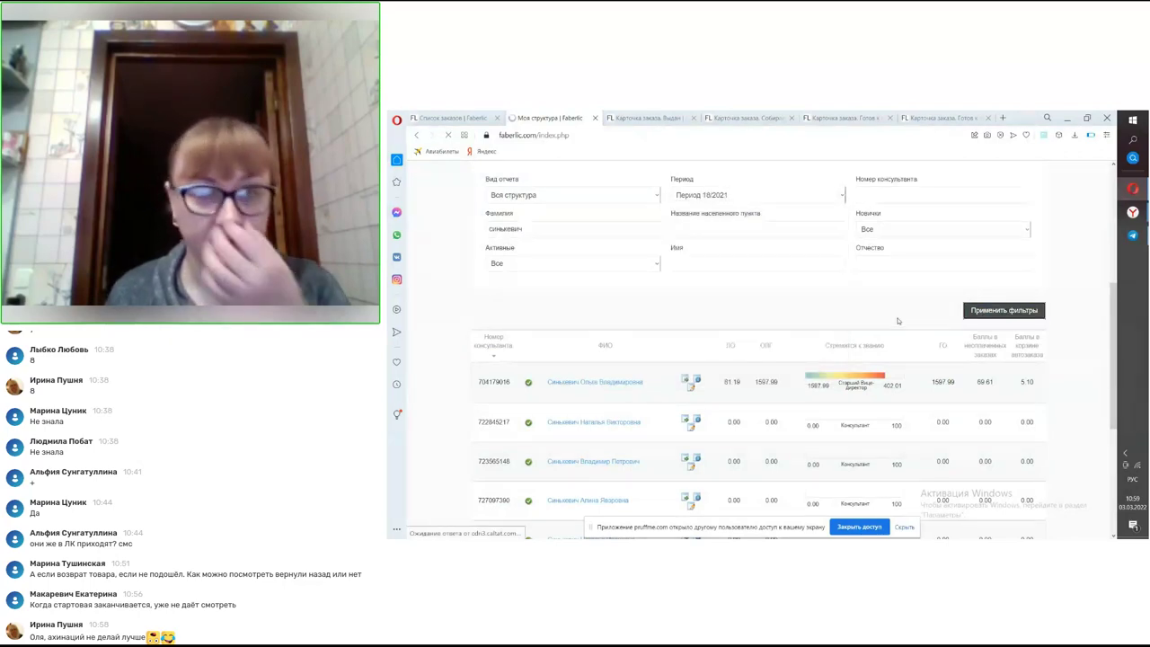
scroll(889, 342, "down", 3)
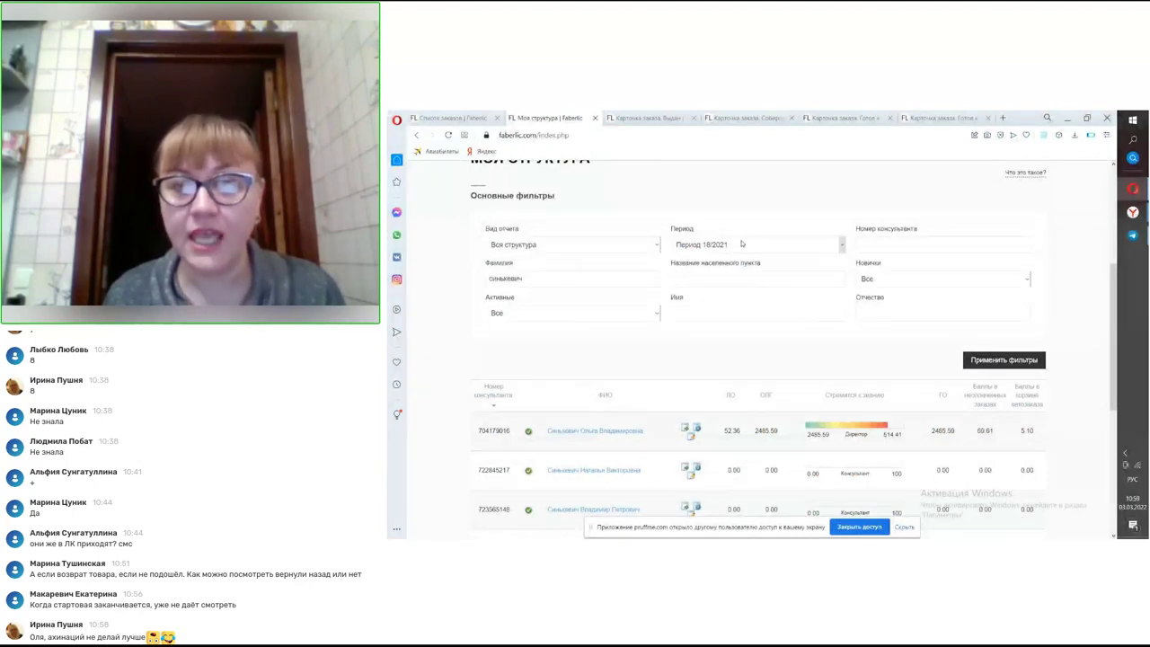
- Apply period 19/2020 and review the two consultants listed
left_click(742, 244)
scroll(743, 285, "down", 2)
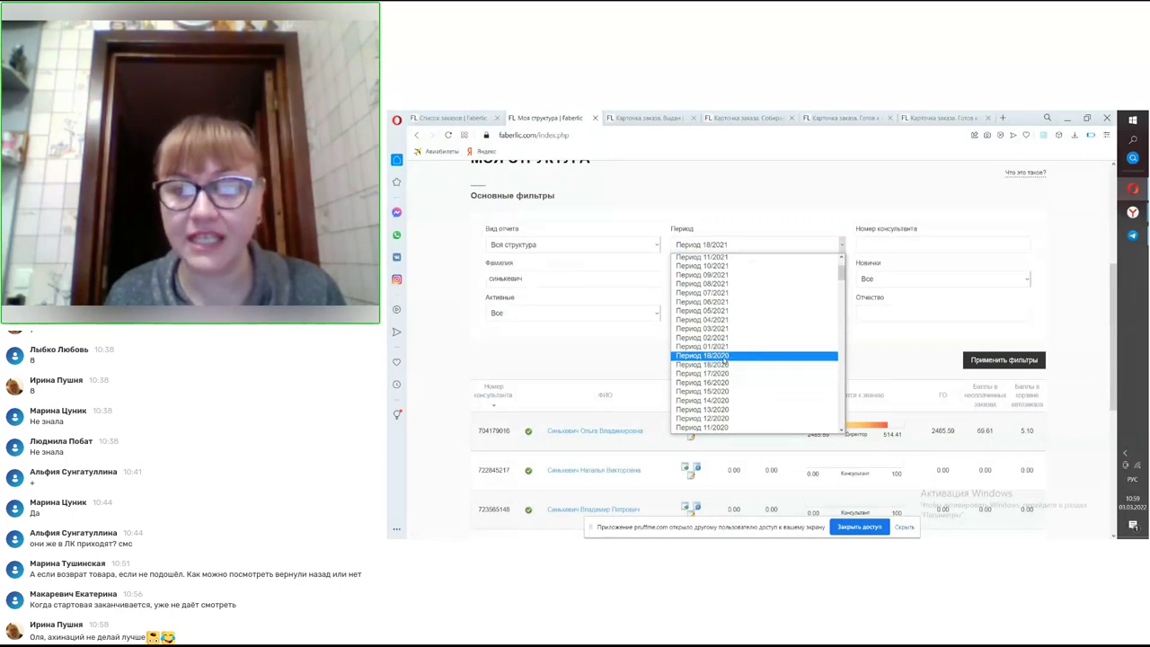
left_click(724, 363)
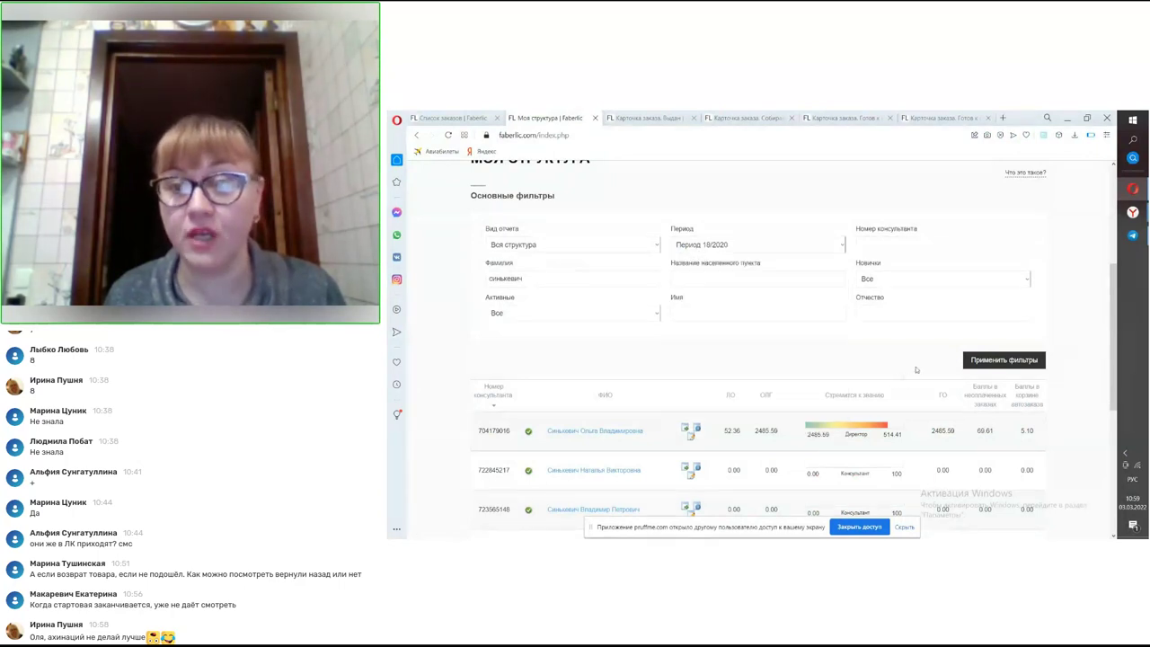
left_click(993, 360)
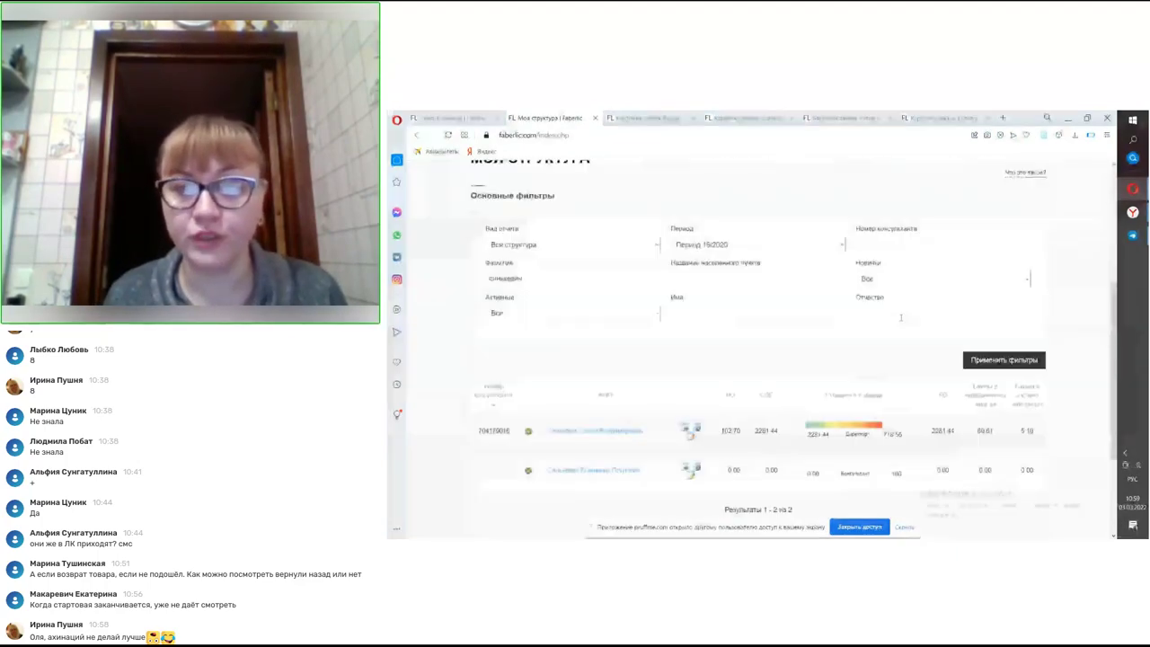
scroll(772, 396, "down", 1)
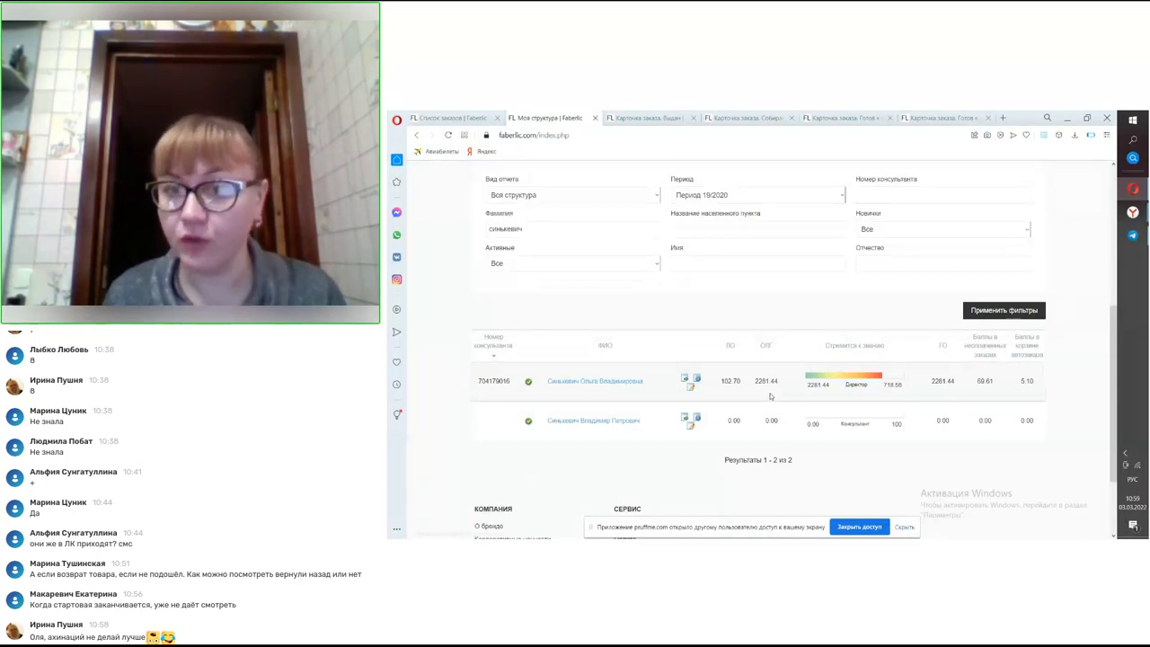
scroll(777, 390, "up", 1)
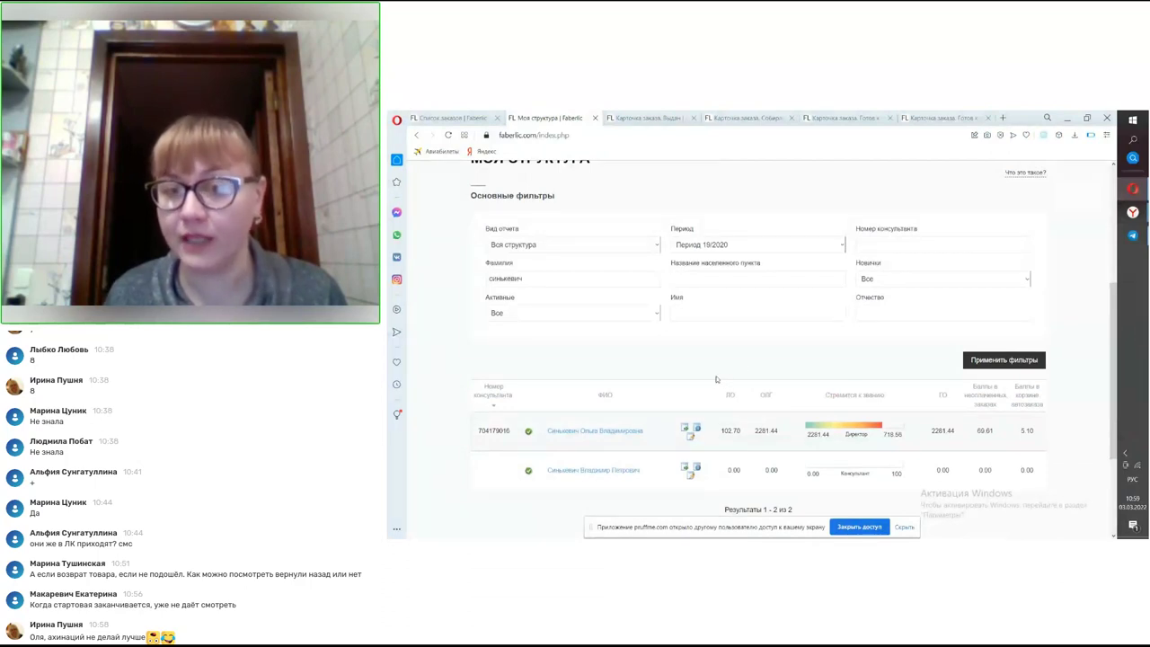
scroll(714, 308, "down", 1)
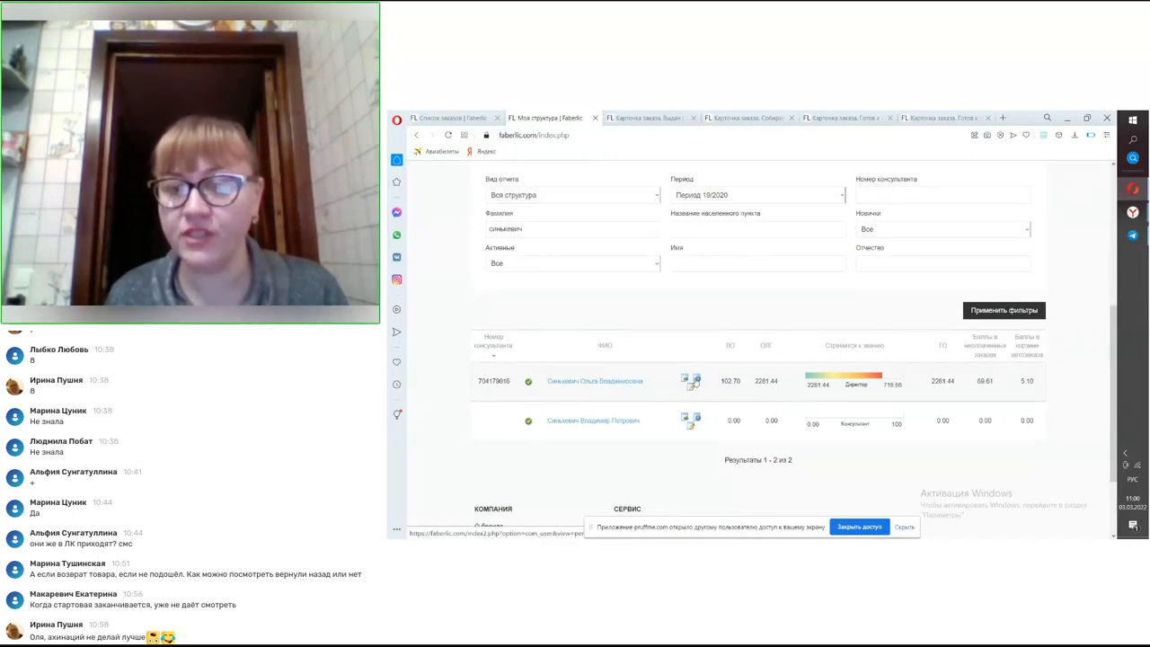
left_click(696, 381)
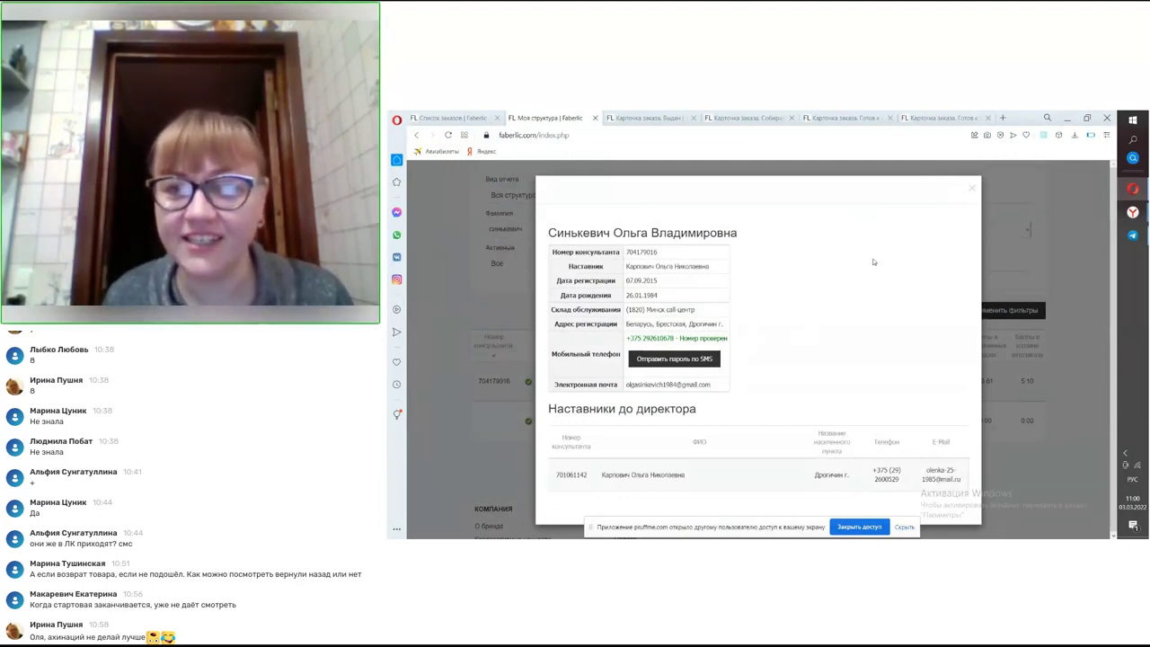
left_click(973, 190)
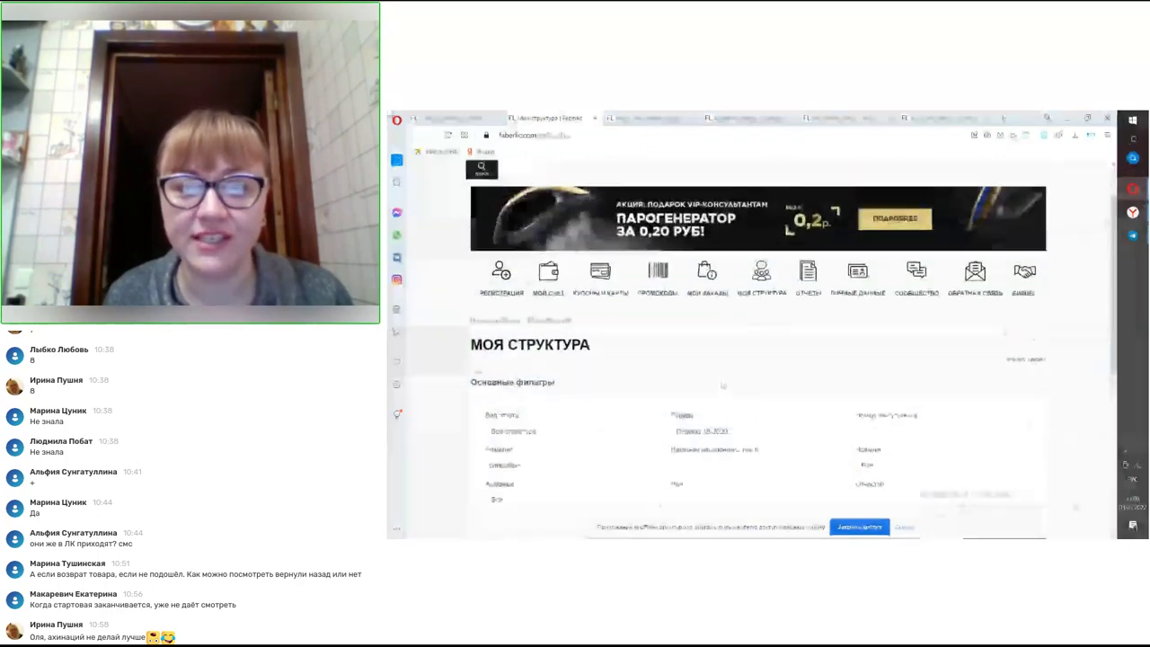
- Go to Моя структура and scroll through the personal group overview
left_click(761, 344)
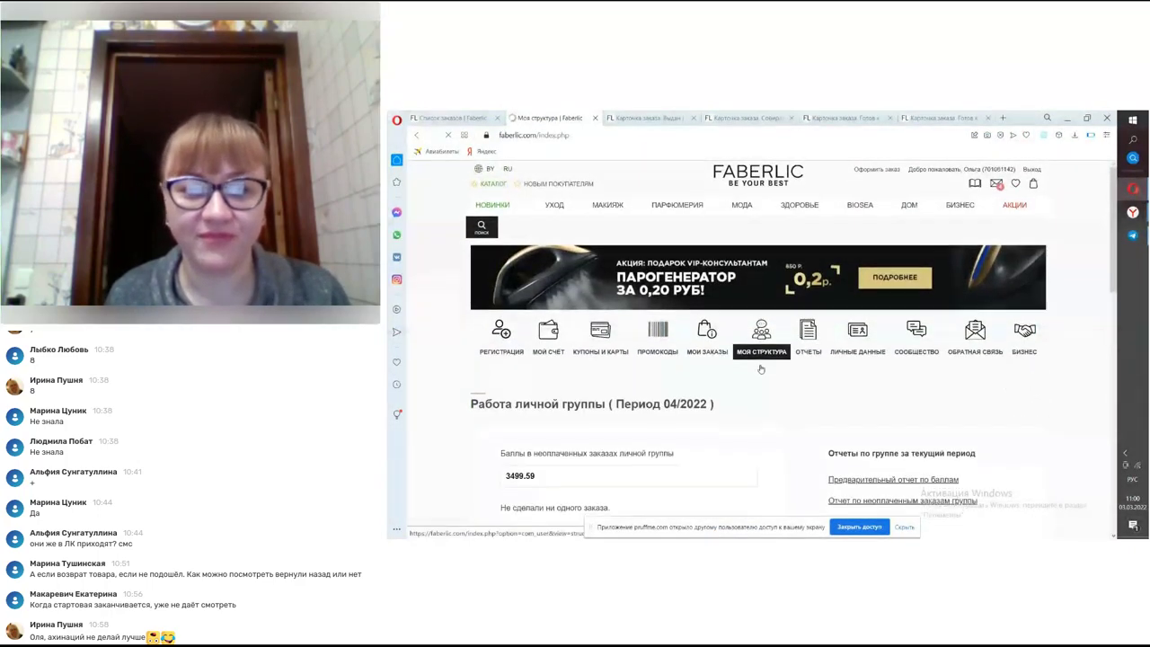
scroll(760, 370, "down", 2)
scroll(760, 368, "down", 4)
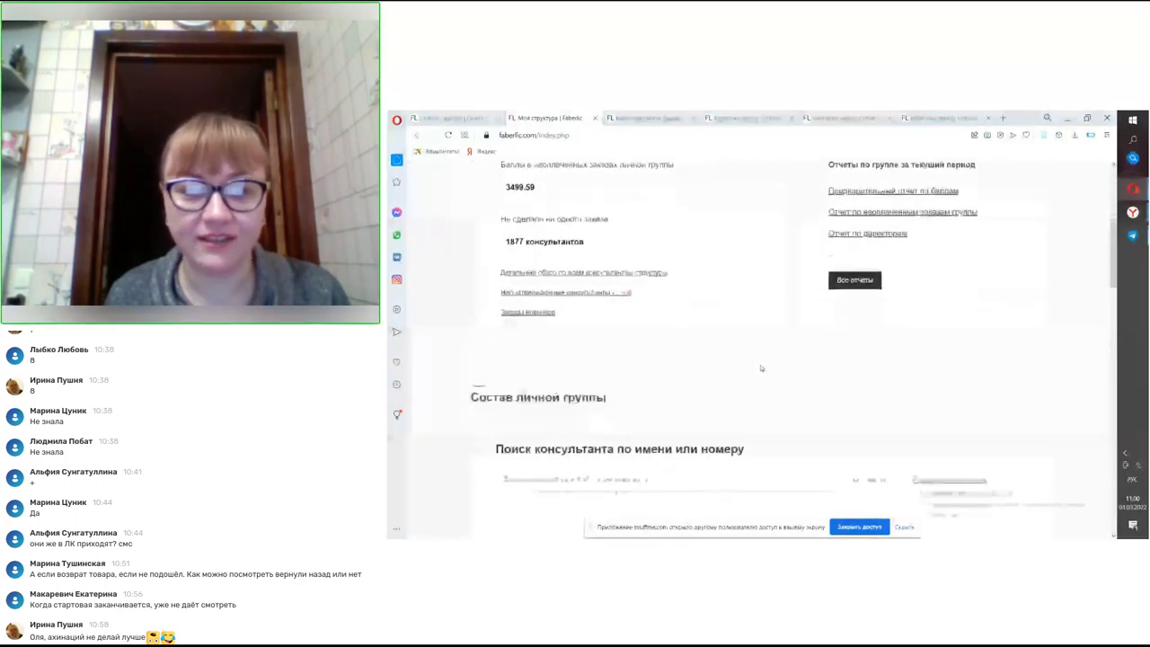
scroll(760, 369, "down", 3)
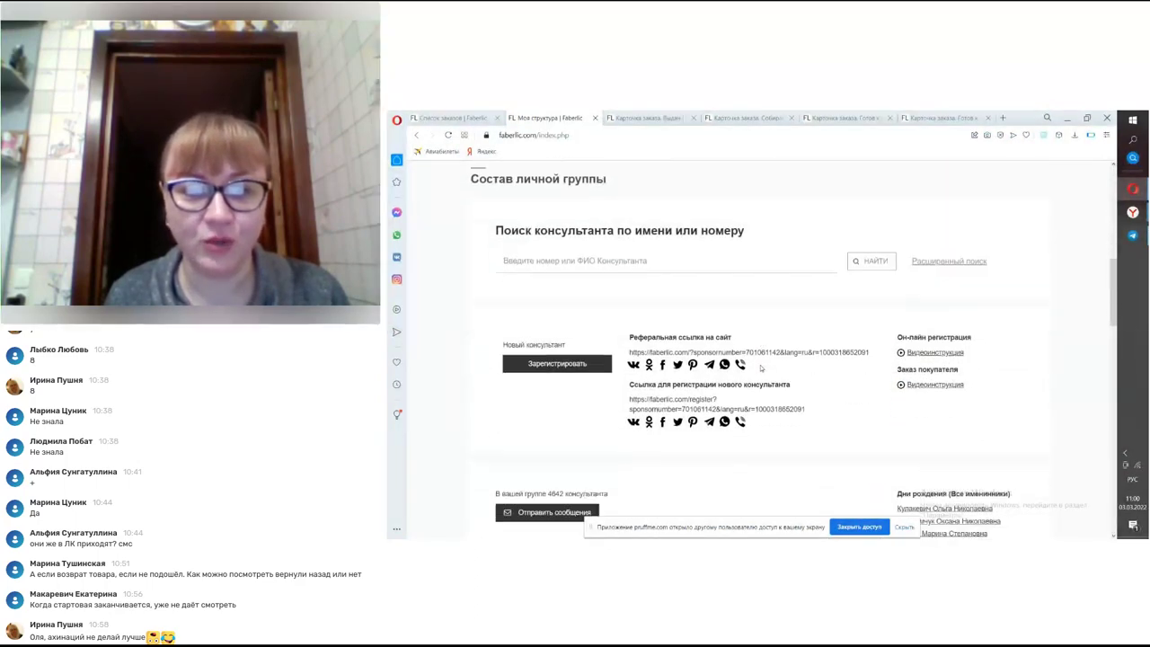
scroll(760, 368, "down", 2)
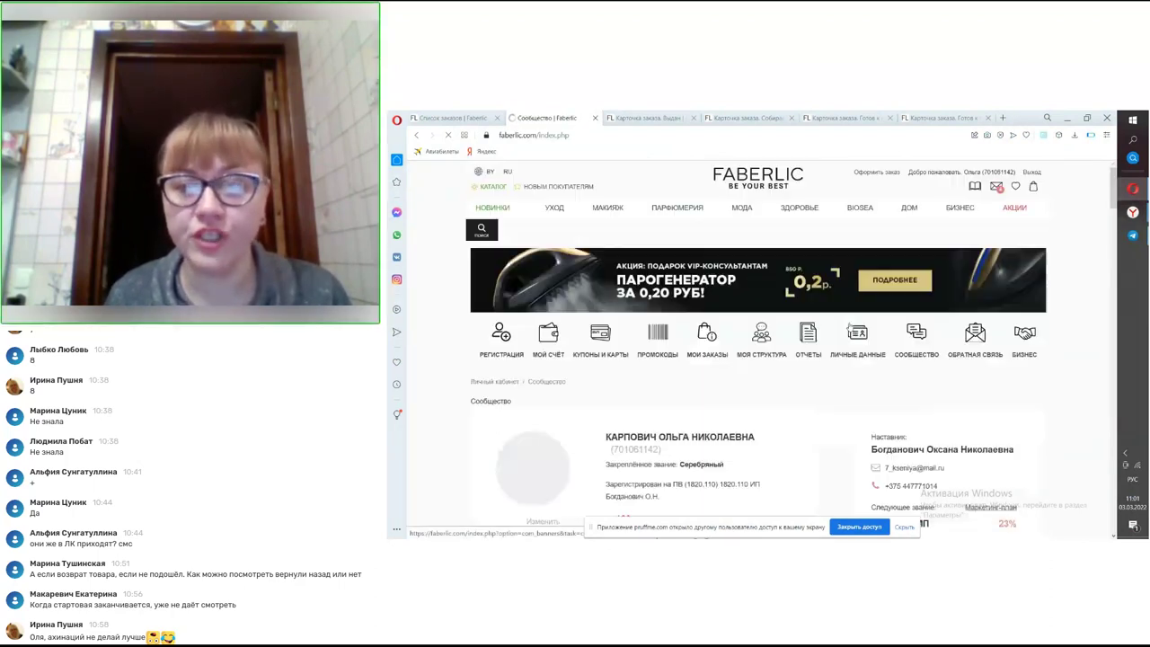
- Browse the Группы birthday list and start a message to the first consultant shown
scroll(851, 327, "down", 2)
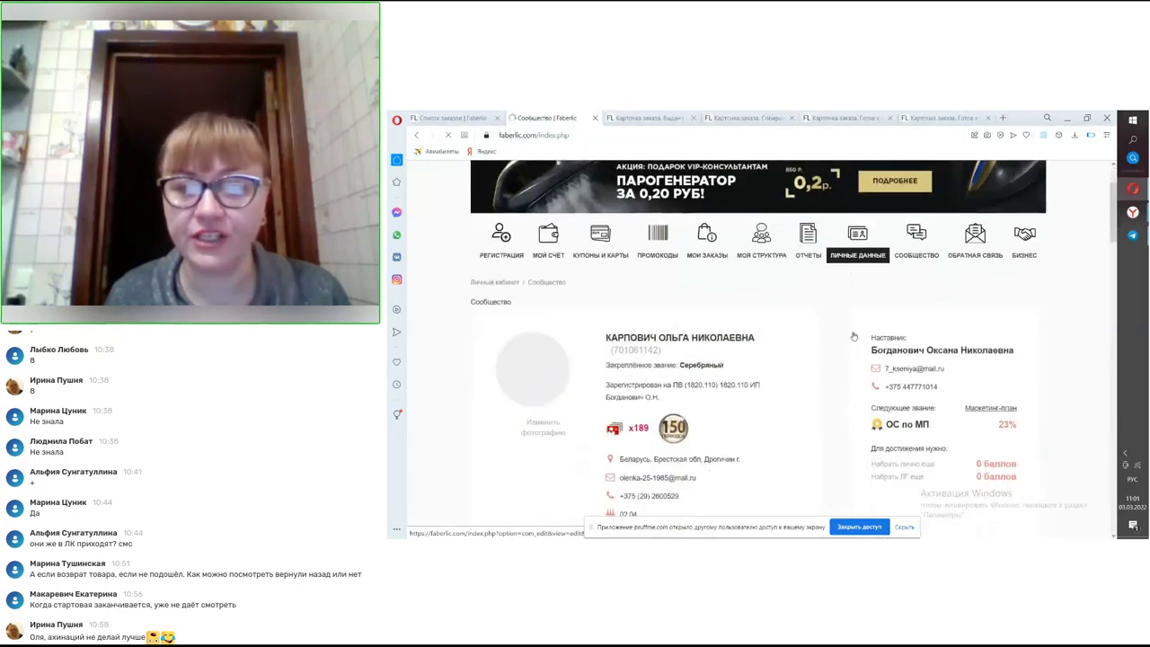
scroll(853, 335, "down", 12)
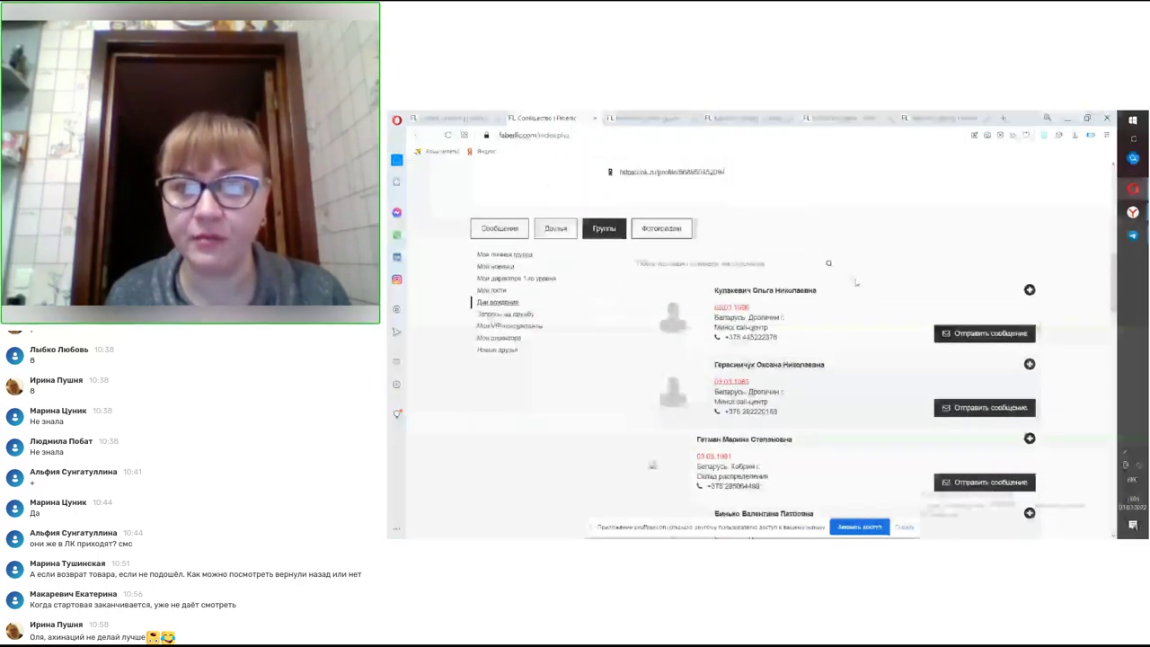
scroll(818, 260, "down", 2)
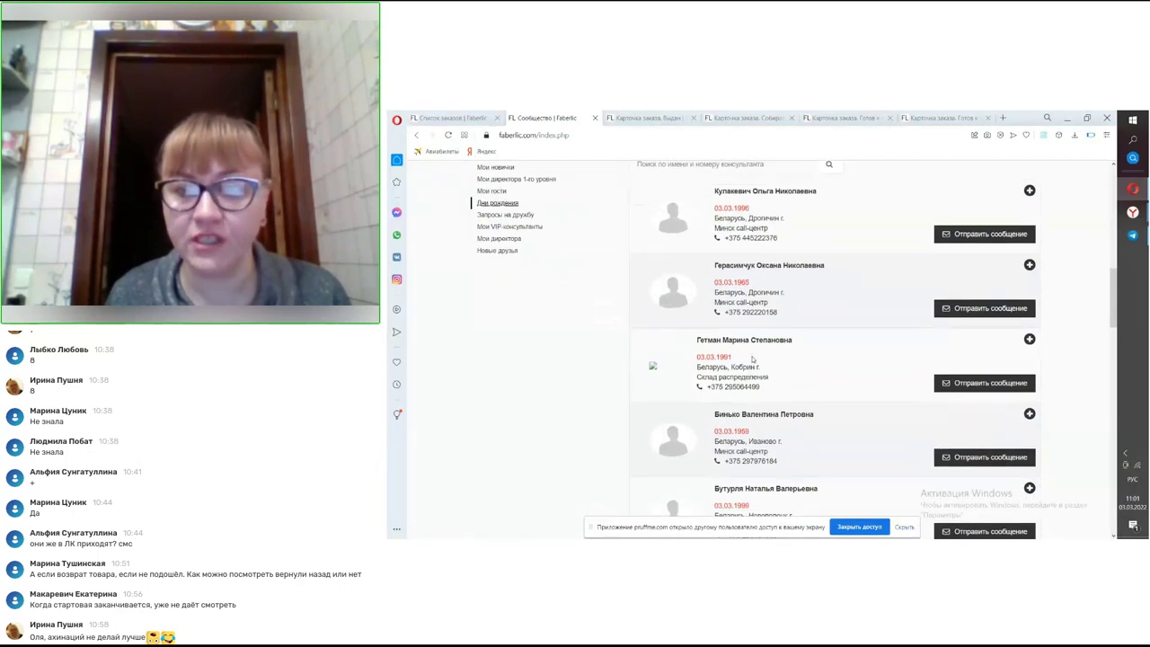
scroll(753, 360, "down", 2)
scroll(749, 362, "down", 4)
scroll(751, 360, "down", 6)
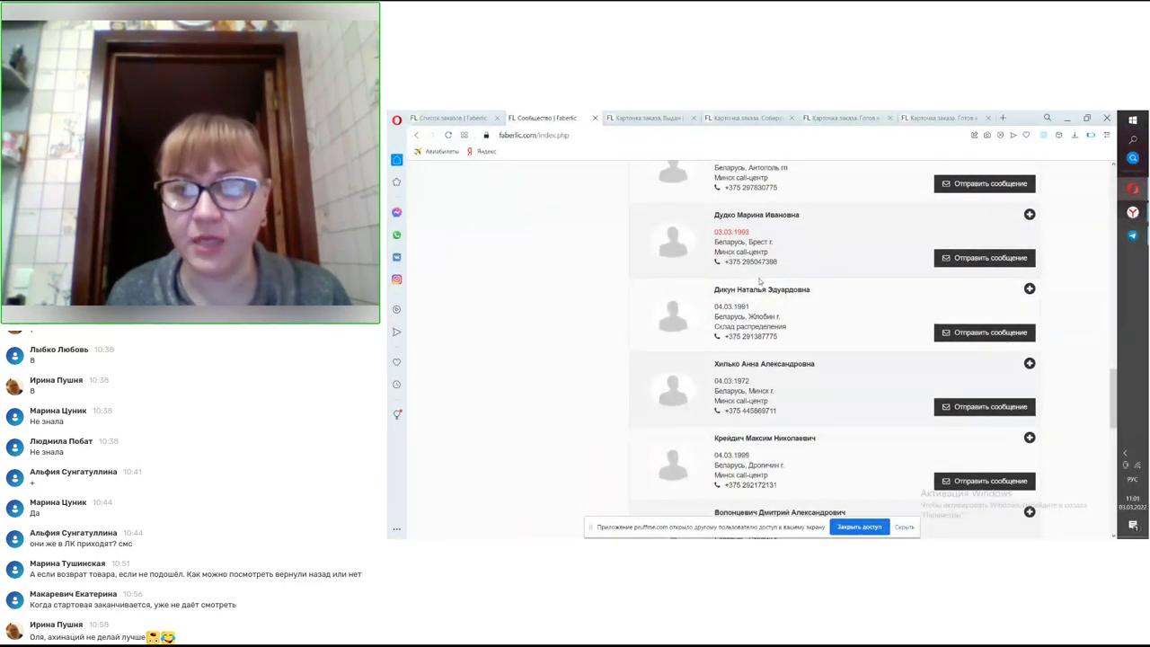
scroll(759, 308, "down", 5)
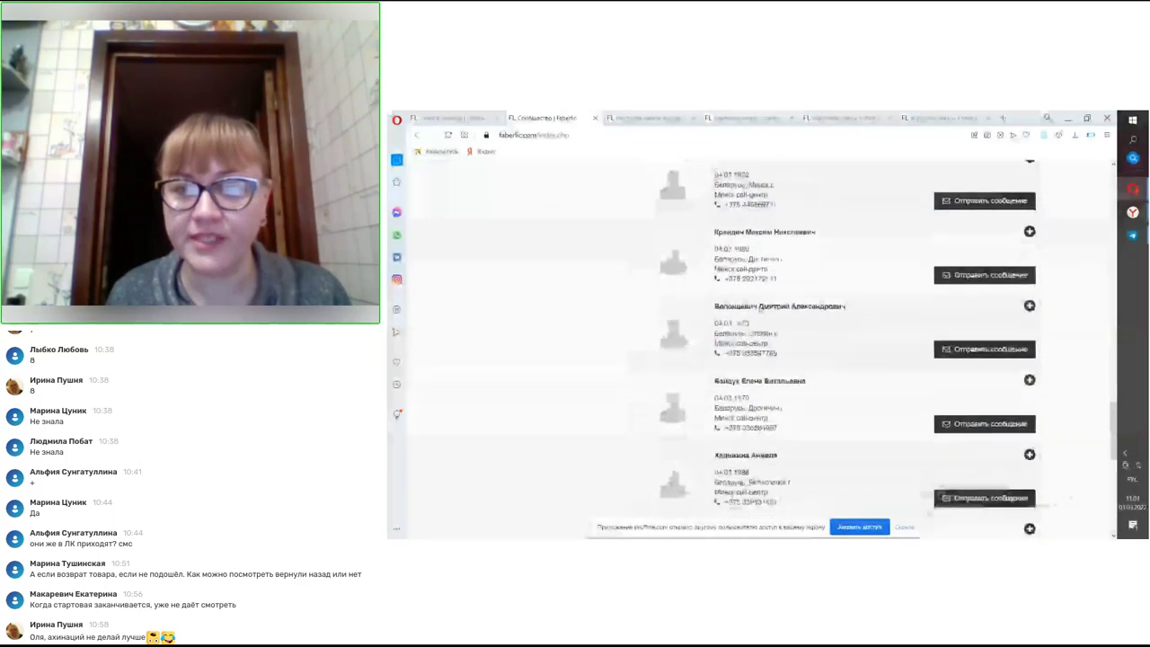
scroll(759, 308, "down", 8)
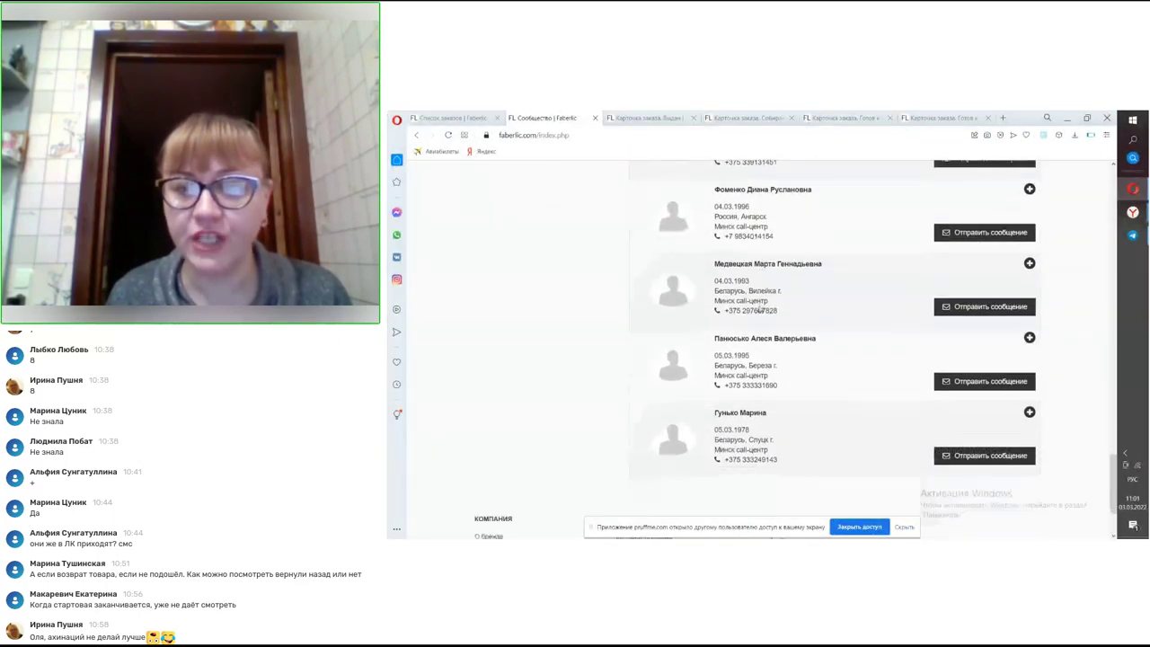
scroll(759, 308, "up", 10)
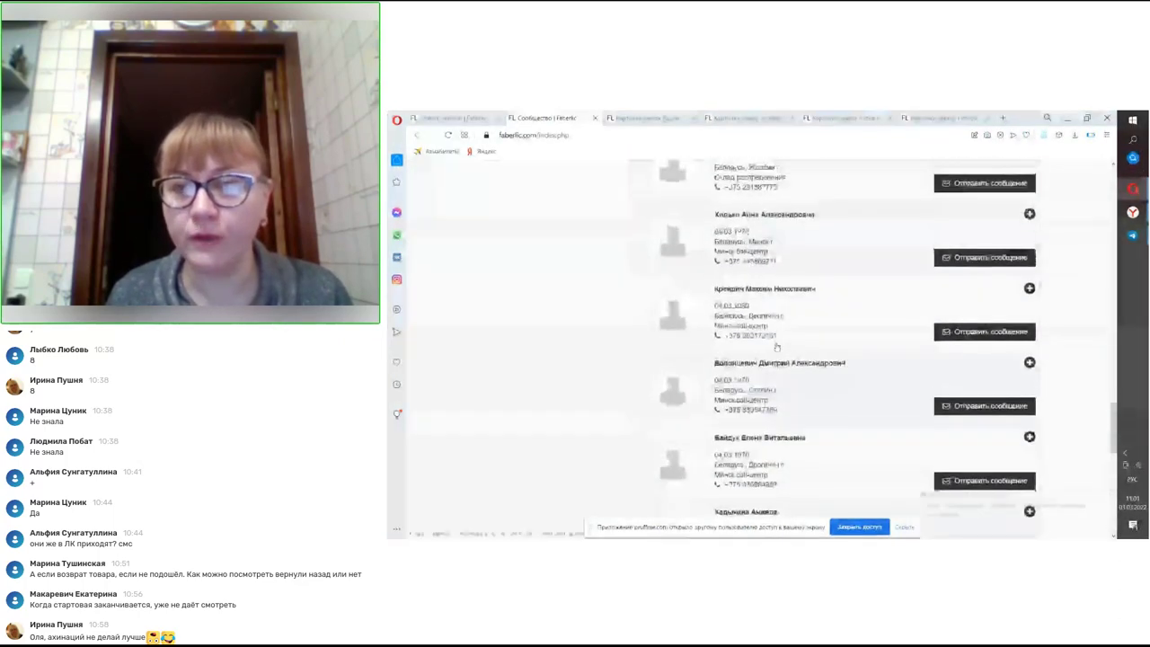
scroll(769, 344, "up", 8)
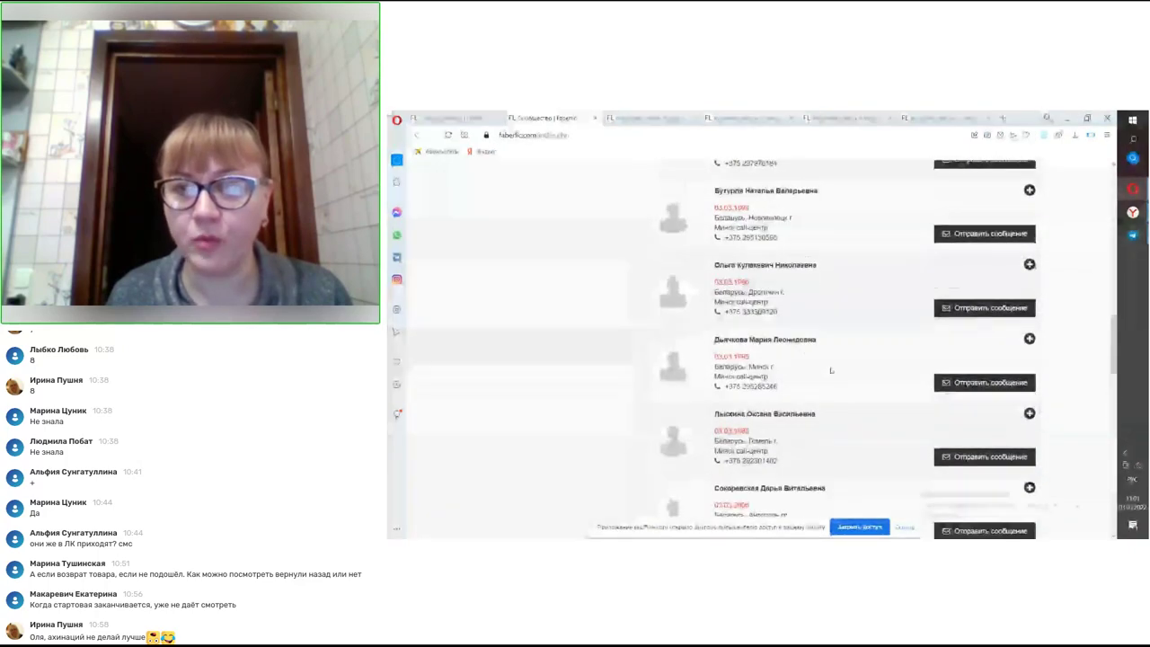
scroll(837, 373, "up", 3)
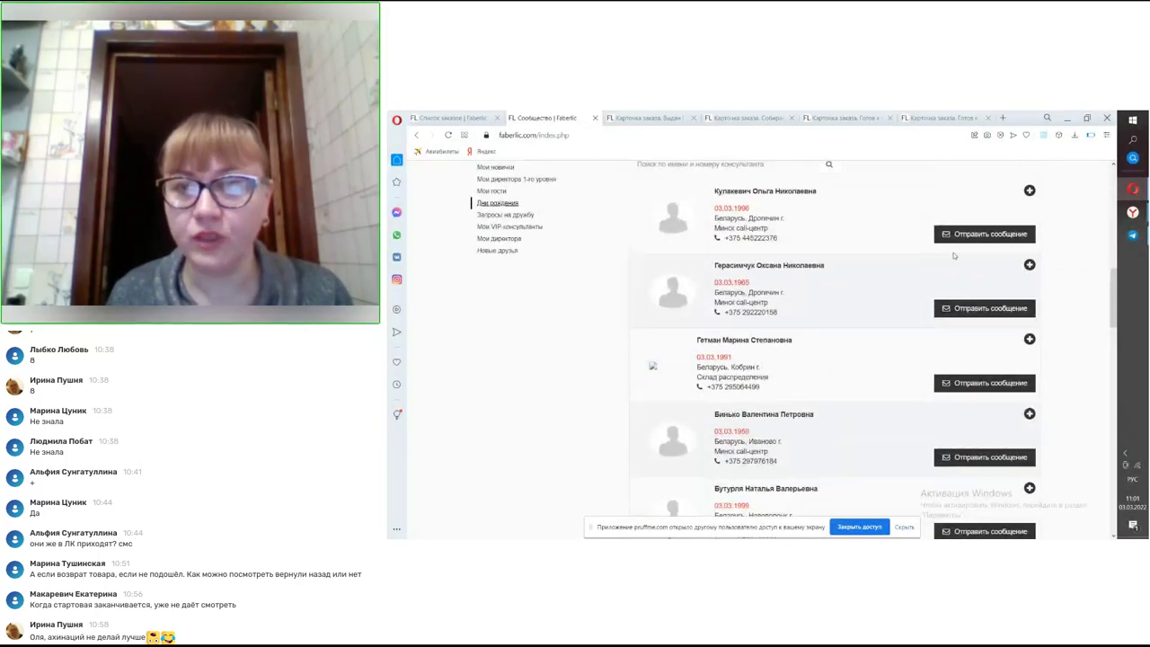
left_click(961, 235)
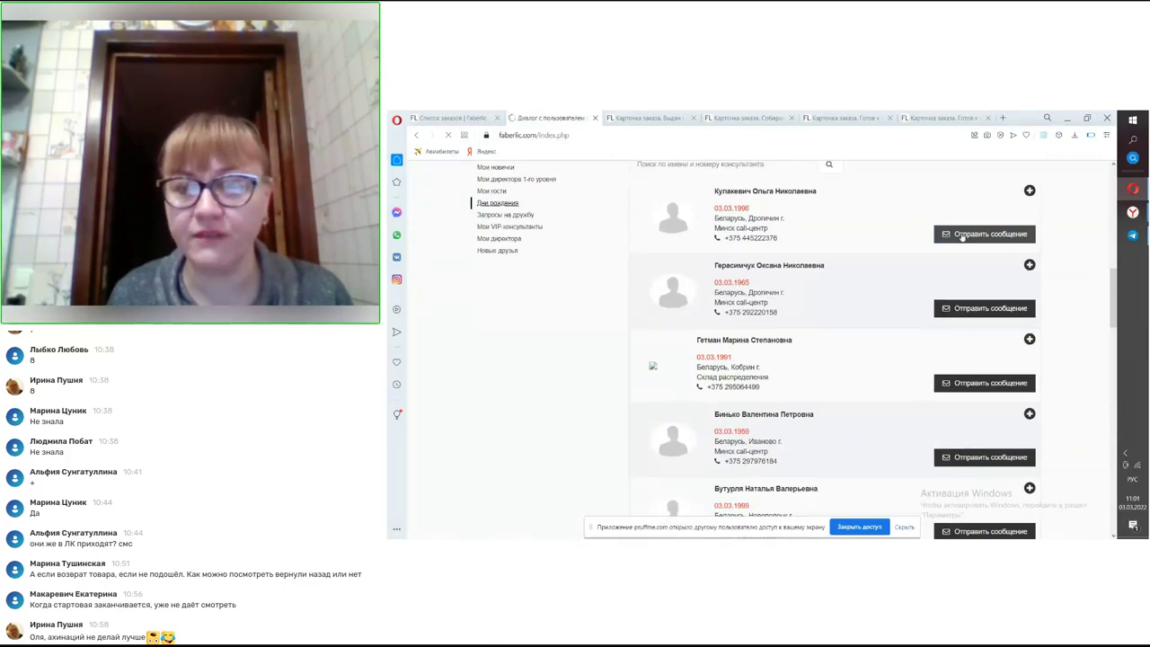
- Review the Диалог с пользователем form: Кому field, recipient options and 2000-character message box
scroll(789, 418, "down", 1)
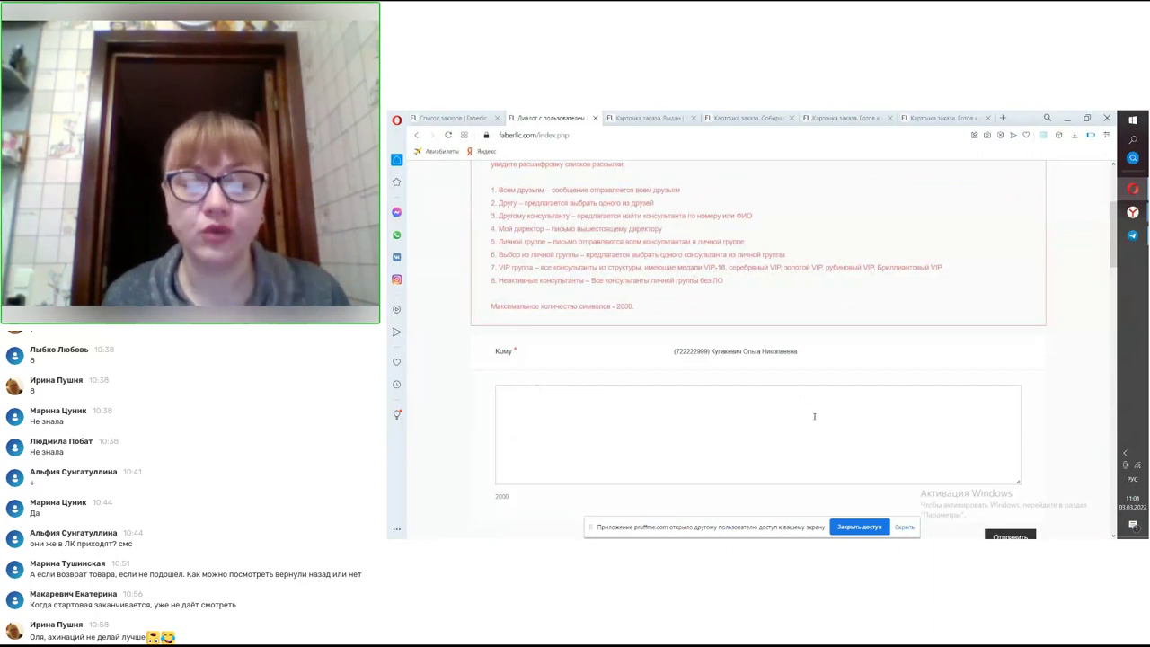
scroll(818, 421, "up", 3)
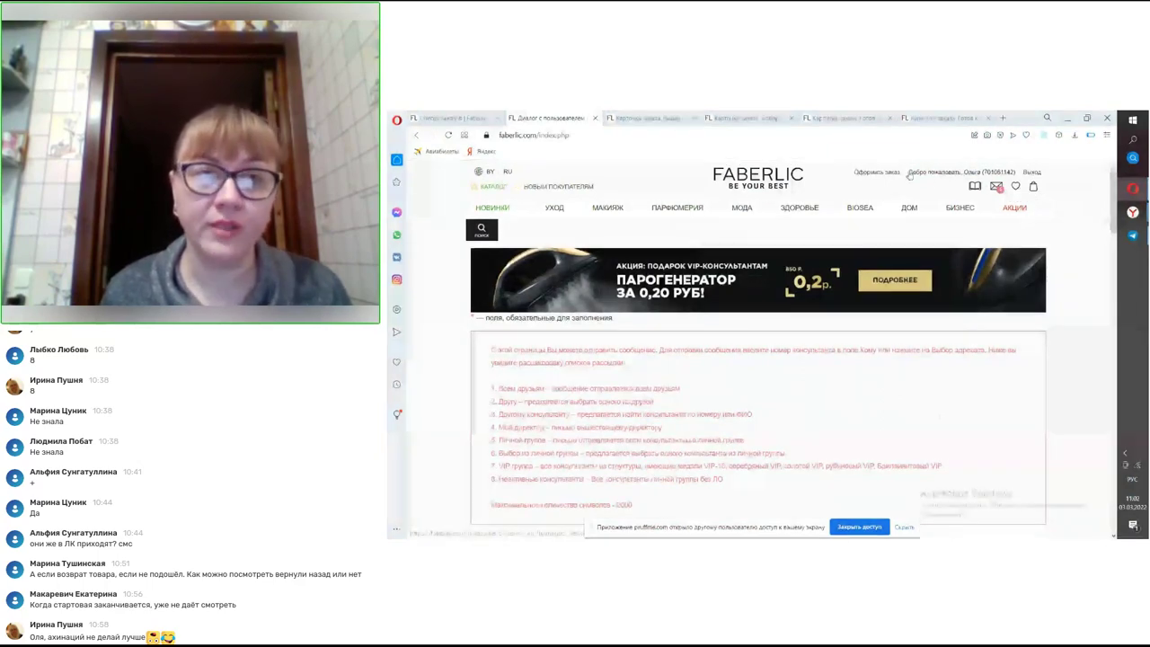
scroll(782, 331, "down", 3)
- Return to the birthday list, browse it, then go back to the Моя структура personal group summary
left_click(416, 135)
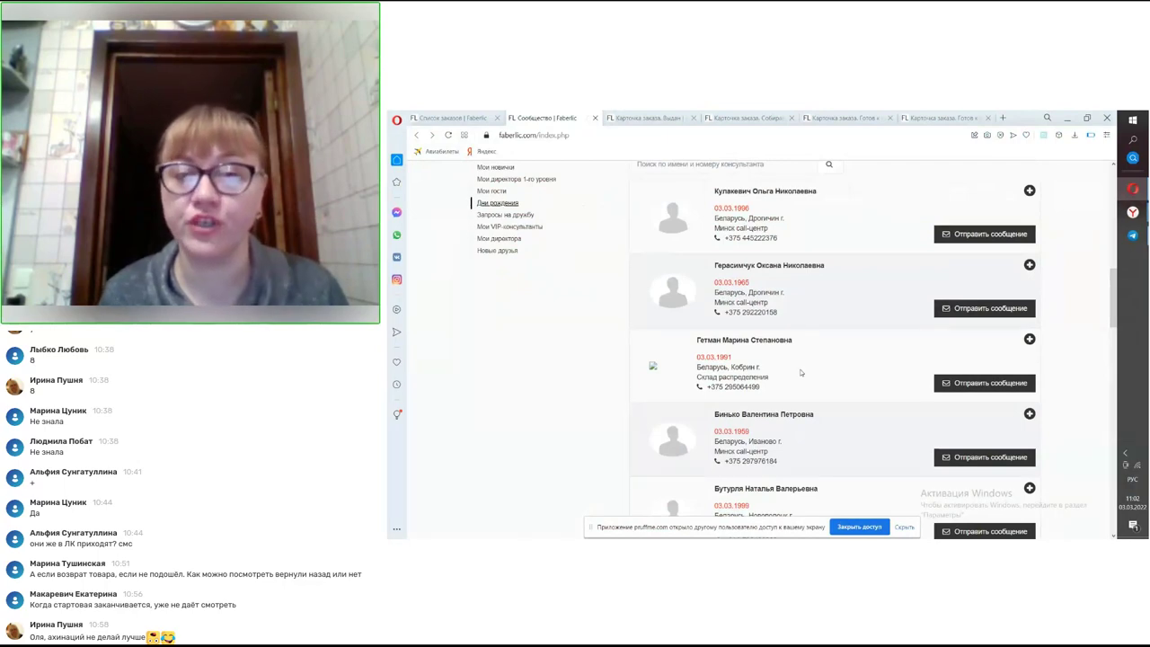
scroll(806, 387, "down", 3)
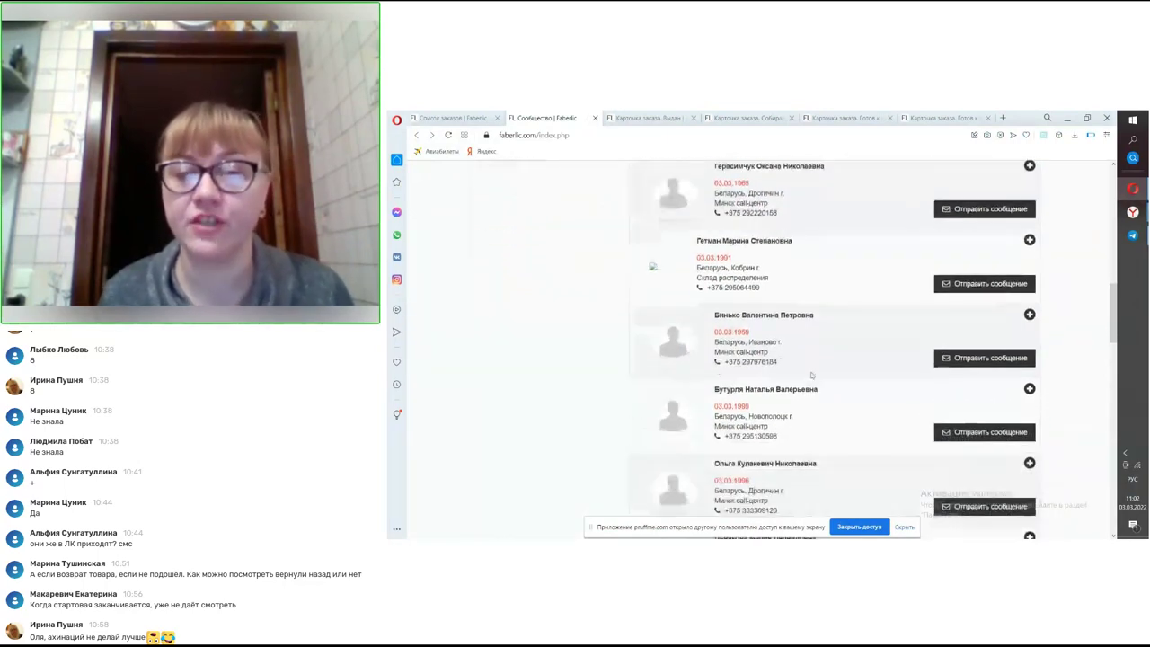
scroll(812, 374, "down", 10)
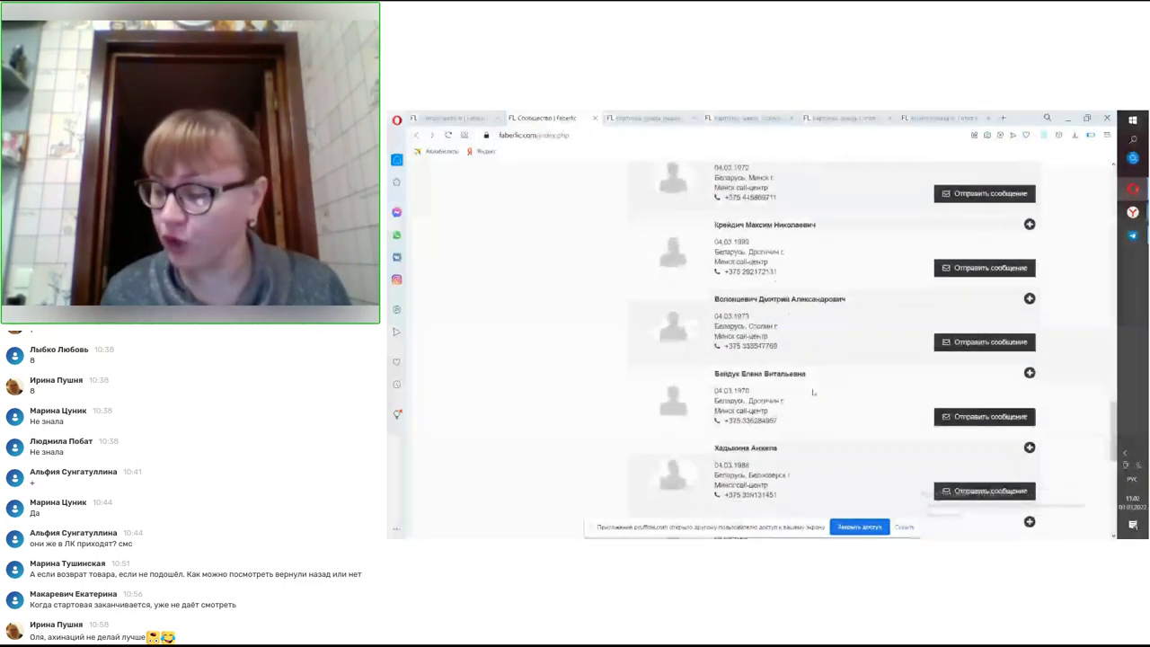
scroll(812, 392, "up", 5)
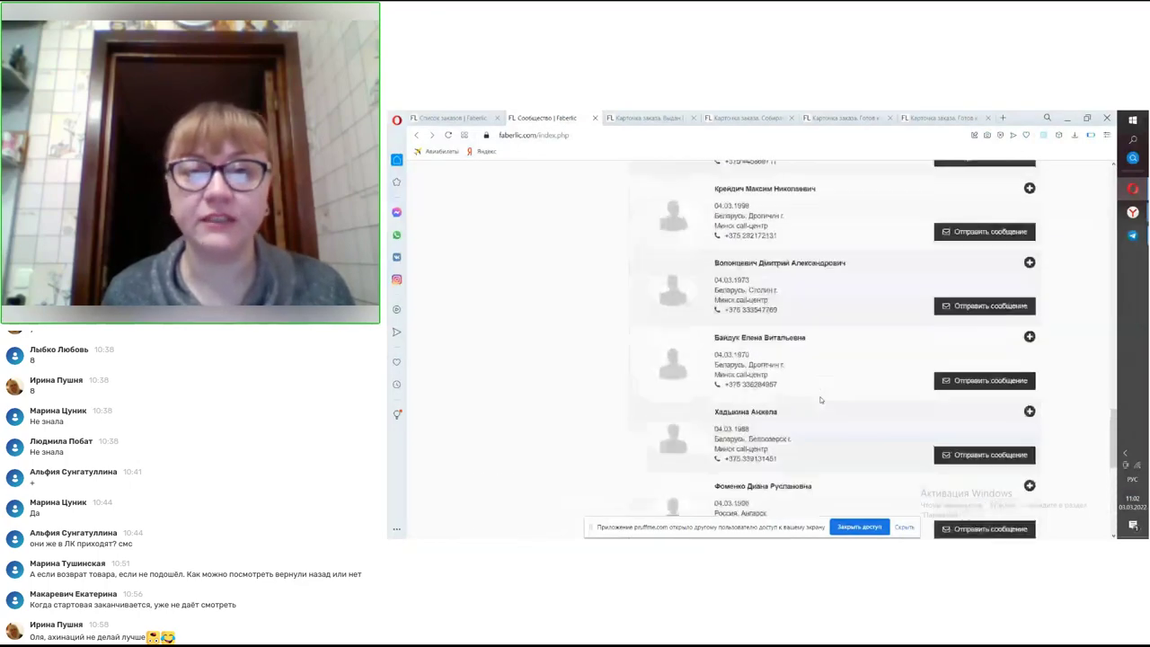
scroll(789, 386, "up", 10)
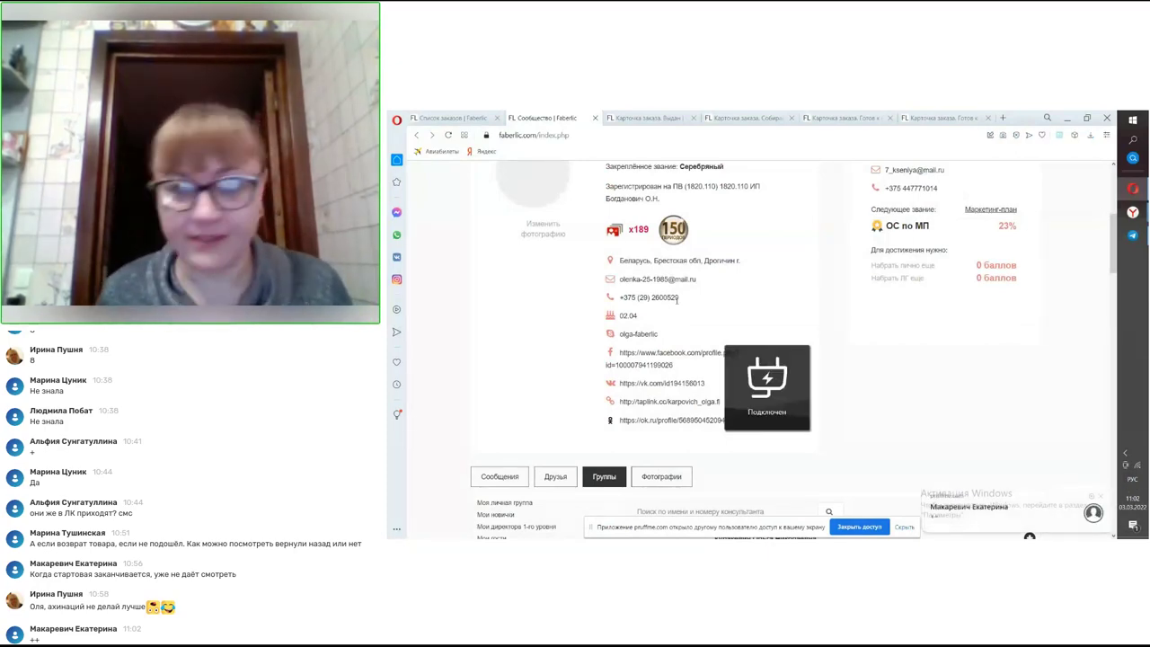
scroll(674, 296, "down", 3)
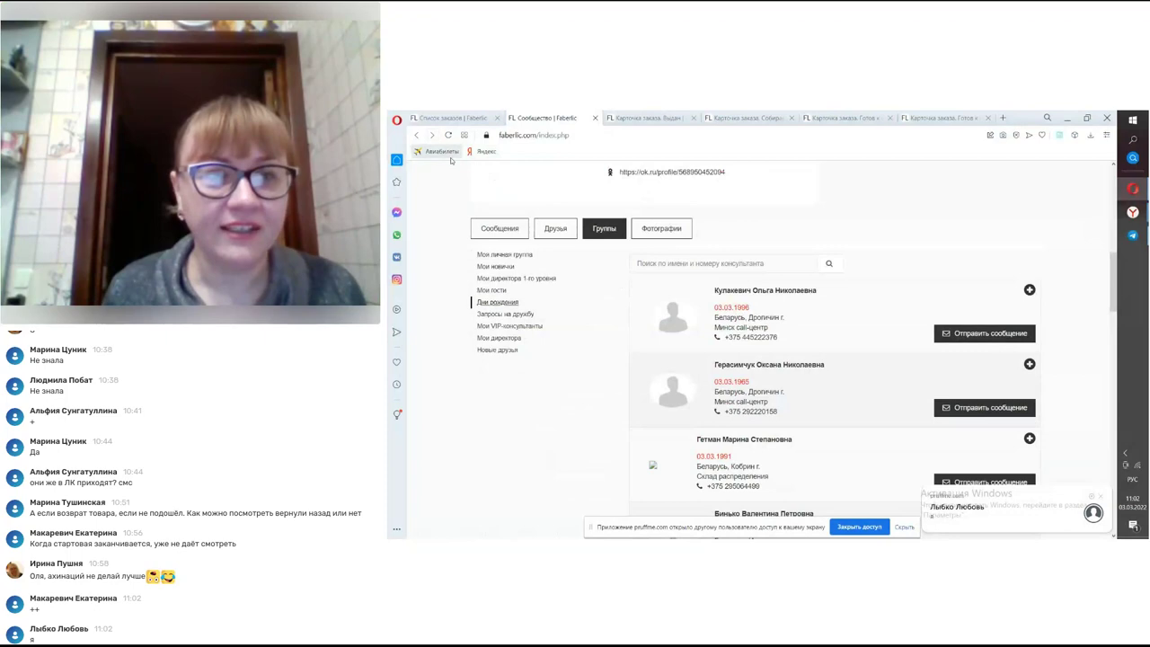
left_click(416, 135)
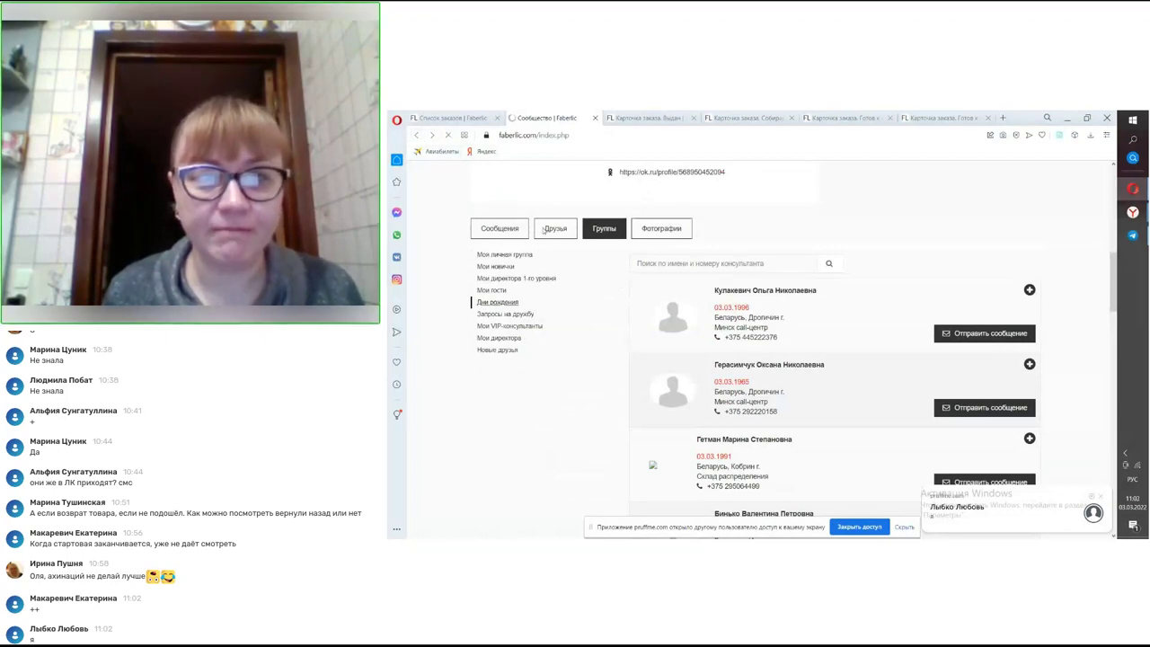
scroll(746, 341, "down", 5)
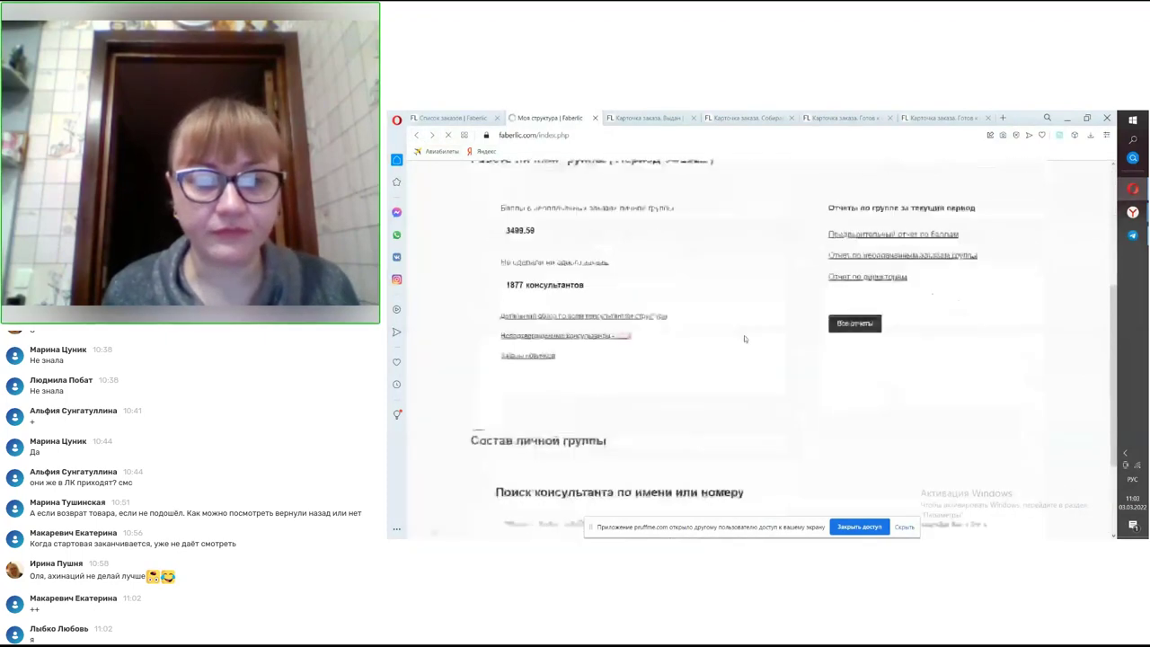
- Show page 2 of the newcomer results (21–35 of 35) and return to the report-type filter
scroll(746, 340, "down", 5)
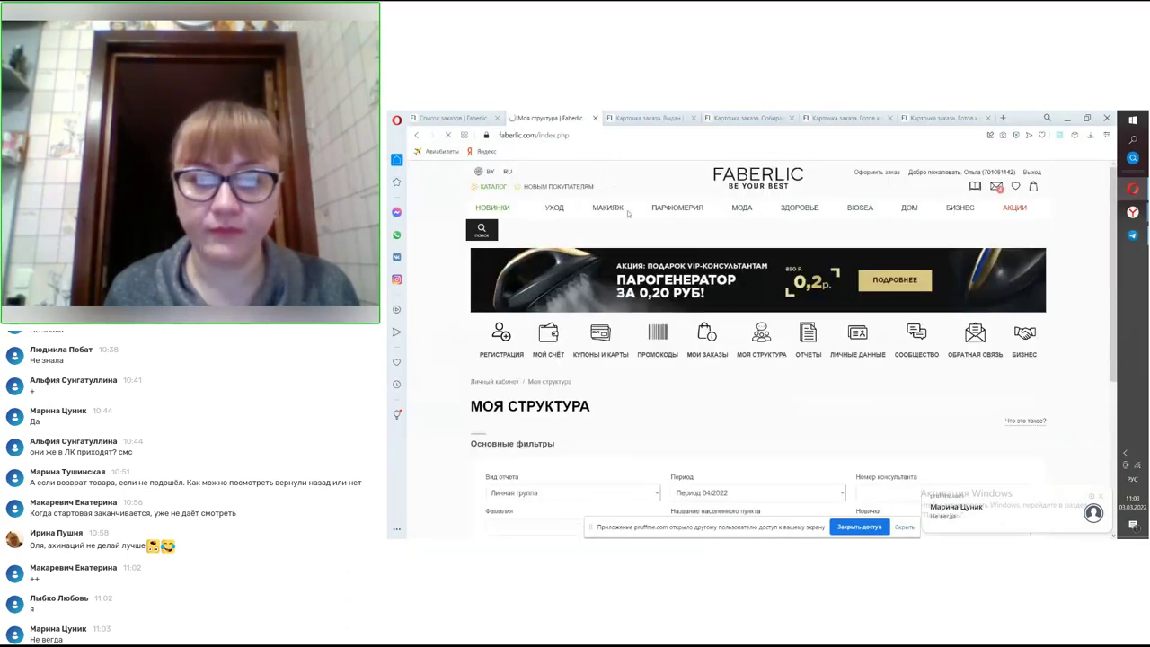
scroll(649, 291, "down", 3)
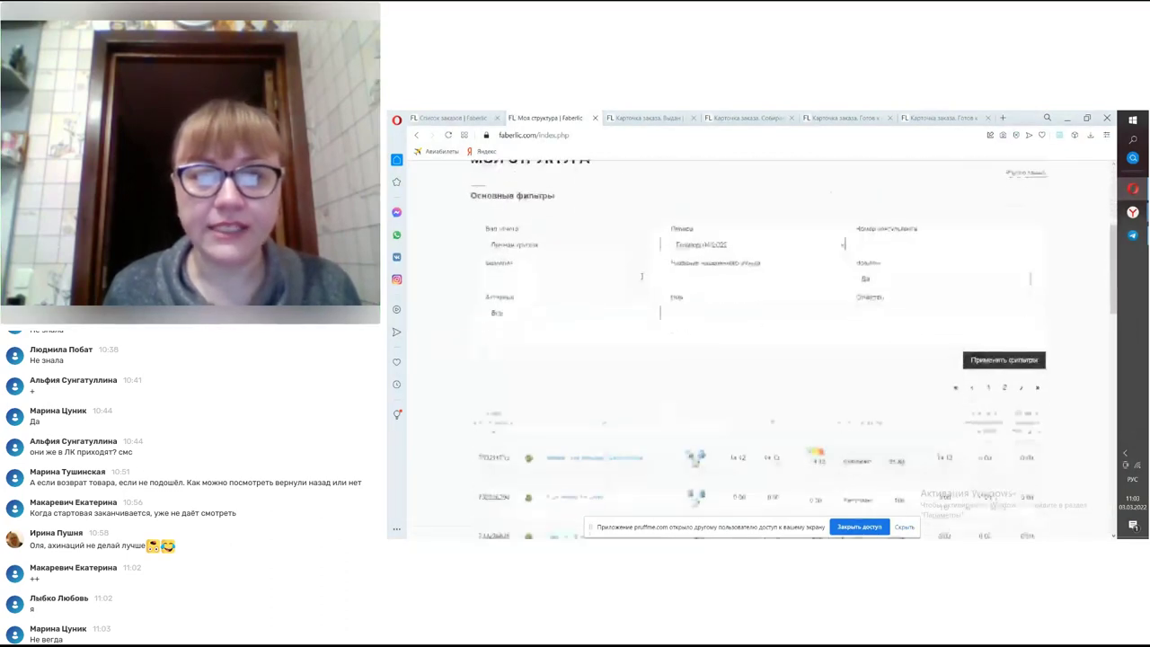
scroll(654, 252, "down", 3)
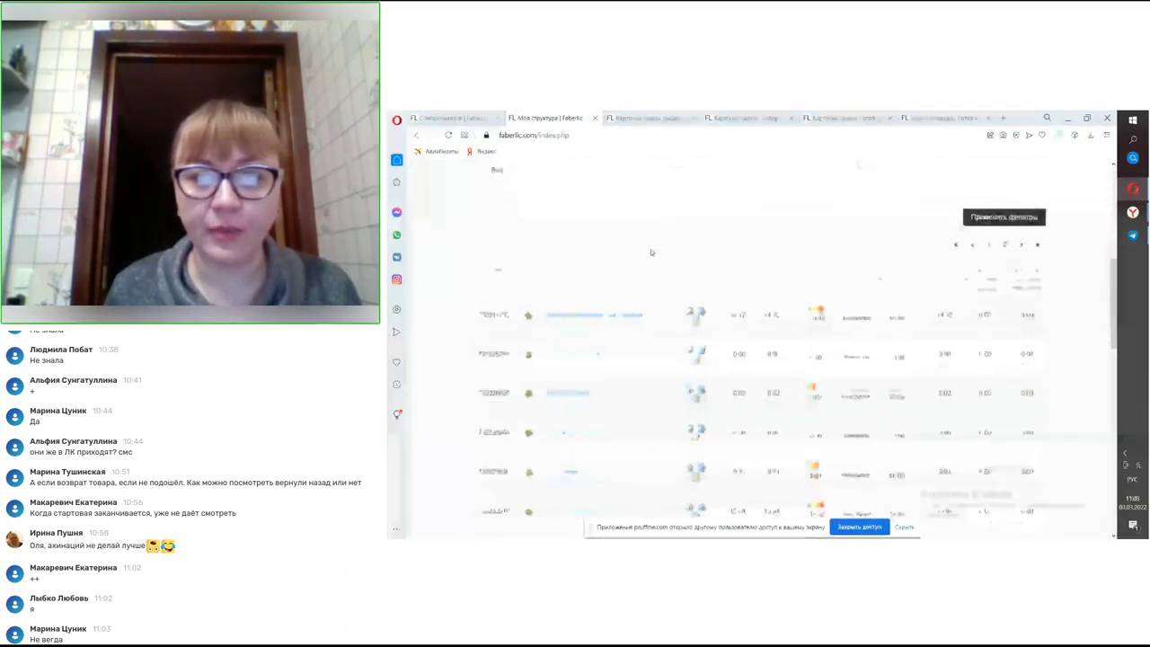
scroll(657, 244, "down", 5)
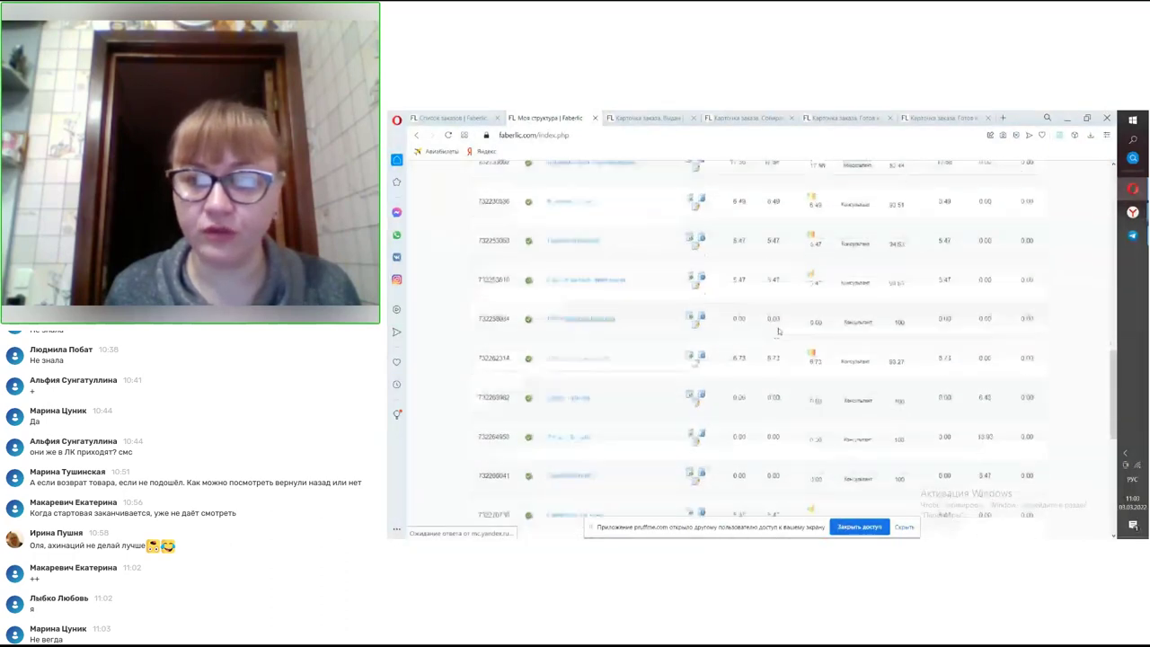
left_click(1005, 340)
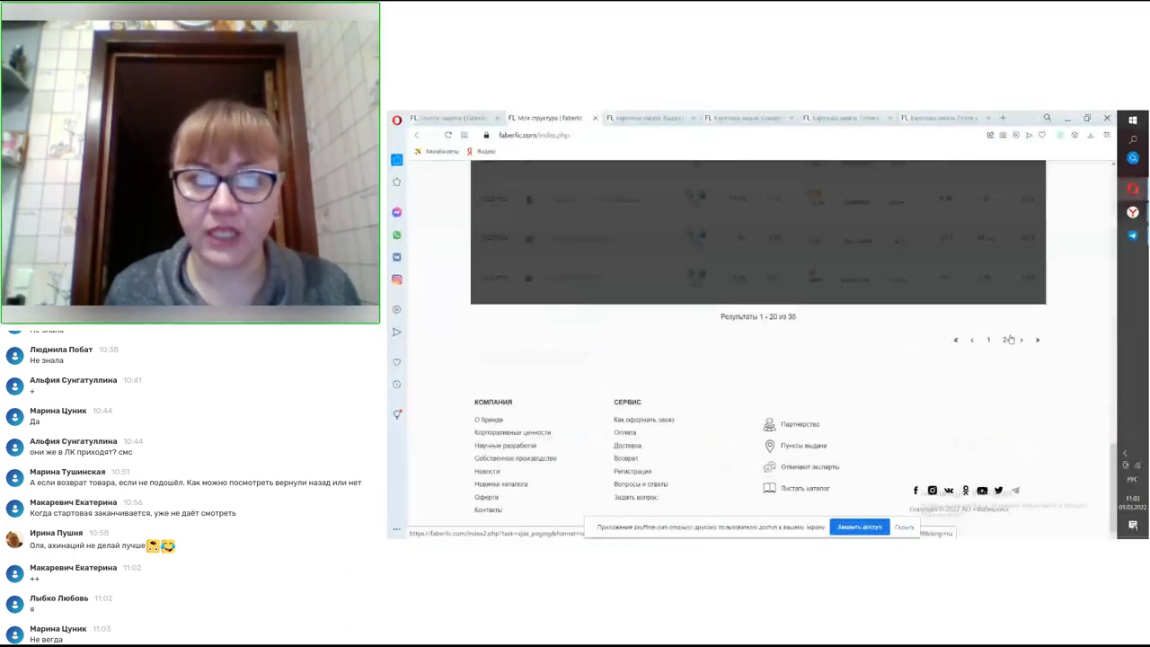
scroll(1012, 347, "up", 10)
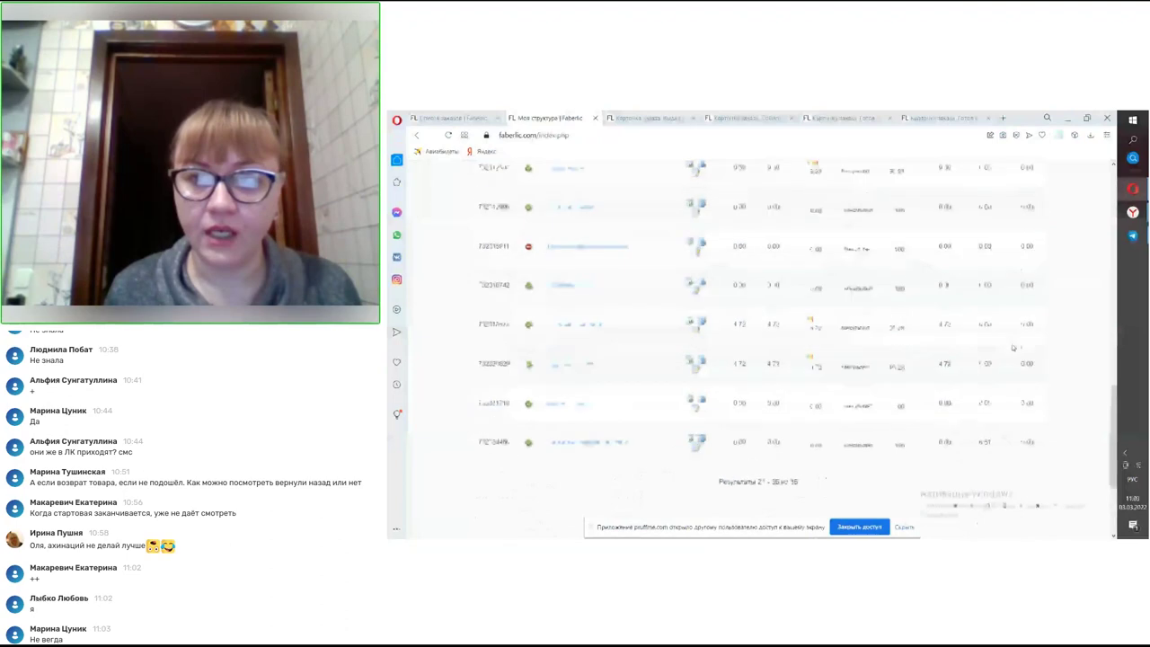
scroll(1011, 346, "up", 3)
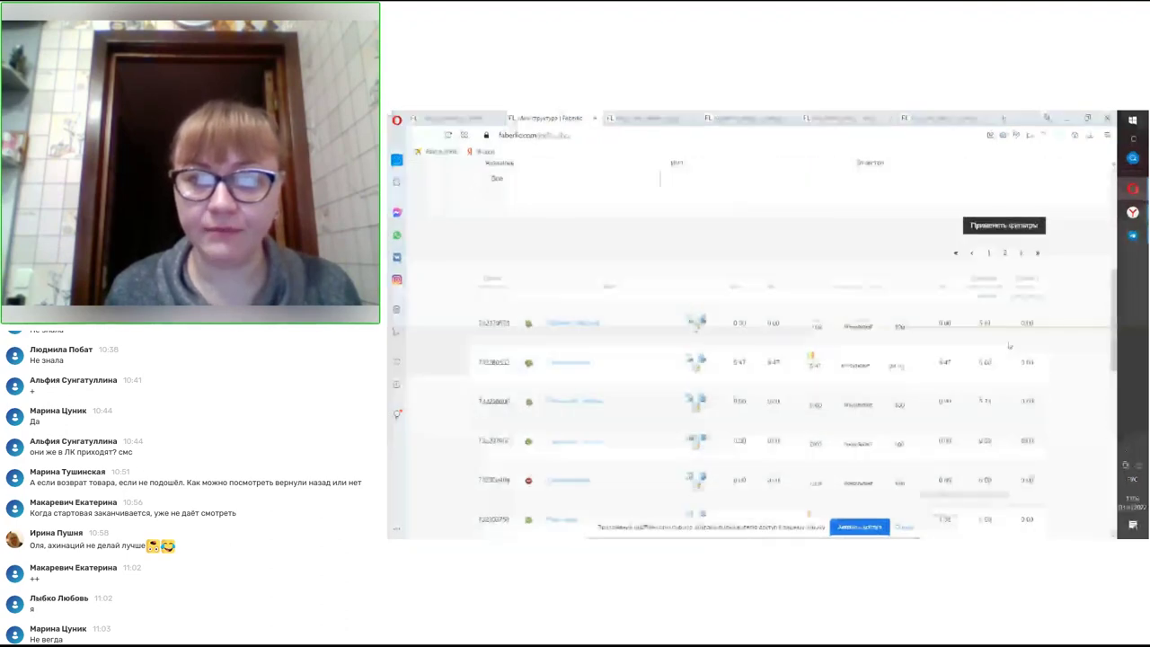
scroll(1010, 346, "down", 8)
scroll(1010, 346, "up", 10)
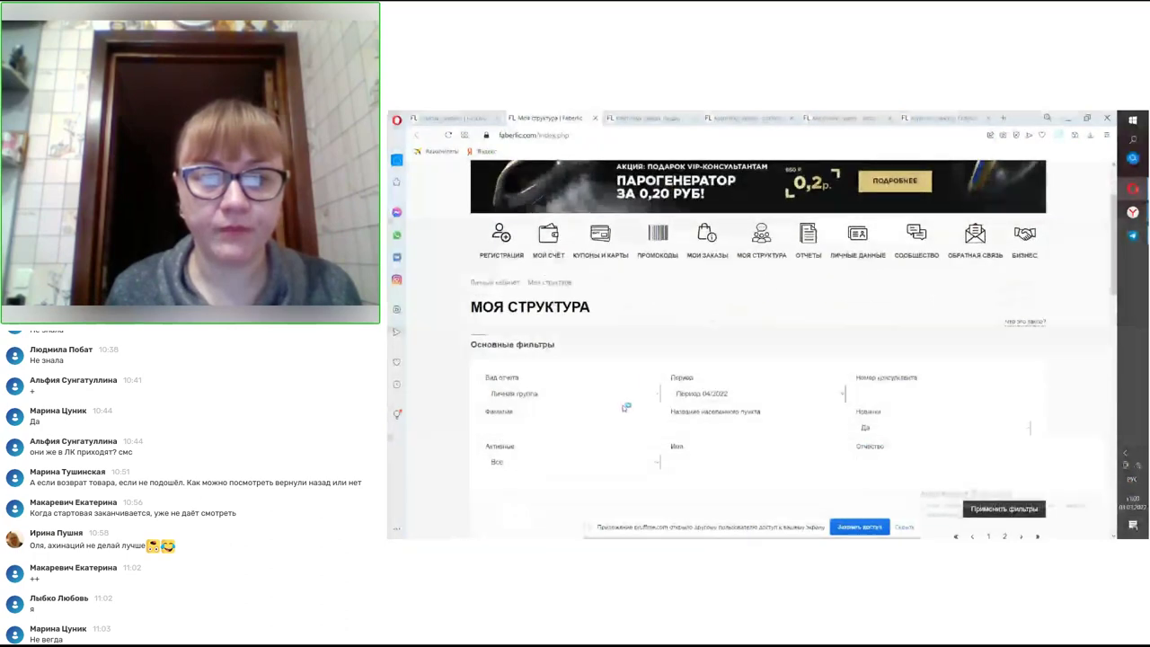
left_click(618, 395)
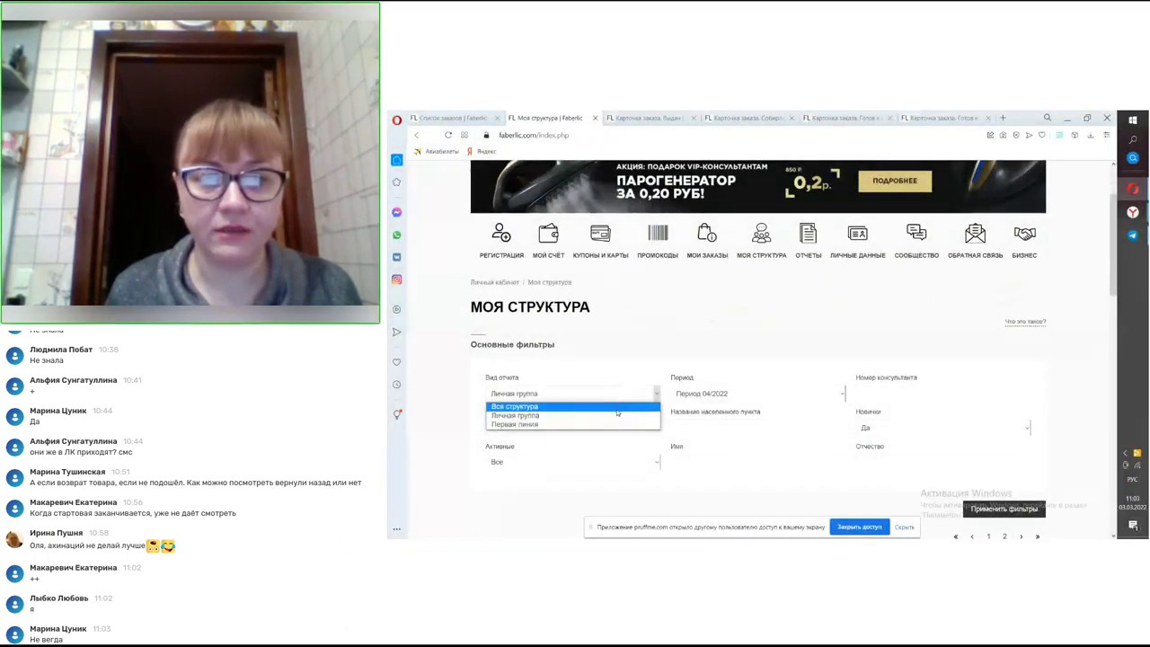
- Switch the report type to Вся структура, apply filters, and page to the last results and back
left_click(618, 407)
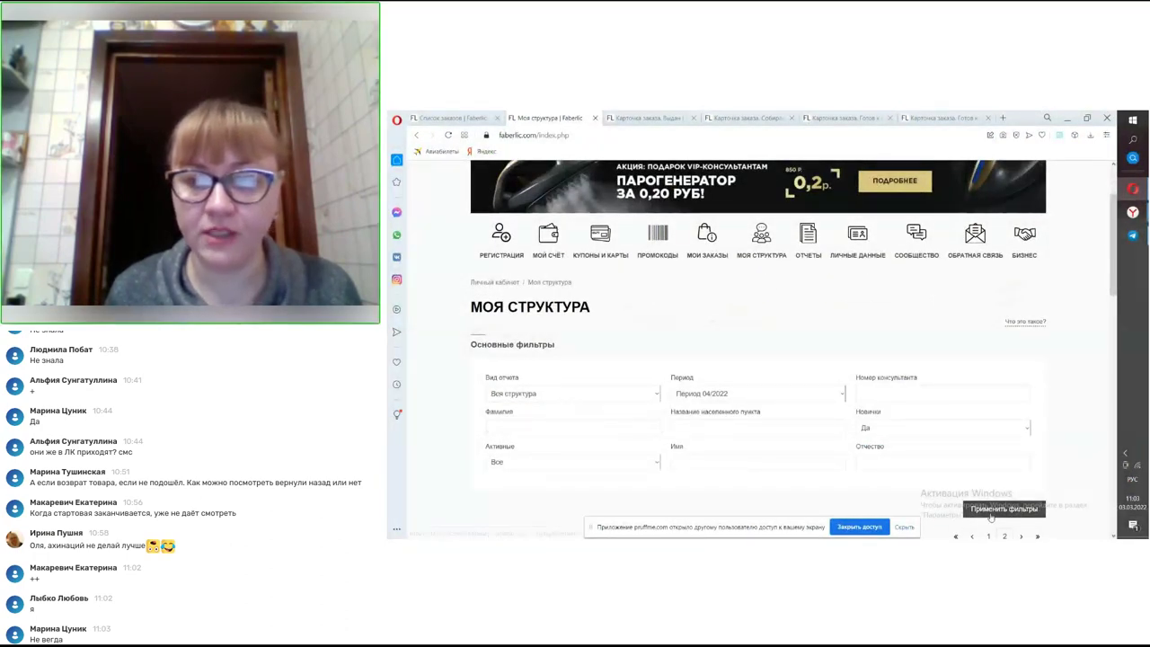
left_click(991, 511)
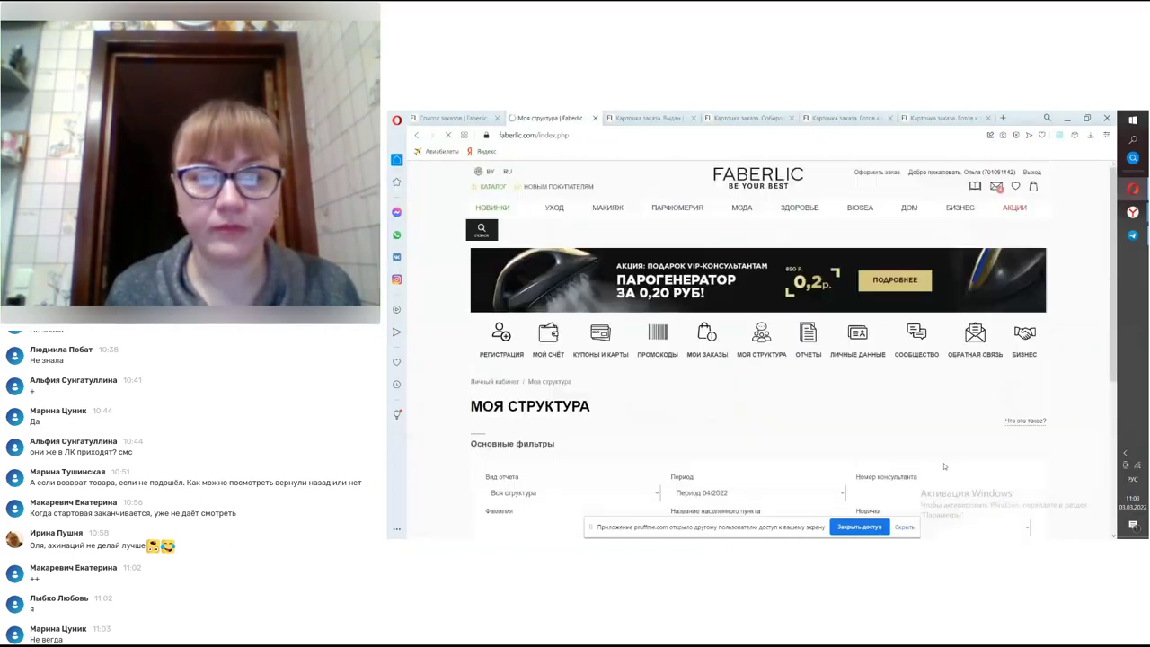
scroll(908, 413, "down", 5)
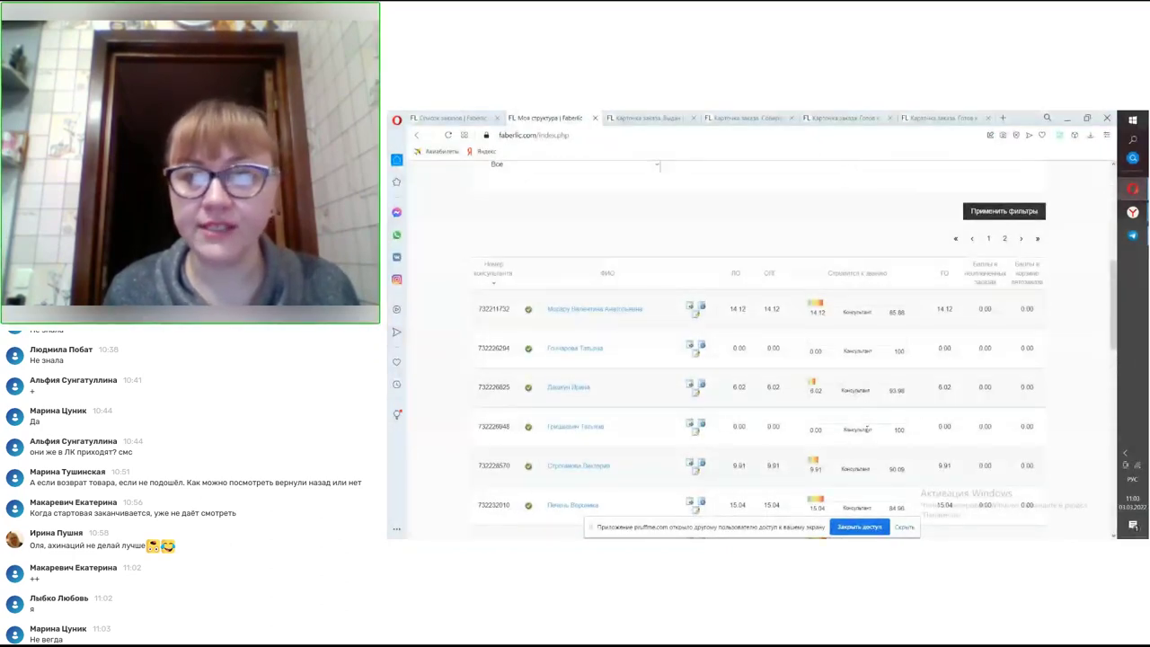
left_click(1037, 238)
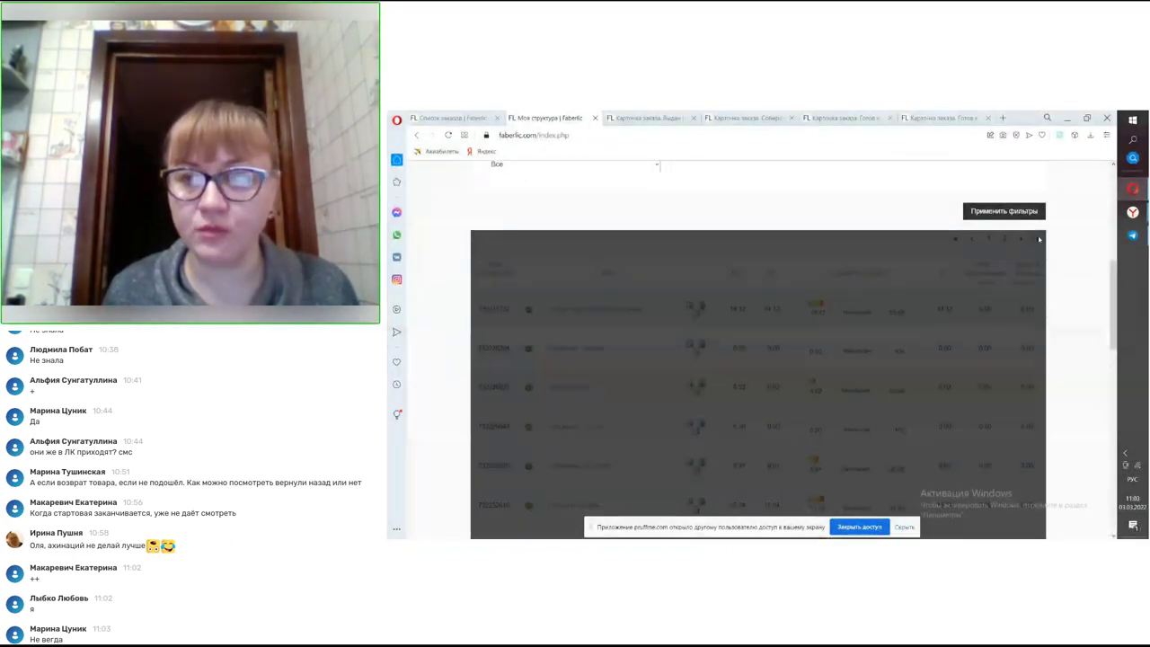
scroll(1039, 276, "down", 5)
scroll(1039, 276, "down", 5)
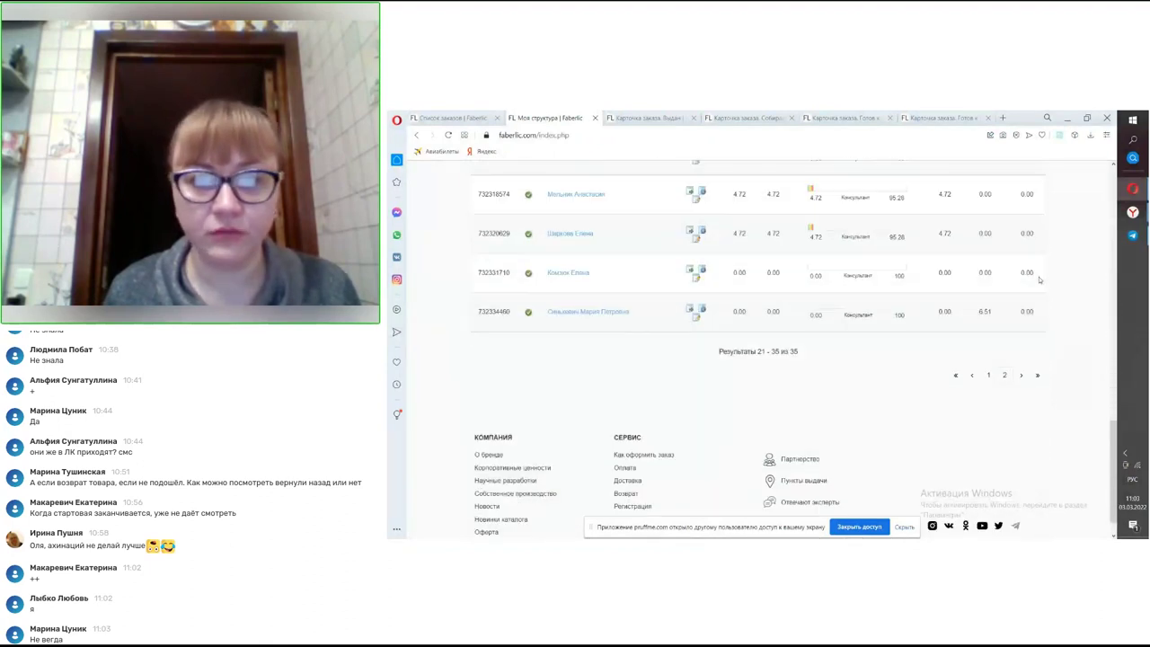
left_click(973, 378)
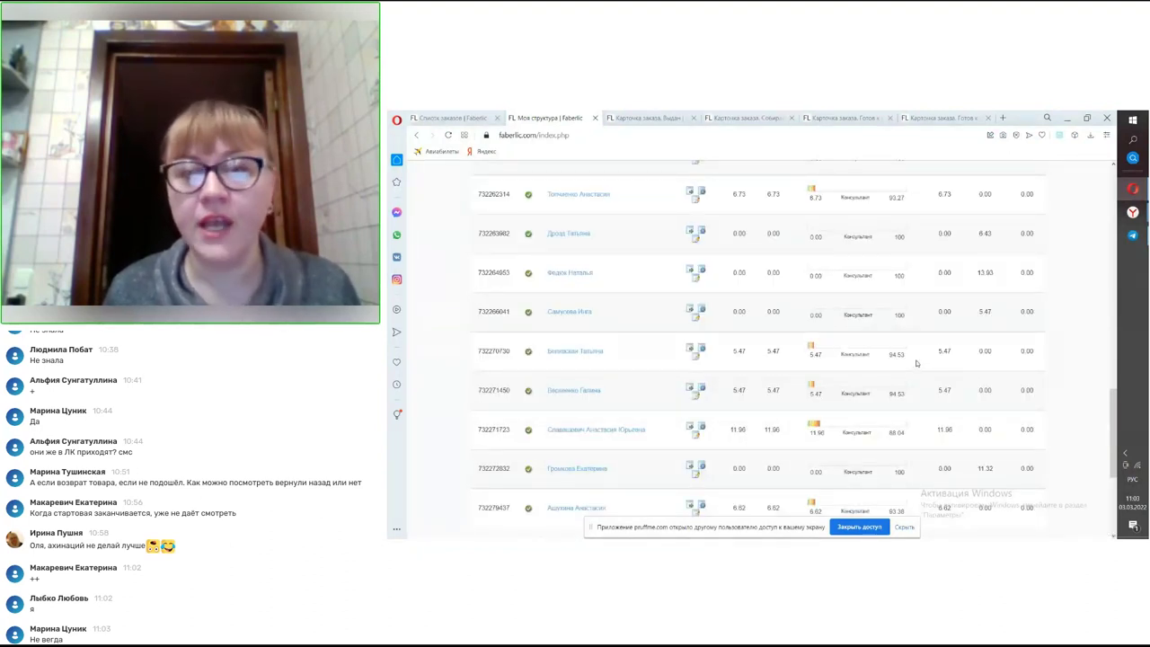
- Scroll the first results page down to the 1–20 of 35 count and pagination
scroll(897, 333, "up", 10)
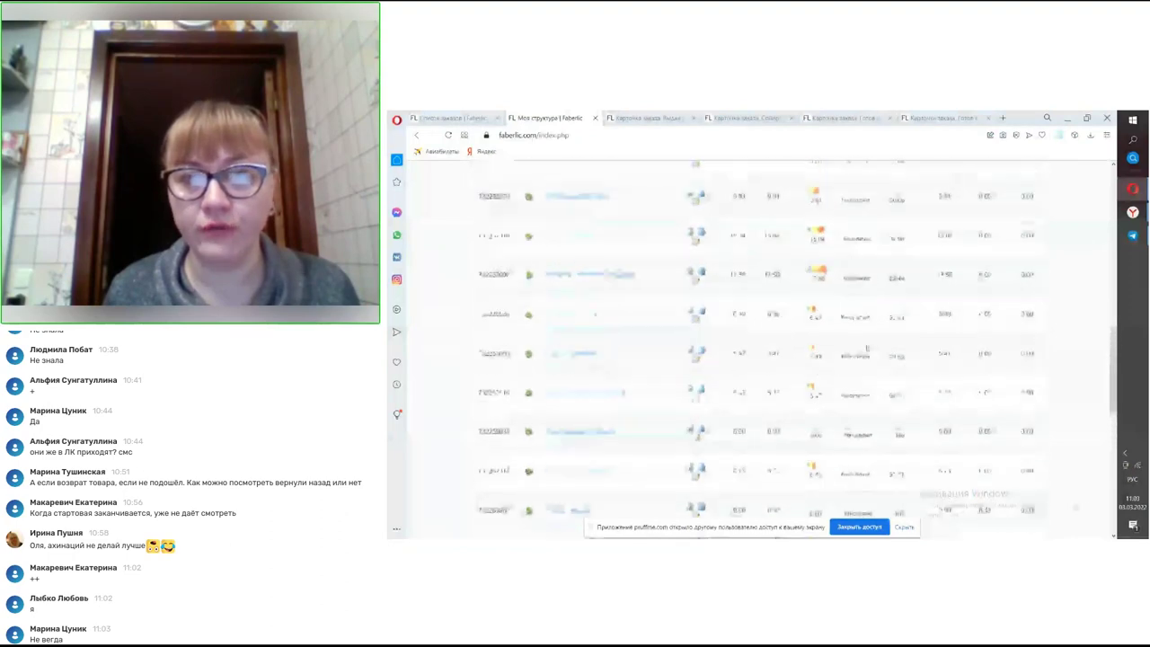
scroll(860, 319, "up", 5)
scroll(860, 320, "down", 15)
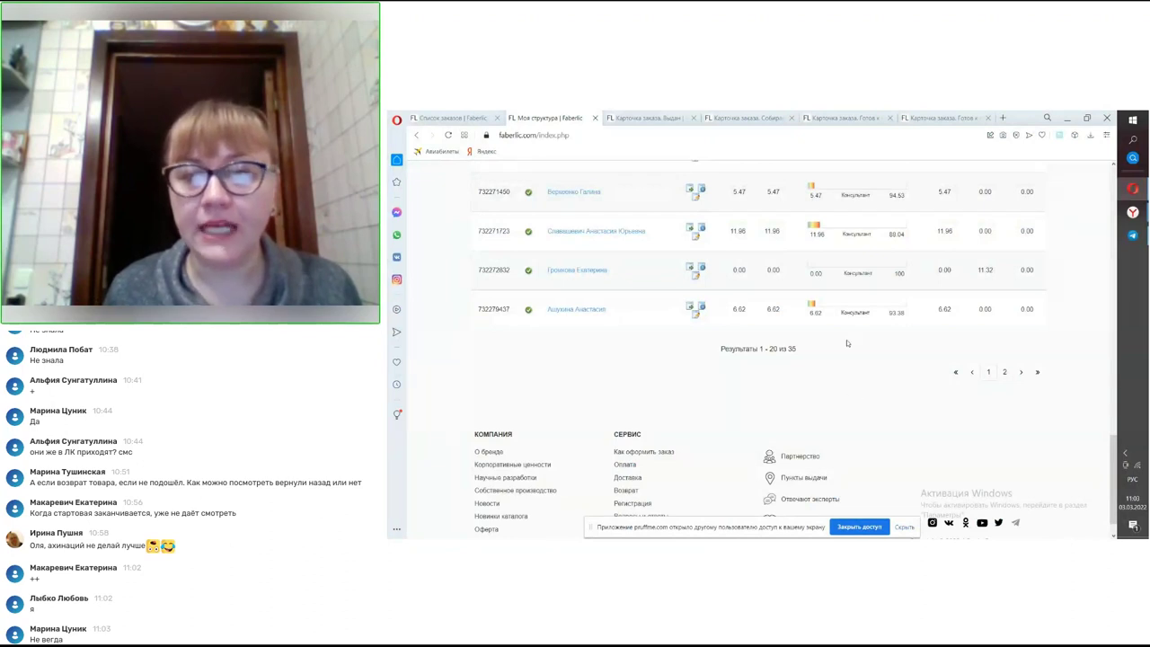
scroll(906, 326, "up", 2)
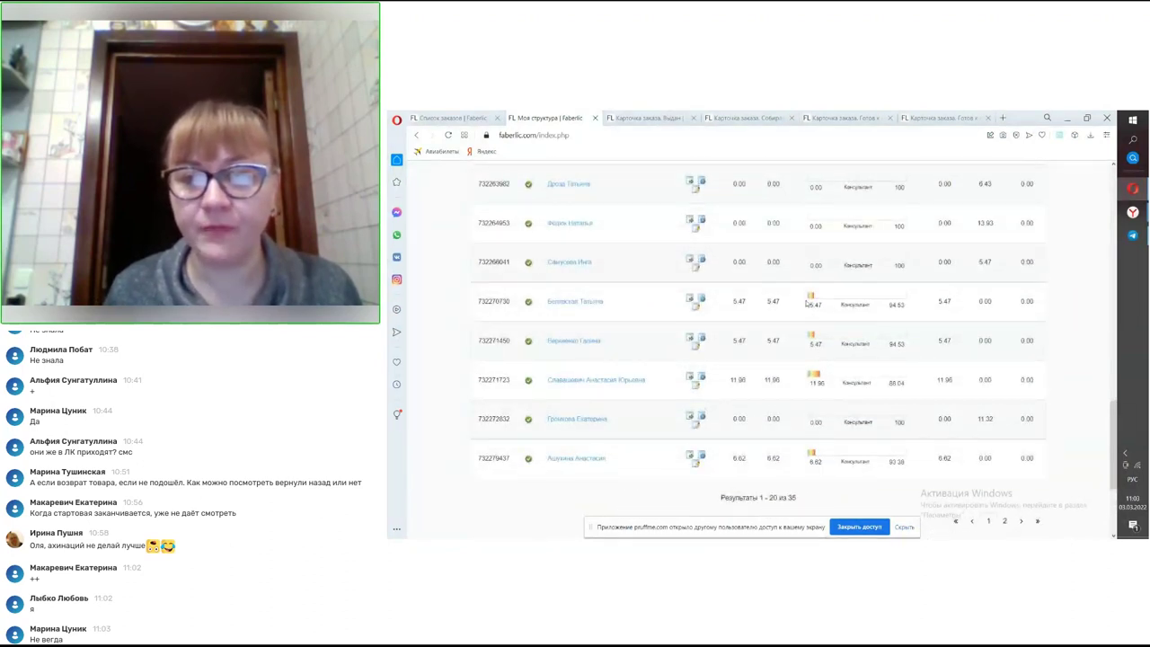
scroll(784, 329, "up", 6)
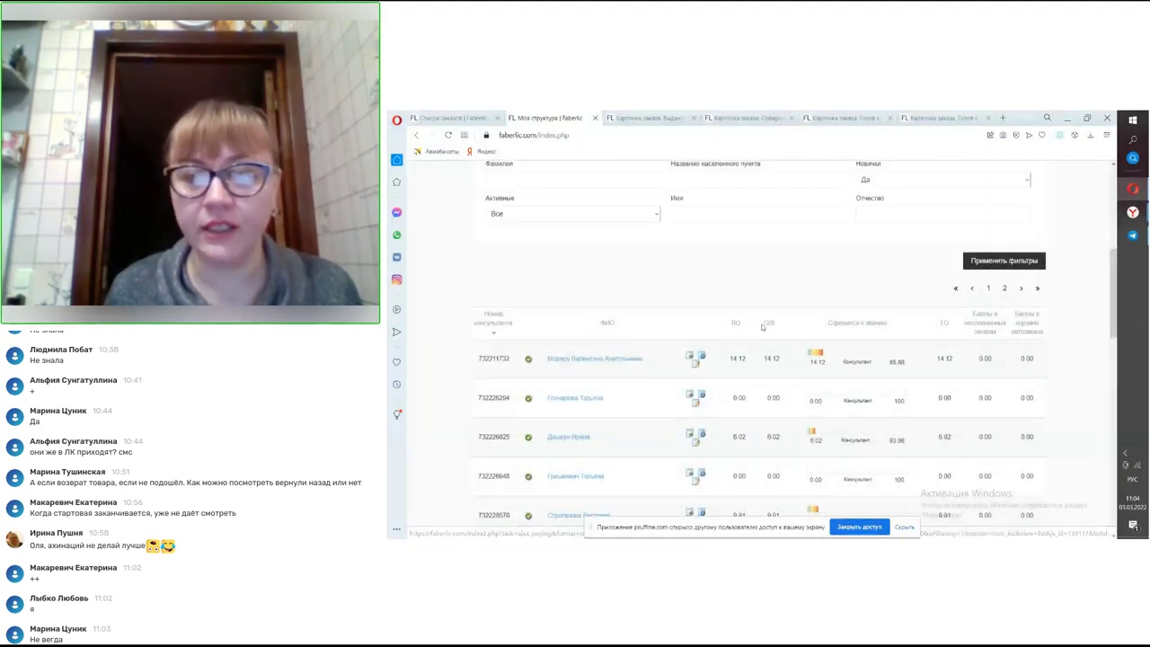
scroll(744, 355, "down", 1)
scroll(748, 386, "up", 2)
scroll(751, 414, "down", 1)
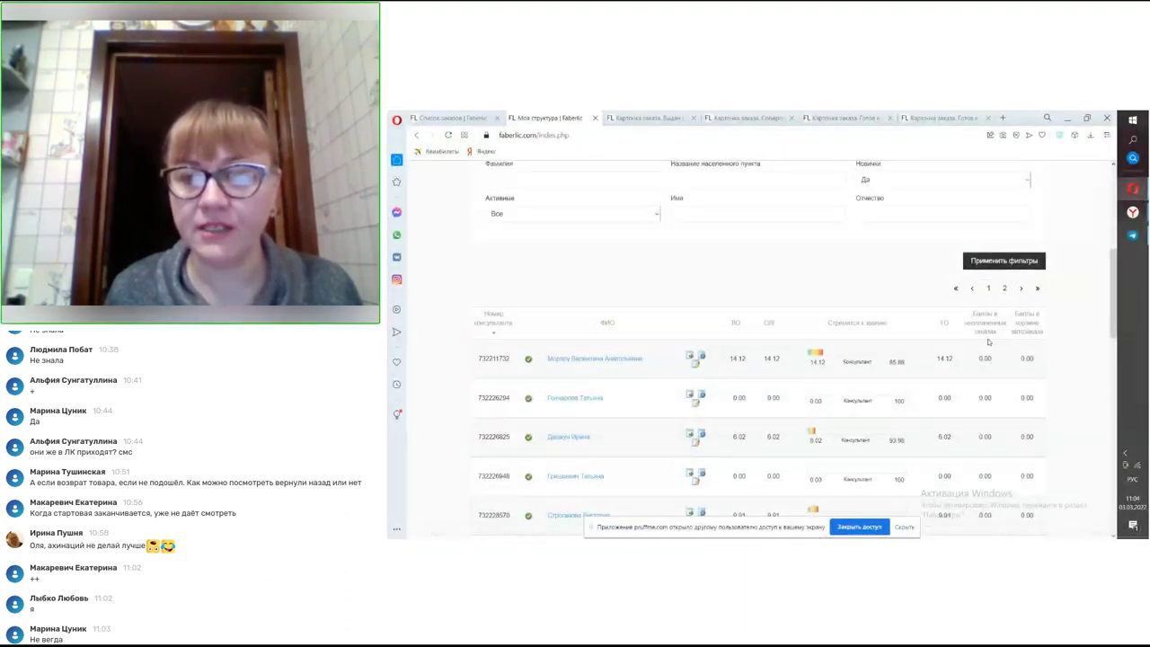
scroll(986, 393, "down", 1)
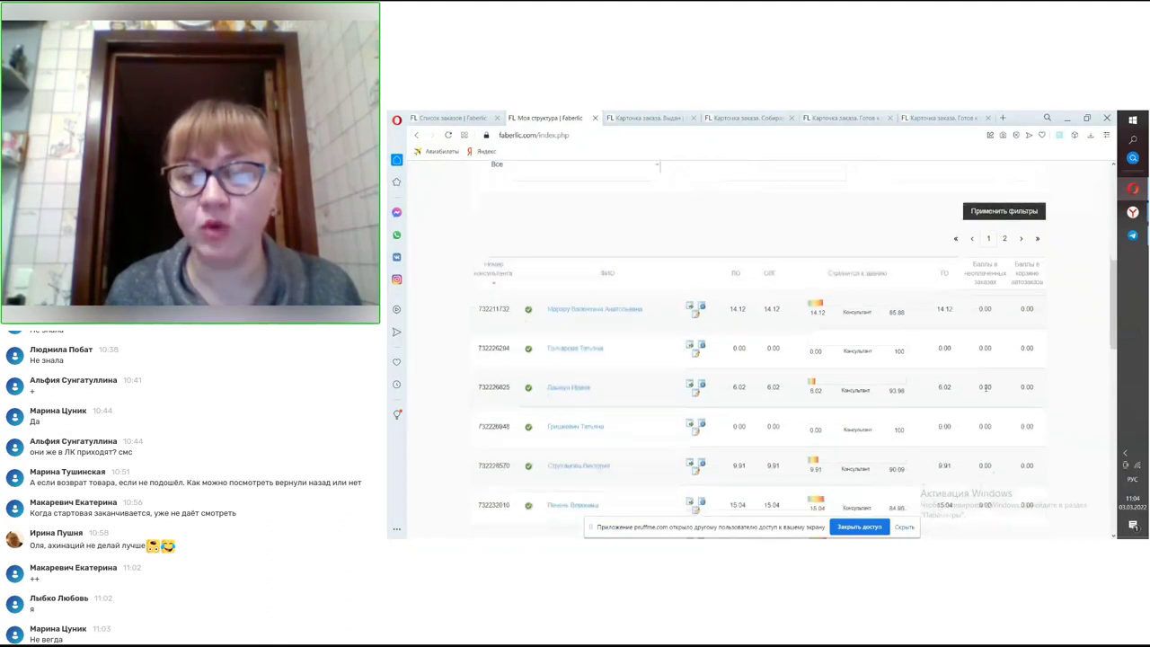
scroll(985, 388, "down", 1)
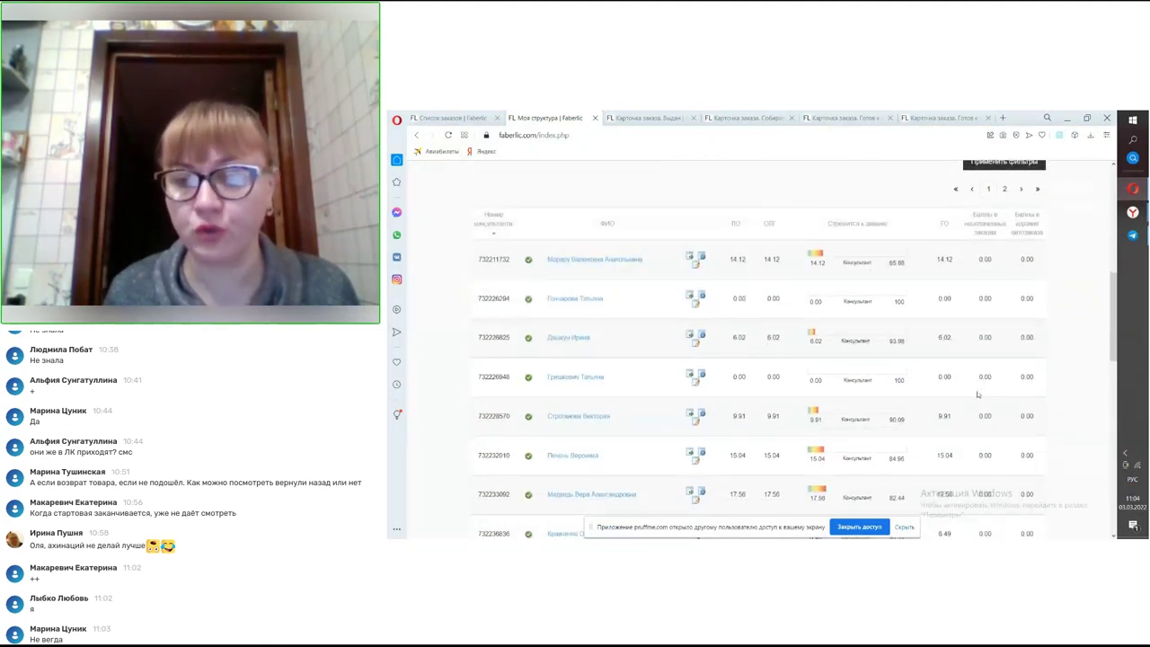
scroll(982, 396, "down", 1)
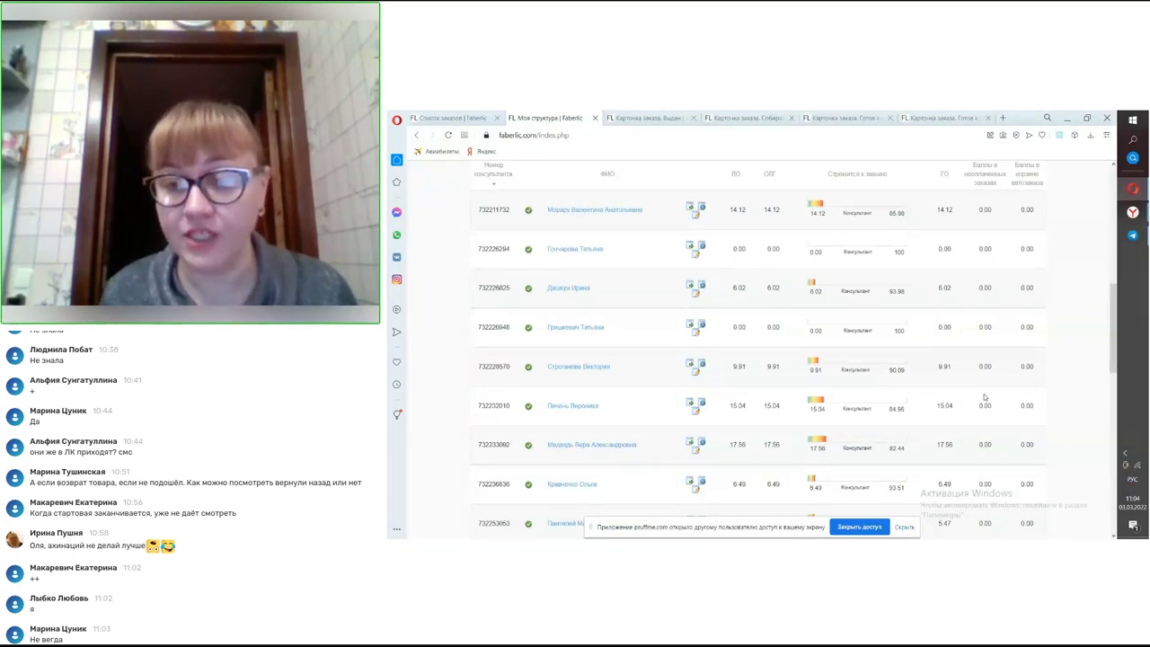
scroll(982, 395, "down", 1)
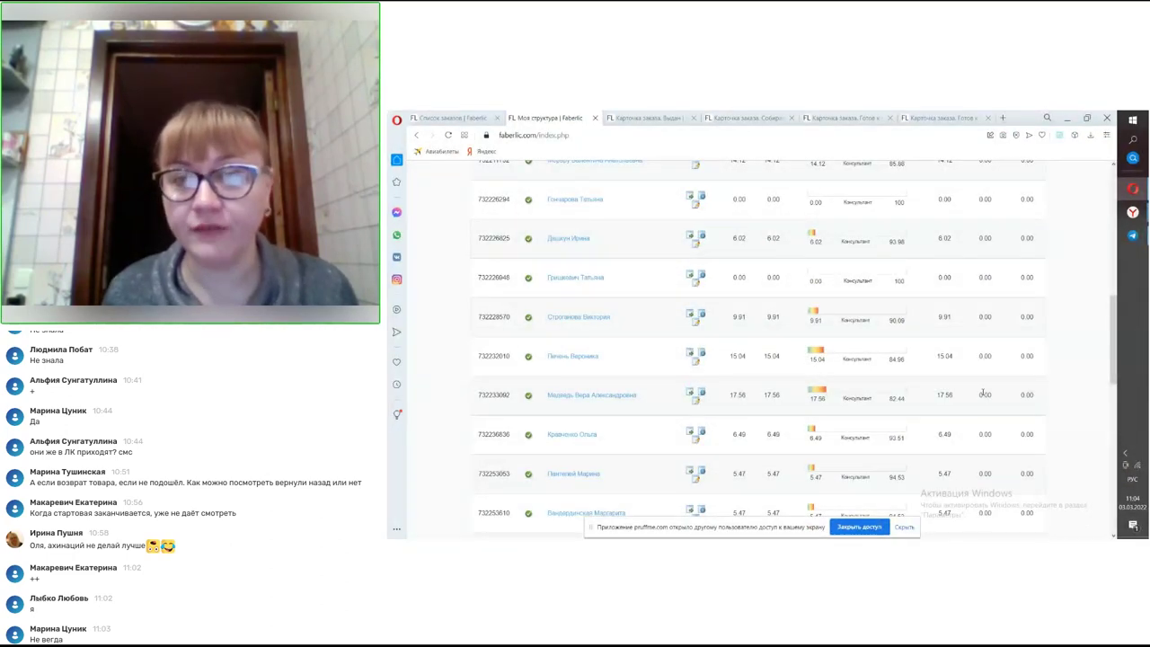
scroll(982, 391, "up", 2)
scroll(983, 394, "down", 1)
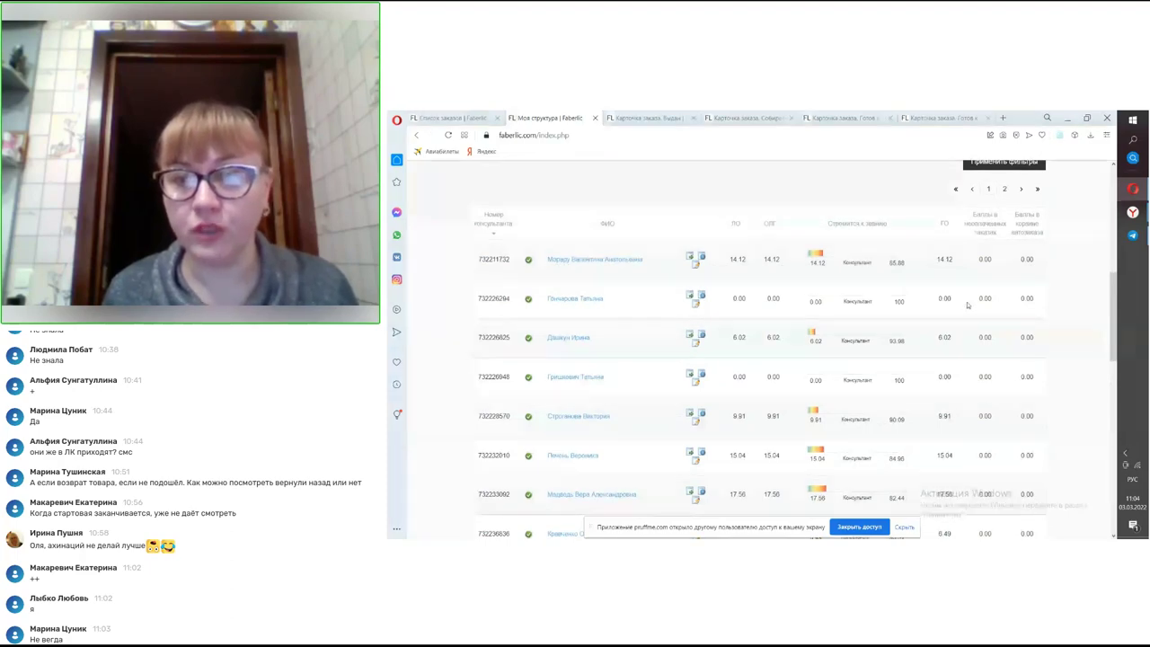
scroll(968, 305, "down", 5)
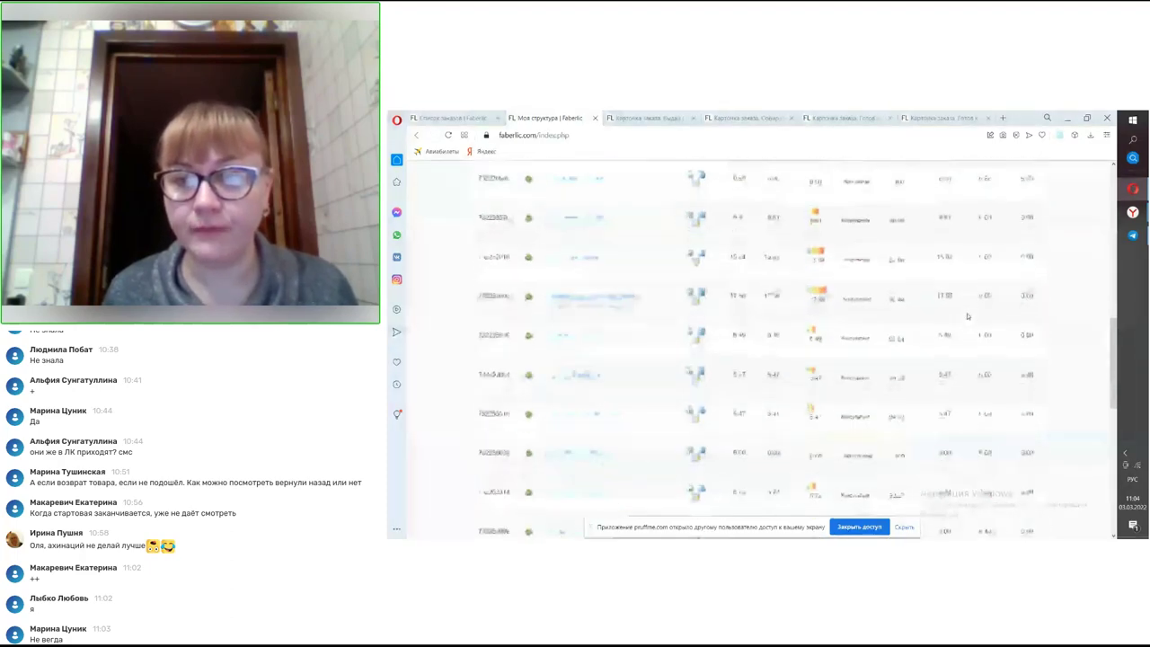
scroll(971, 328, "down", 1)
scroll(971, 328, "down", 3)
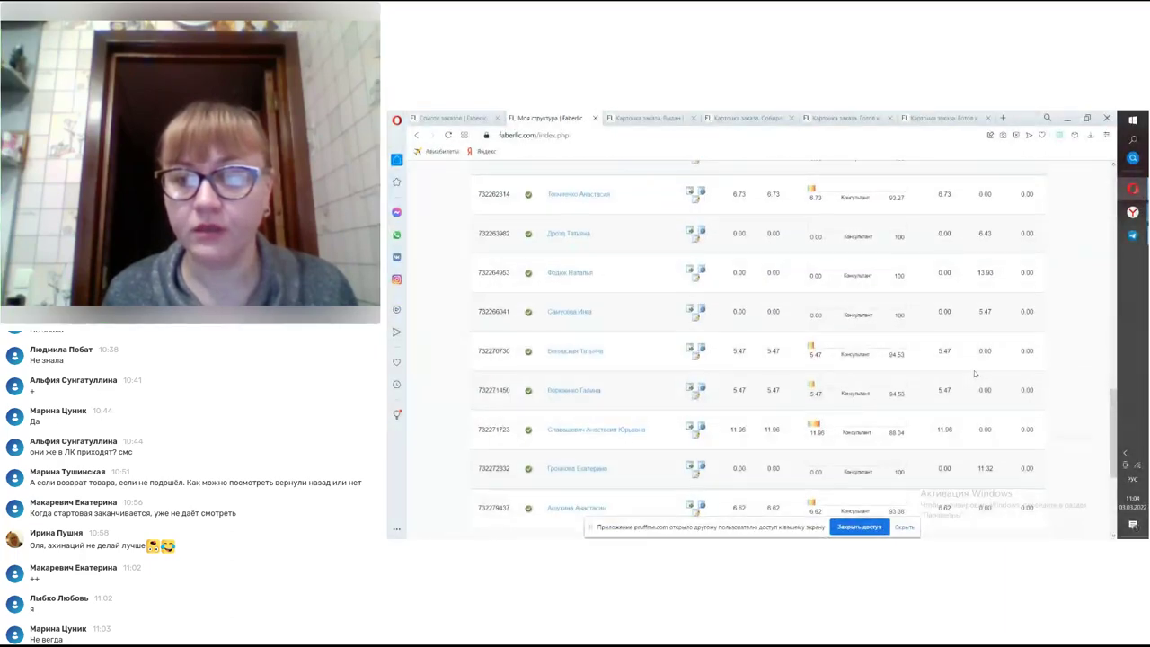
scroll(975, 379, "down", 3)
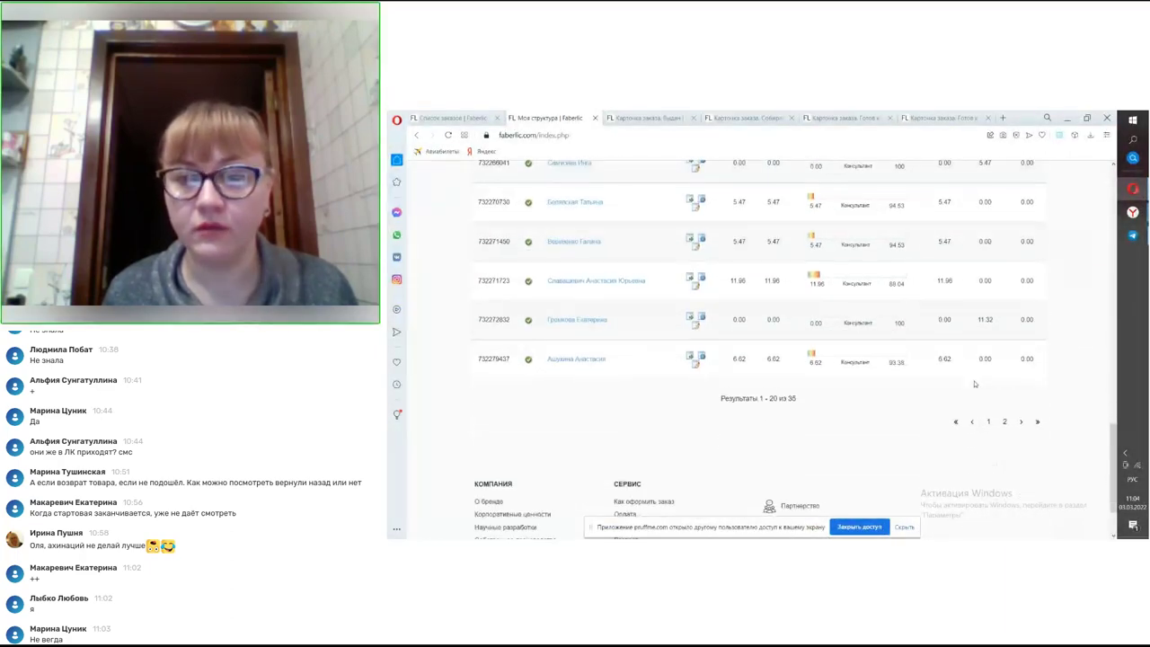
- Open page 2 of the whole-structure list and scroll through results 21–35
left_click(1002, 422)
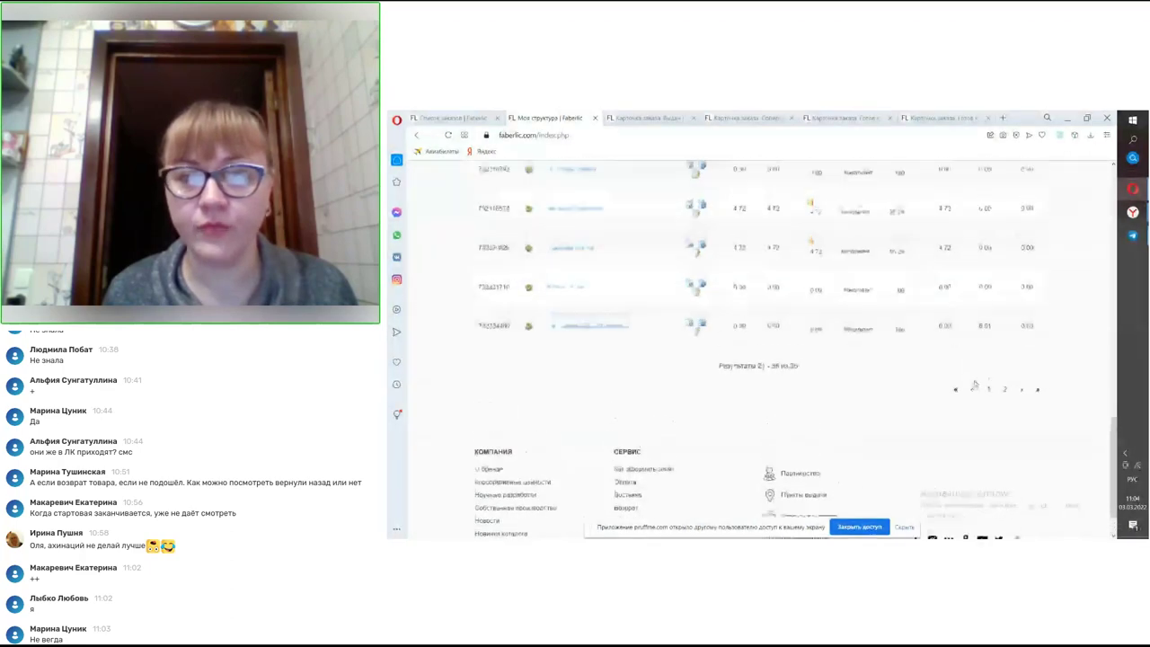
scroll(955, 299, "up", 1)
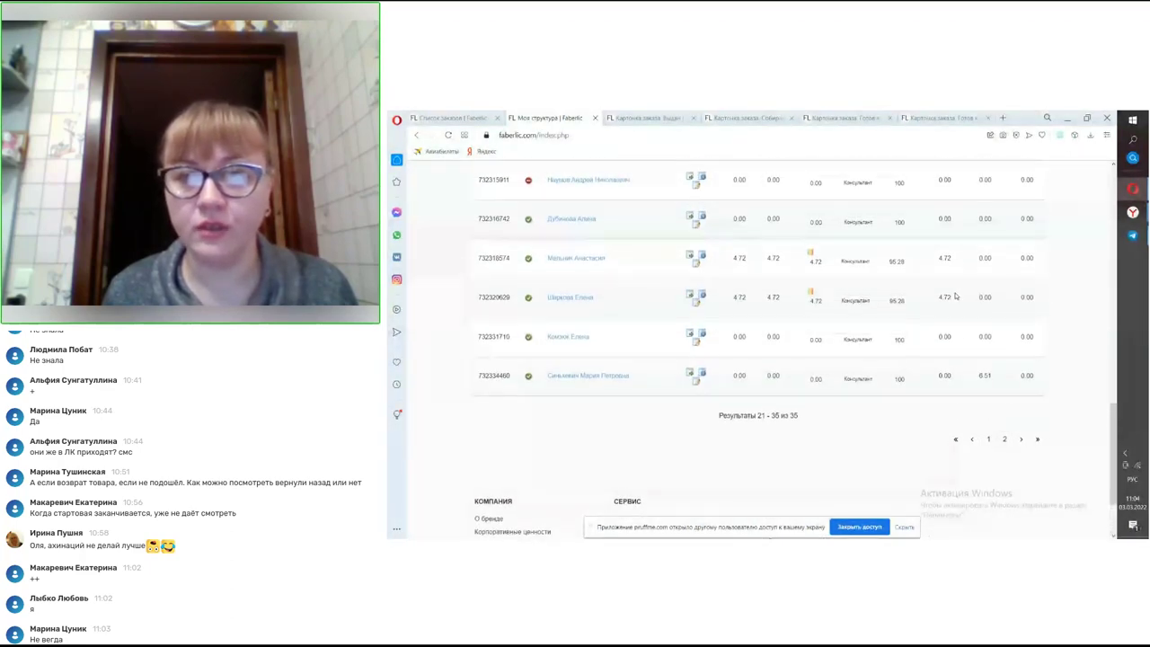
scroll(955, 296, "up", 1)
scroll(949, 231, "up", 5)
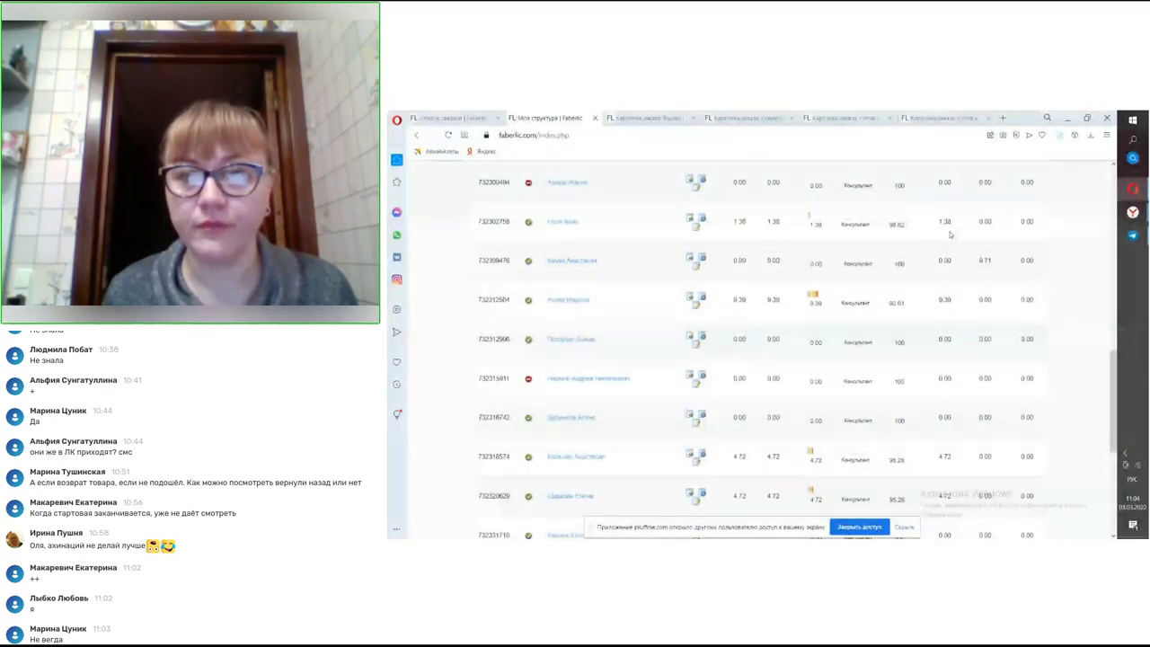
scroll(948, 234, "up", 2)
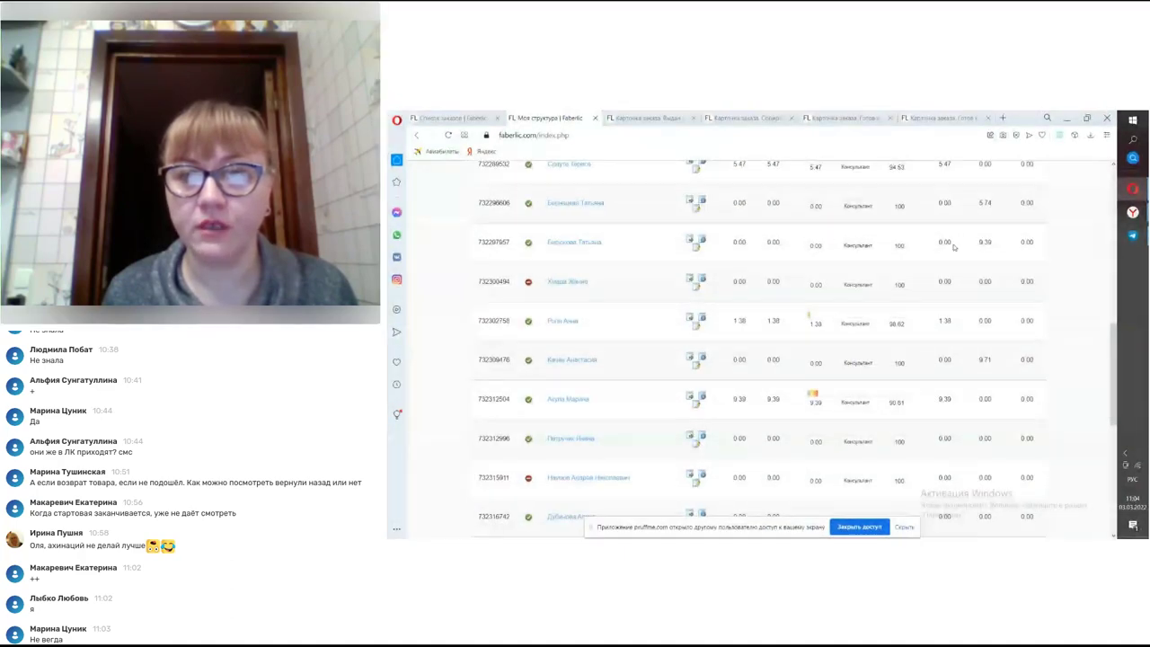
scroll(952, 252, "up", 2)
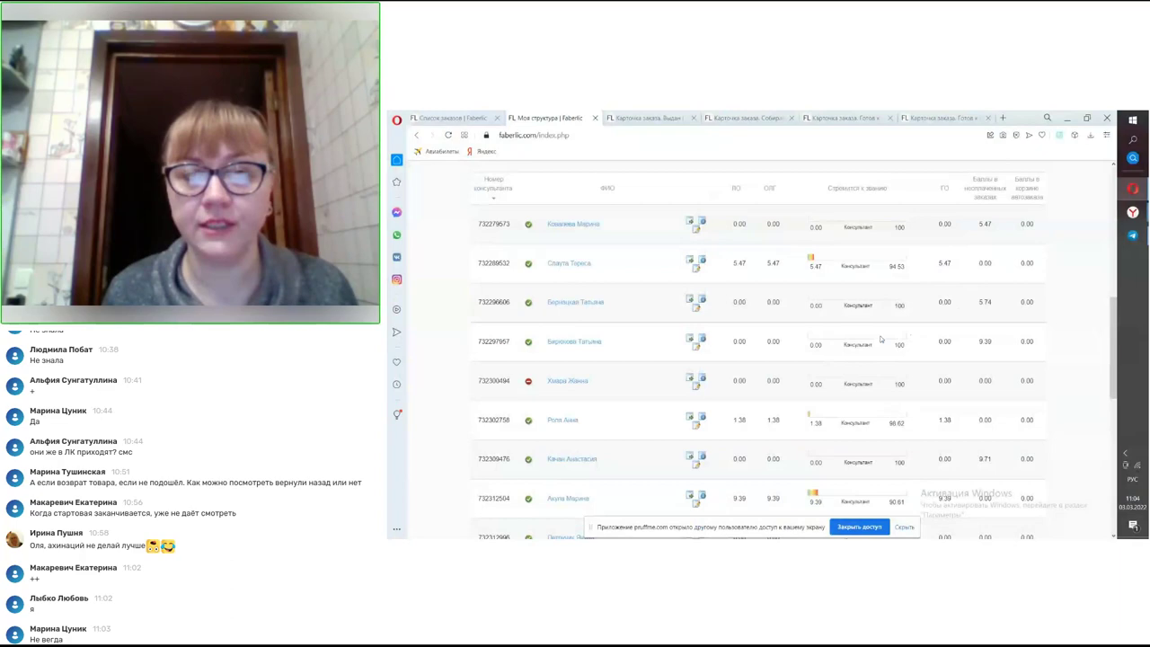
scroll(679, 236, "down", 4)
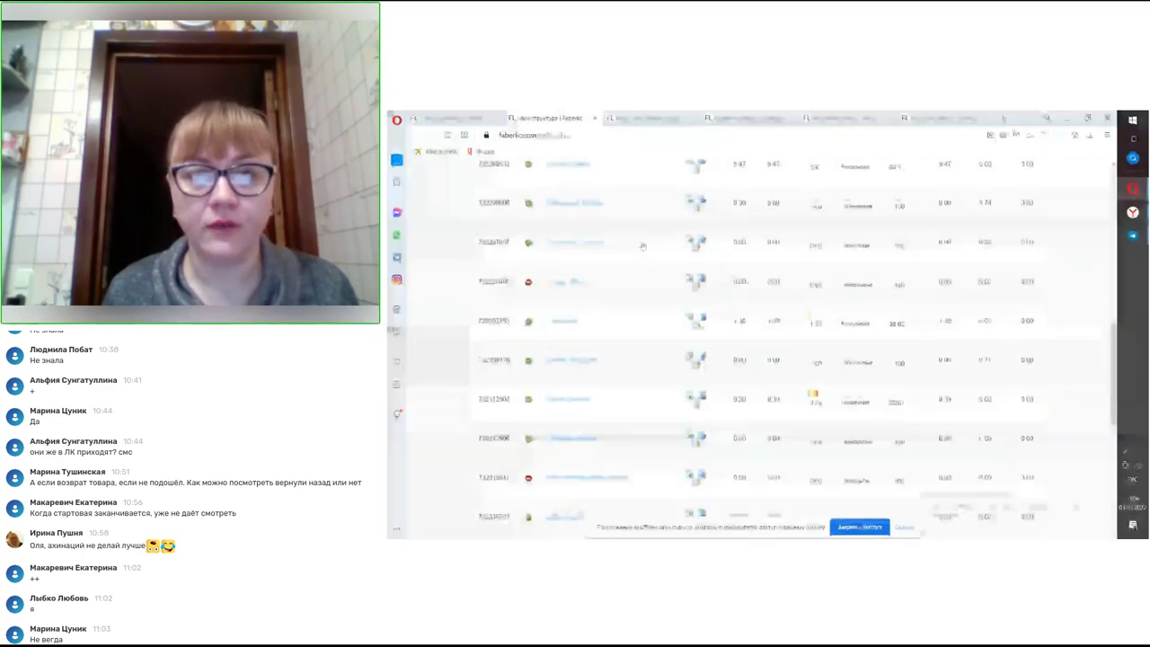
scroll(635, 276, "down", 3)
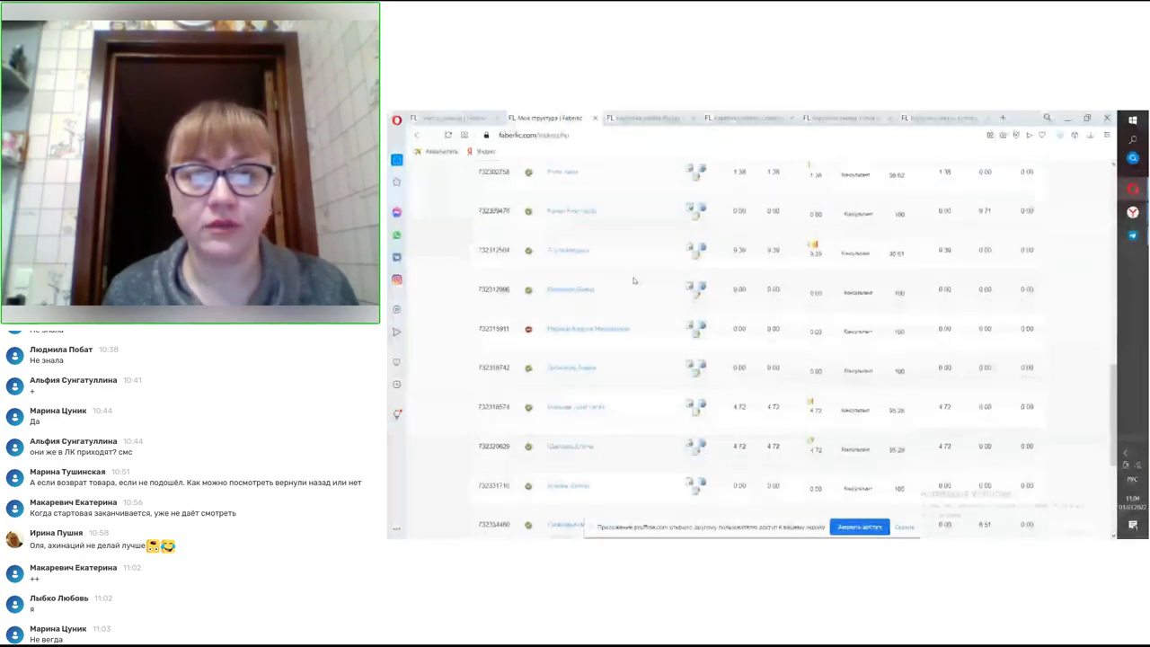
scroll(641, 348, "down", 2)
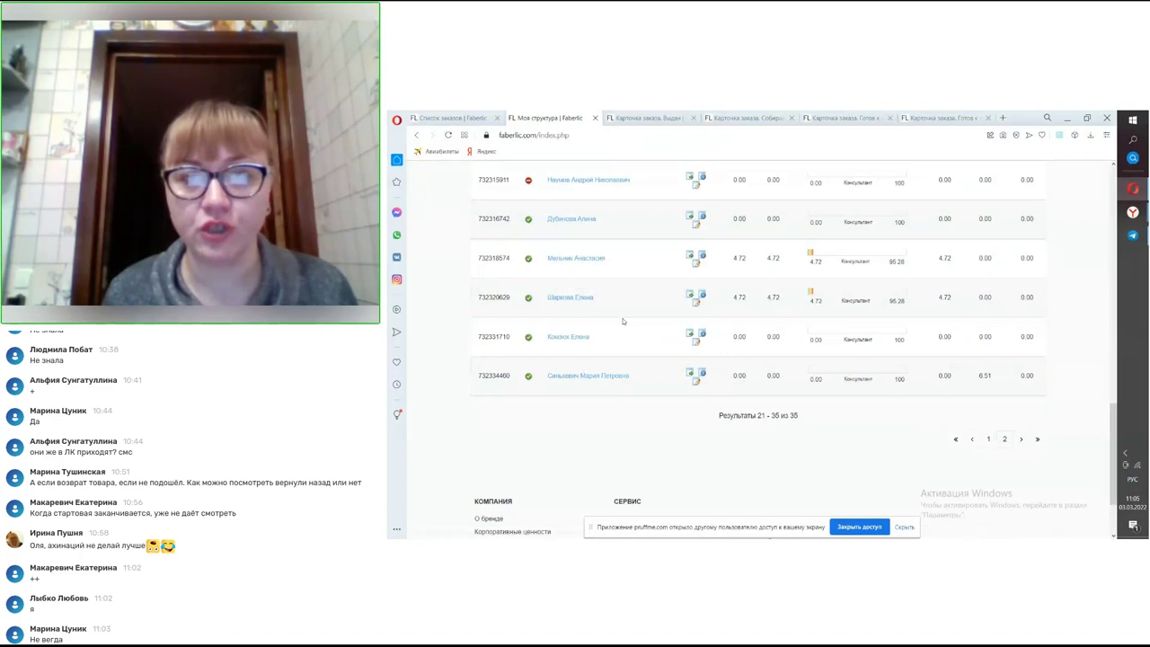
scroll(625, 316, "up", 1)
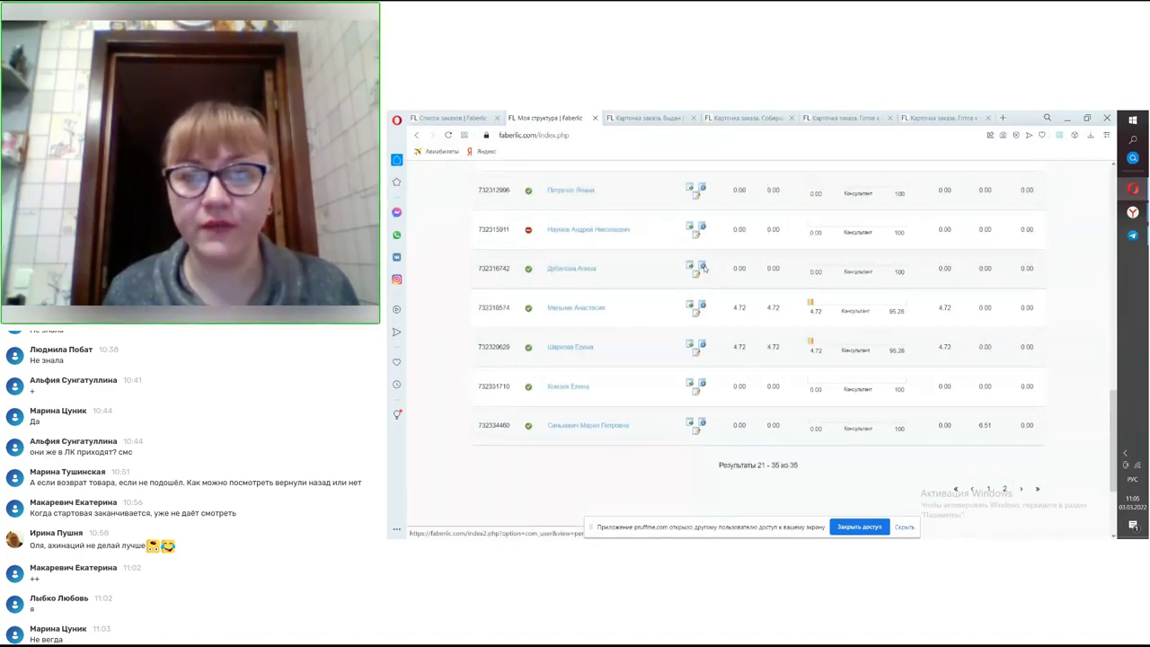
left_click(701, 266)
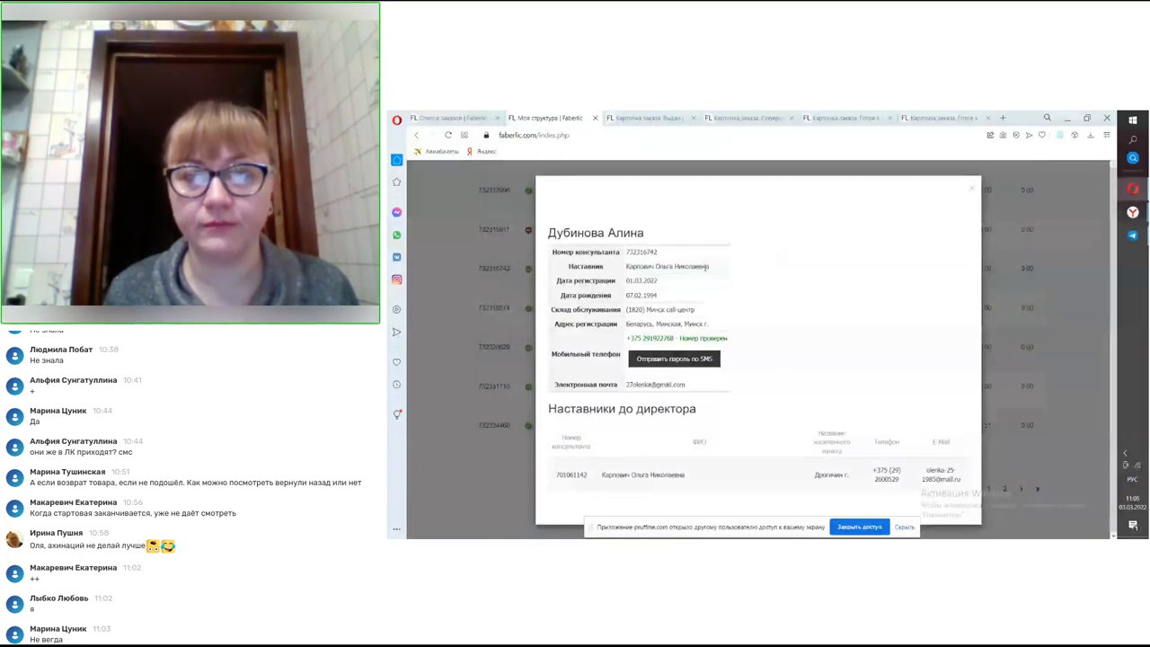
left_click(973, 191)
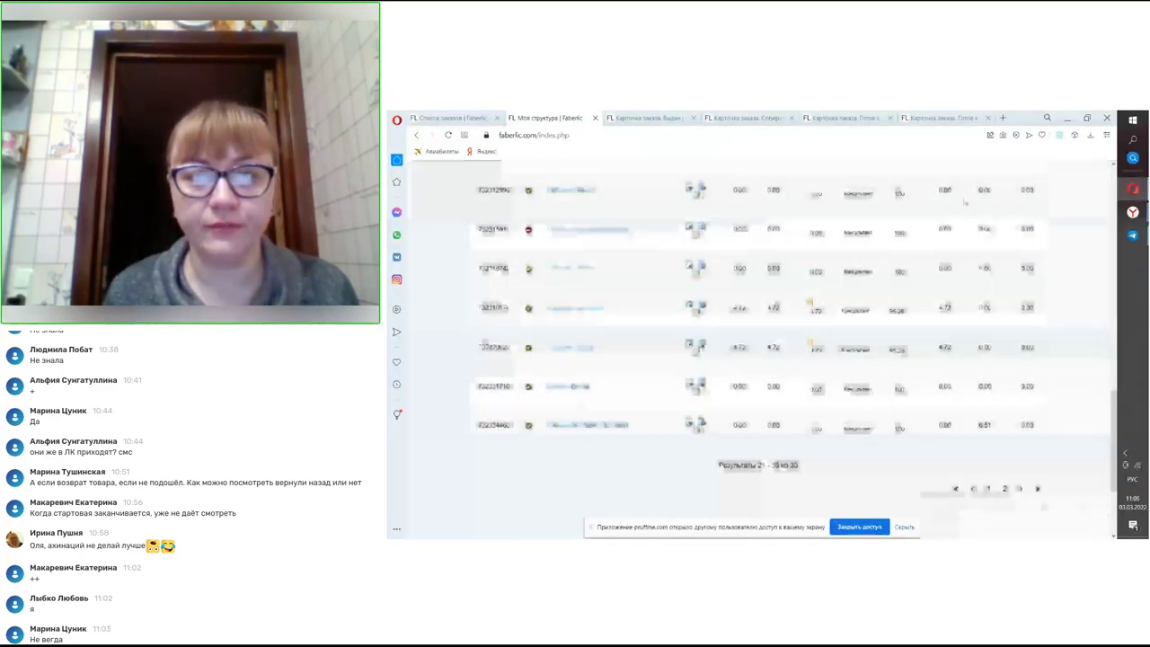
left_click(703, 306)
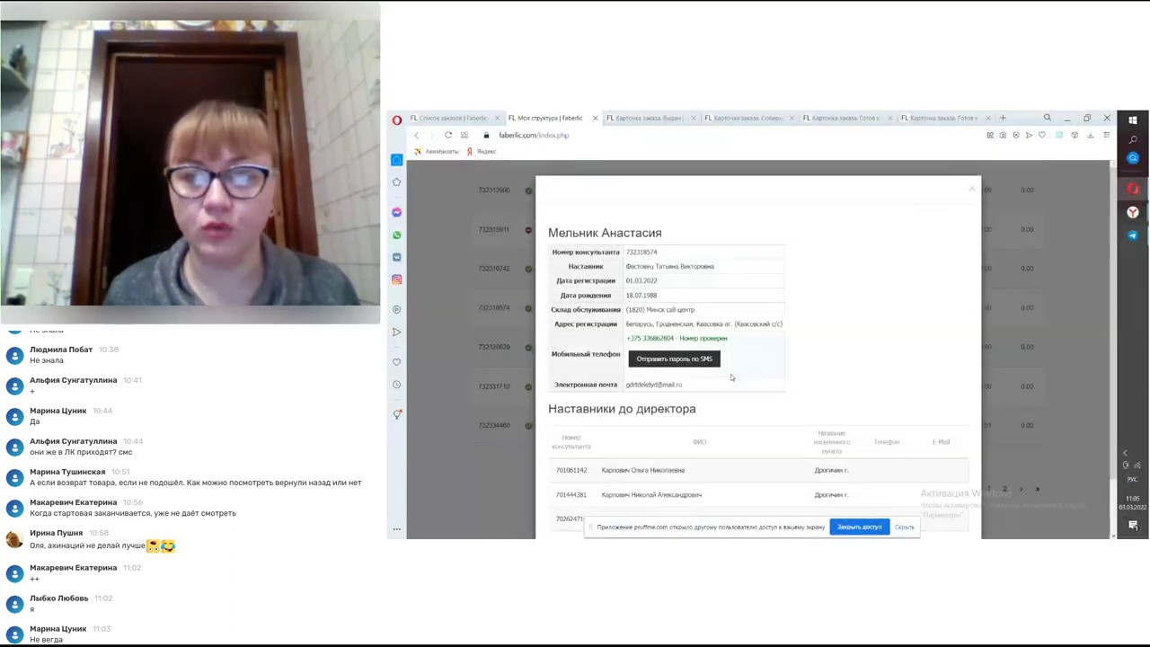
left_click(971, 194)
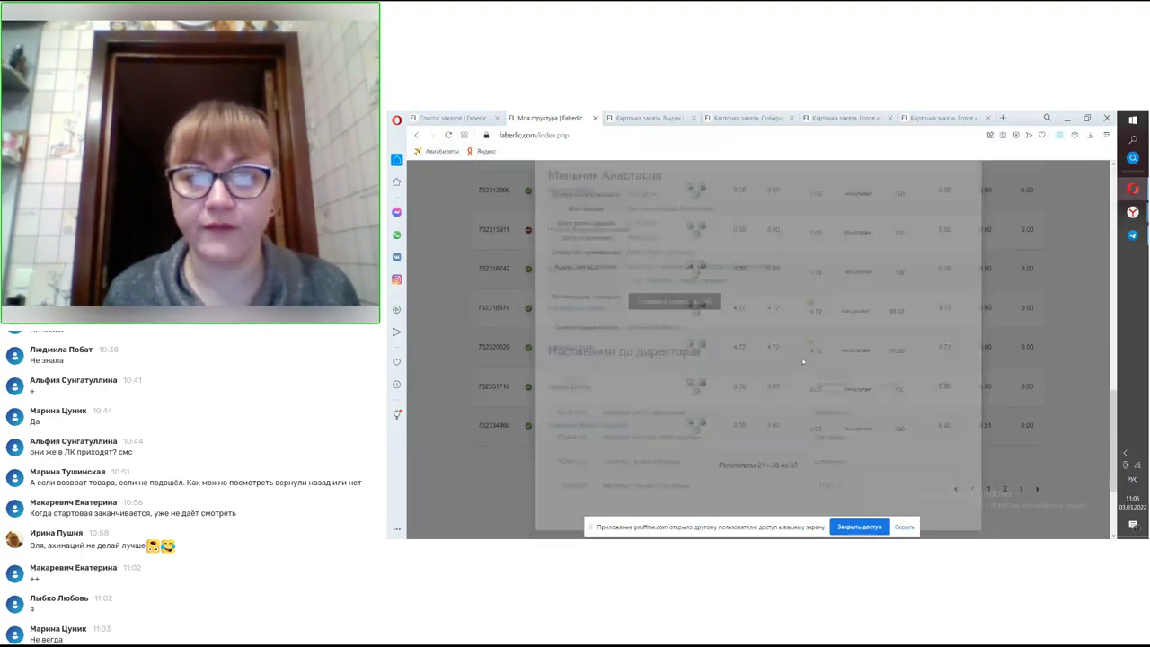
left_click(756, 295)
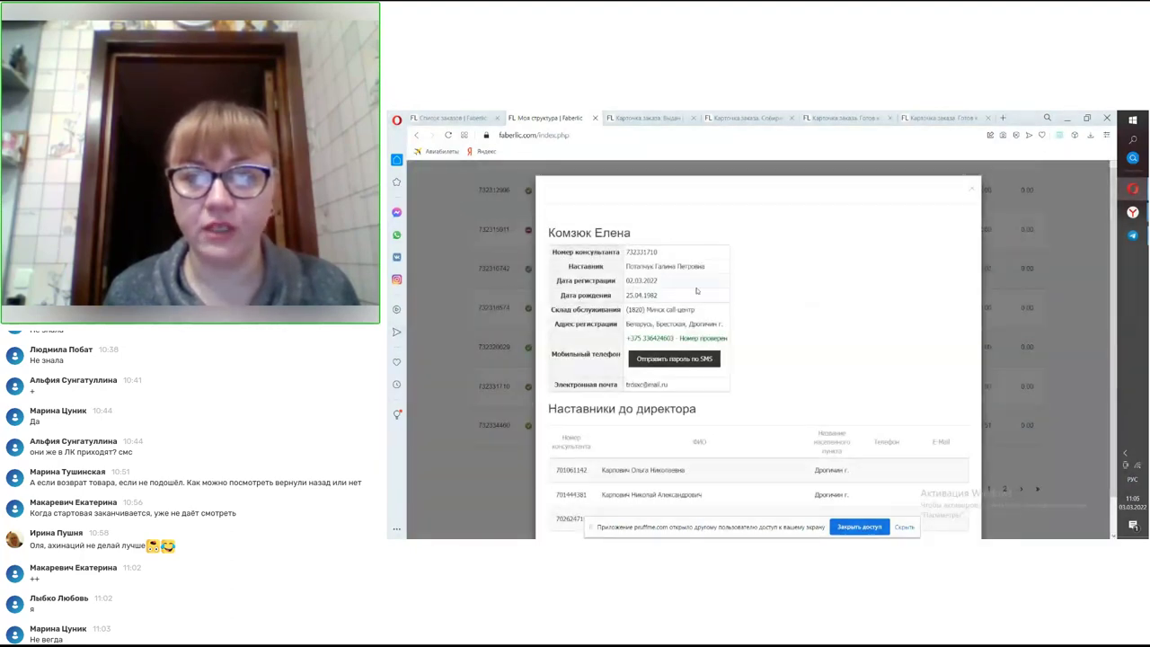
scroll(824, 256, "down", 1)
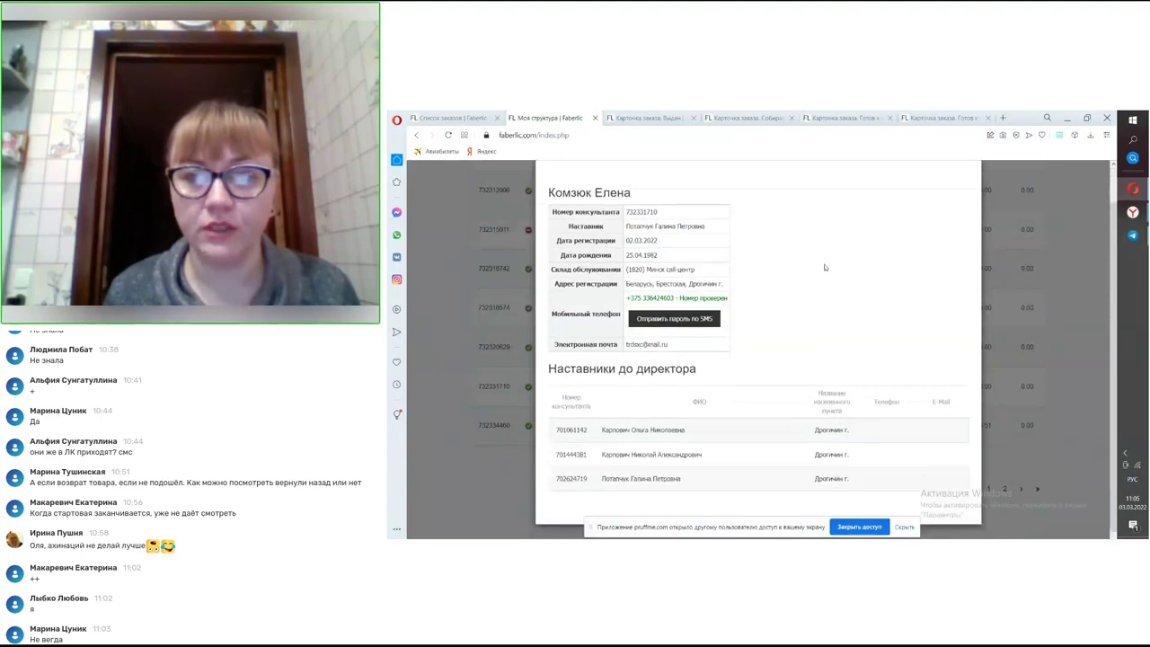
scroll(825, 267, "up", 1)
left_click(974, 194)
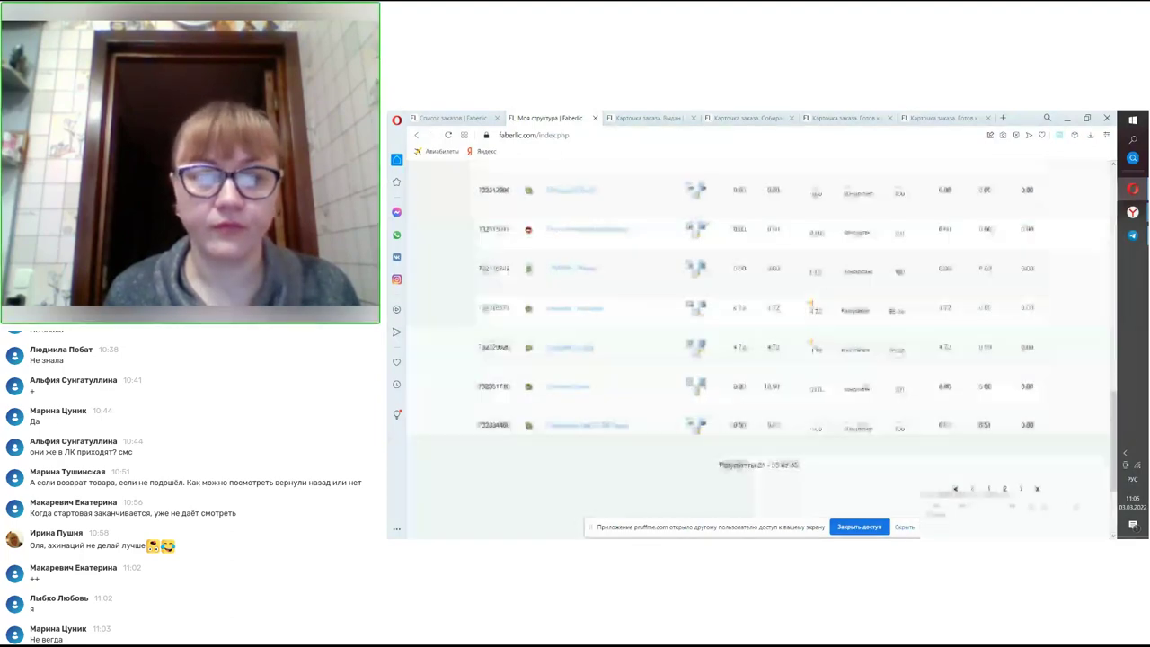
left_click(748, 286)
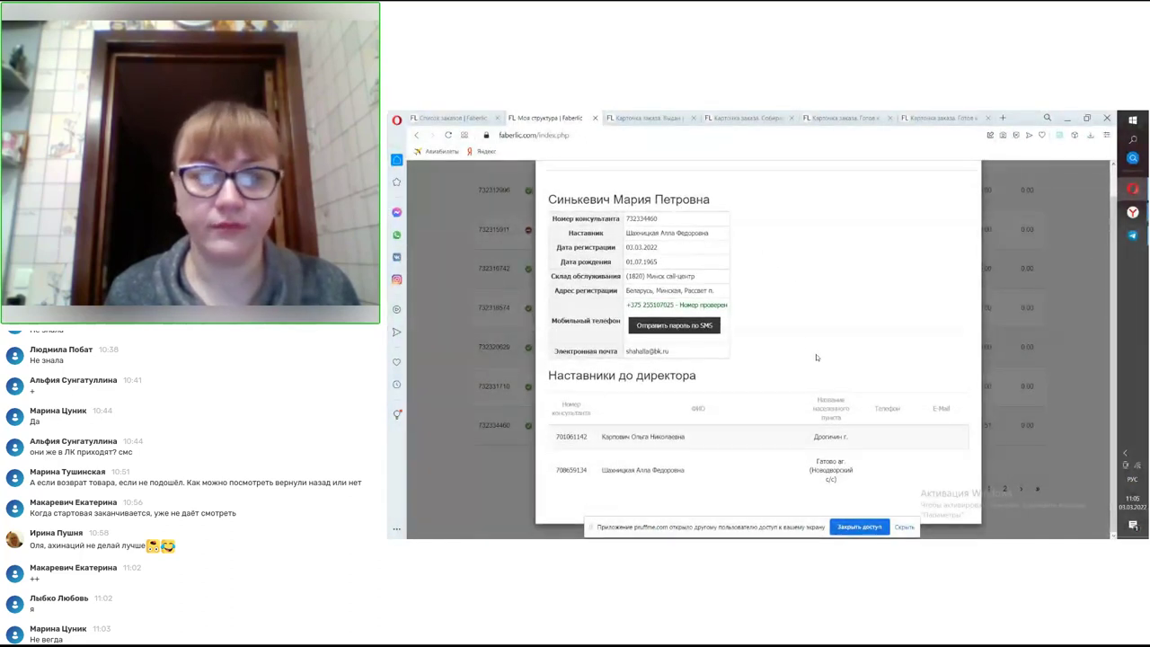
scroll(812, 350, "up", 1)
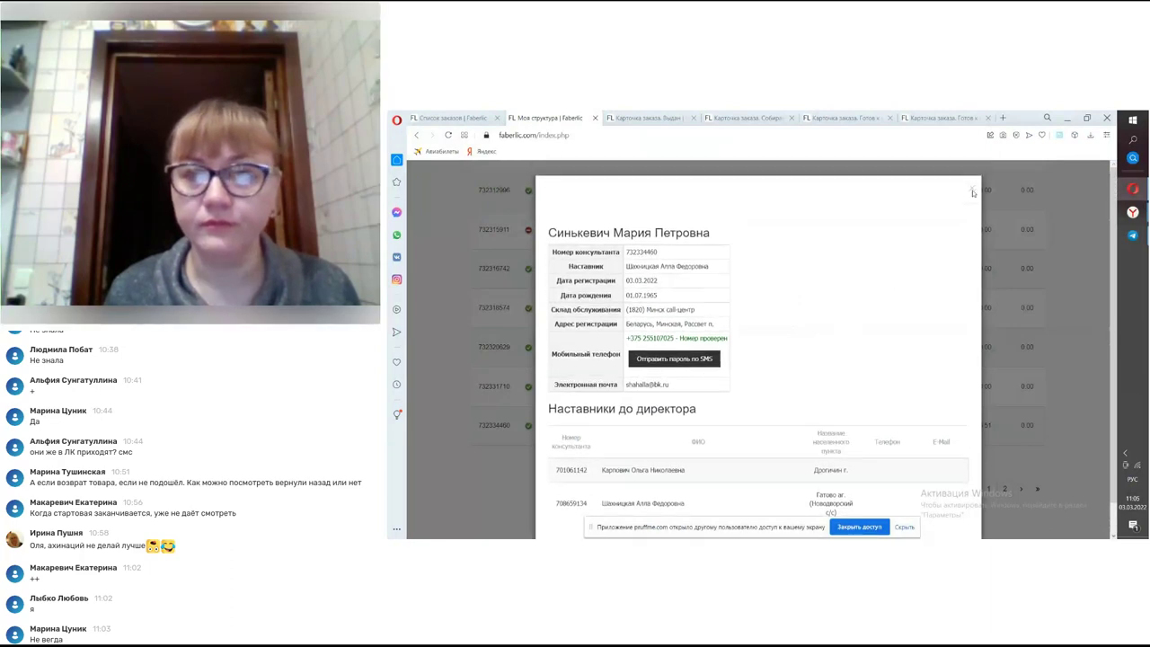
left_click(970, 190)
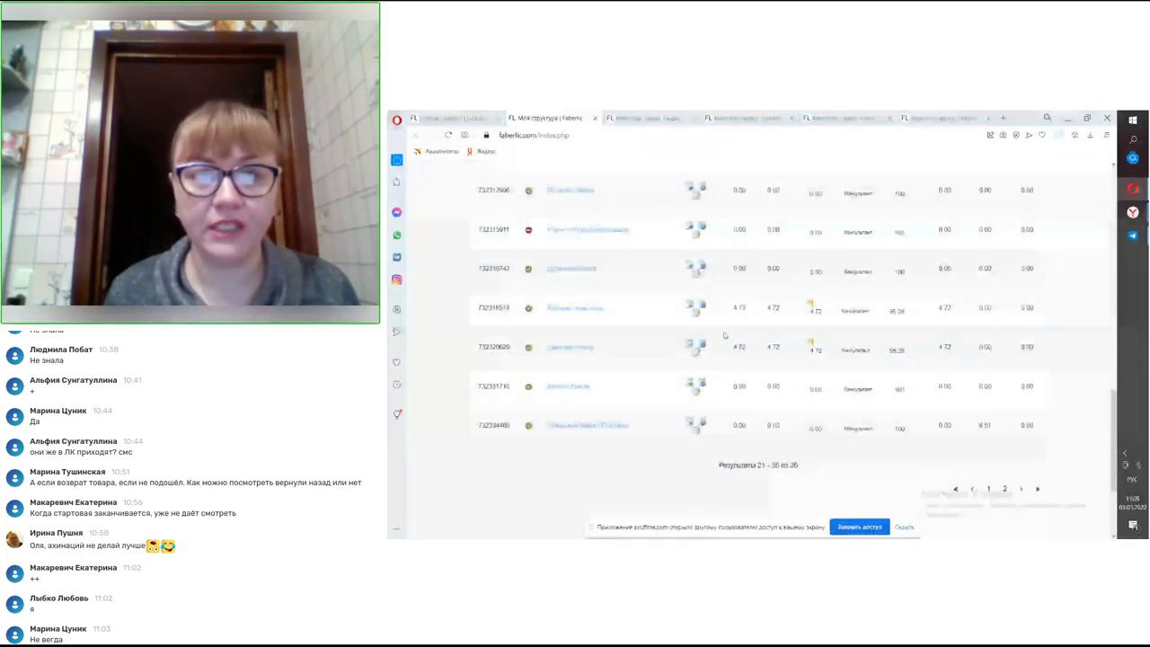
scroll(655, 317, "up", 1)
mouse_move(529, 281)
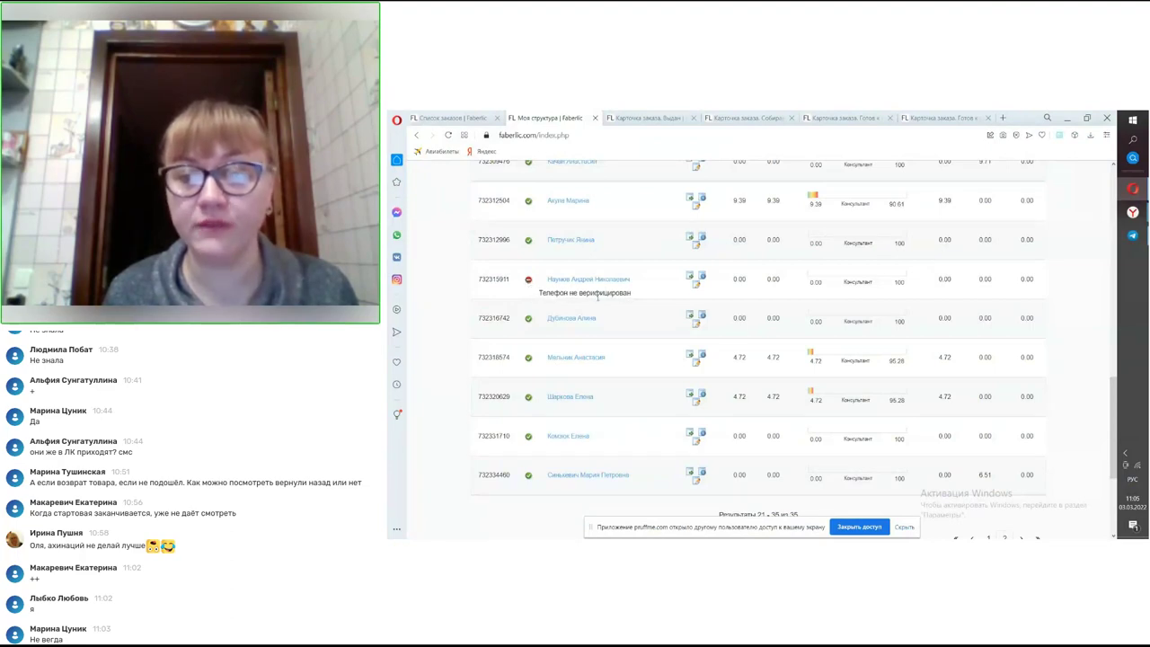
- Reopen МОЯ СТРУКТУРА and review Новички первой линии (4 НК periods, 283.06 ГО НК) and 147 partner applications
scroll(768, 340, "up", 15)
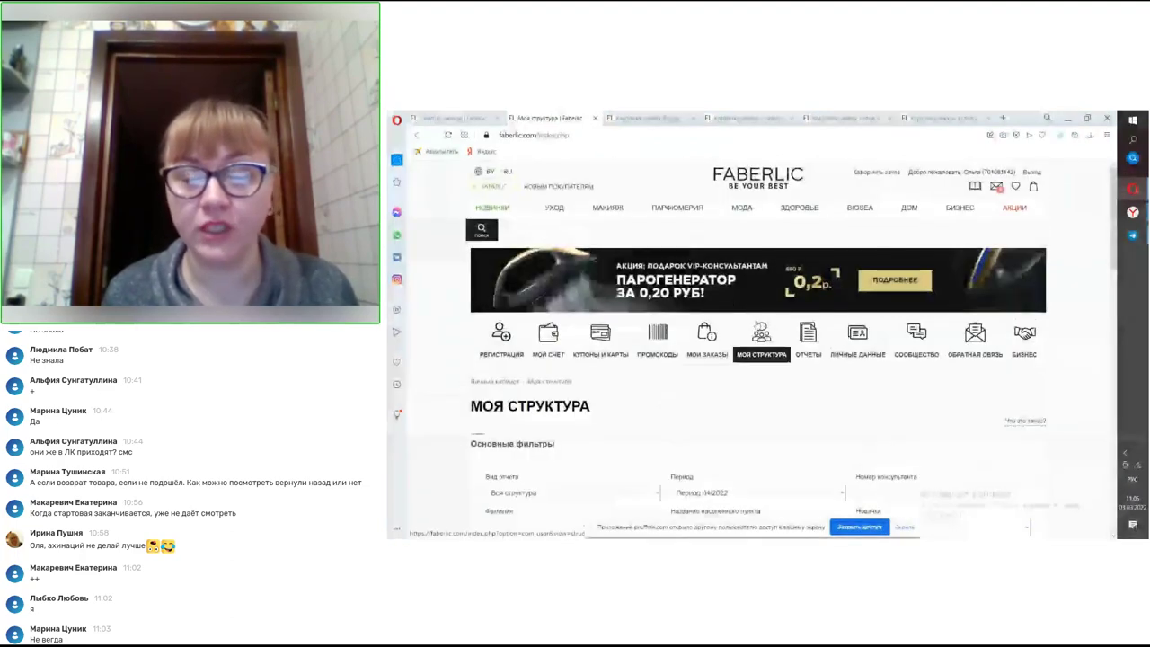
left_click(764, 338)
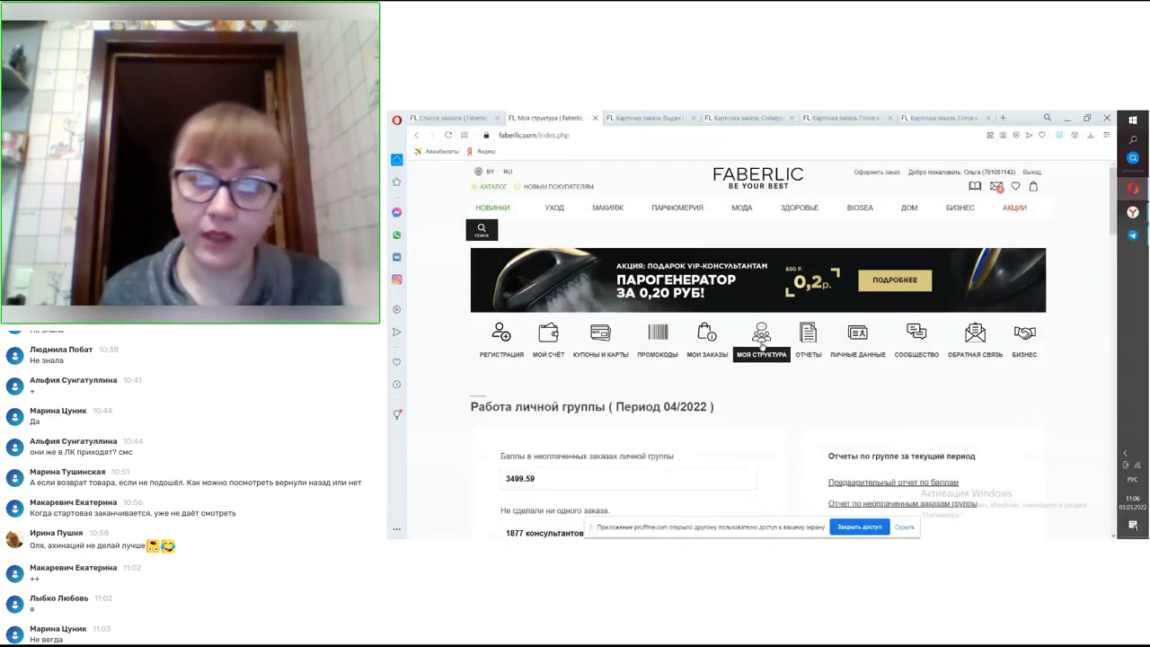
scroll(761, 345, "down", 5)
scroll(761, 345, "down", 8)
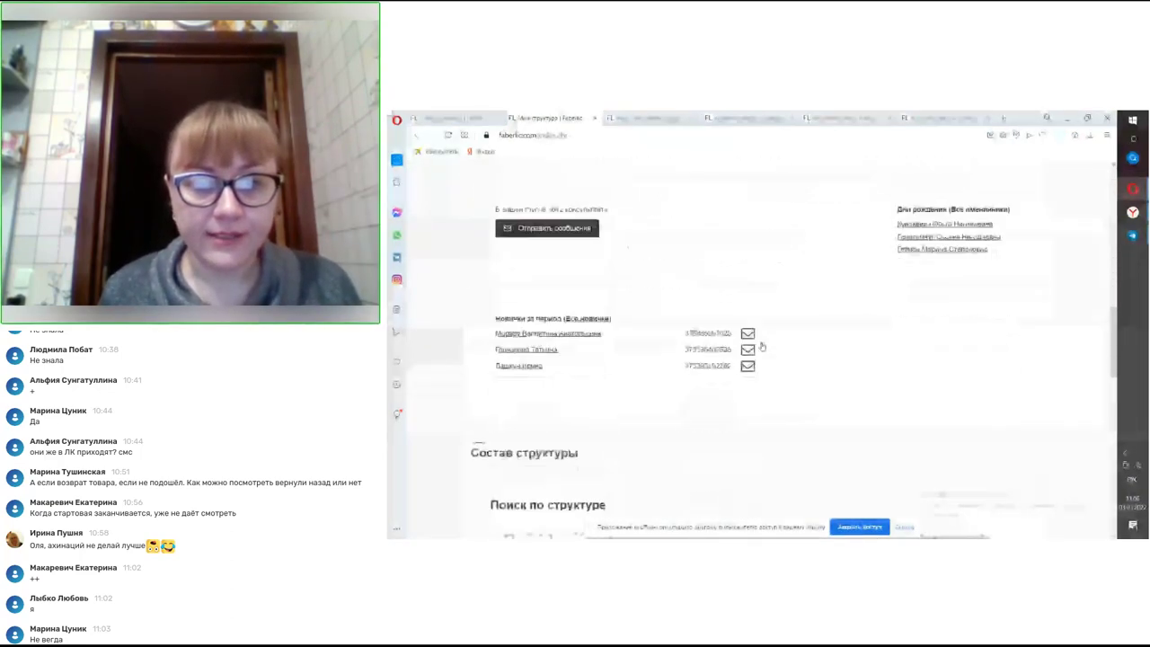
scroll(761, 346, "down", 3)
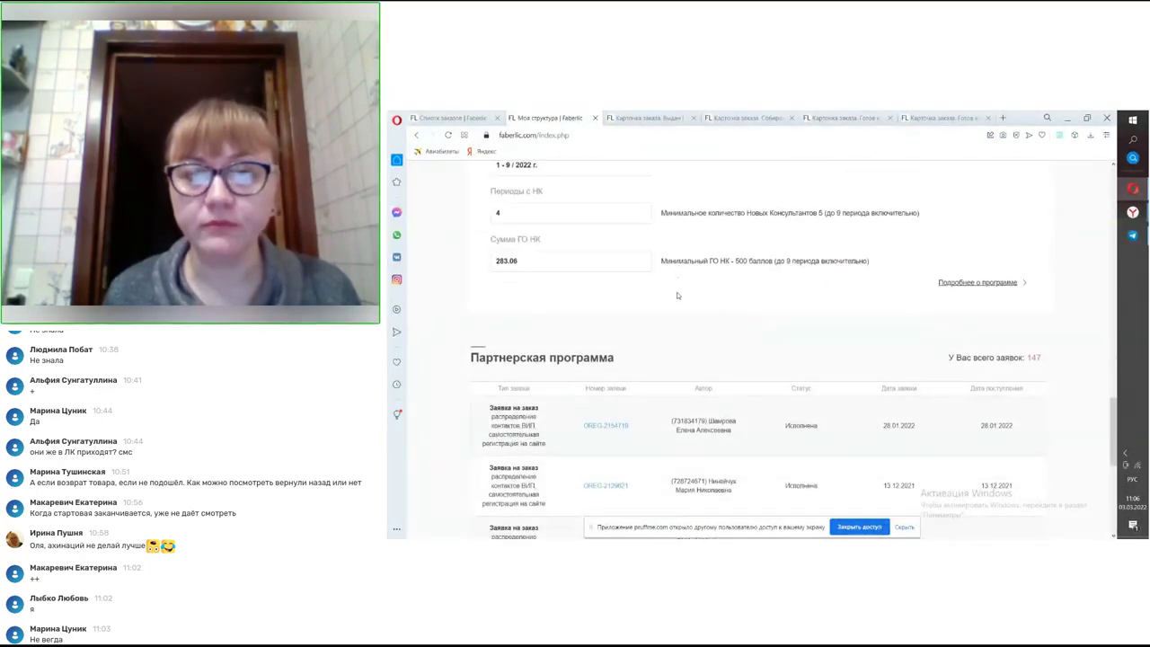
scroll(678, 295, "up", 1)
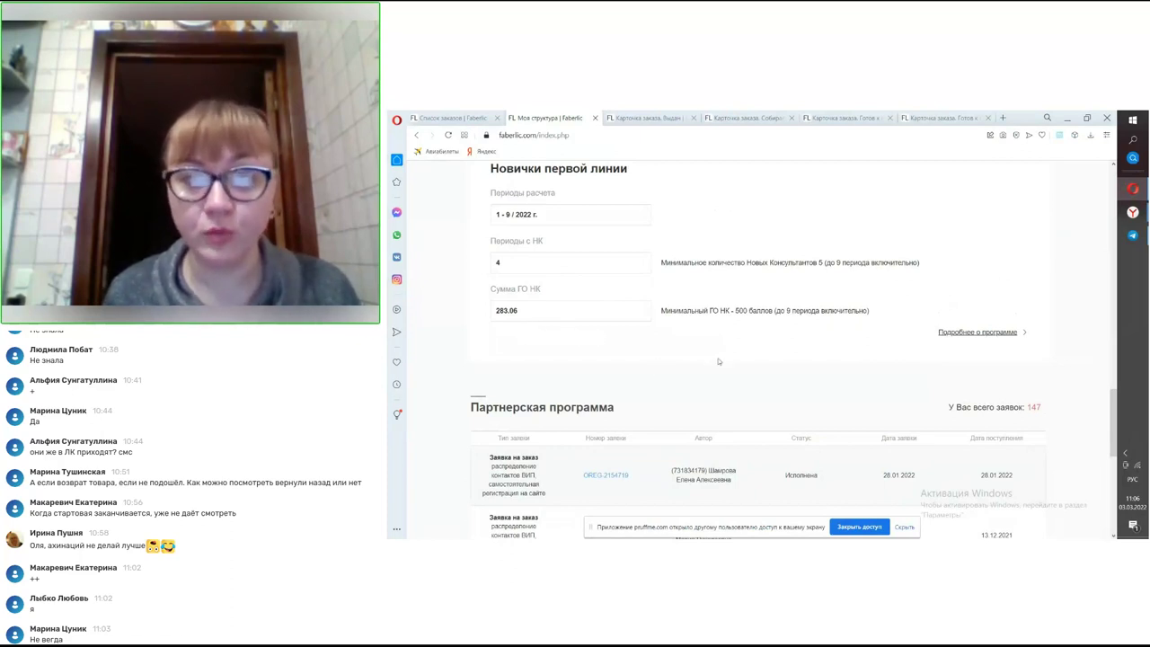
scroll(719, 360, "up", 2)
scroll(719, 360, "down", 2)
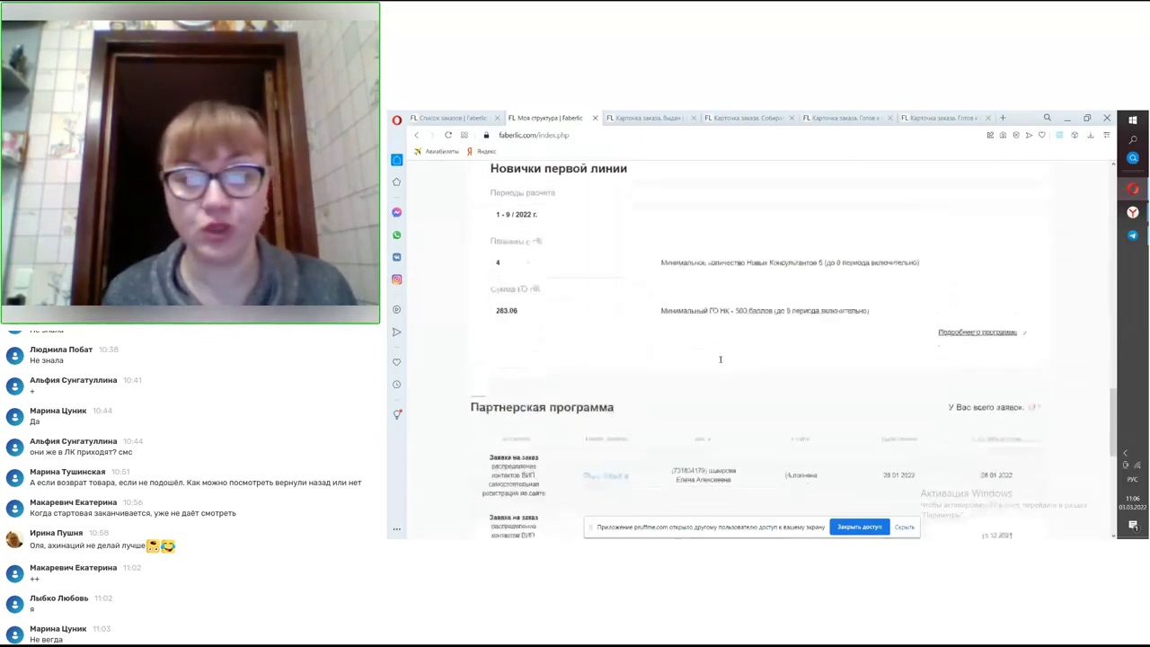
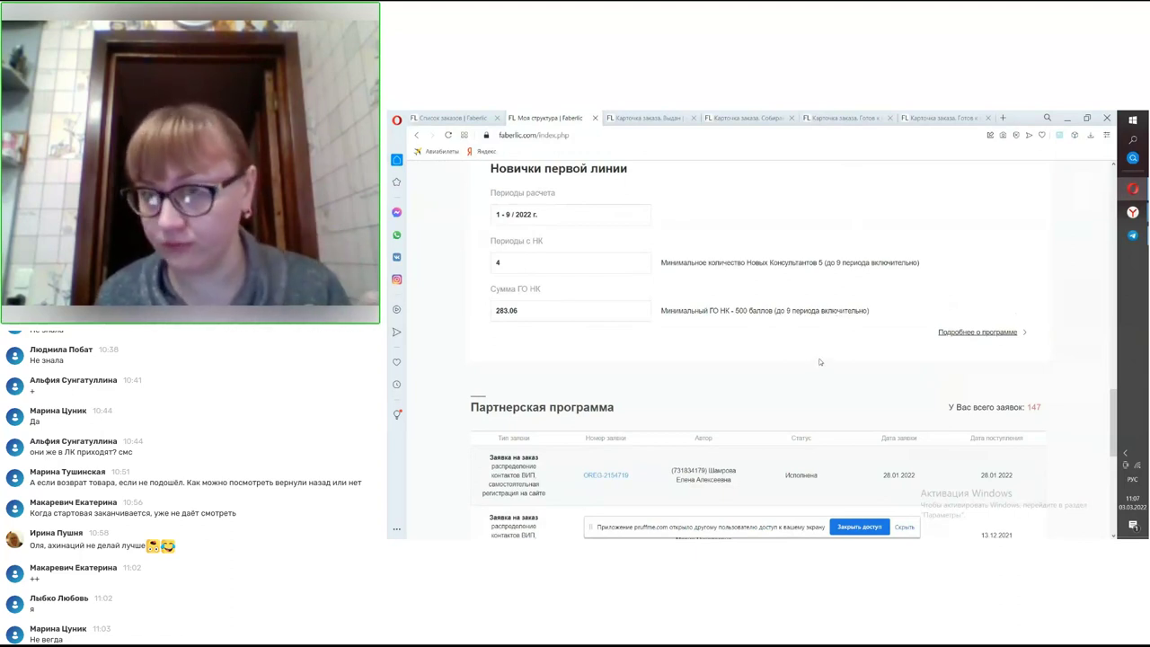
- Go to ОТЧЕТЫ and choose the 'Списание средств с ЛС' report group from the sidebar
scroll(830, 362, "up", 10)
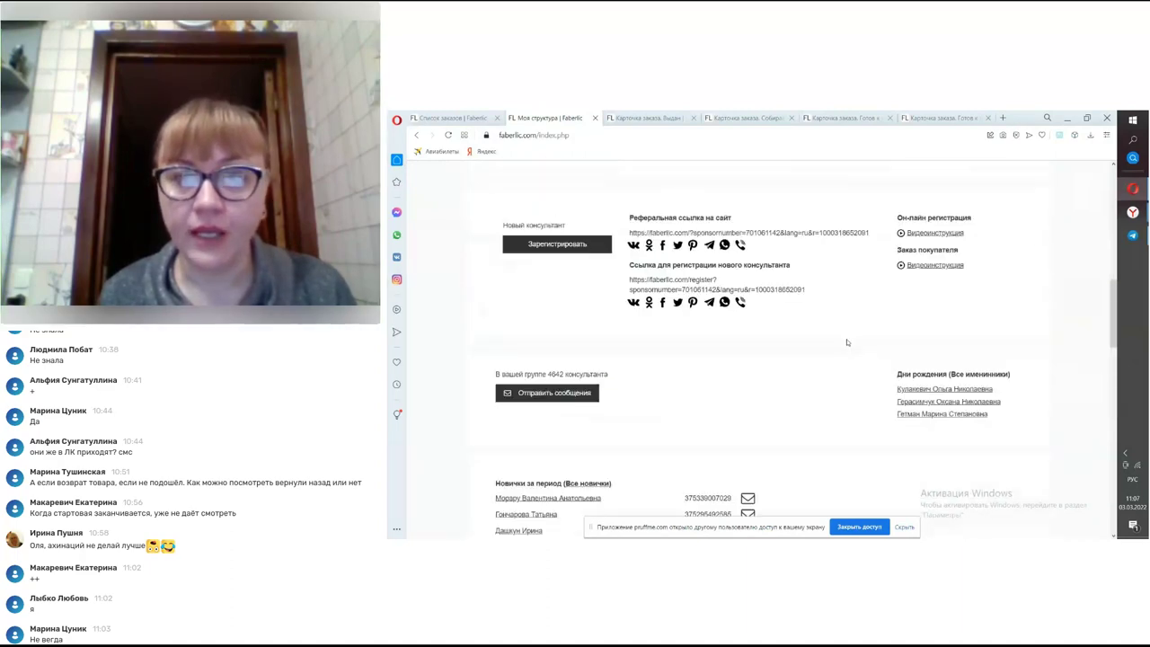
scroll(844, 343, "up", 6)
left_click(808, 340)
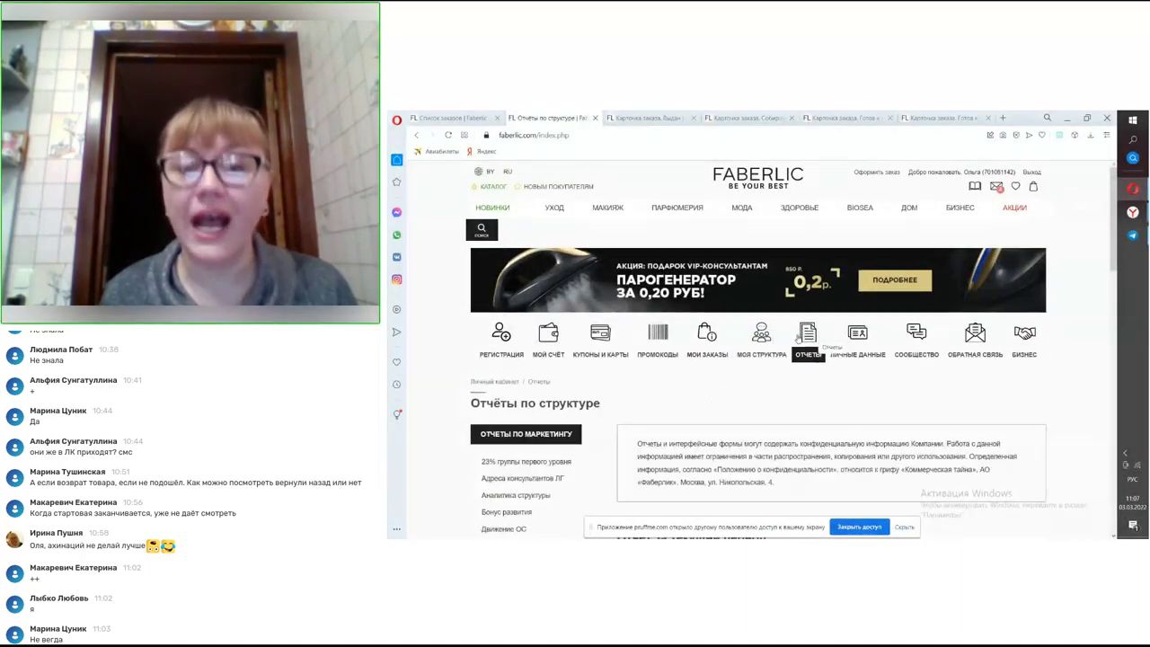
scroll(731, 363, "down", 2)
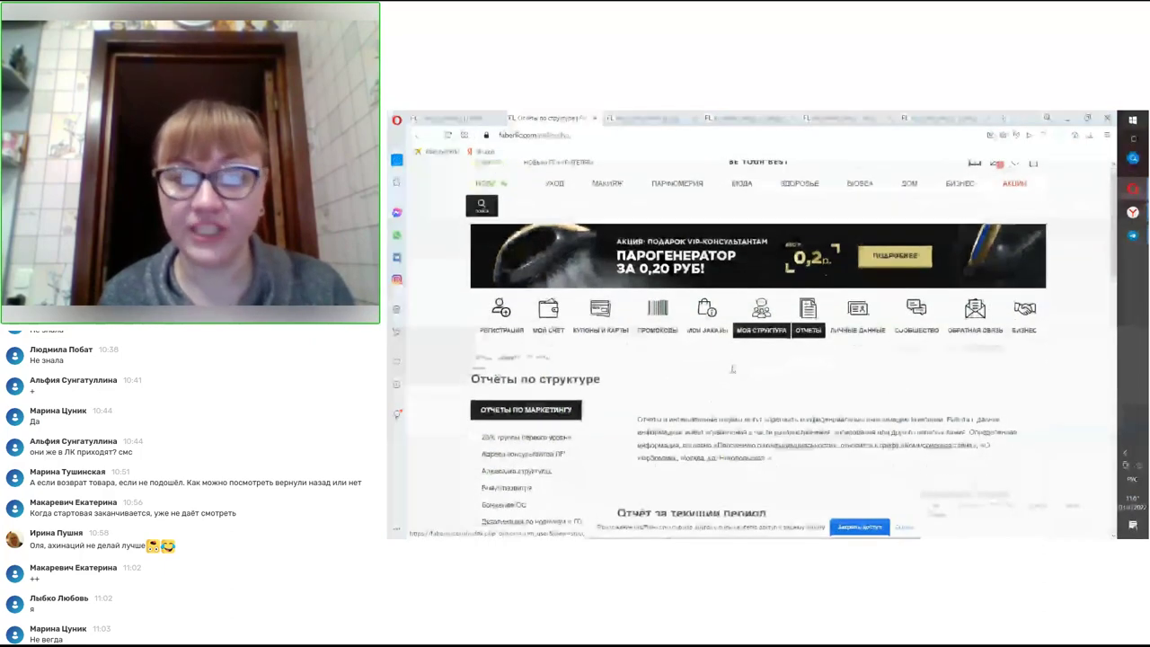
scroll(730, 363, "down", 2)
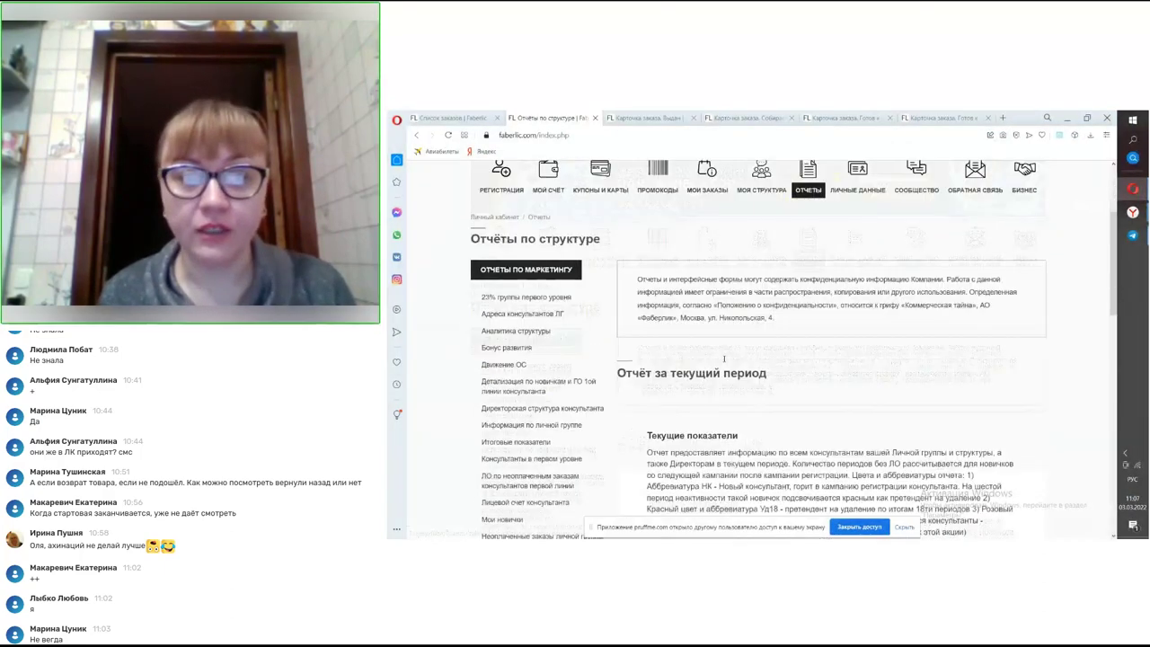
scroll(724, 359, "down", 8)
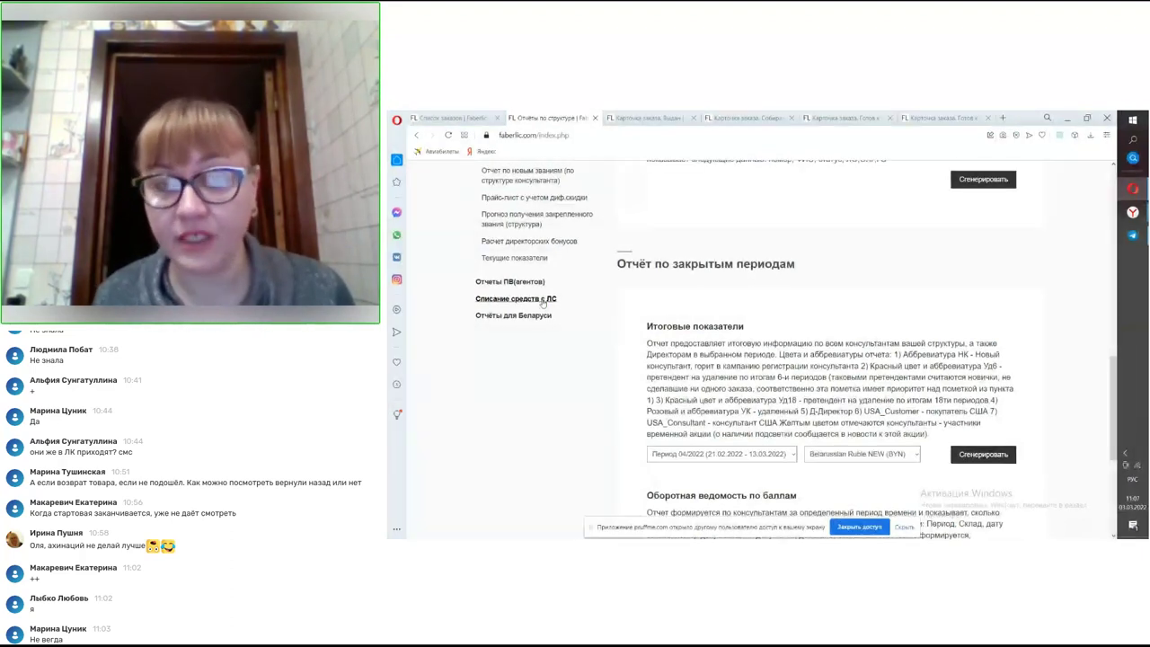
left_click(493, 305)
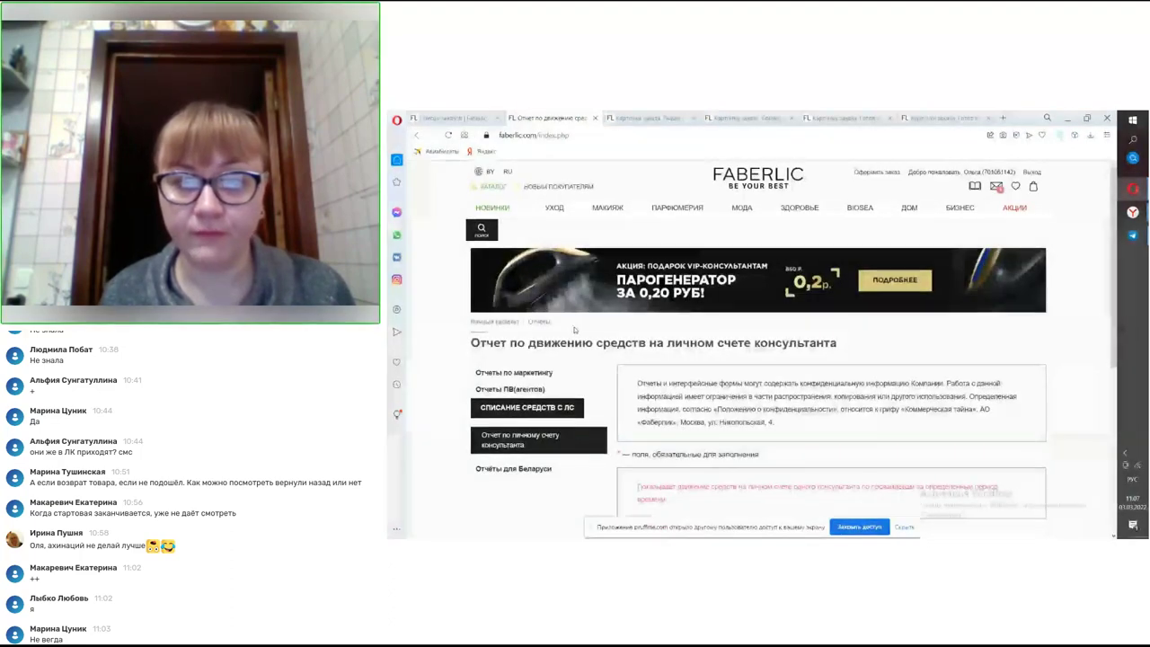
- Set the account movement report period to 01.03.2022–03.03.2022 and generate it
scroll(564, 322, "down", 2)
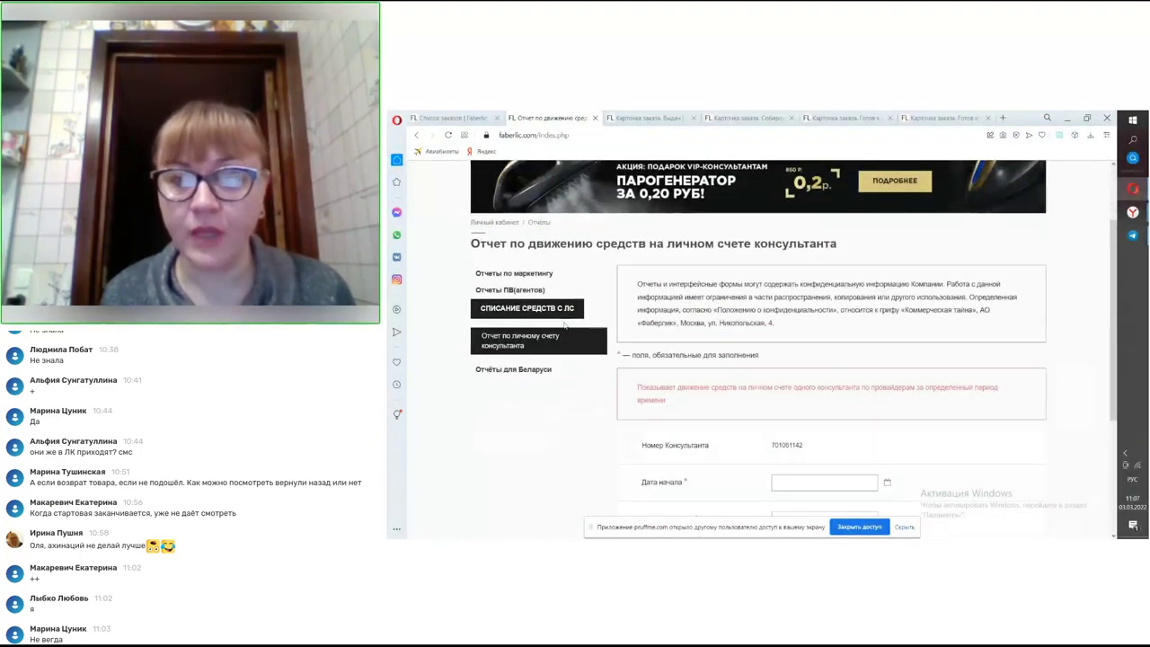
scroll(584, 334, "down", 1)
scroll(599, 343, "down", 2)
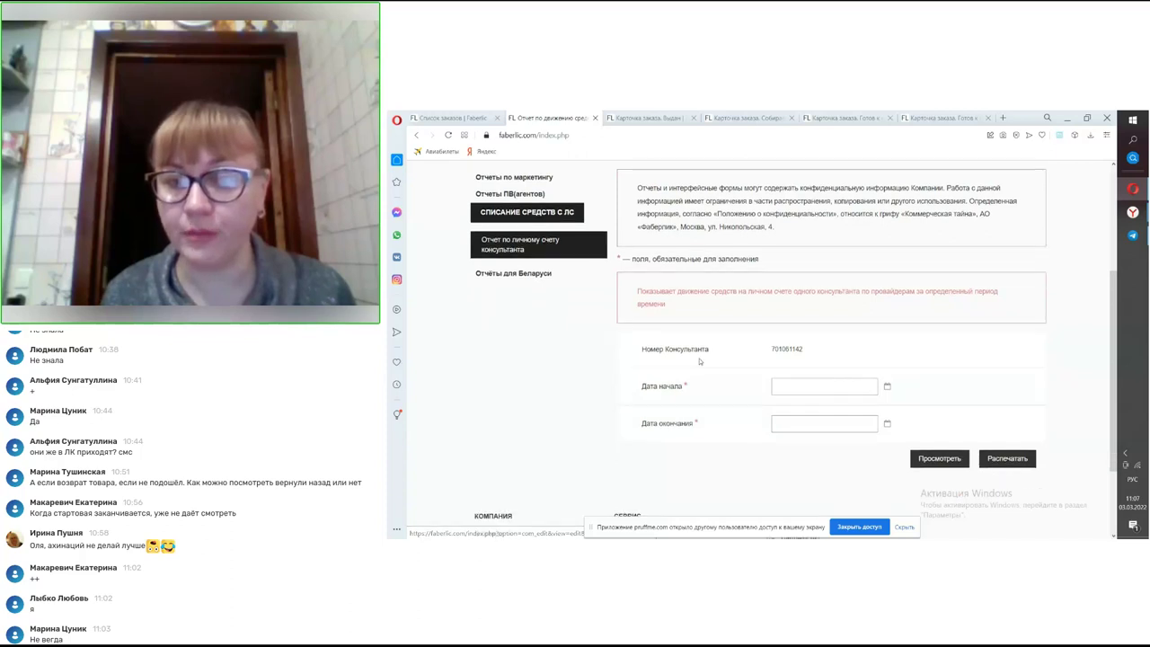
left_click(823, 334)
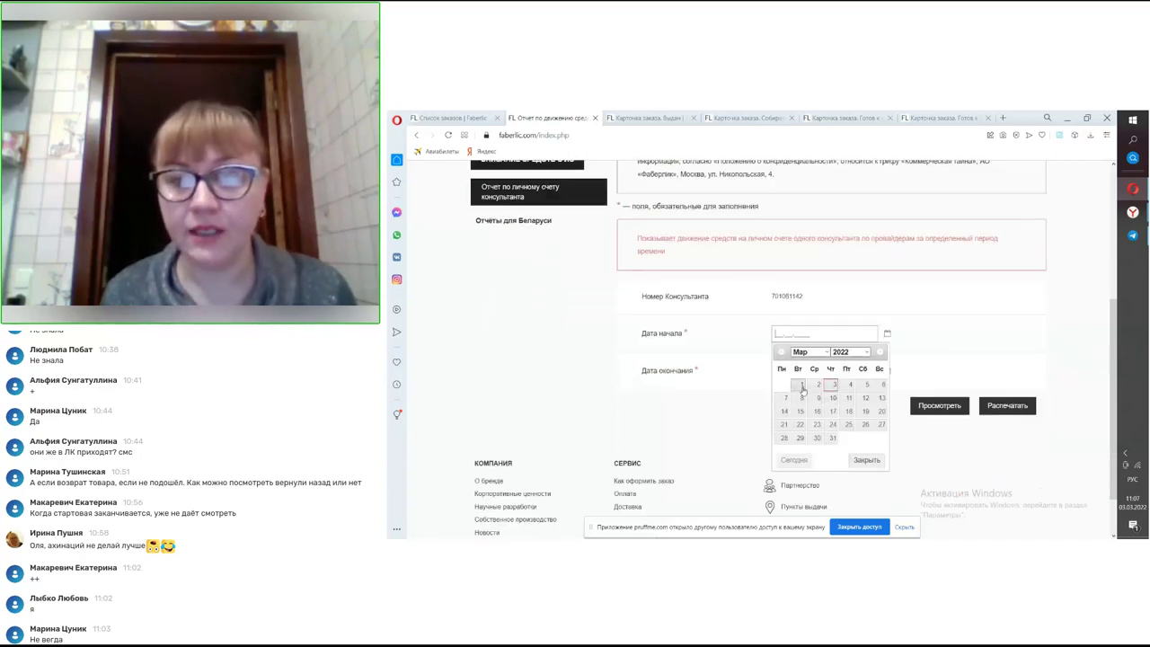
left_click(802, 385)
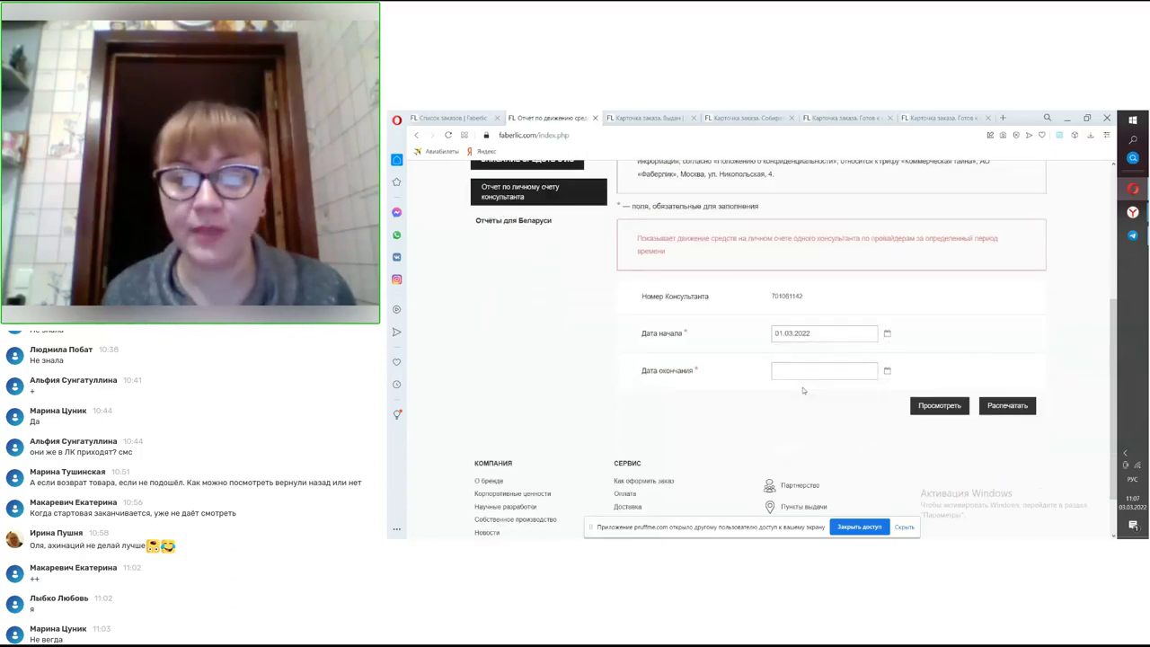
left_click(797, 371)
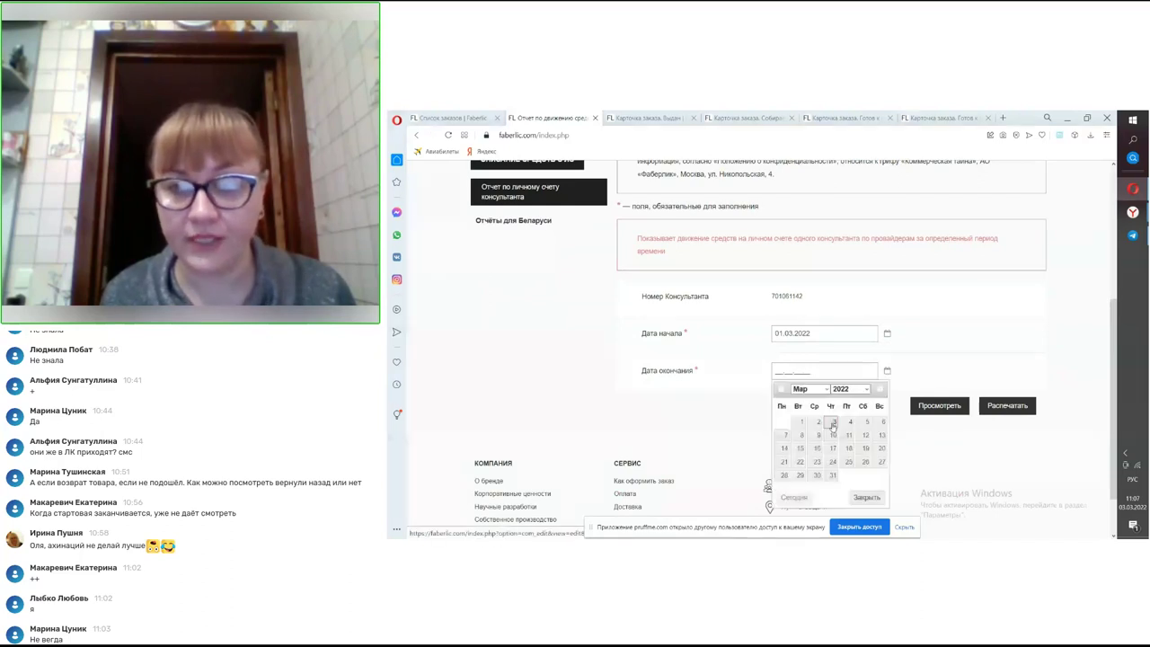
left_click(833, 422)
left_click(926, 406)
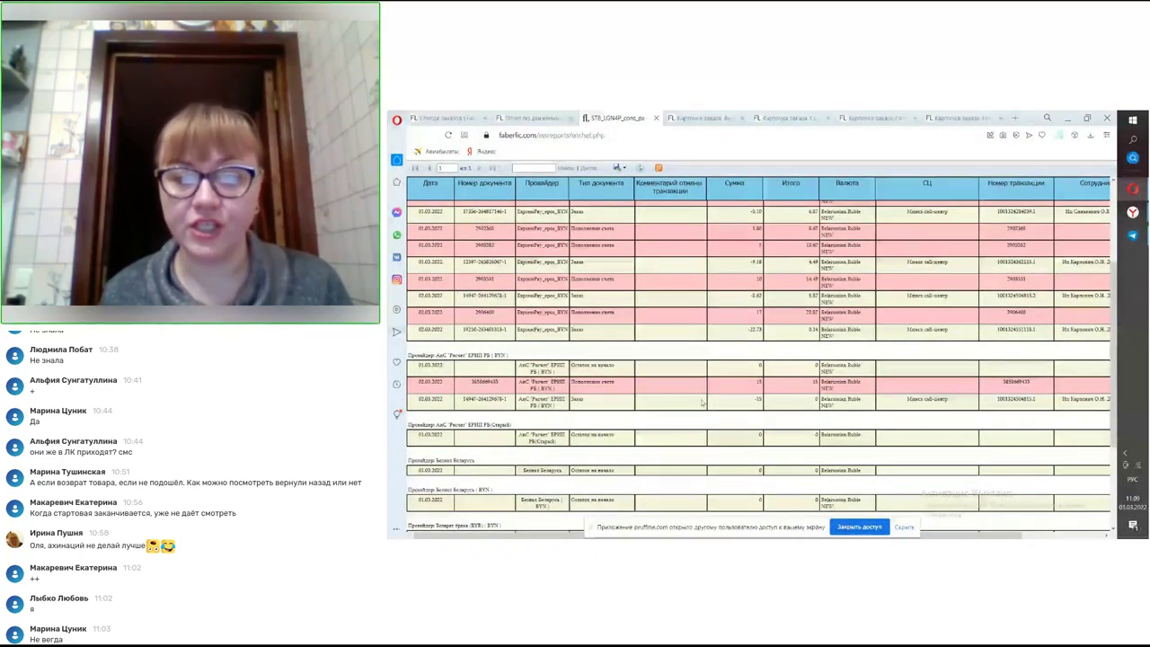
scroll(719, 411, "down", 2)
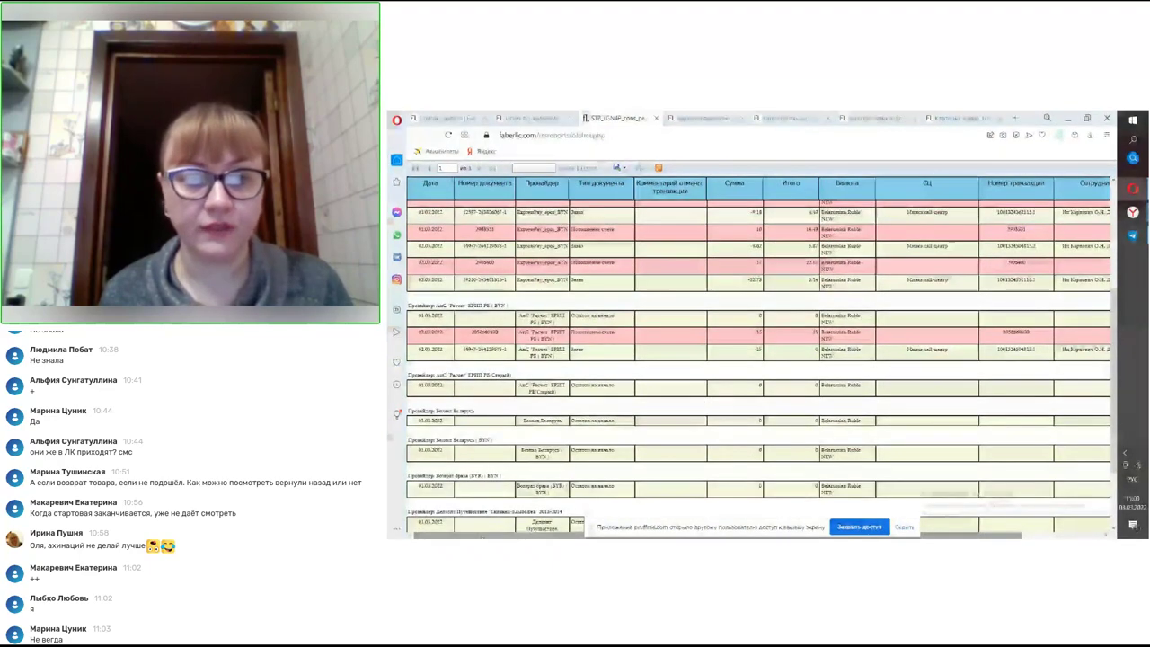
scroll(467, 416, "down", 2)
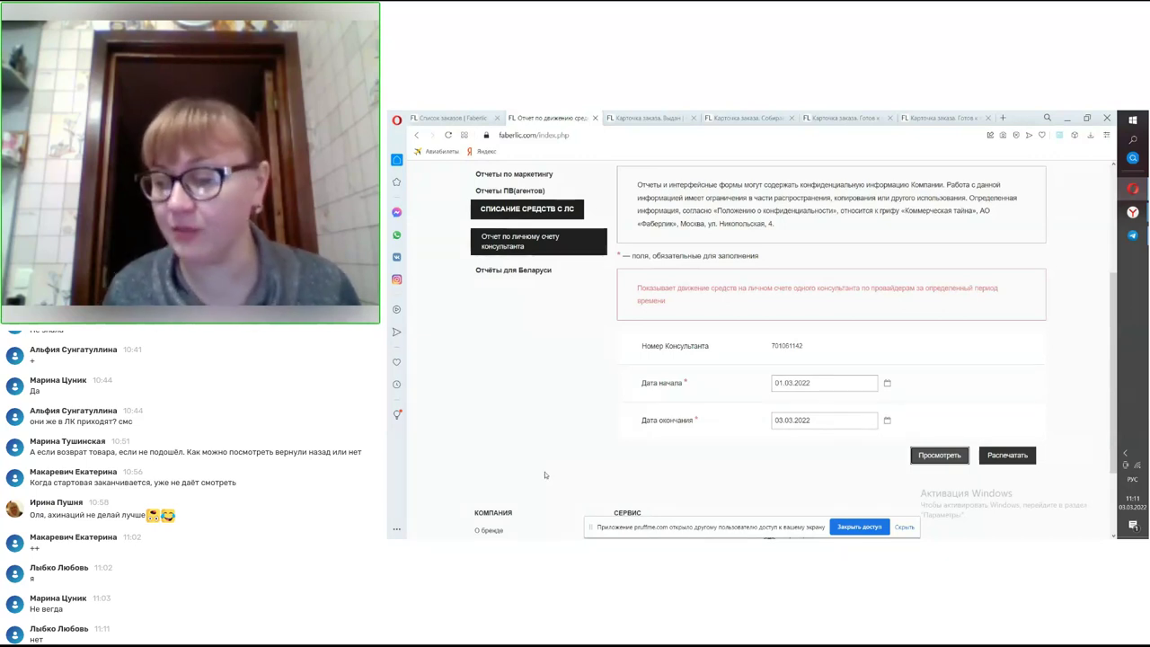
- Expand Отчеты по маркетингу and scroll down to the 'Стартовой программе' new report
scroll(534, 341, "up", 1)
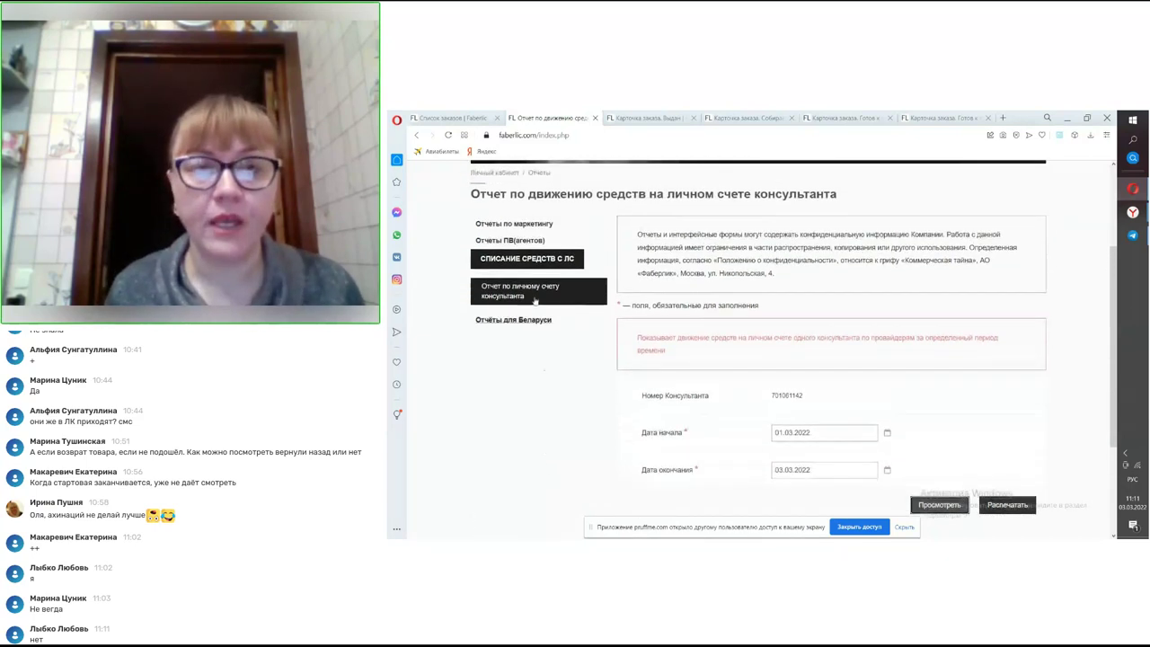
left_click(527, 225)
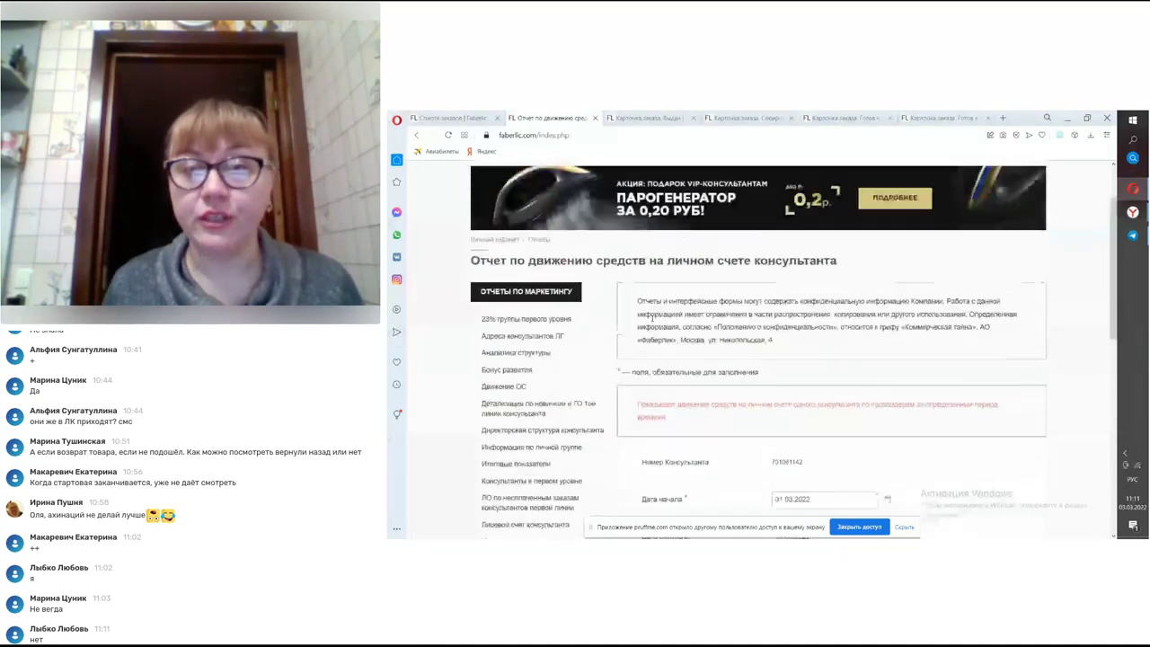
scroll(670, 336, "up", 3)
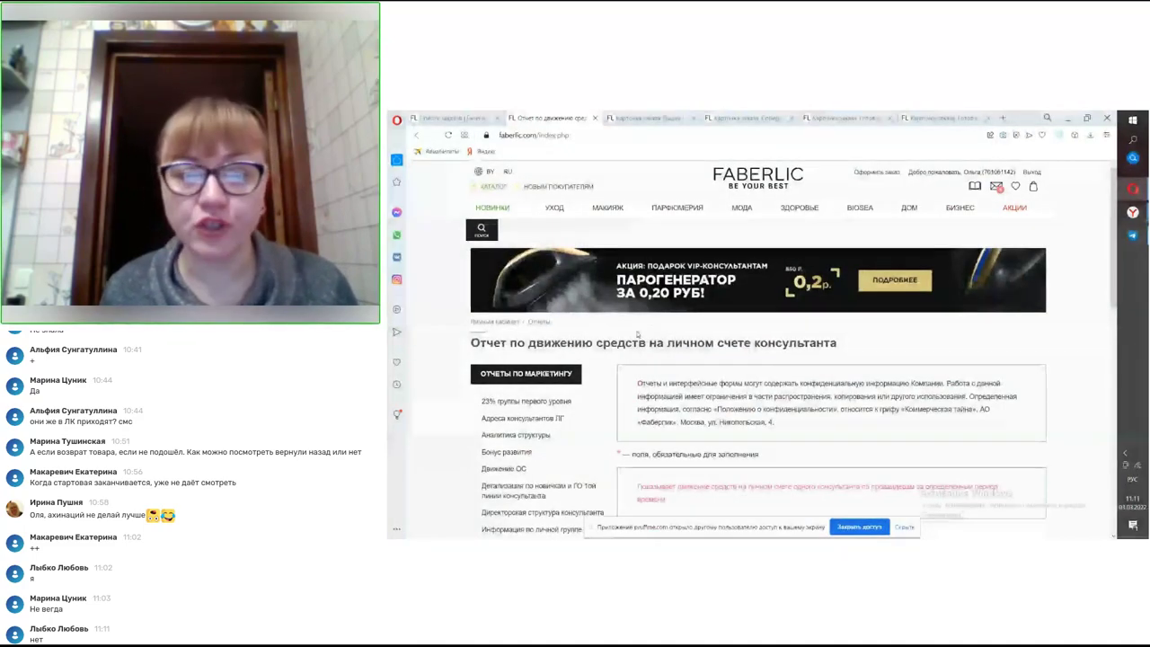
scroll(617, 341, "down", 2)
scroll(617, 346, "down", 1)
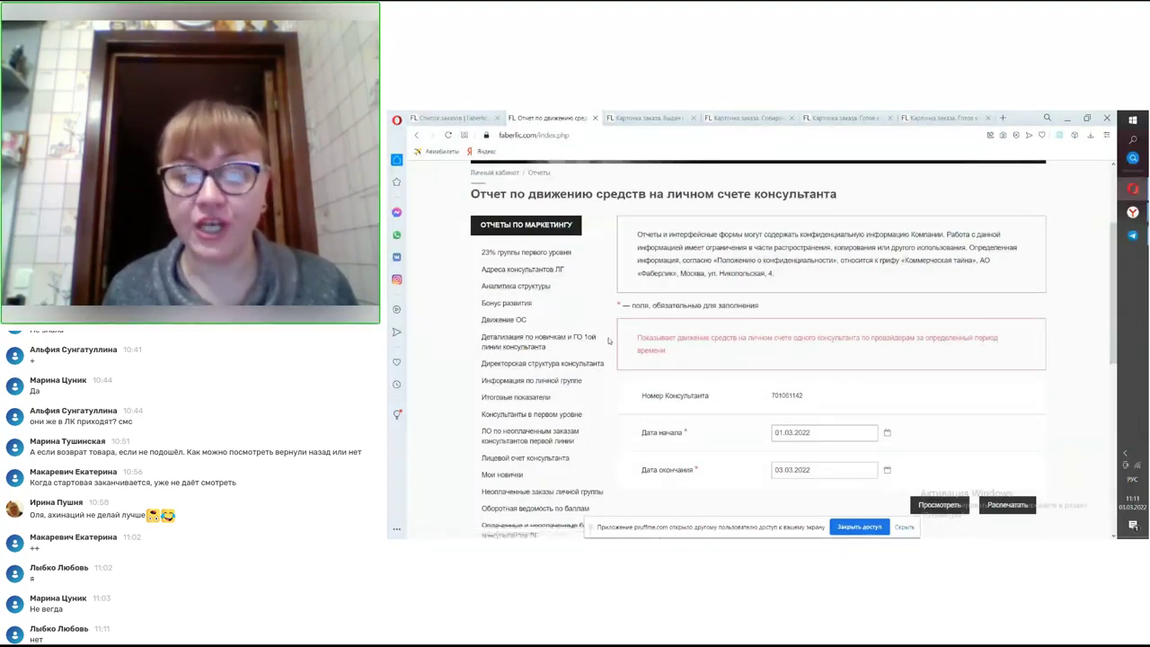
scroll(609, 340, "down", 1)
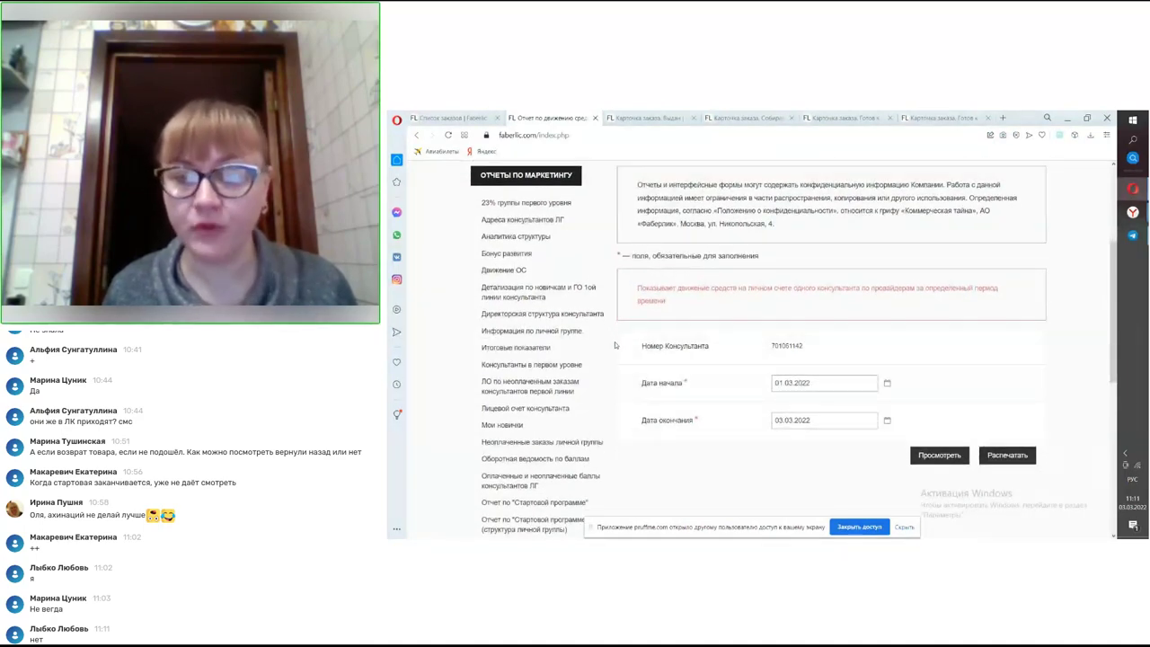
scroll(616, 344, "down", 3)
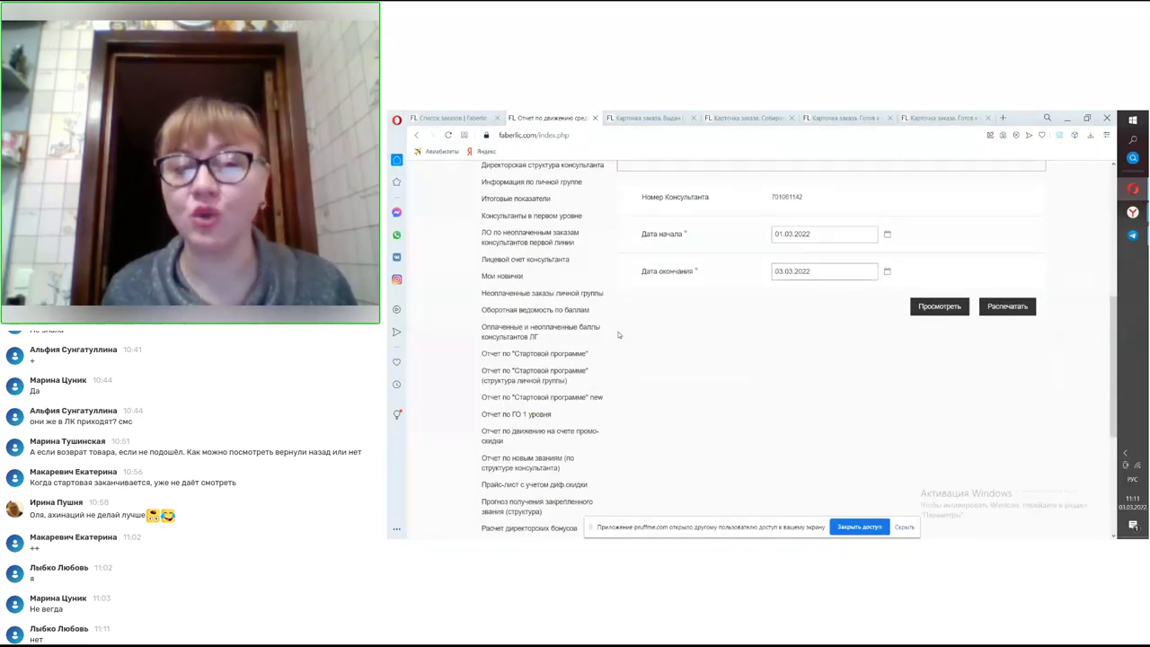
scroll(618, 334, "down", 1)
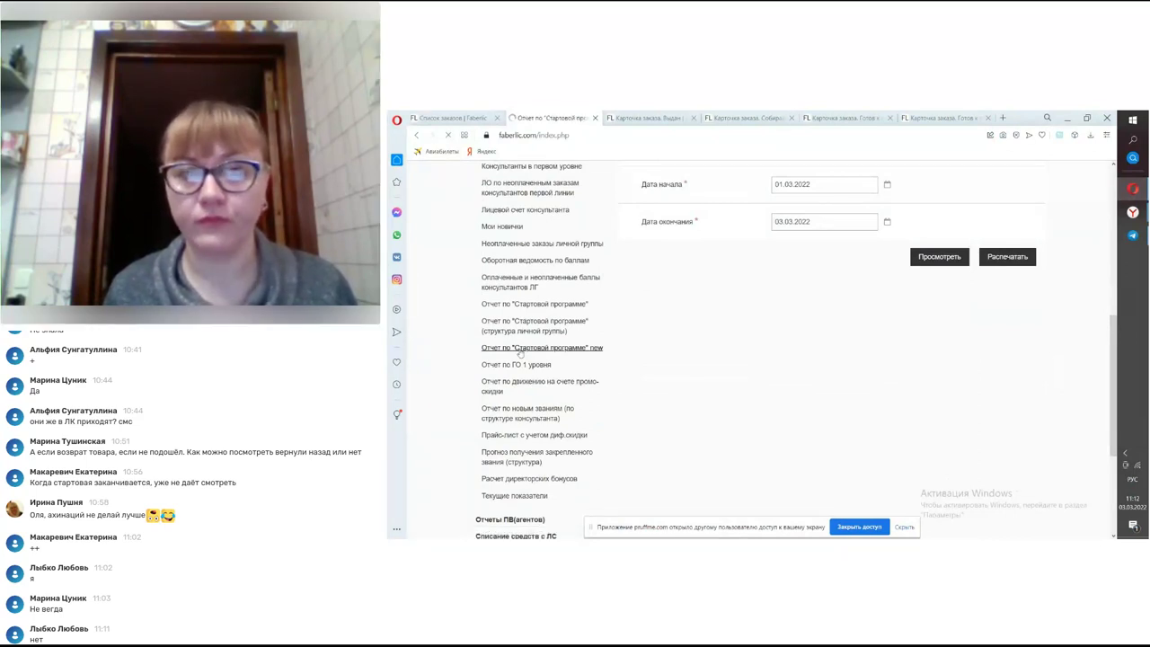
- Generate the 'Стартовой программе' new report with currency BYN
scroll(658, 376, "down", 2)
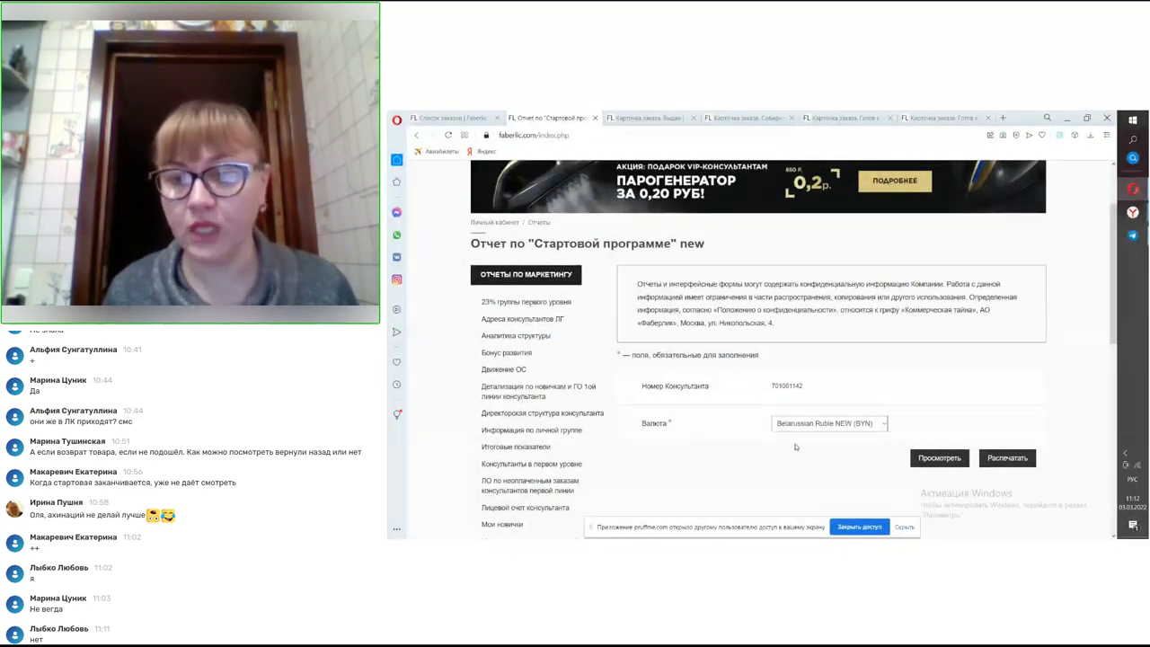
left_click(923, 458)
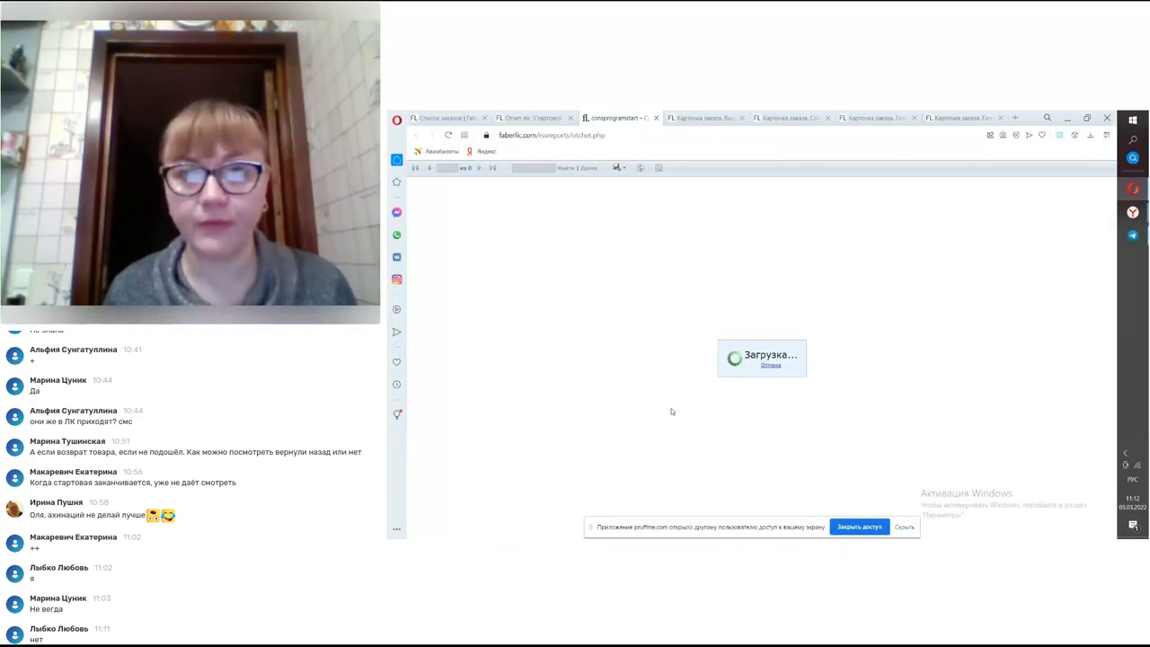
- Close the Карточка заказа tabs so the Starter Program report table shows
left_click(743, 120)
left_click(744, 119)
left_click(743, 120)
left_click(744, 120)
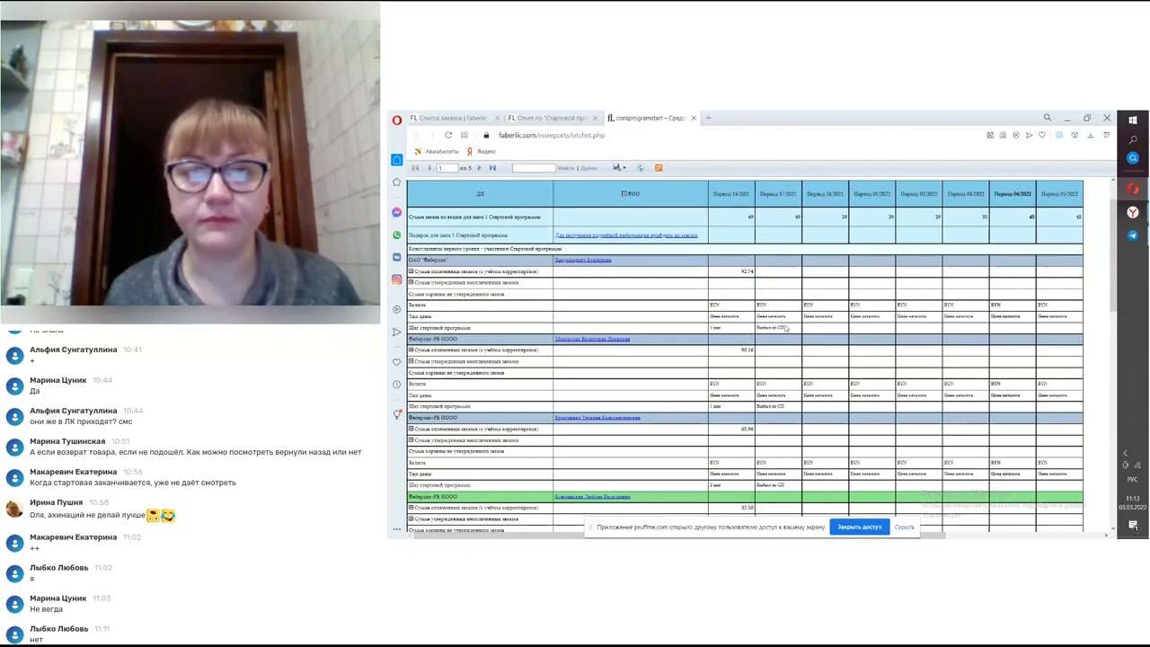
- View a first-level consultant's card from the ФИО column, then return to the report
scroll(790, 329, "down", 1)
scroll(790, 331, "down", 2)
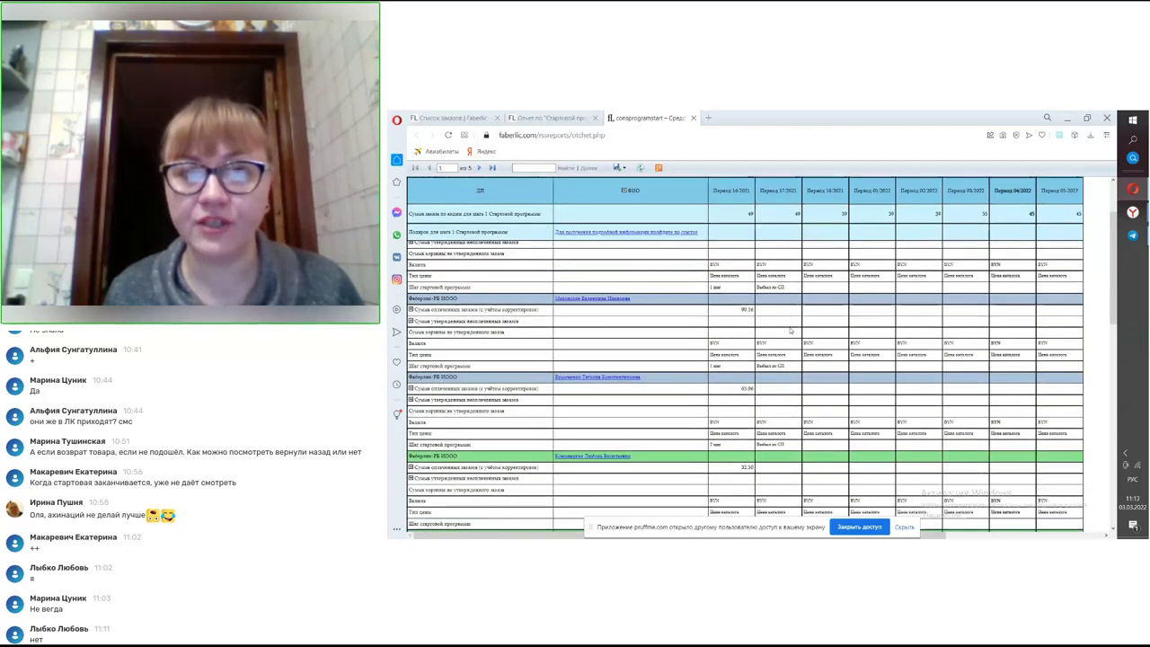
scroll(601, 265, "up", 2)
left_click(600, 261)
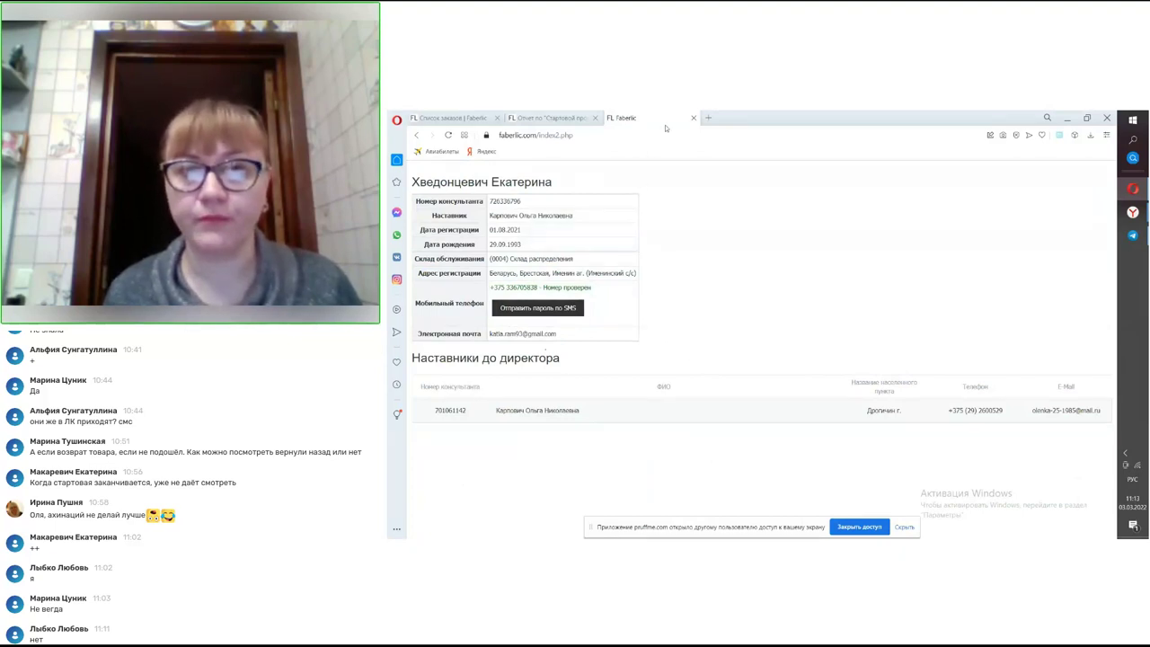
left_click(414, 136)
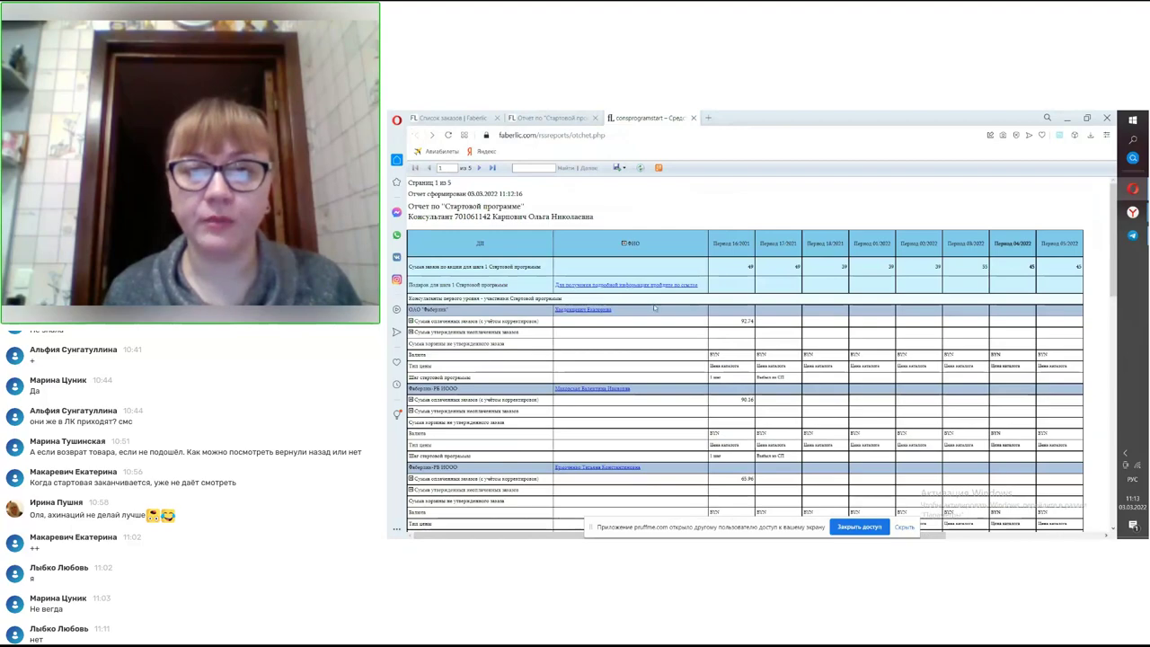
- Open another first-level consultant's card further down the table
scroll(654, 308, "down", 3)
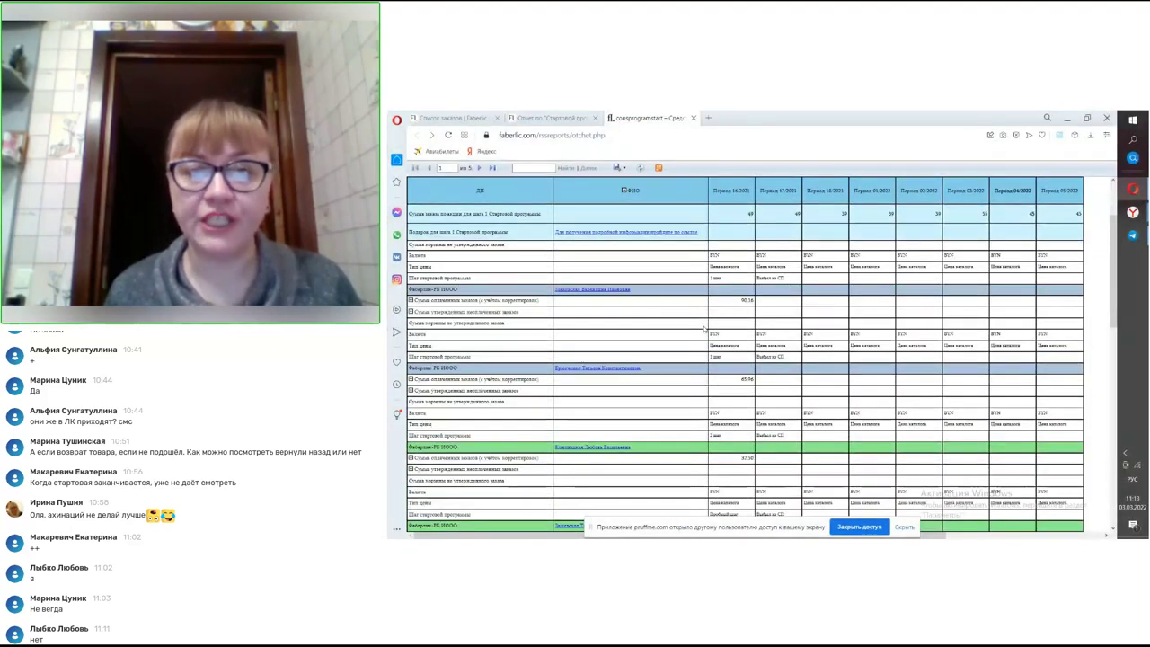
scroll(704, 329, "down", 3)
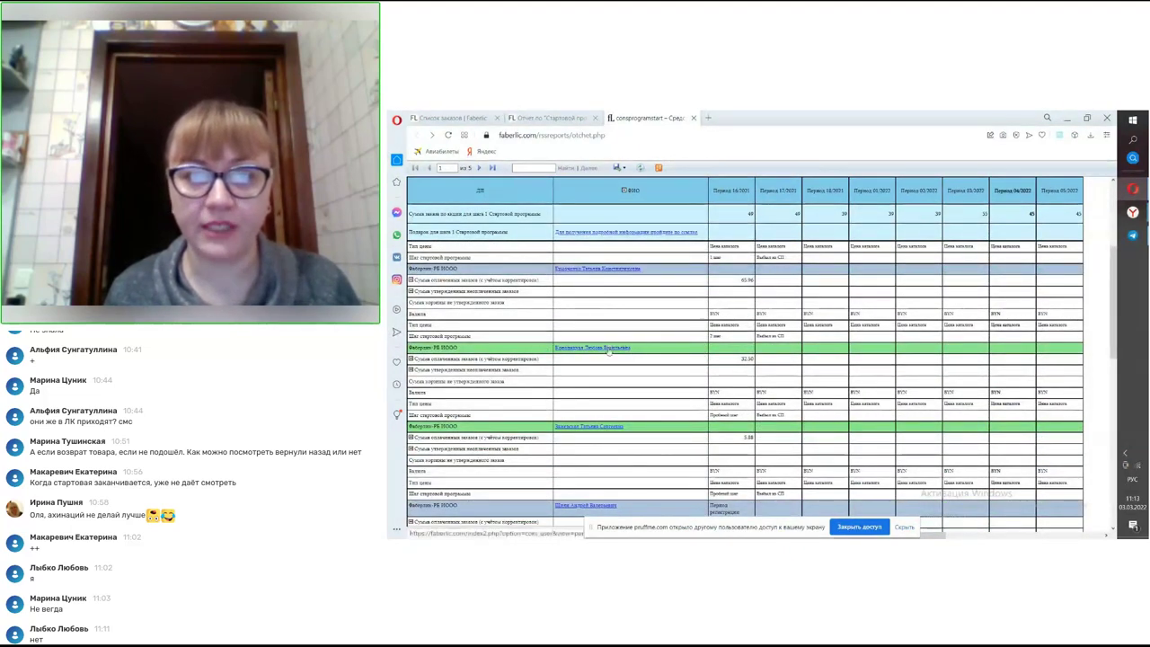
left_click(609, 351)
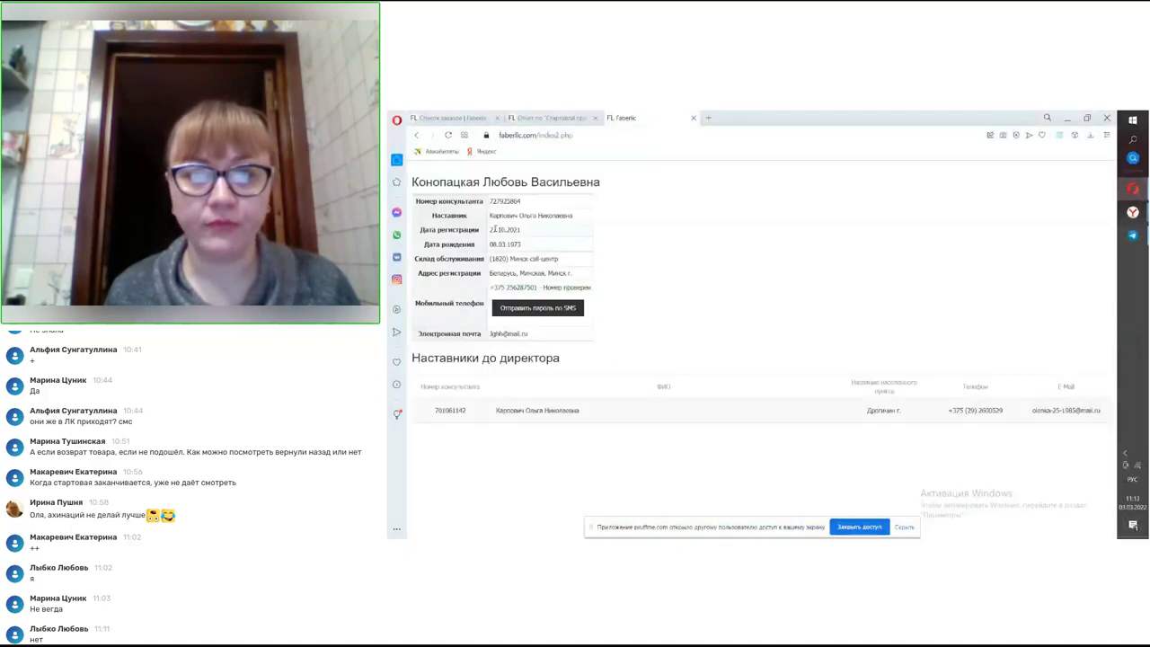